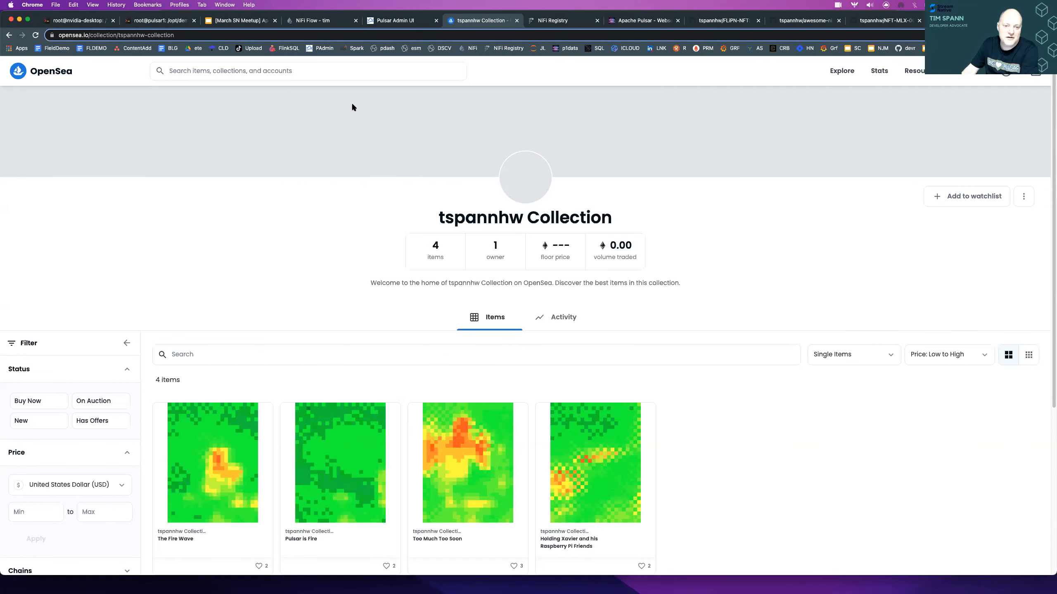
- Switch to the reloaded NiFi flow and list the queued FlowFiles on the success connection feeding the Filter processor
click(311, 22)
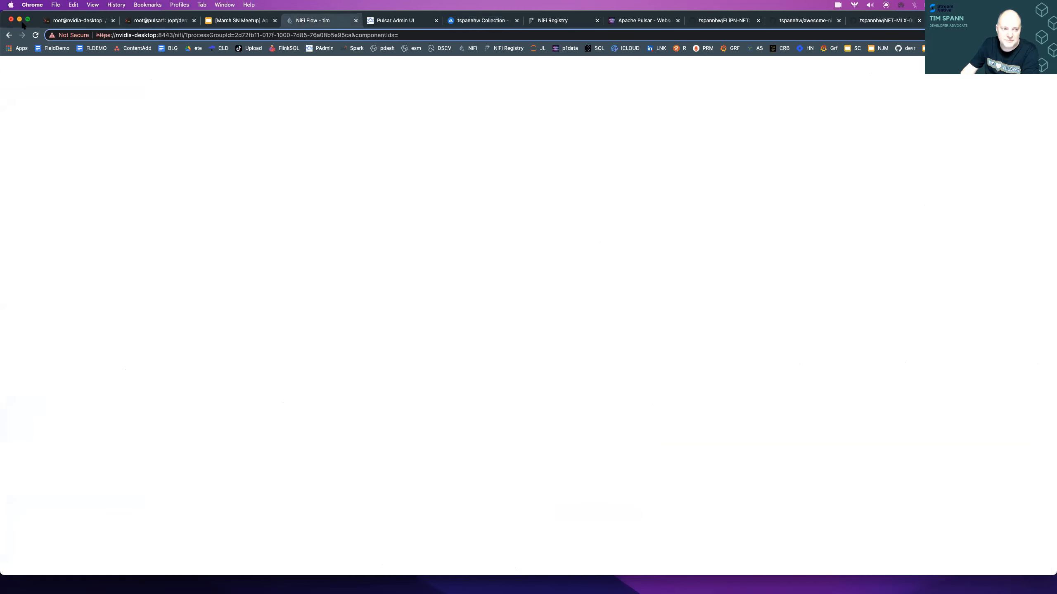
key(super+r)
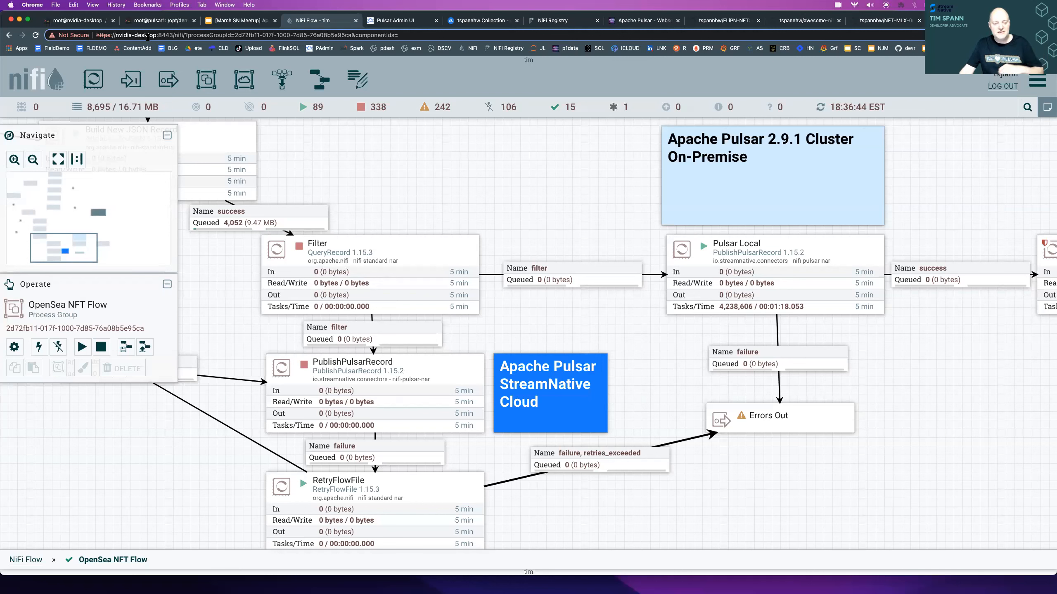
click(253, 215)
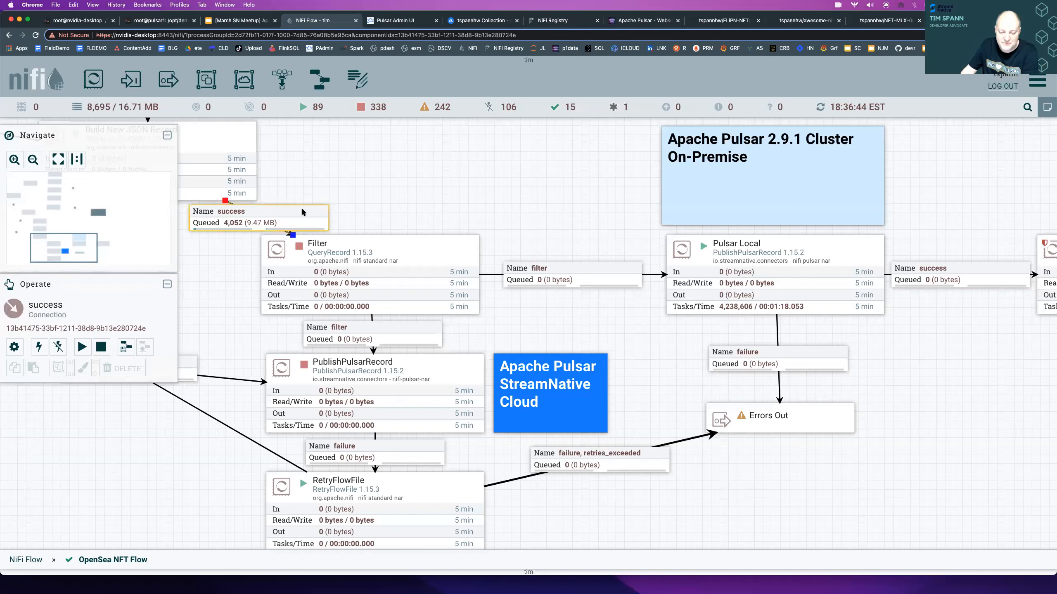
click(421, 203)
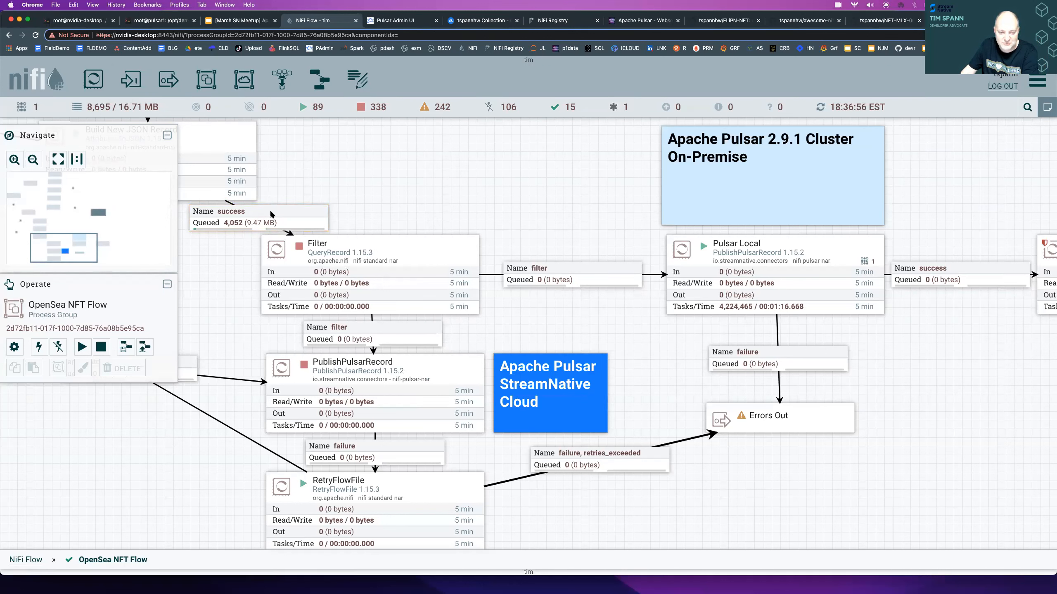
right_click(268, 213)
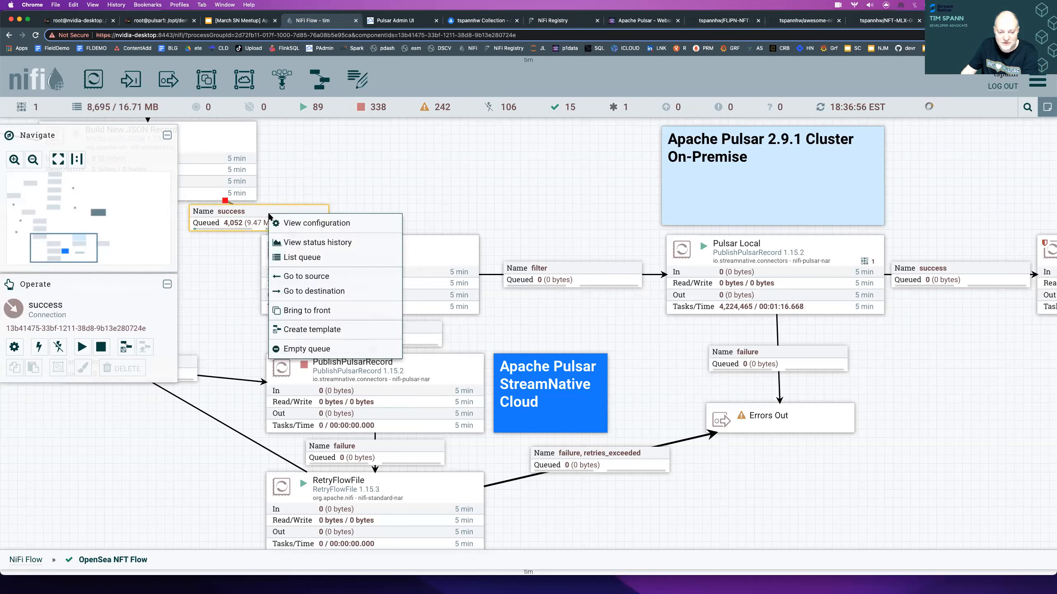
click(304, 258)
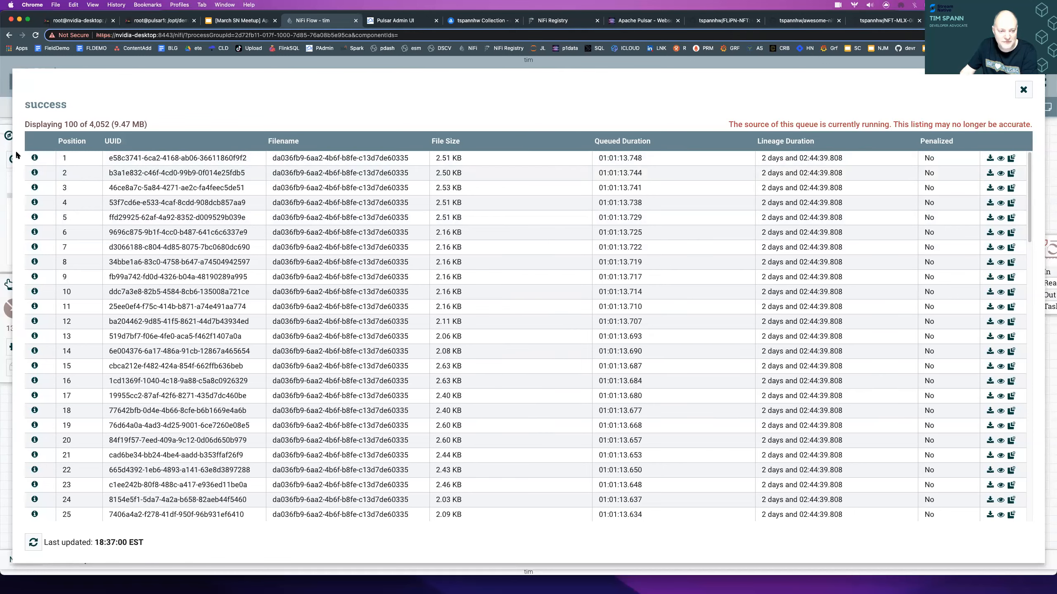
key(Escape)
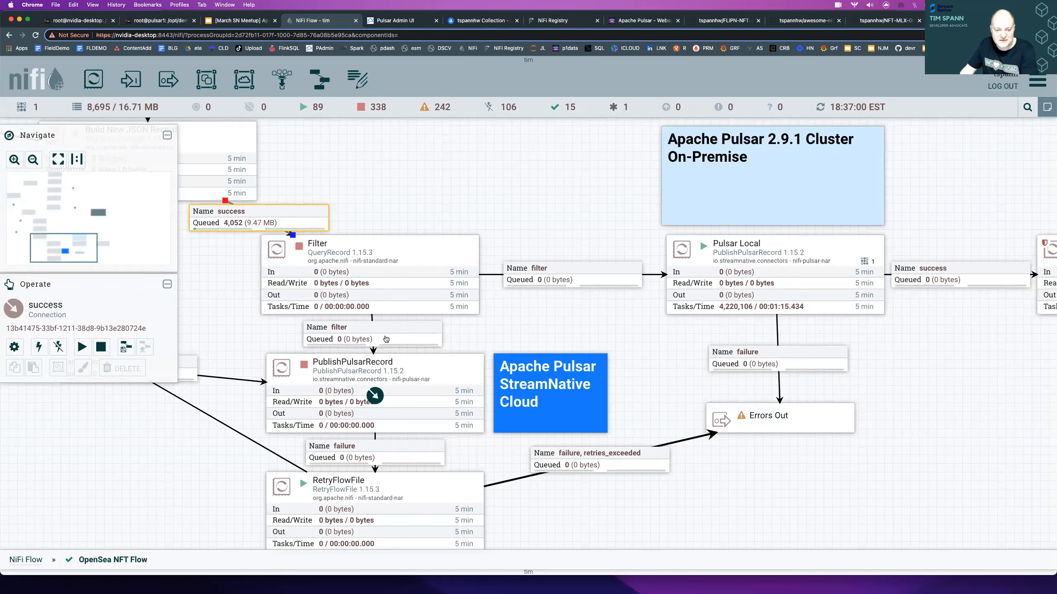
- Open the Filter processor's data provenance and examine the newest event's attributes, including the image URLs and the invokehttp request URL
right_click(328, 249)
click(366, 325)
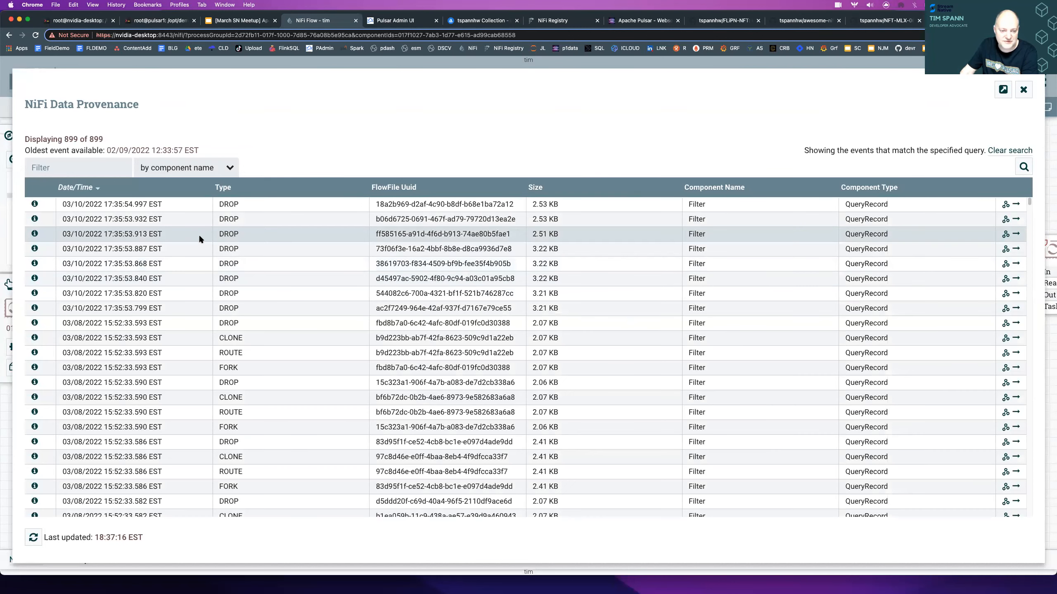
click(34, 205)
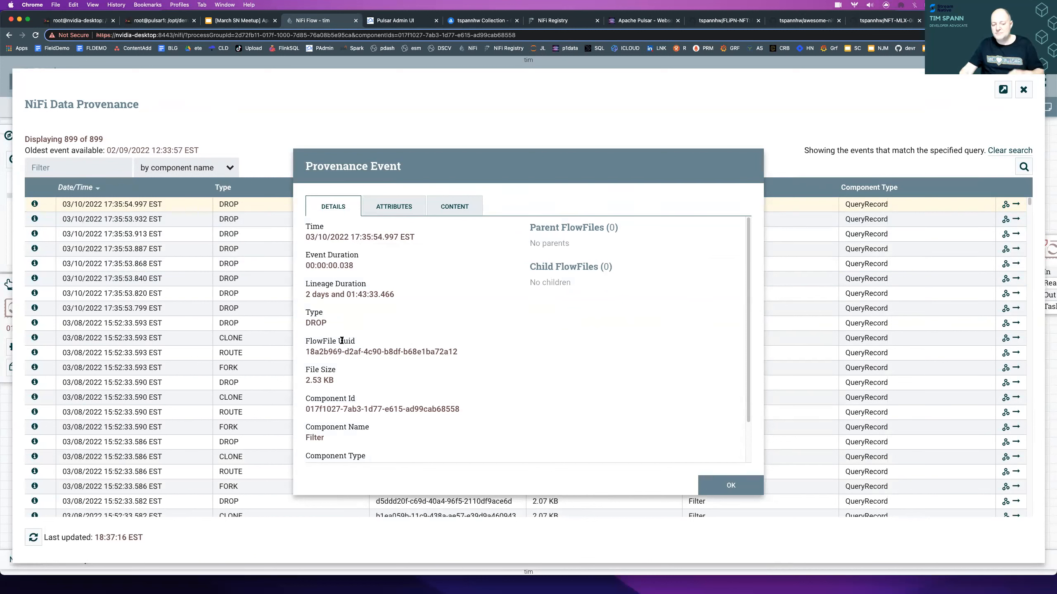
click(390, 210)
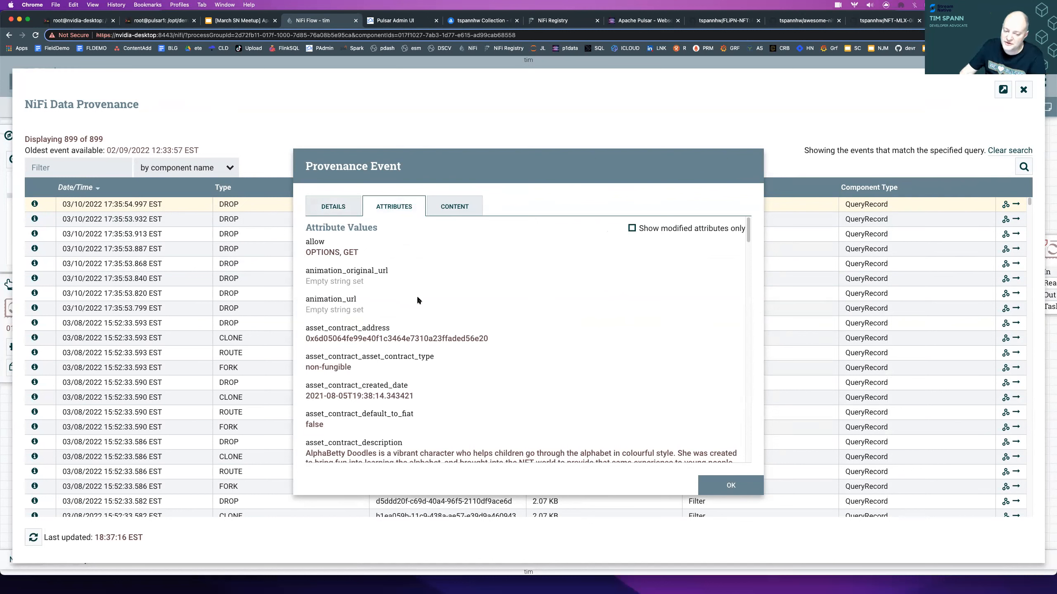
scroll(431, 323, down, 10)
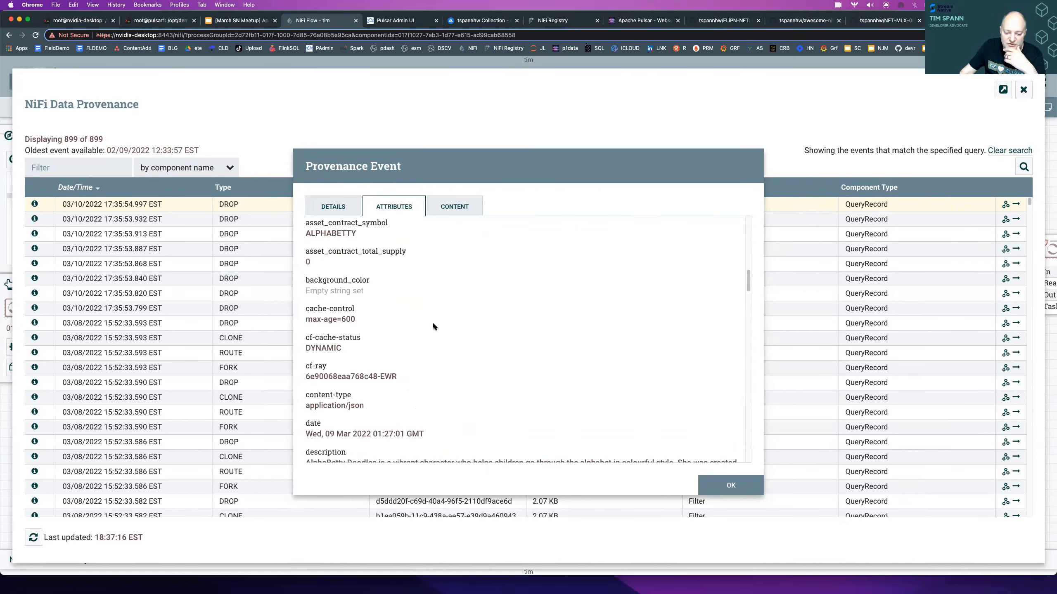
scroll(434, 325, up, 4)
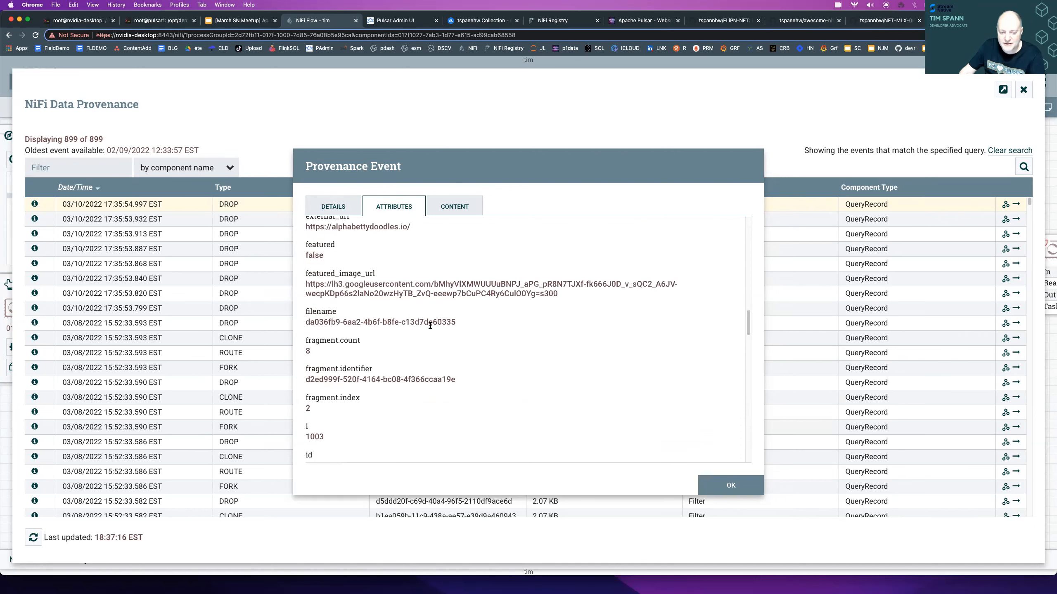
scroll(430, 325, up, 2)
scroll(429, 324, down, 6)
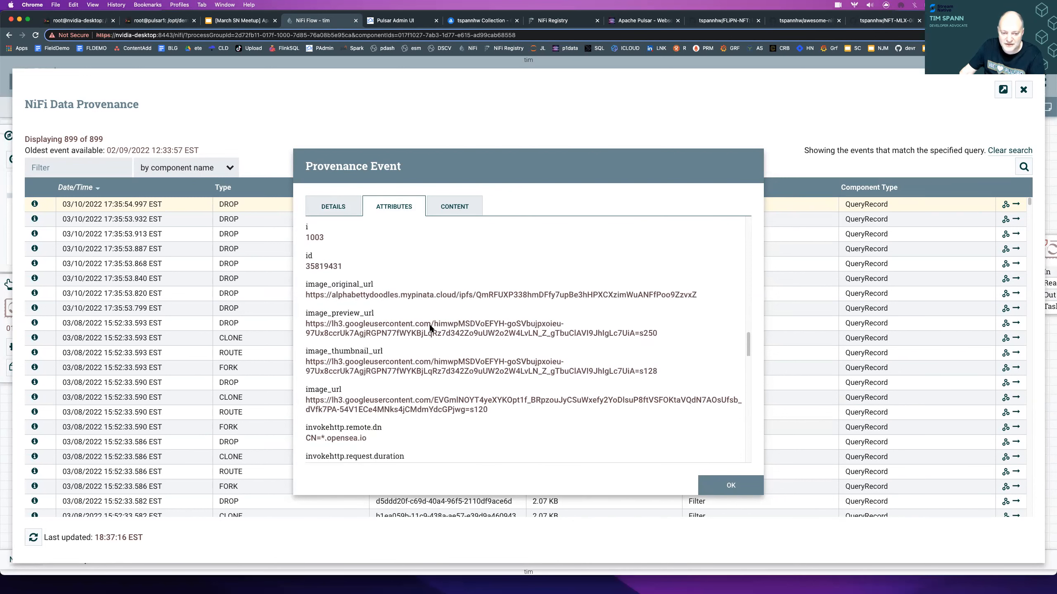
scroll(430, 324, down, 3)
double_click(324, 288)
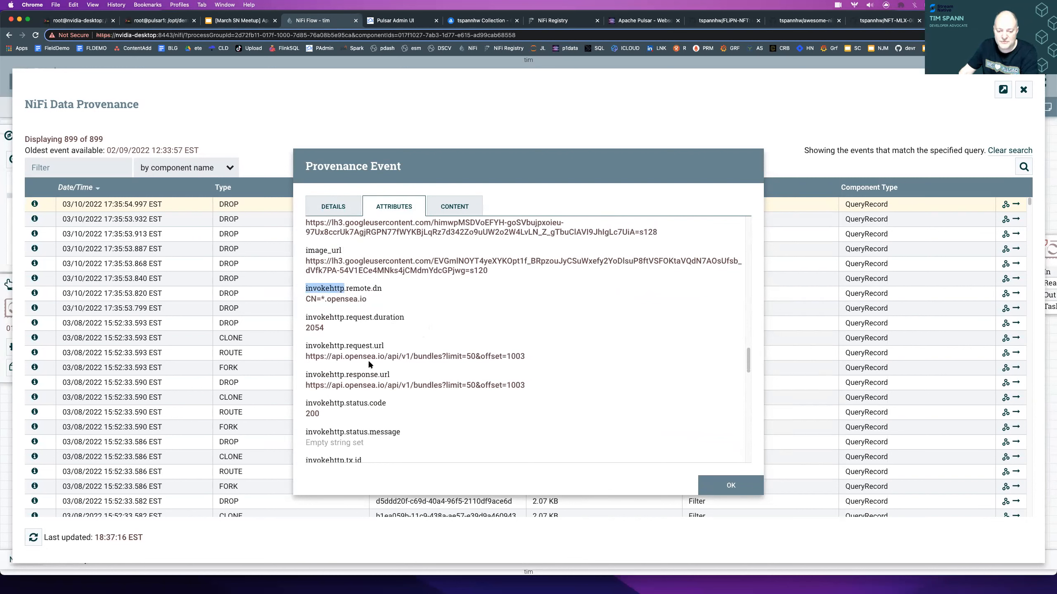
drag(525, 356, 349, 357)
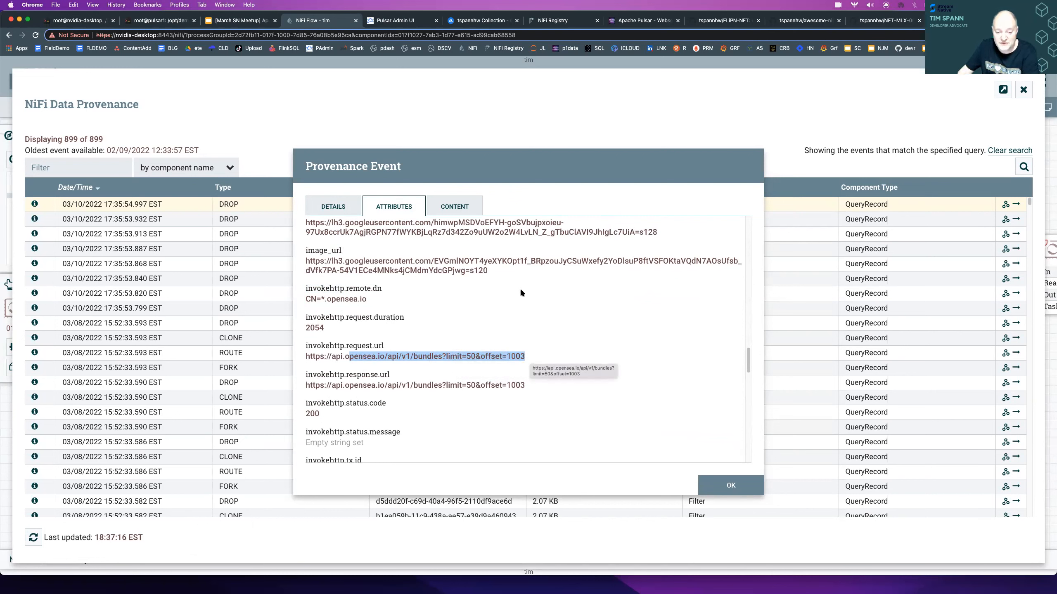
- Review the provenance event's content claims and replay option, and return to the flow canvas
click(441, 204)
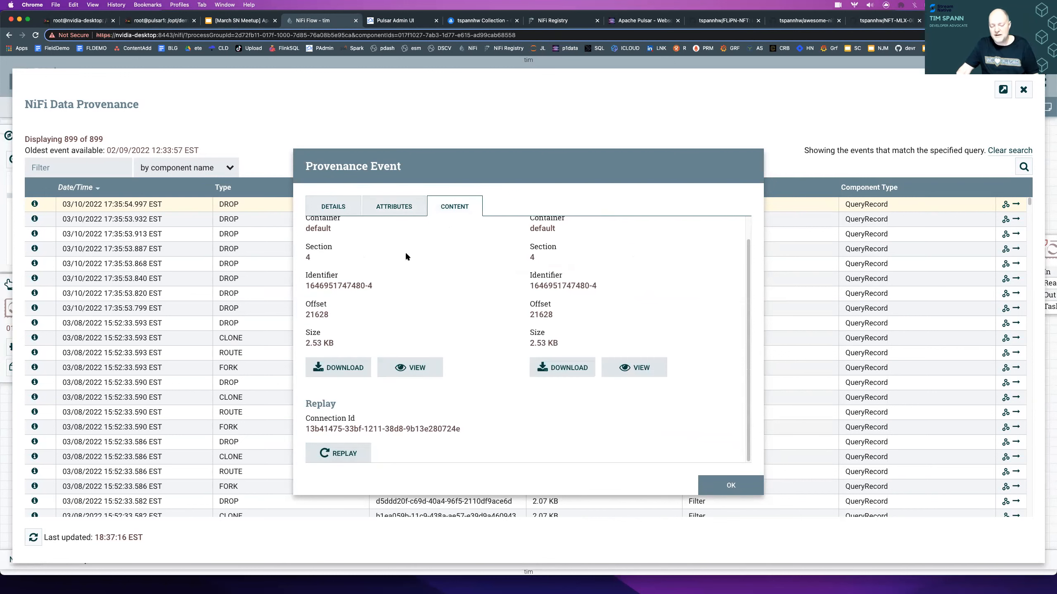
scroll(478, 335, up, 1)
key(Escape)
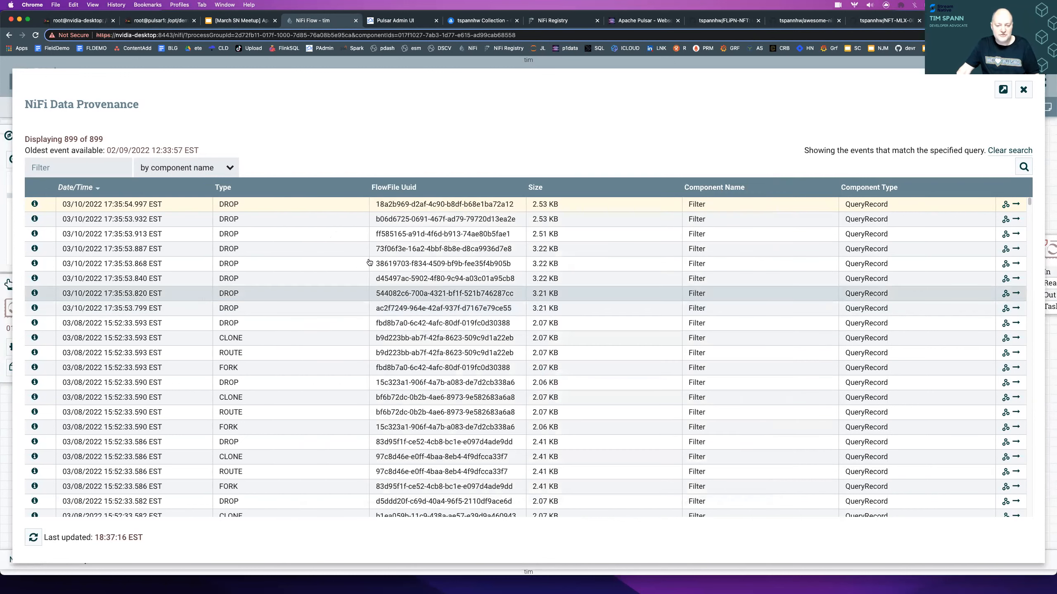
key(Escape)
- Inspect the settings in the configuration of the success connection feeding the Filter processor, including its back pressure thresholds
click(255, 219)
right_click(255, 219)
click(287, 226)
click(418, 220)
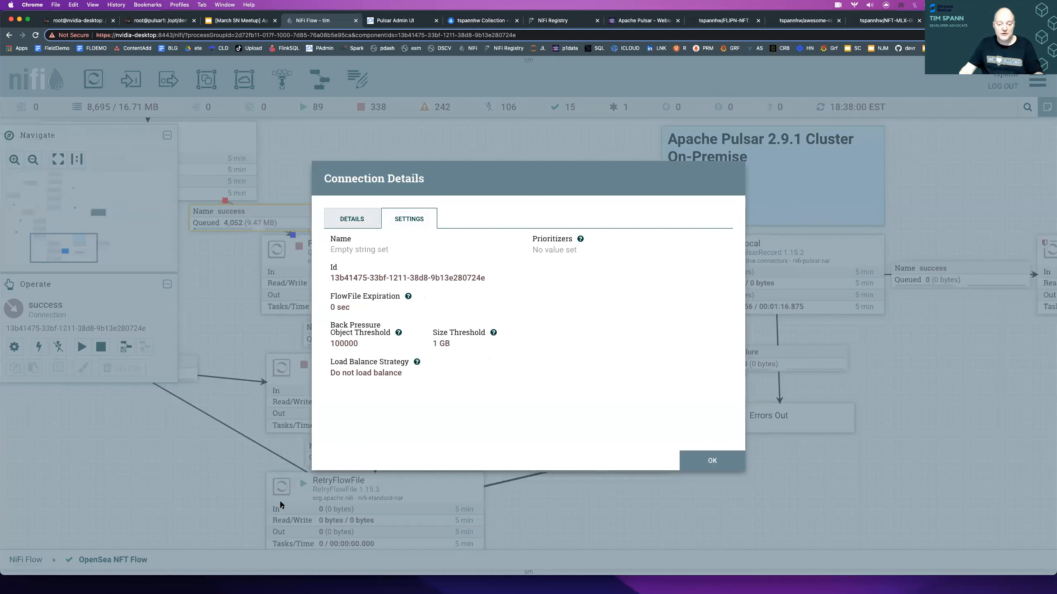
key(Escape)
- Run the Filter processor once and refresh the canvas statistics
click(409, 260)
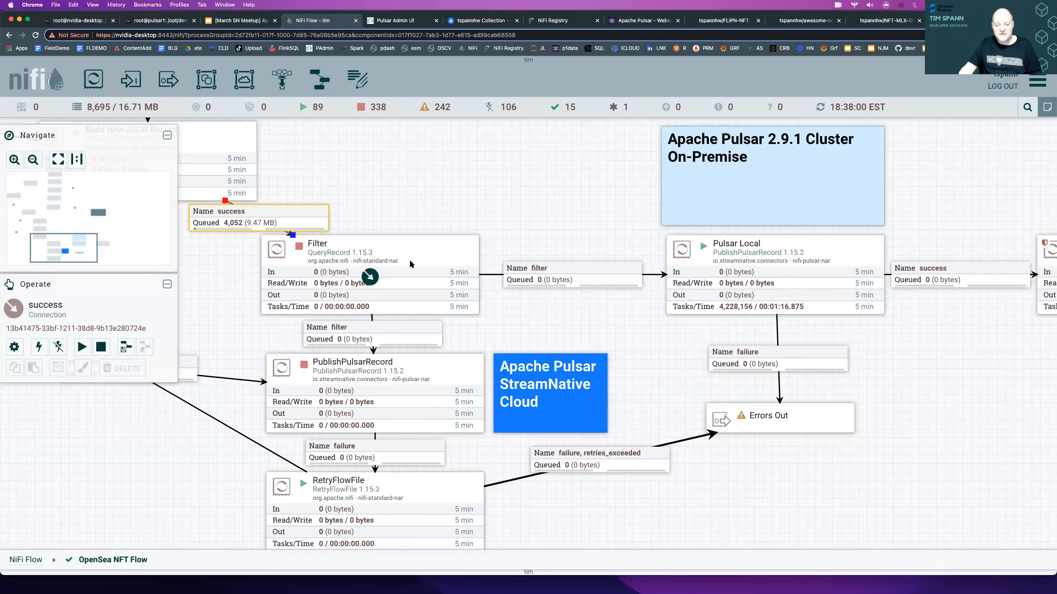
right_click(410, 263)
click(443, 306)
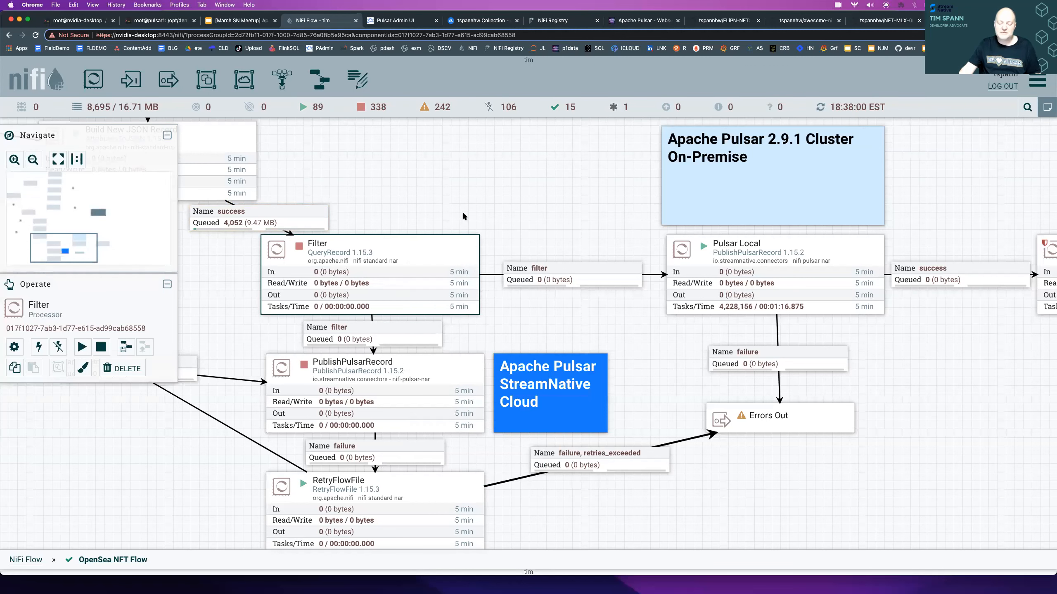
right_click(462, 213)
click(469, 227)
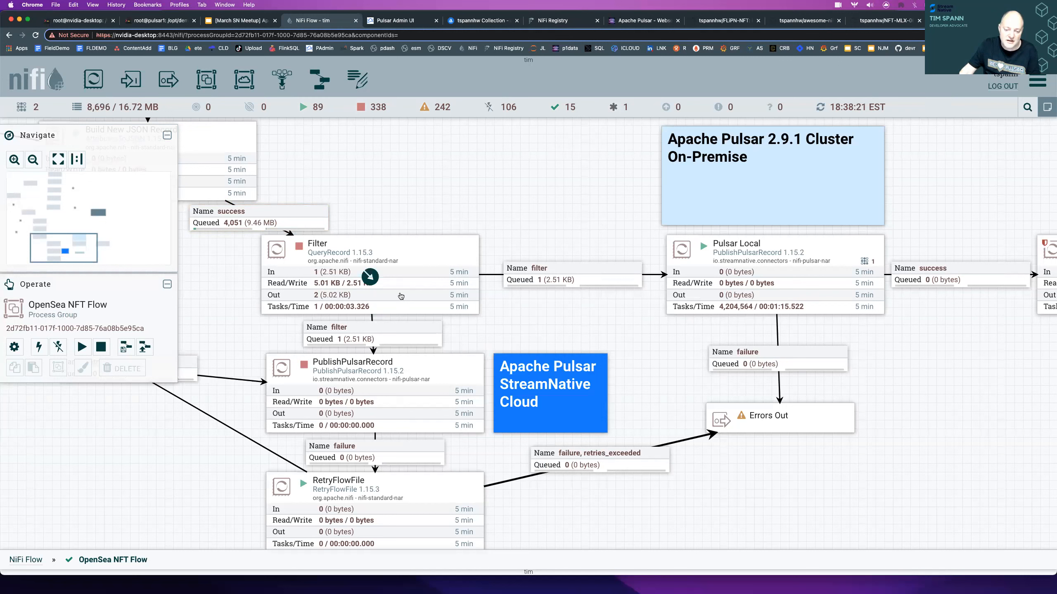
- Examine the Filter processor's properties and the SQL query in its filter property, leaving the configuration unchanged
right_click(404, 273)
click(414, 280)
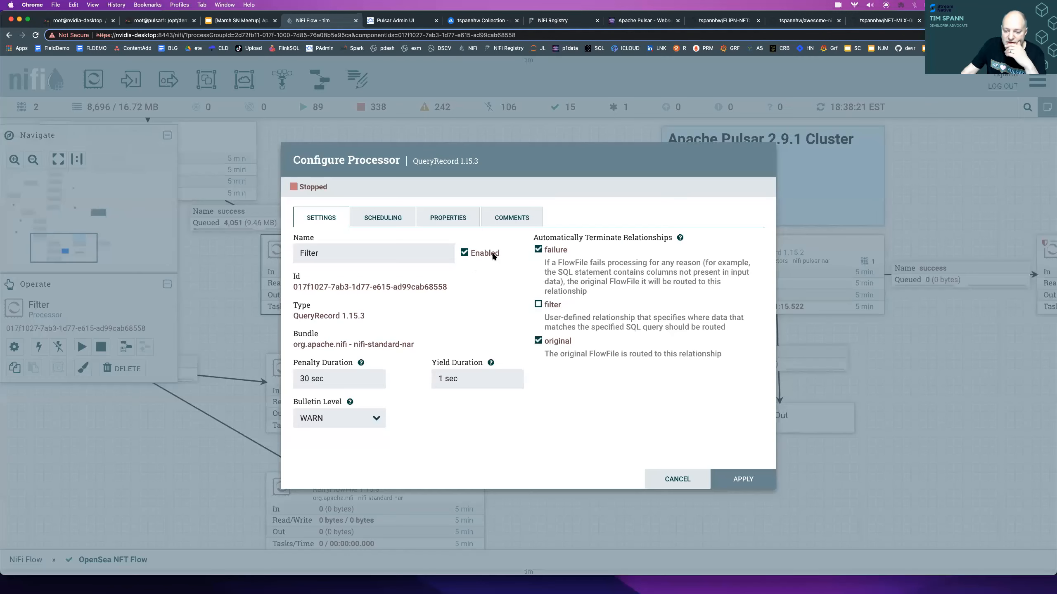
click(462, 216)
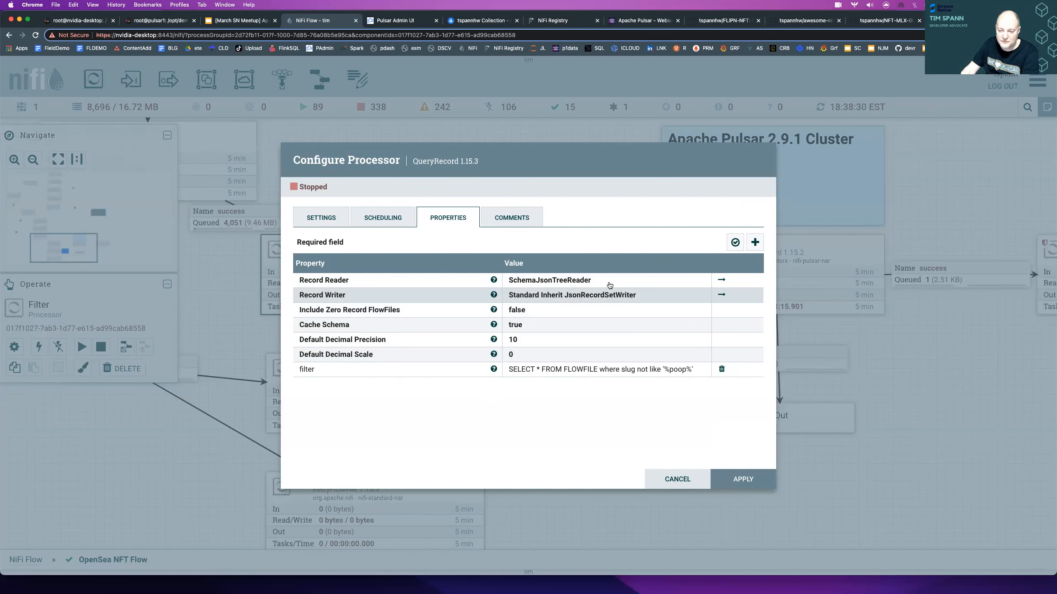
click(600, 367)
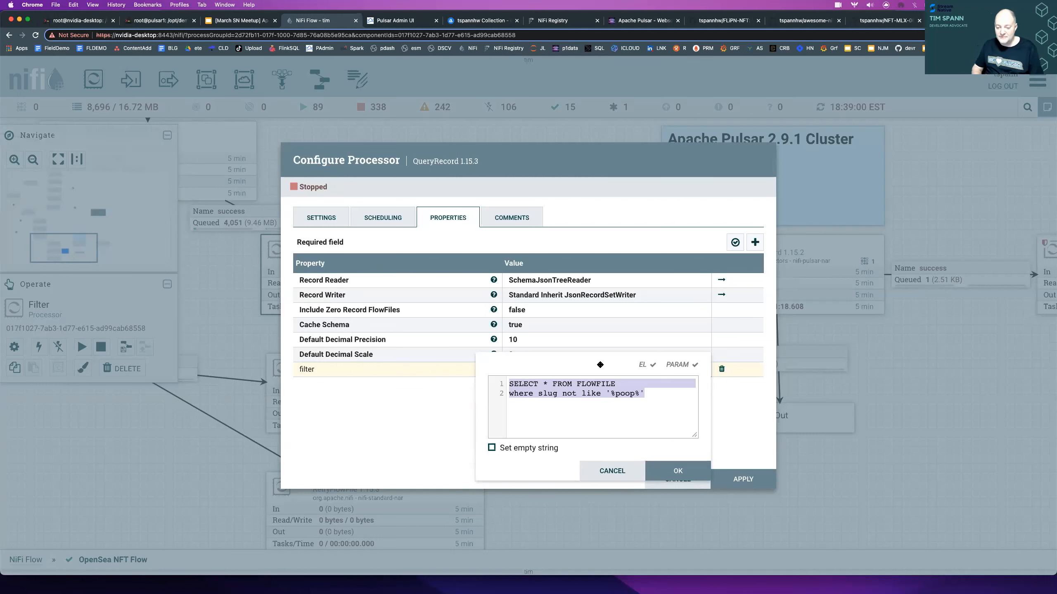
key(Escape)
key(Escape)
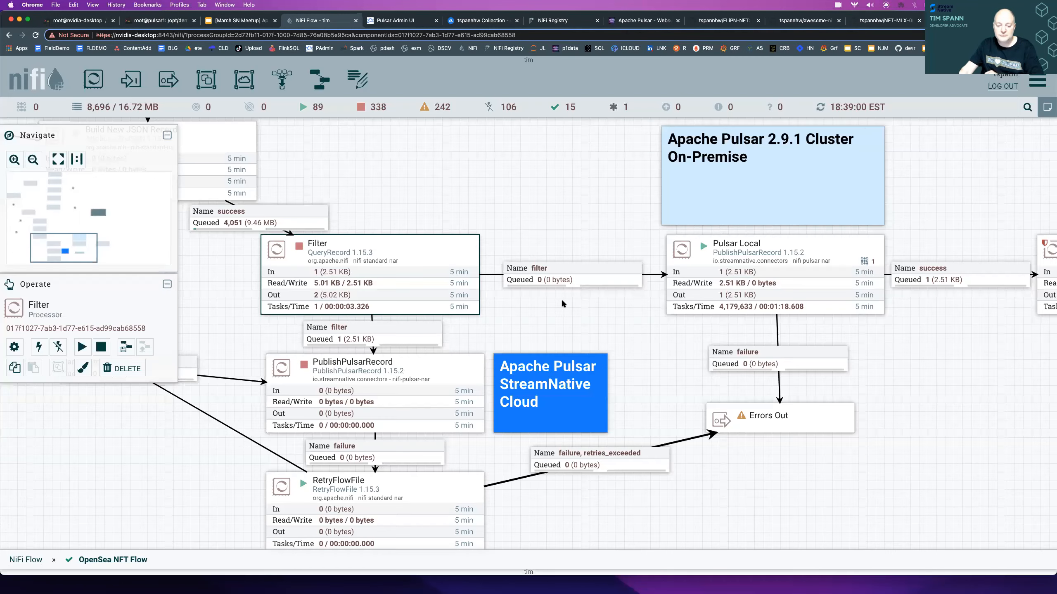
- Start the Filter processor and refresh the canvas statistics
right_click(389, 257)
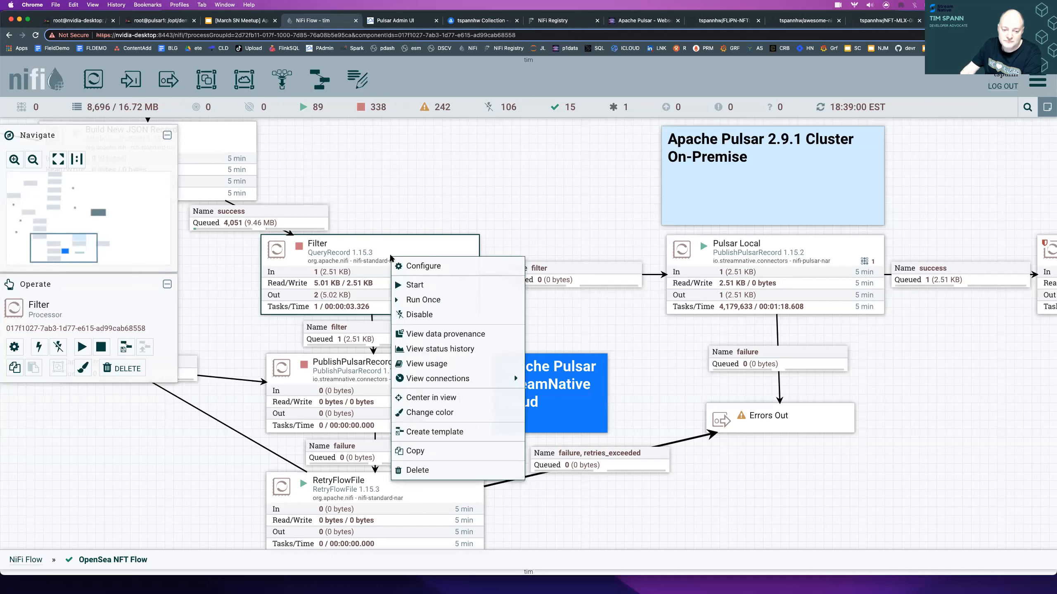
click(409, 286)
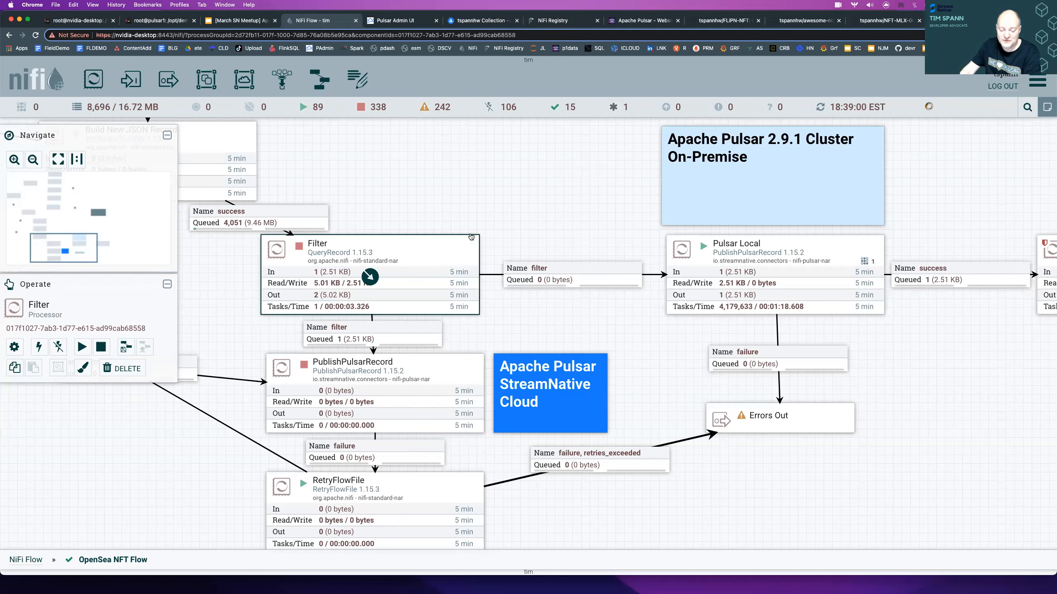
right_click(484, 209)
click(486, 222)
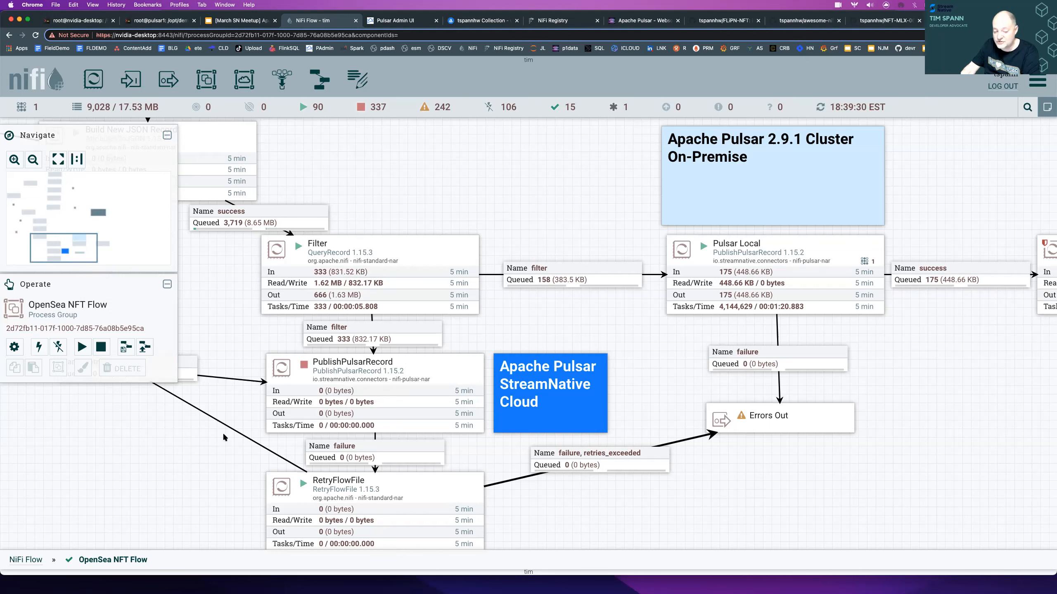
- Review the properties of the PublishPulsarRecord processor beside the StreamNative Cloud label, including its client service and topic name
scroll(588, 525, down, 5)
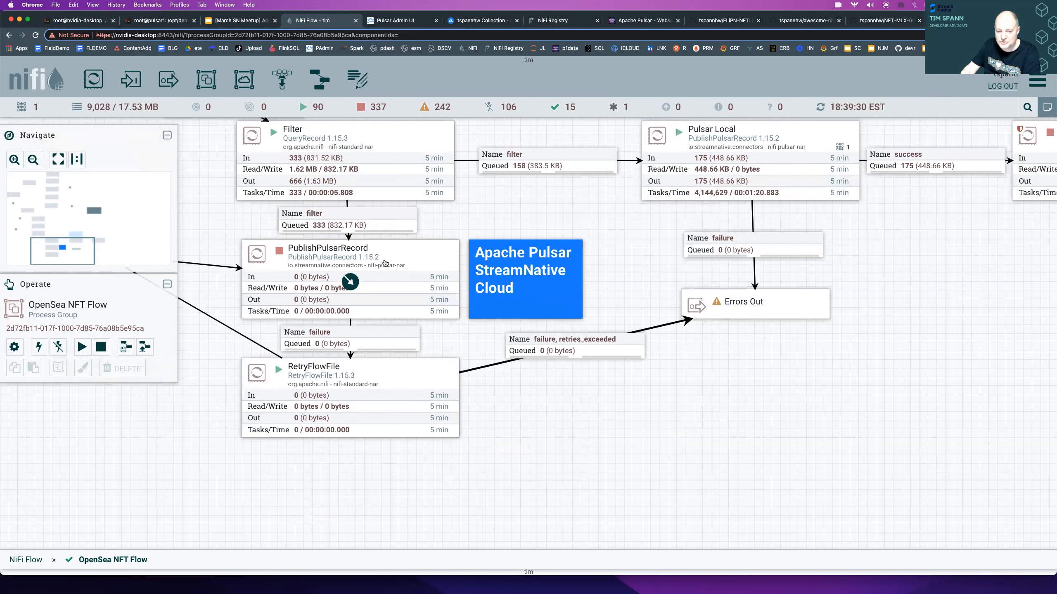
right_click(385, 262)
click(416, 269)
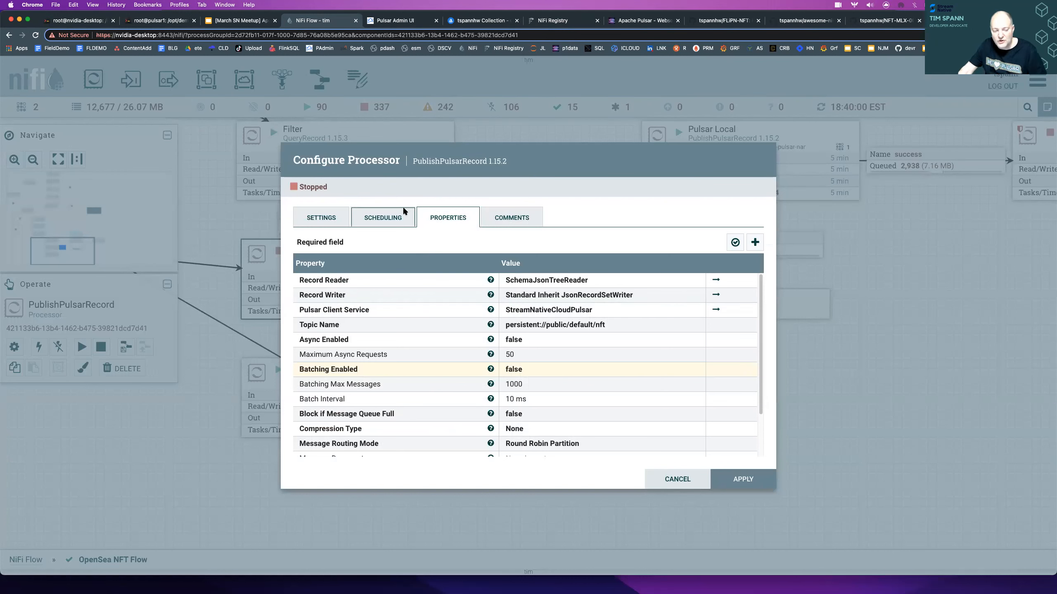
key(Escape)
- Search the available processors for "pulsar", sort them by version, and view the PublishPulsar 1.15.2 description without adding a processor
drag(92, 81, 531, 424)
text(pulsar)
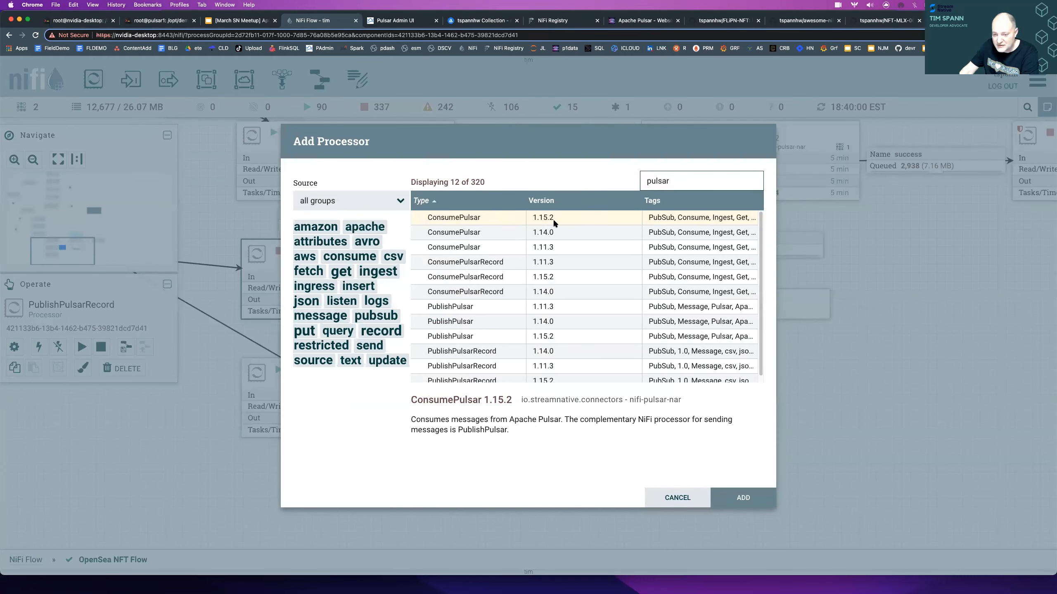
click(552, 201)
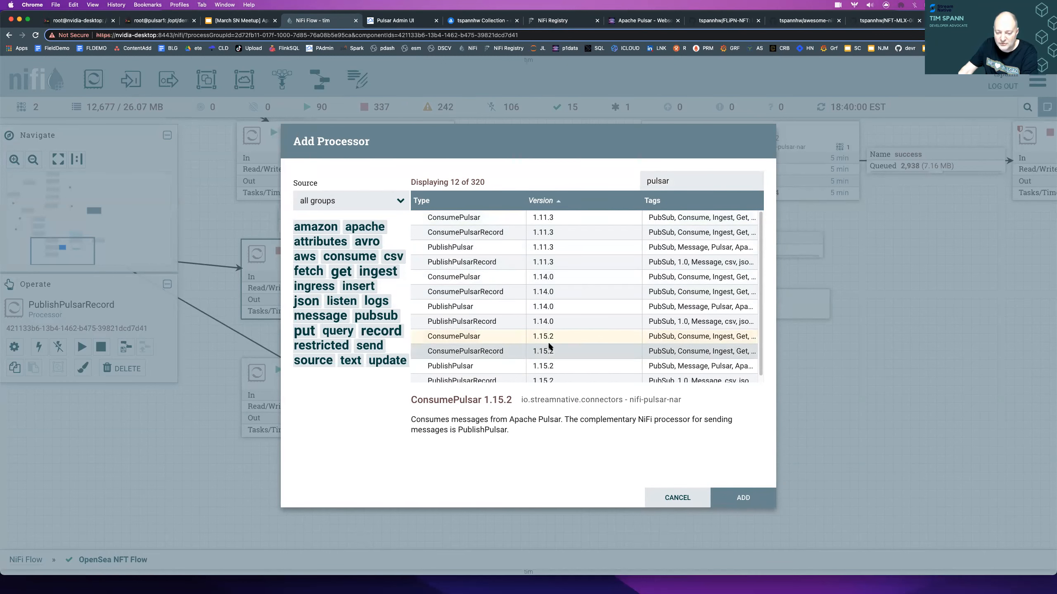
scroll(549, 342, down, 1)
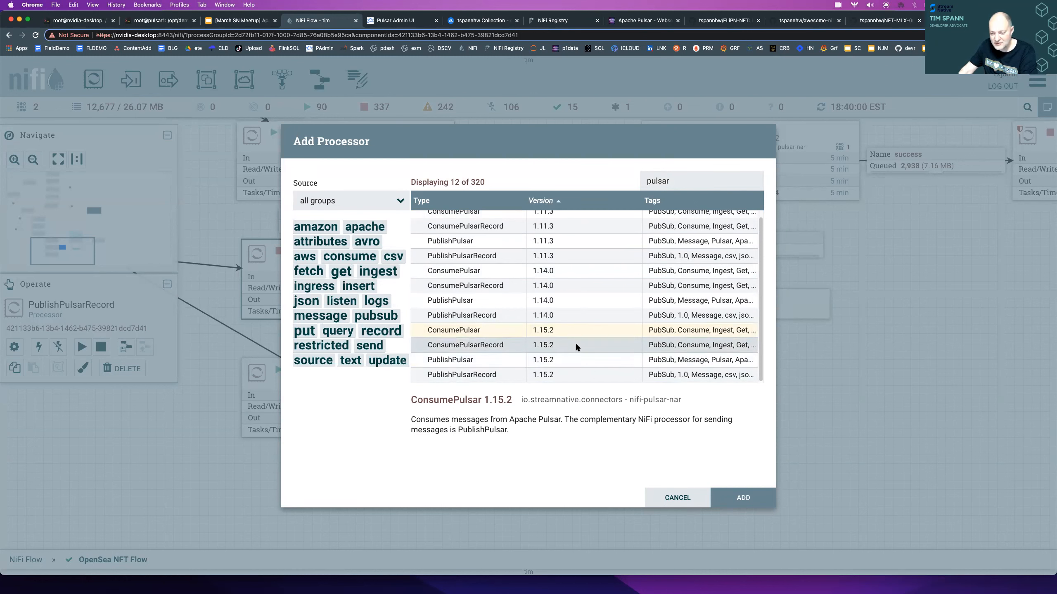
click(473, 360)
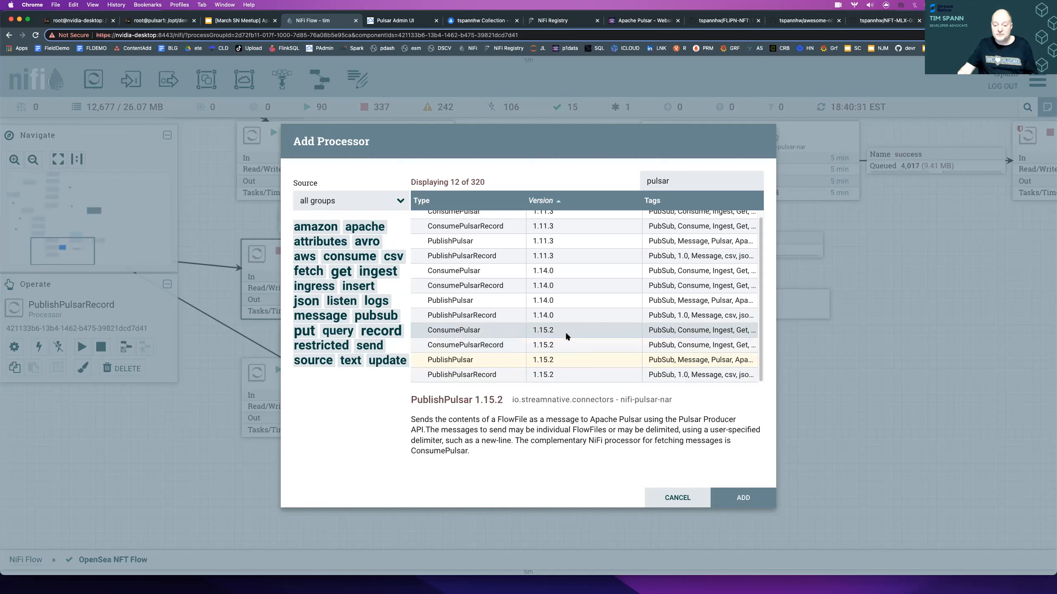
key(Escape)
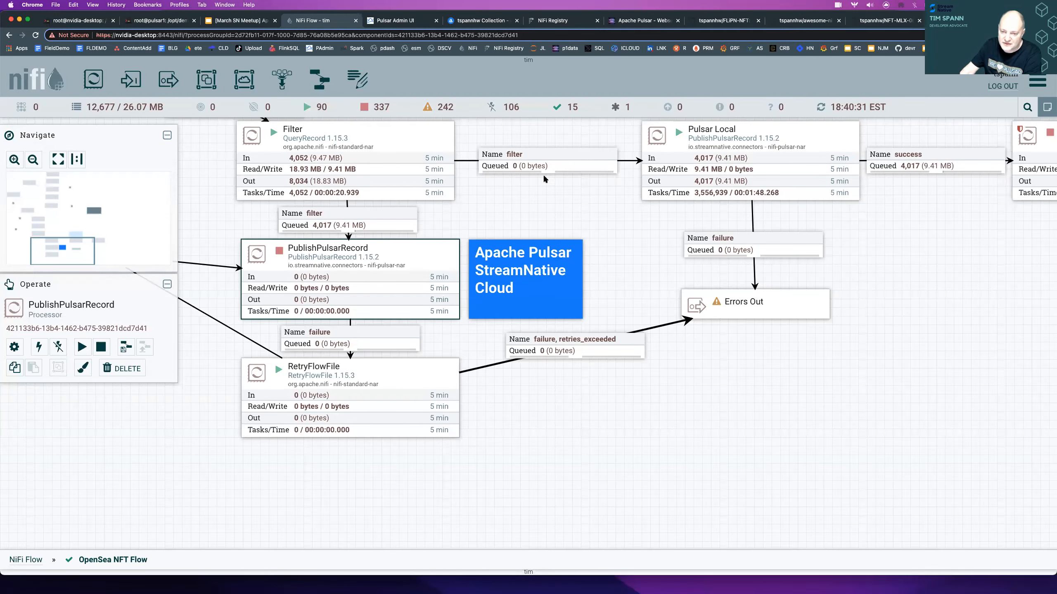
- Review the properties of the running Pulsar Local processor and the services listed for its Record Writer
scroll(534, 254, right, 8)
scroll(534, 255, up, 3)
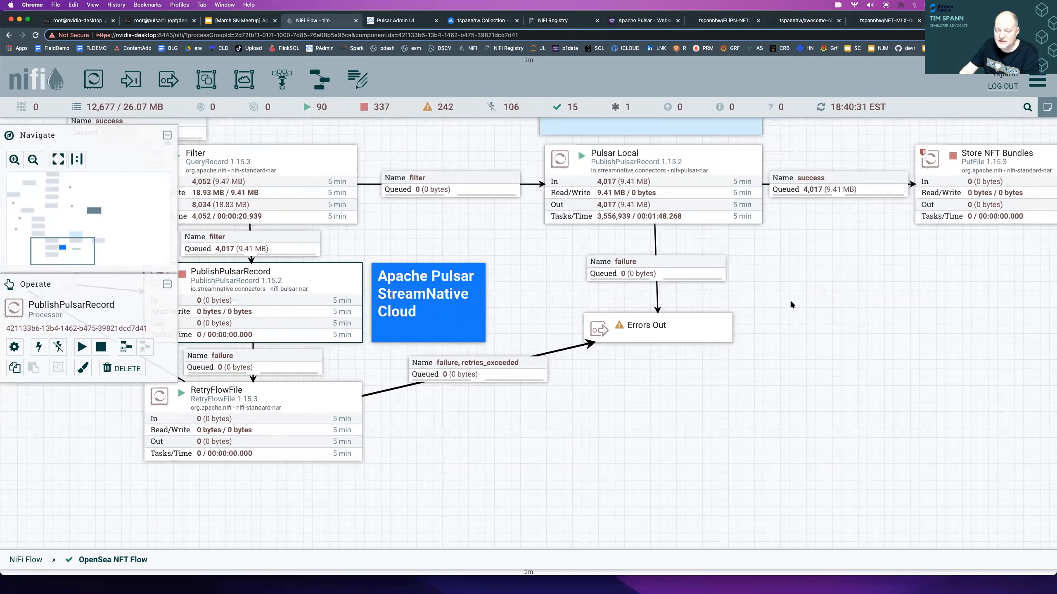
right_click(650, 234)
click(657, 237)
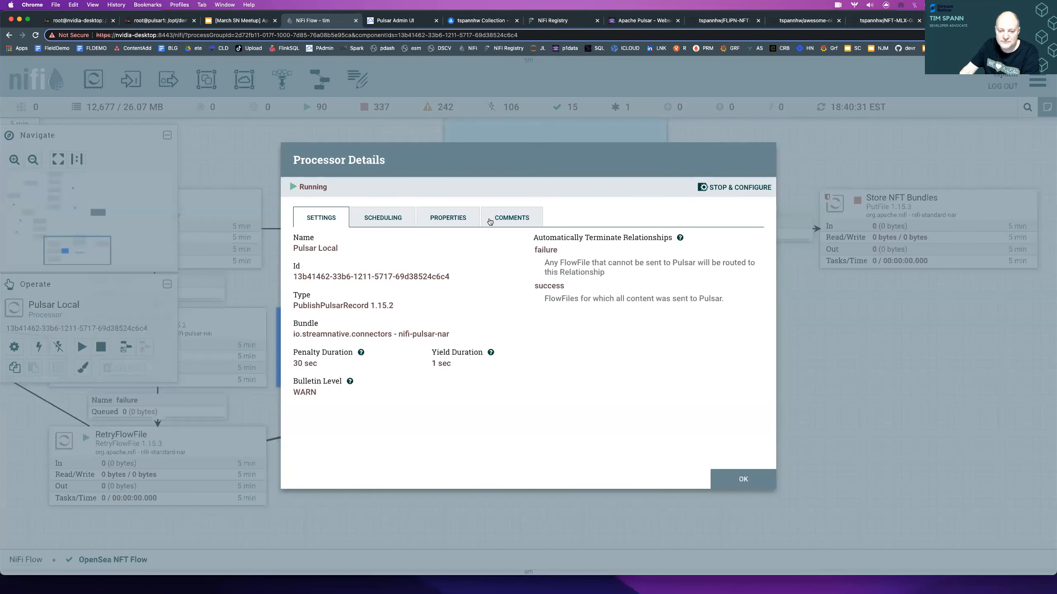
click(446, 220)
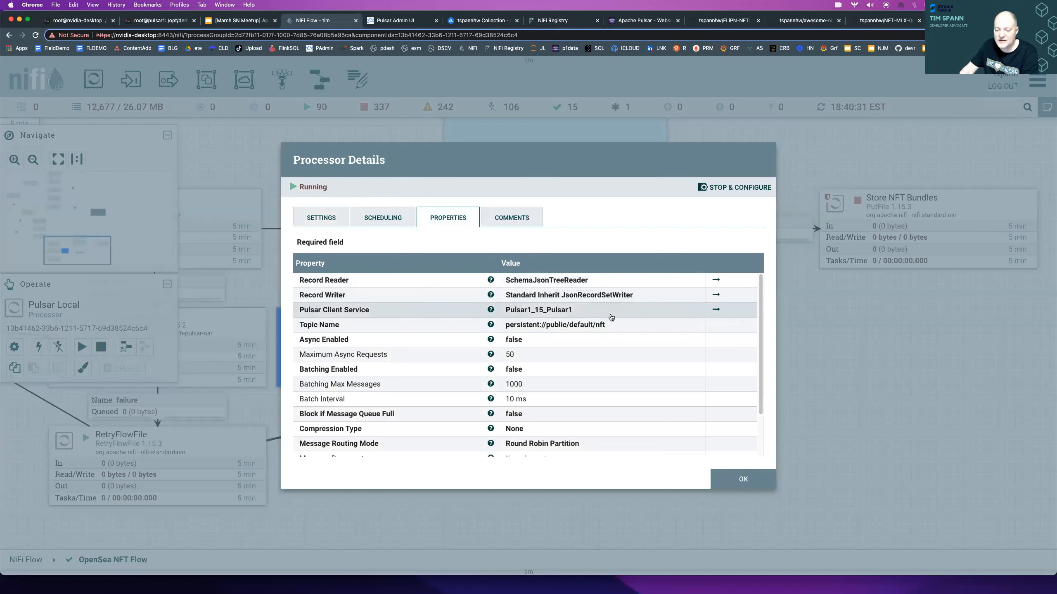
click(615, 296)
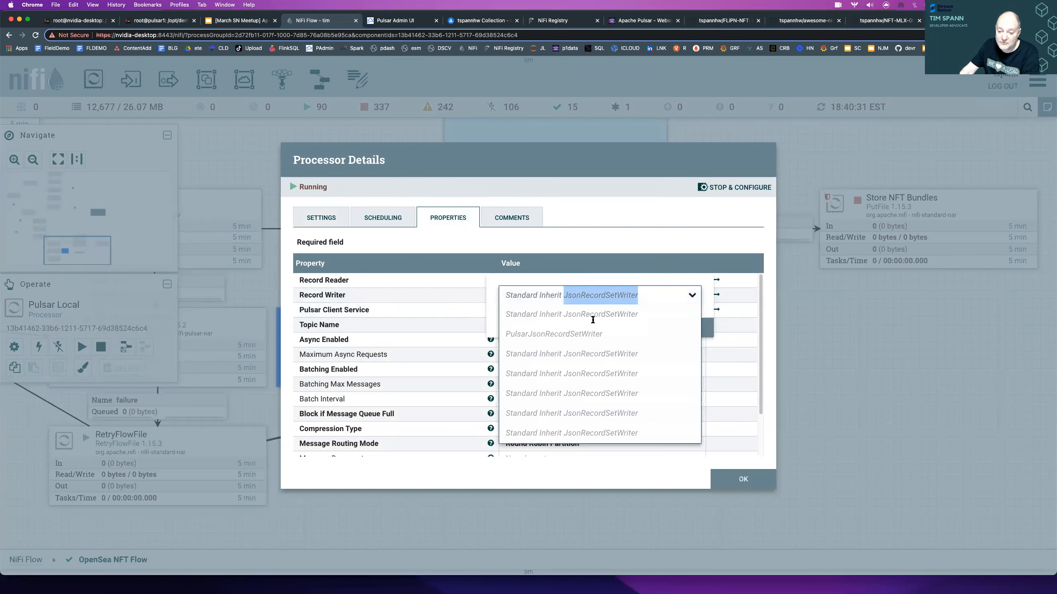
click(710, 333)
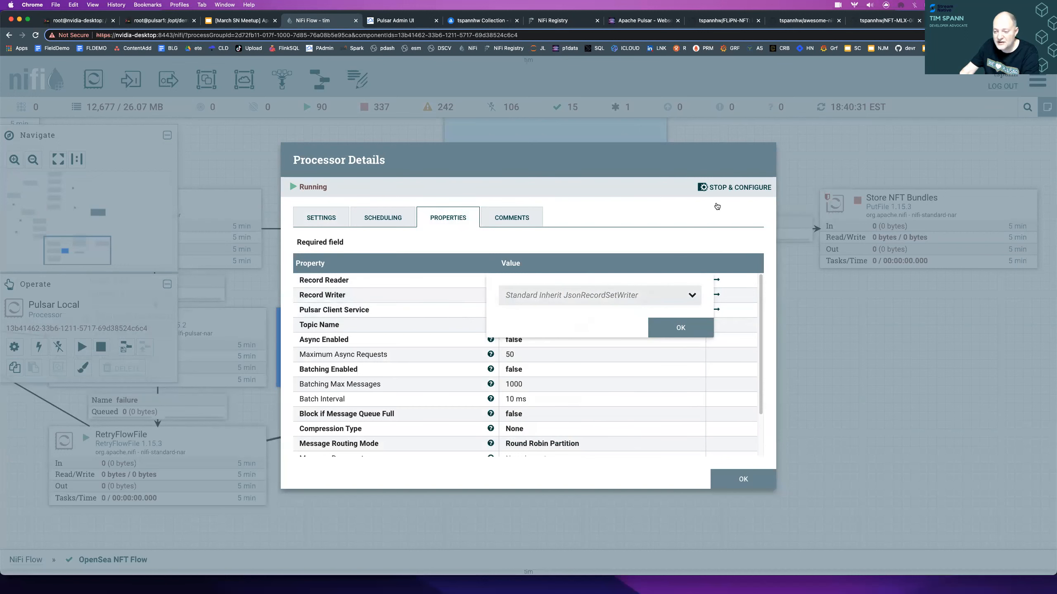
- Stop Pulsar Local for configuration and view the compatible controller services for a new Record Writer without adding one
click(716, 188)
double_click(558, 295)
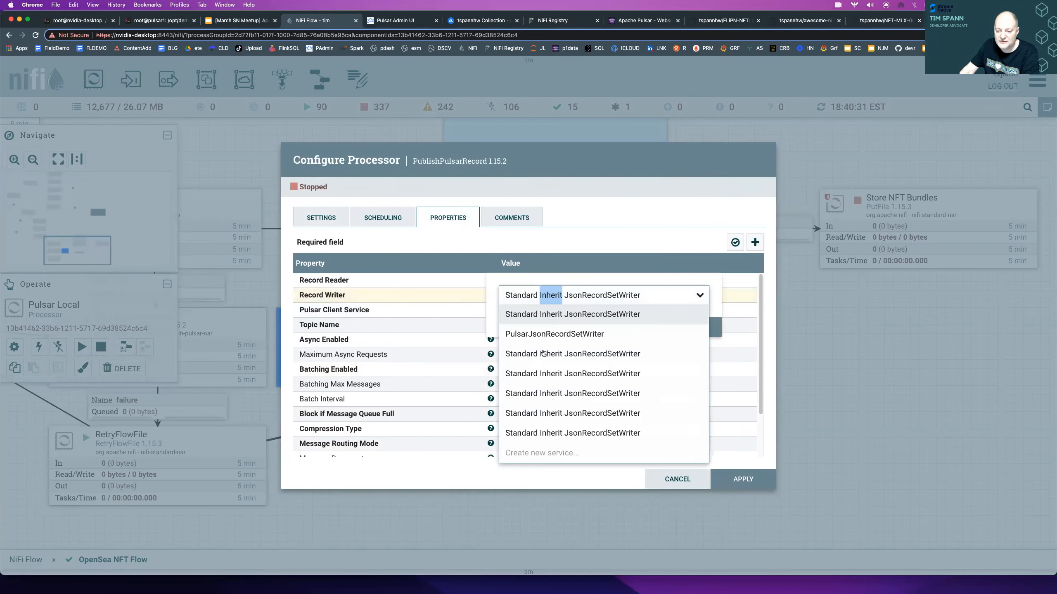
click(541, 453)
click(455, 290)
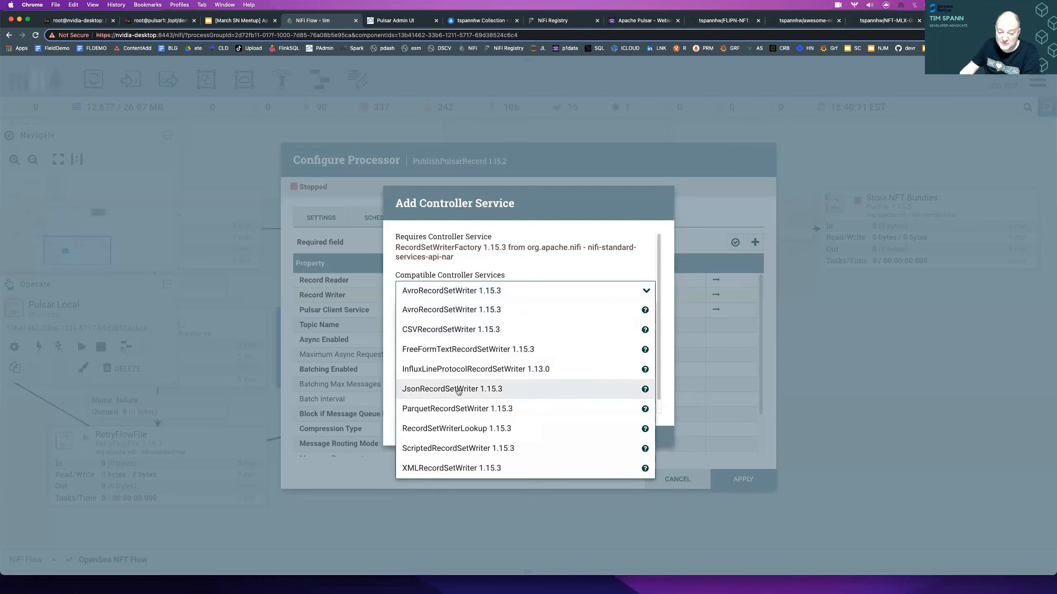
click(558, 234)
key(Escape)
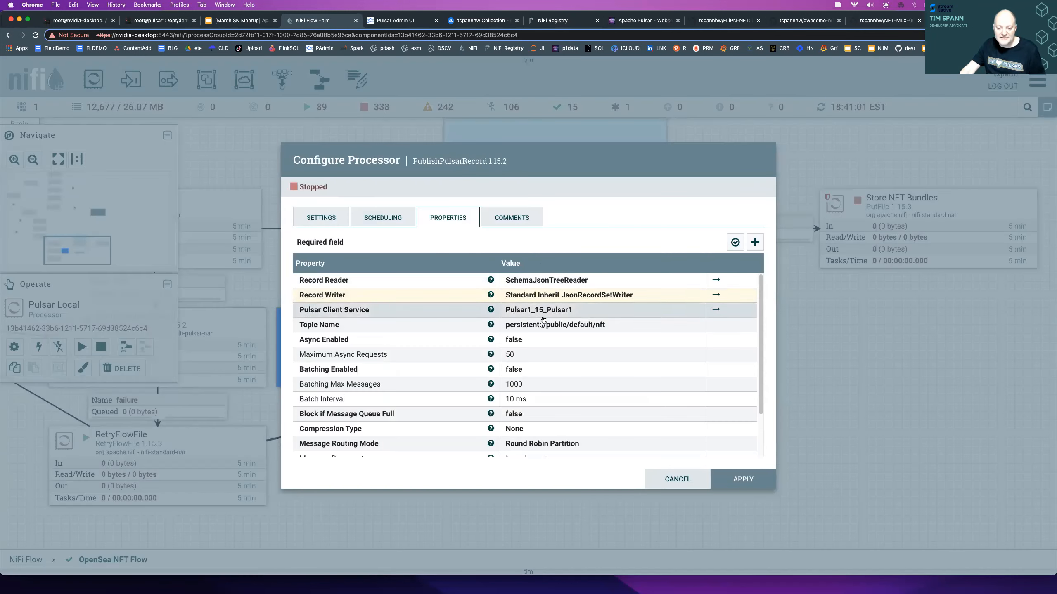
- Examine the public, default and nft parts of Pulsar Local's Topic Name value, leaving it unchanged
click(546, 330)
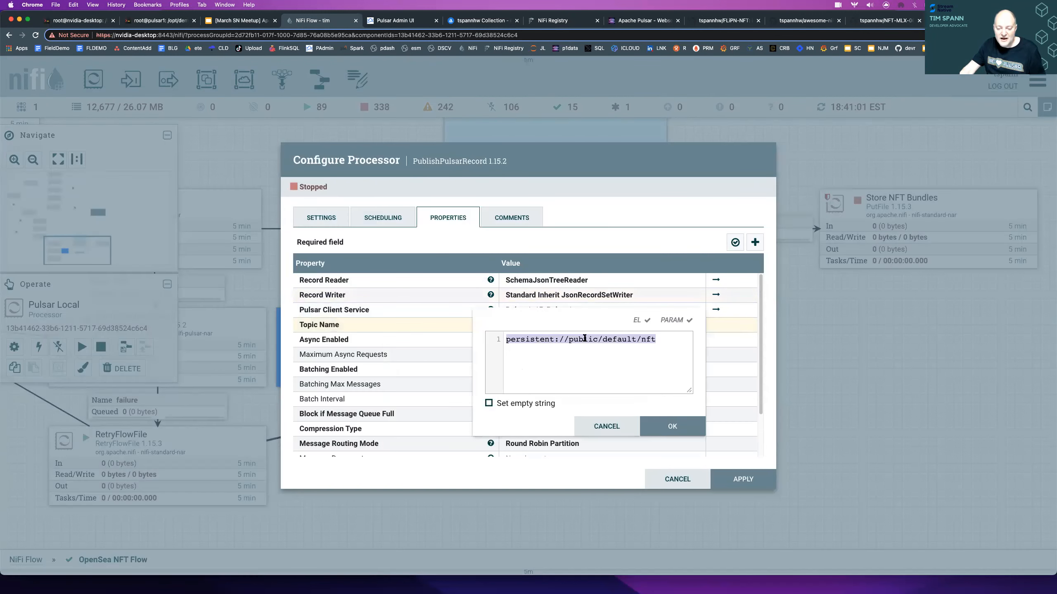
click(665, 351)
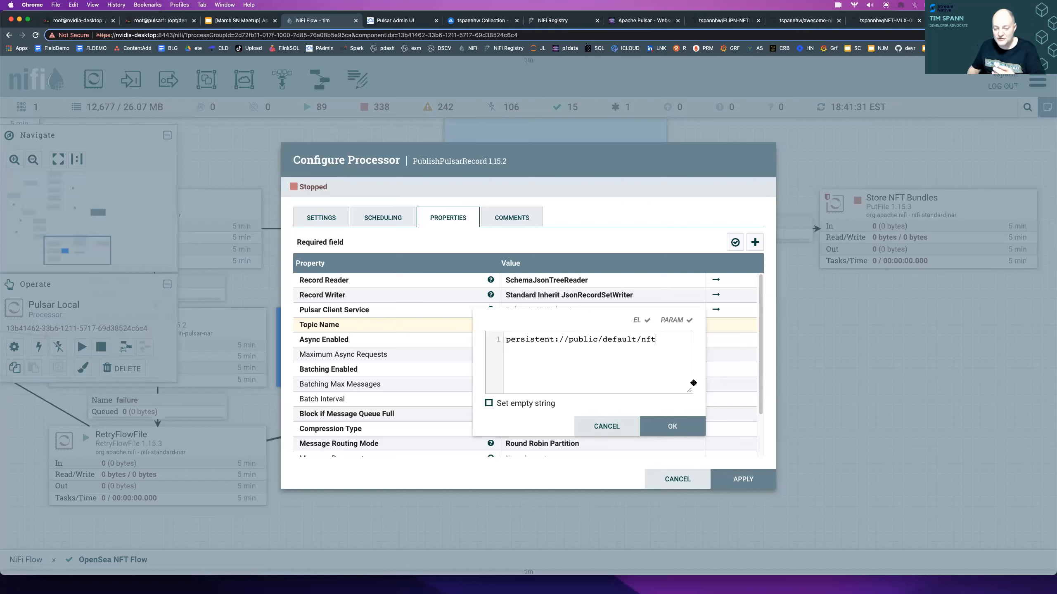
double_click(577, 339)
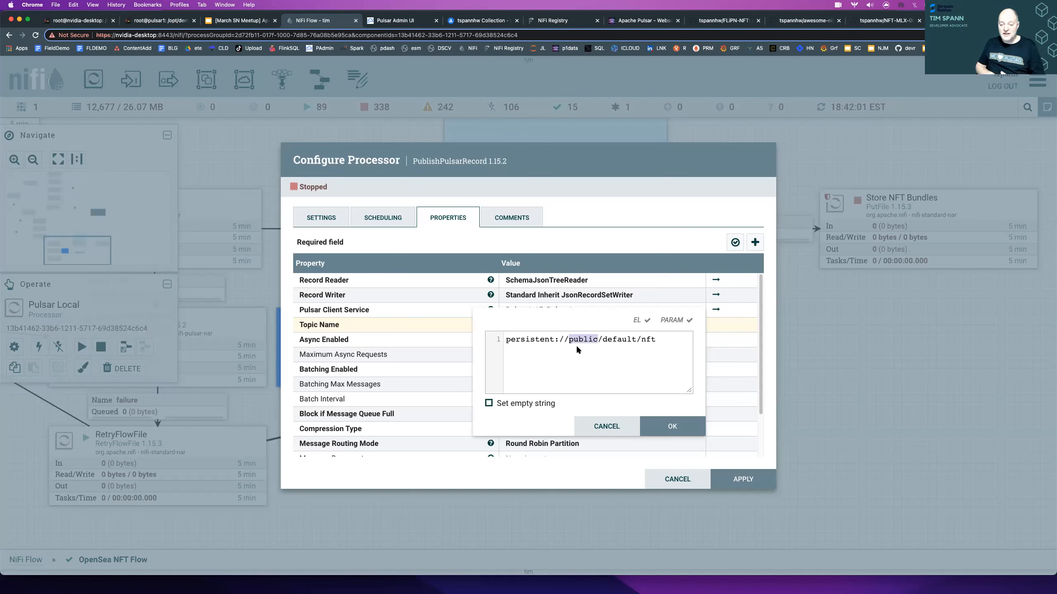
double_click(614, 341)
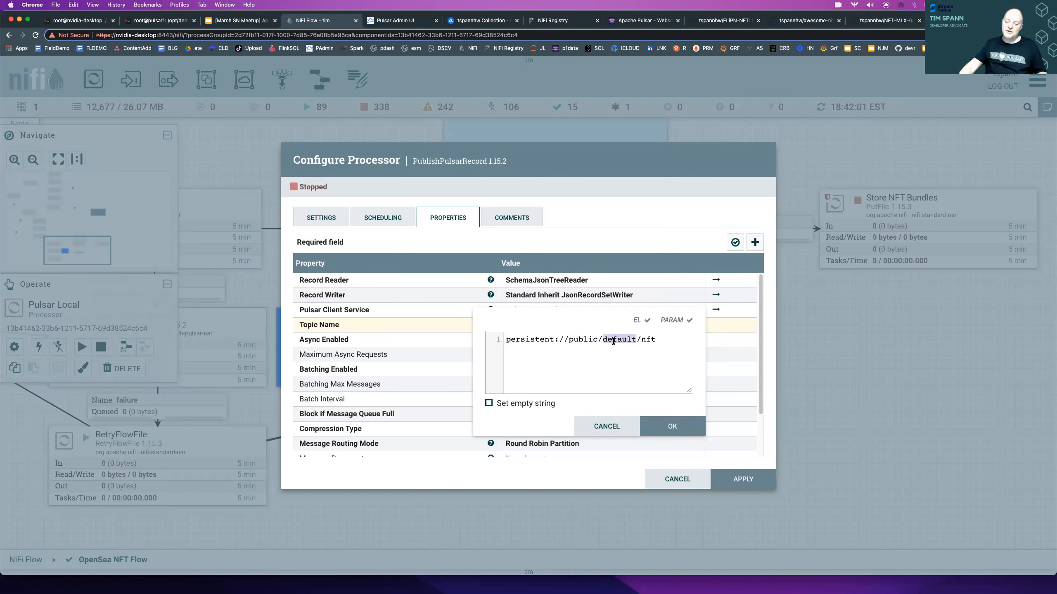
double_click(651, 339)
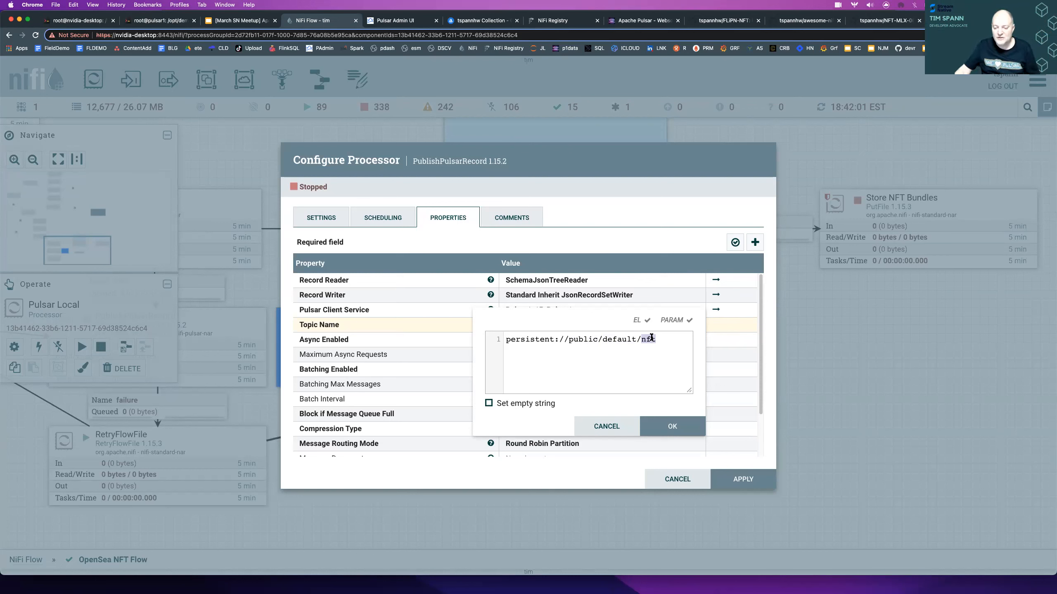
click(671, 351)
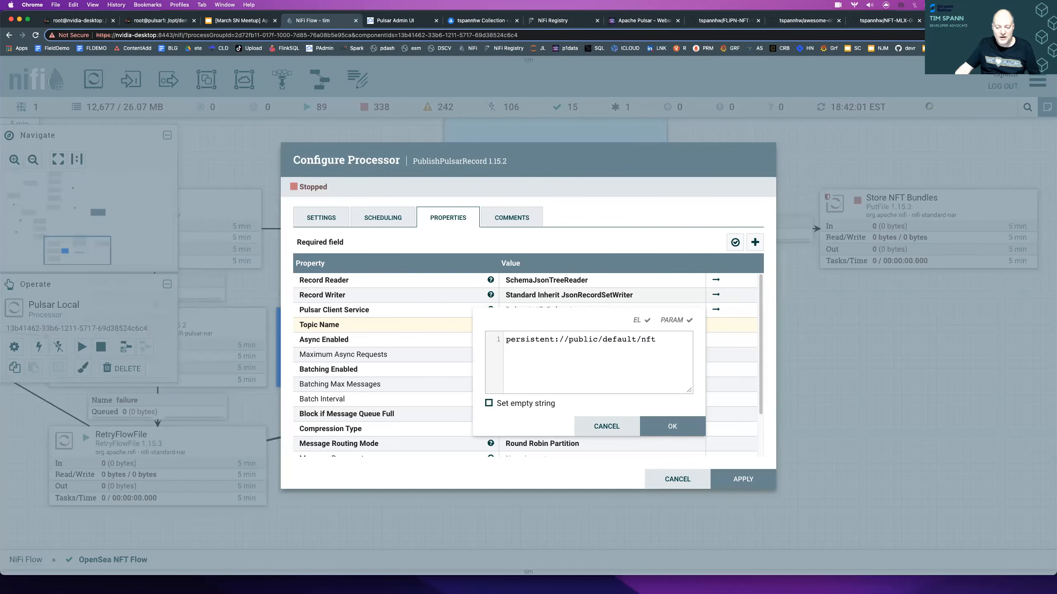
key(Escape)
- Review Pulsar Local's remaining publishing properties and inspect the Message Key expression without changing it
mouse_move(491, 324)
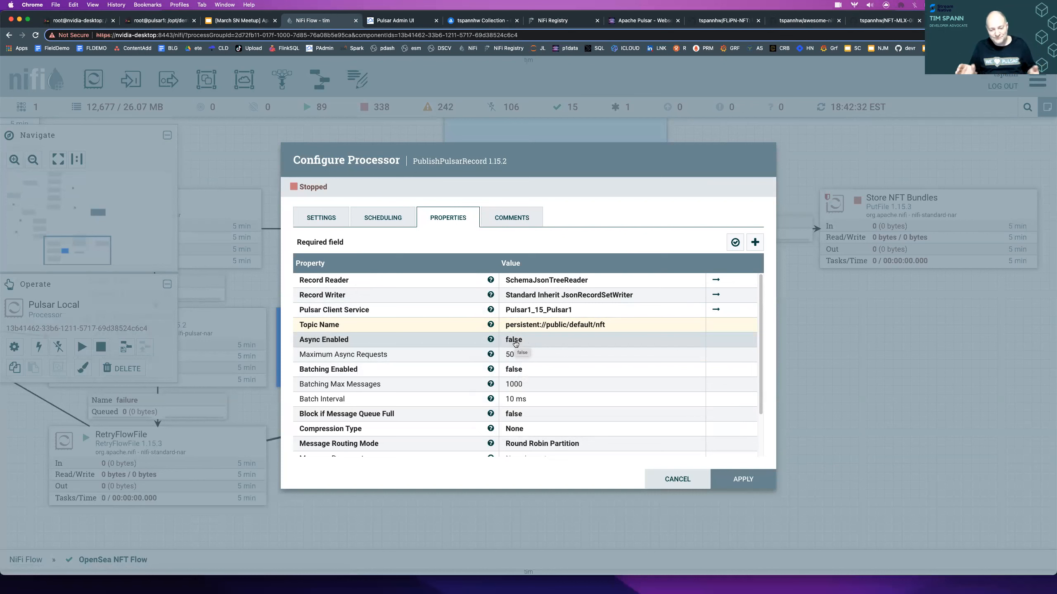
scroll(556, 389, down, 2)
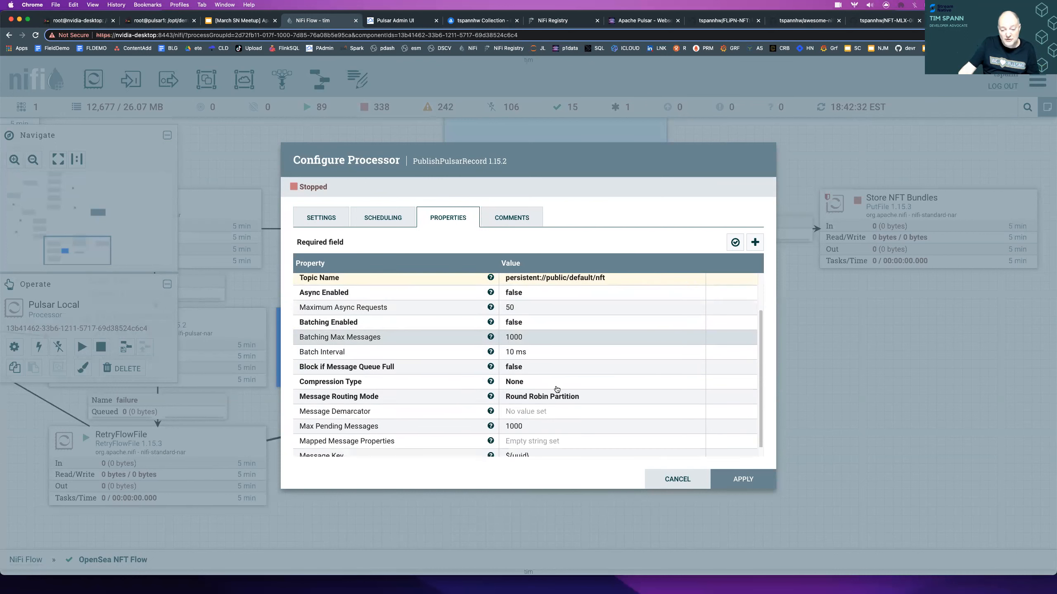
scroll(556, 389, down, 1)
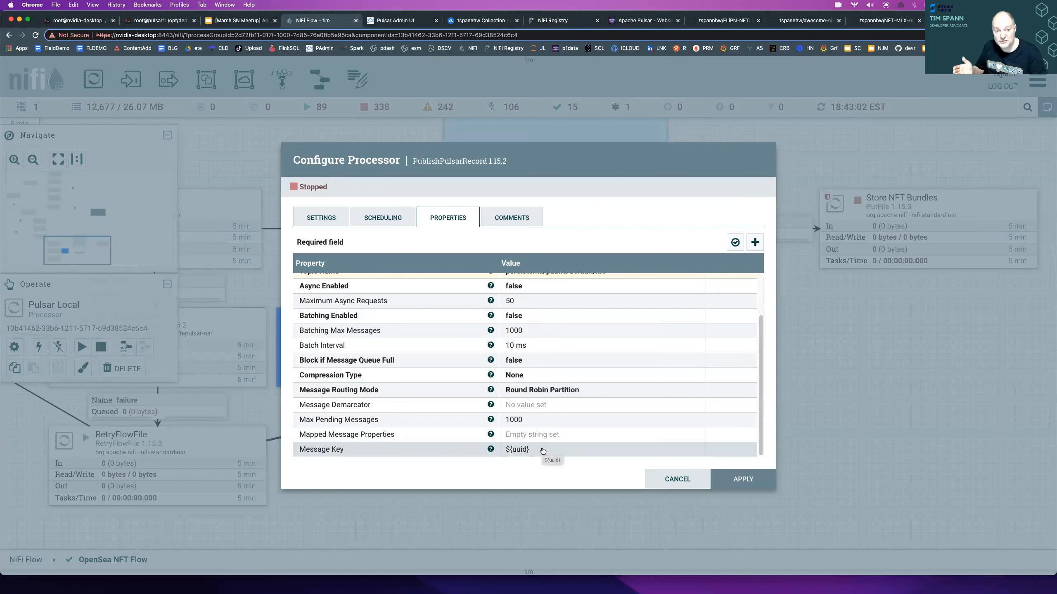
click(516, 451)
click(563, 464)
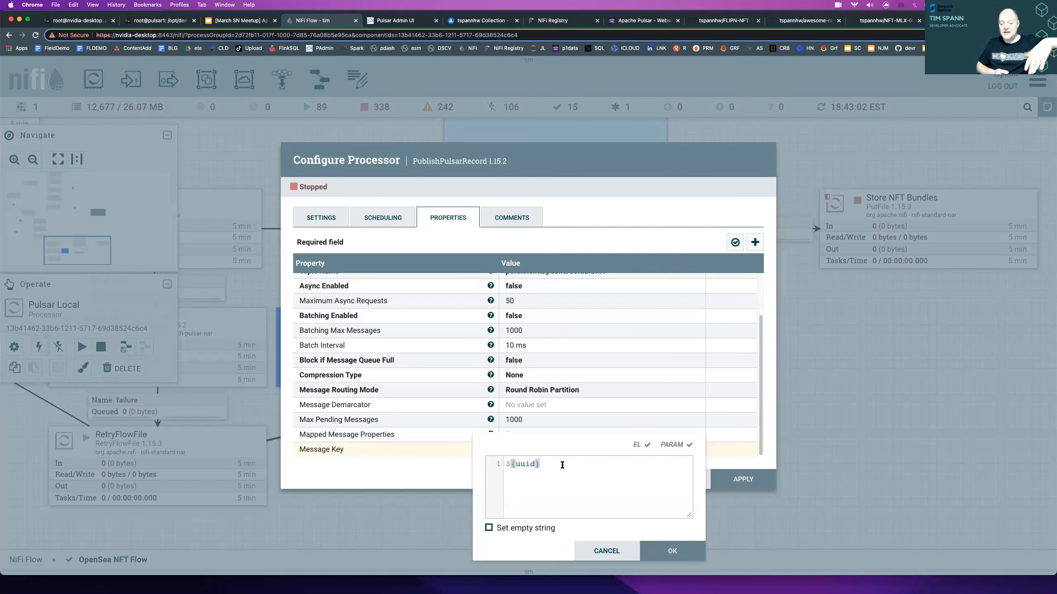
key(Left)
key(Left)
key(Left)
key(Left)
key(Left)
key(Left)
key(Left)
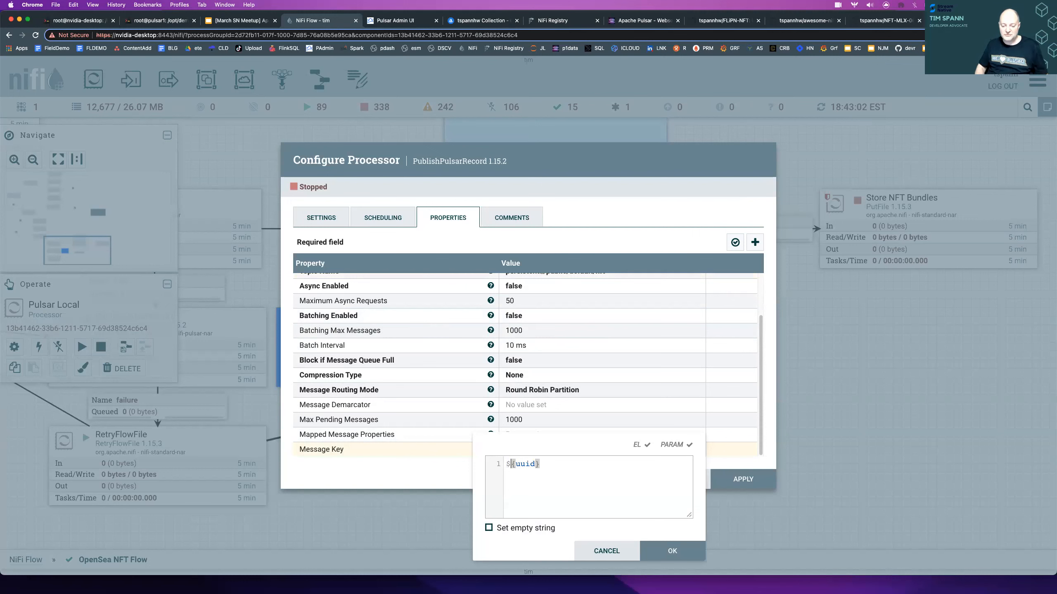
key(Escape)
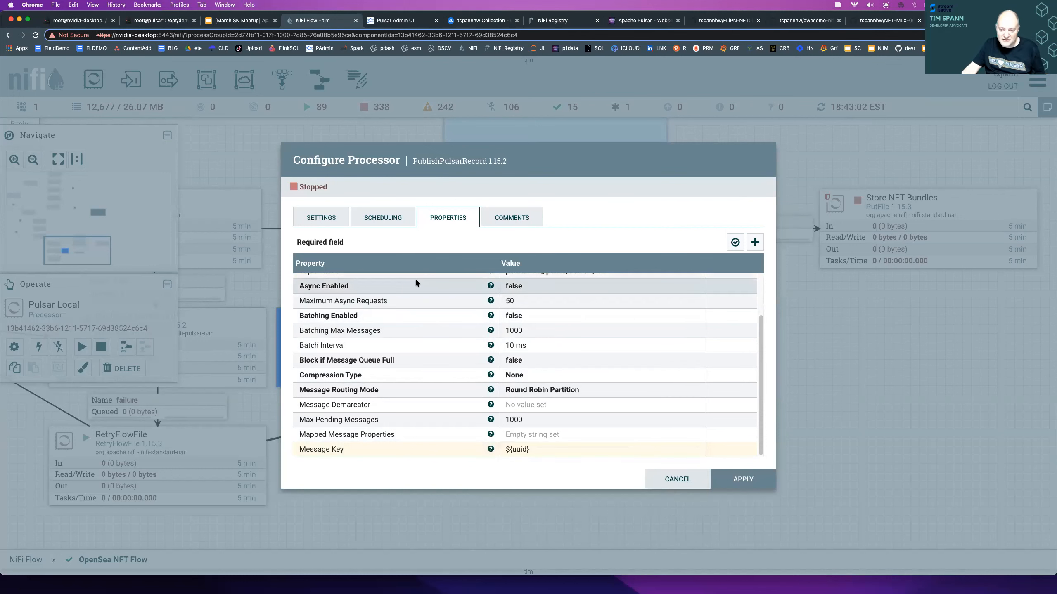
- Close the Pulsar Local configuration without applying changes and start the processor again
key(Escape)
right_click(600, 216)
click(617, 246)
- Open the usage documentation from Pulsar Local, browse the Expression Language Guide's overview and function list, and close it
right_click(607, 226)
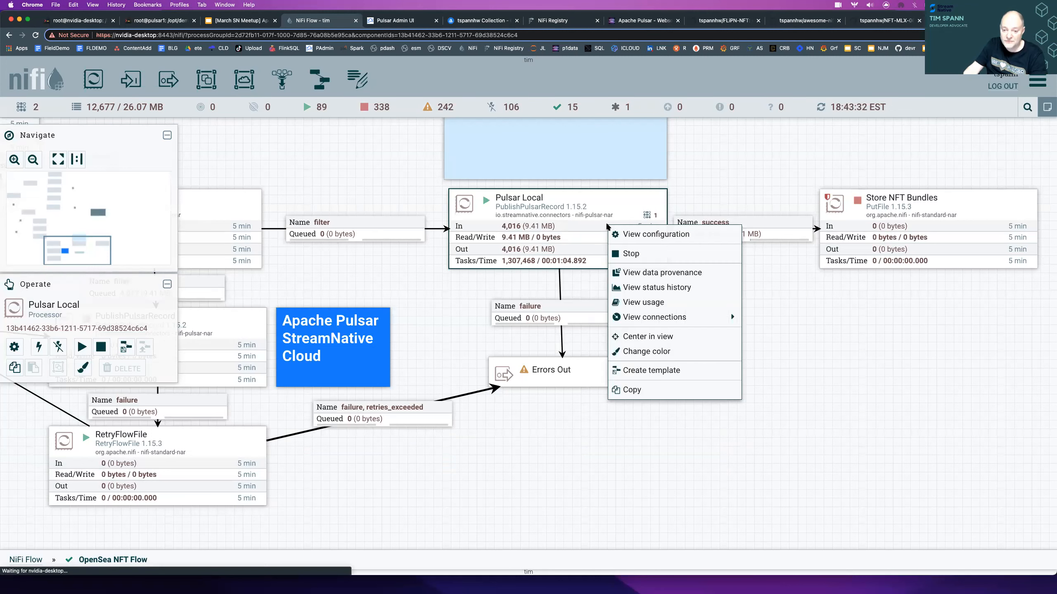
click(640, 301)
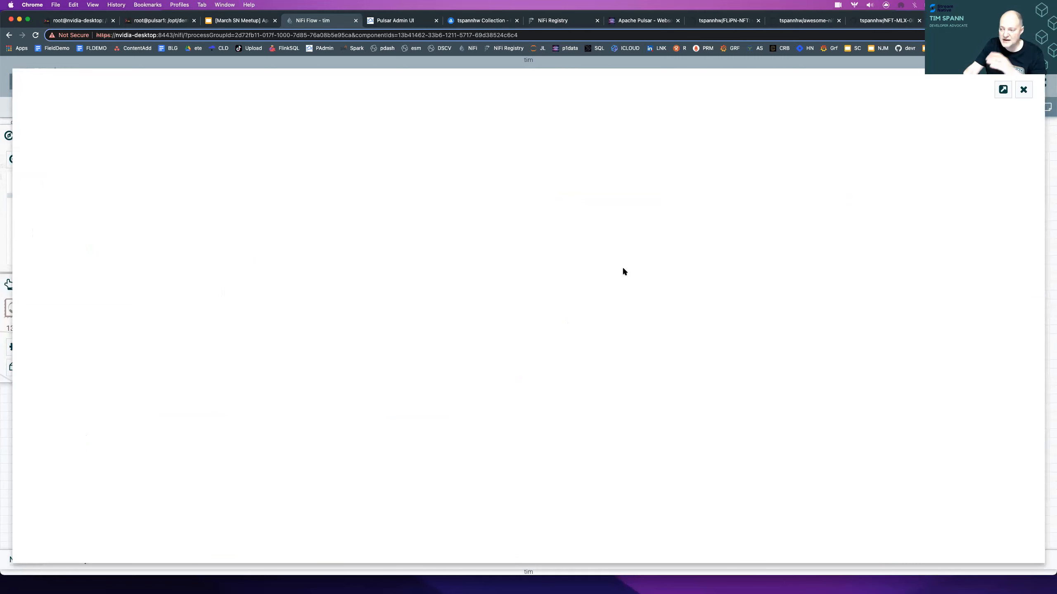
click(82, 186)
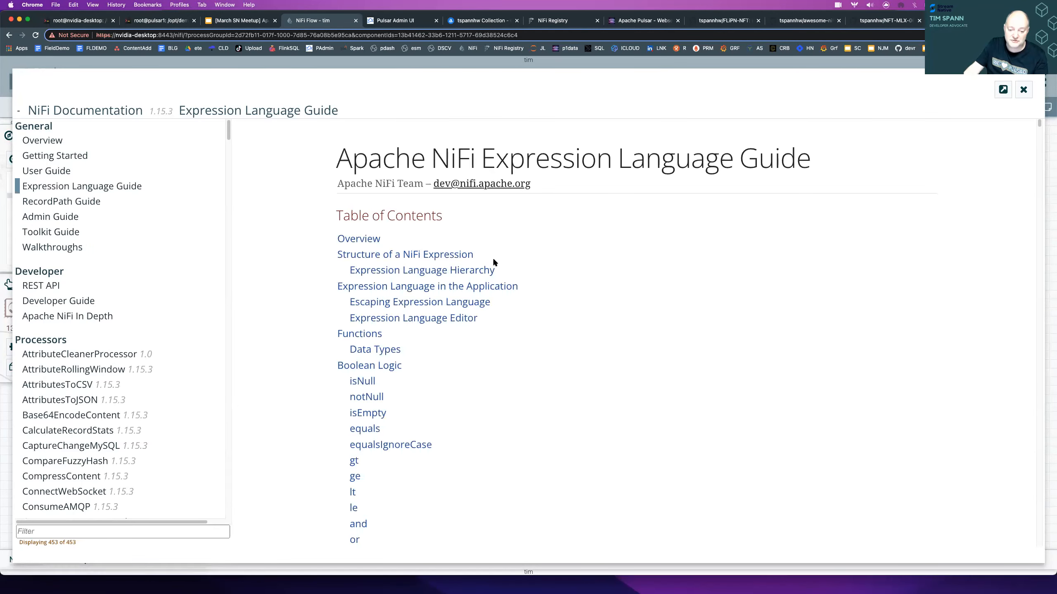
scroll(492, 258, down, 15)
scroll(409, 301, down, 15)
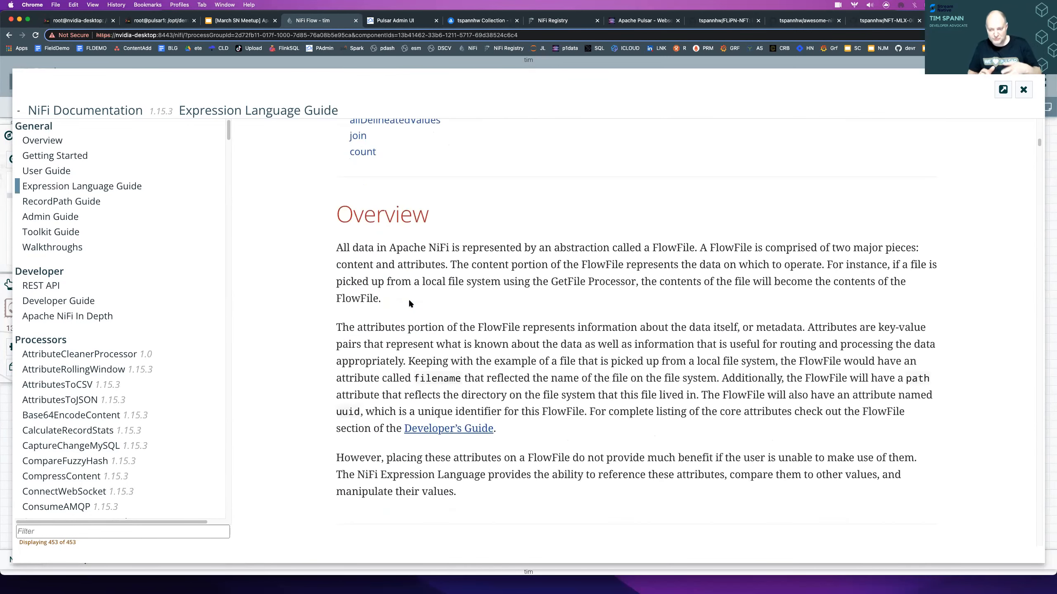
scroll(412, 298, down, 15)
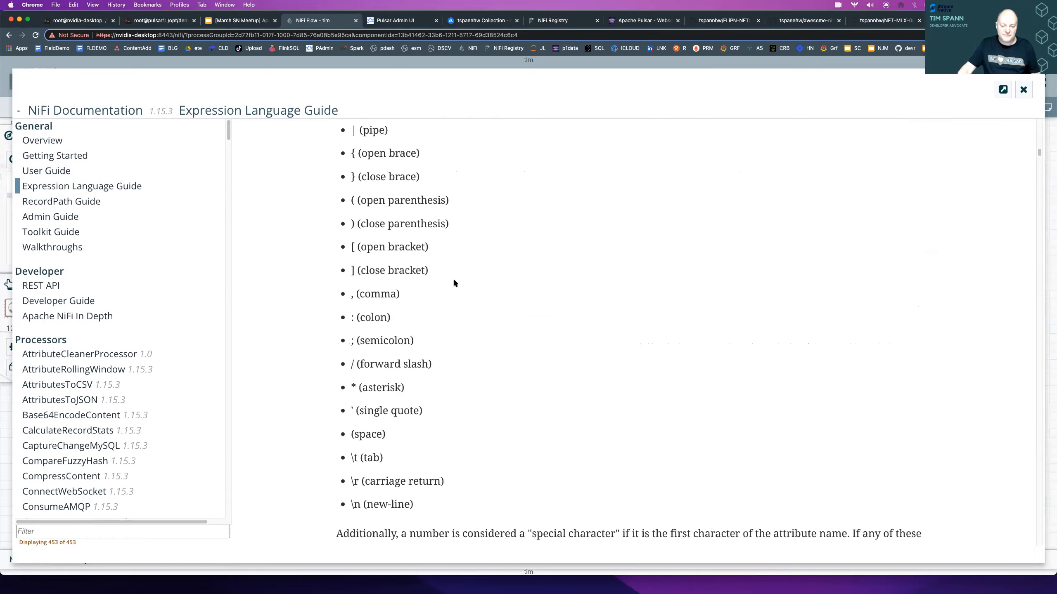
scroll(452, 279, up, 15)
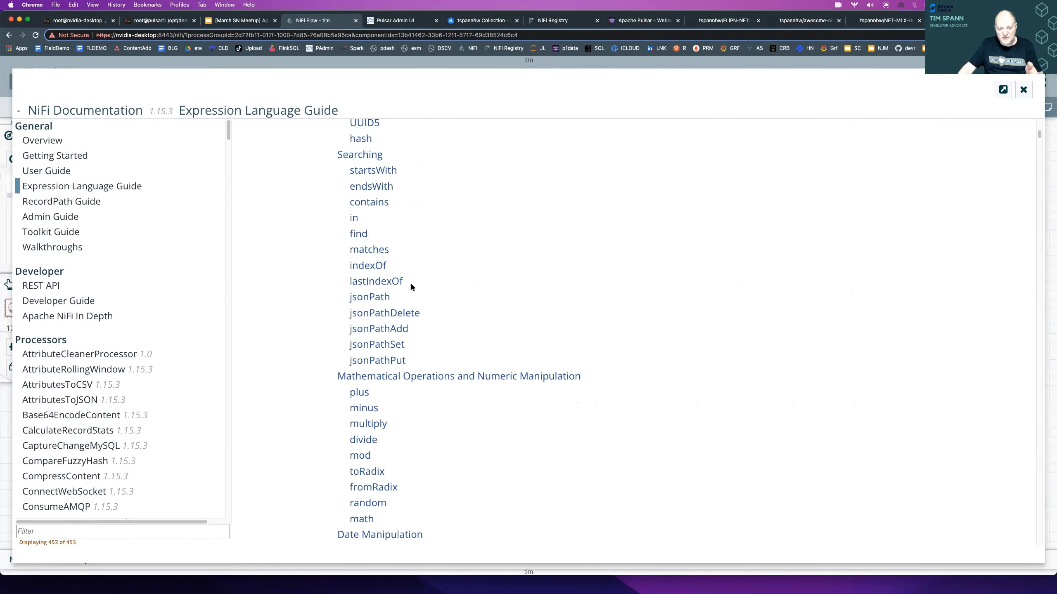
scroll(409, 286, up, 5)
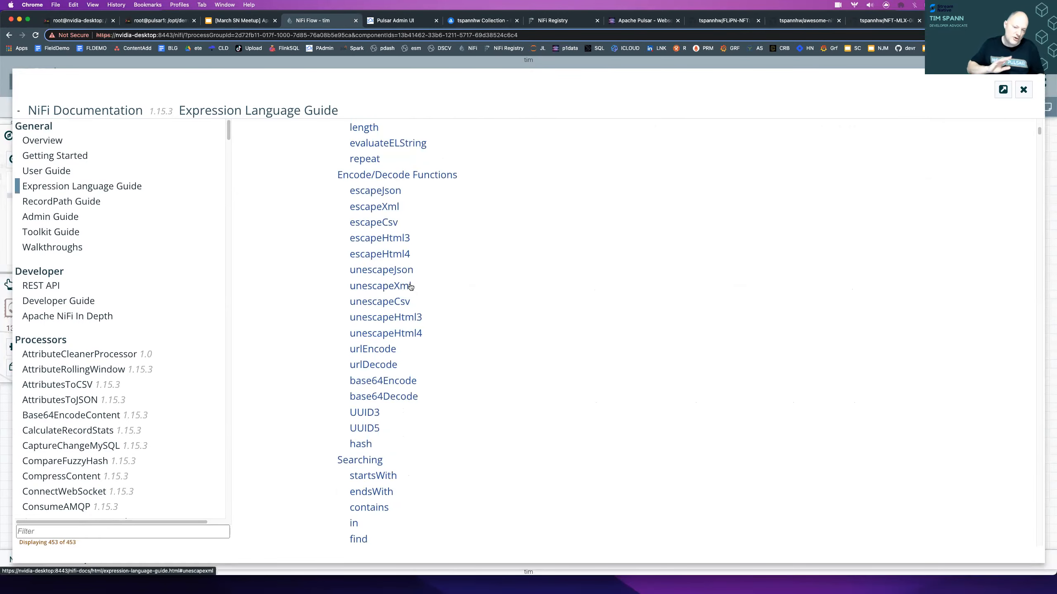
scroll(410, 286, up, 12)
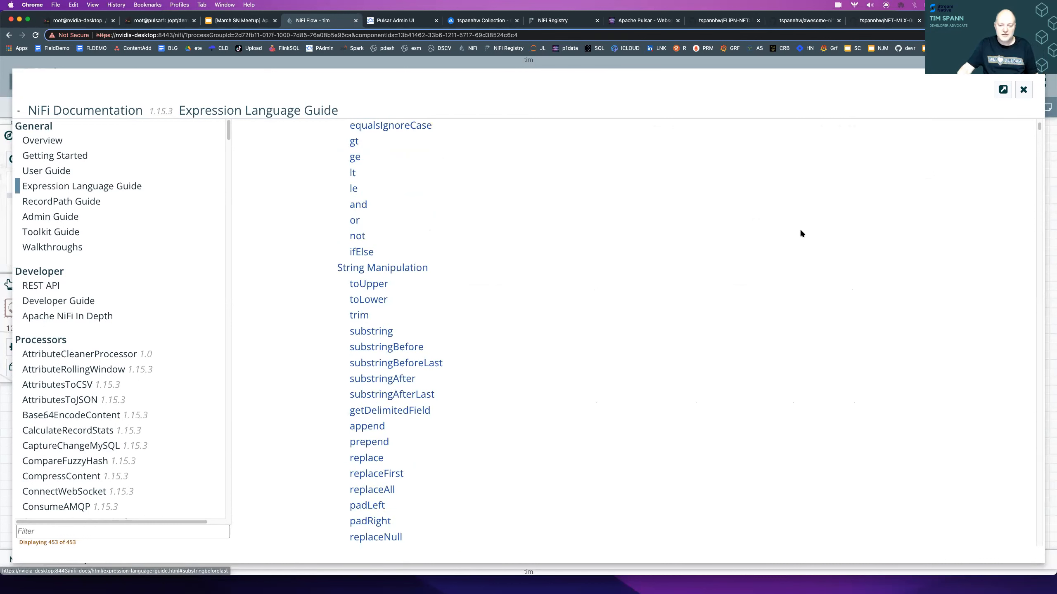
click(1024, 89)
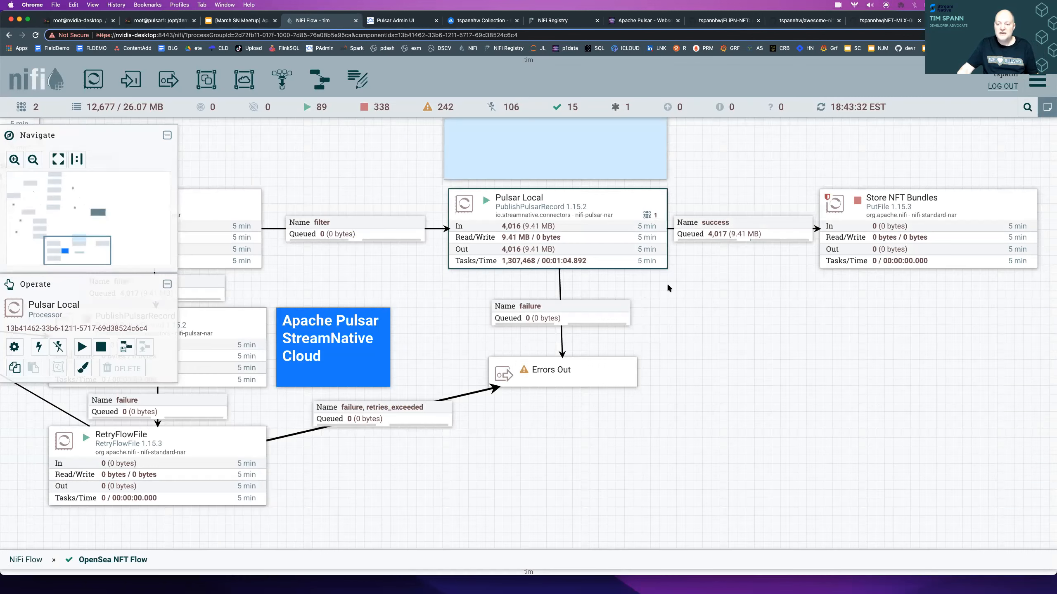
- List the success queue between Pulsar Local and Store NFT Bundles and view the first FlowFile's attributes
drag(760, 309, 673, 324)
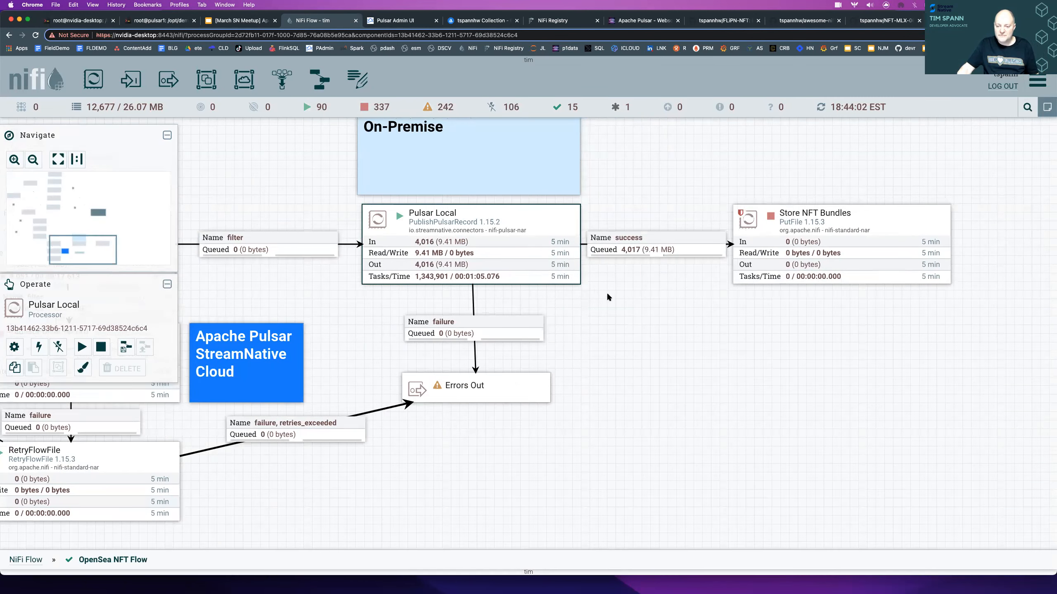
click(528, 324)
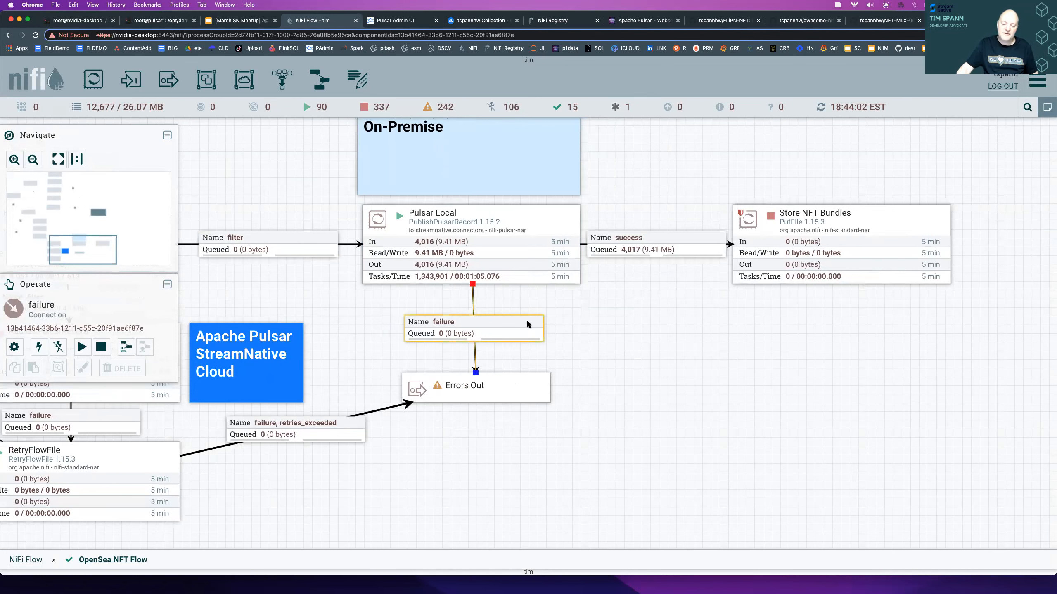
click(647, 270)
click(648, 249)
right_click(649, 249)
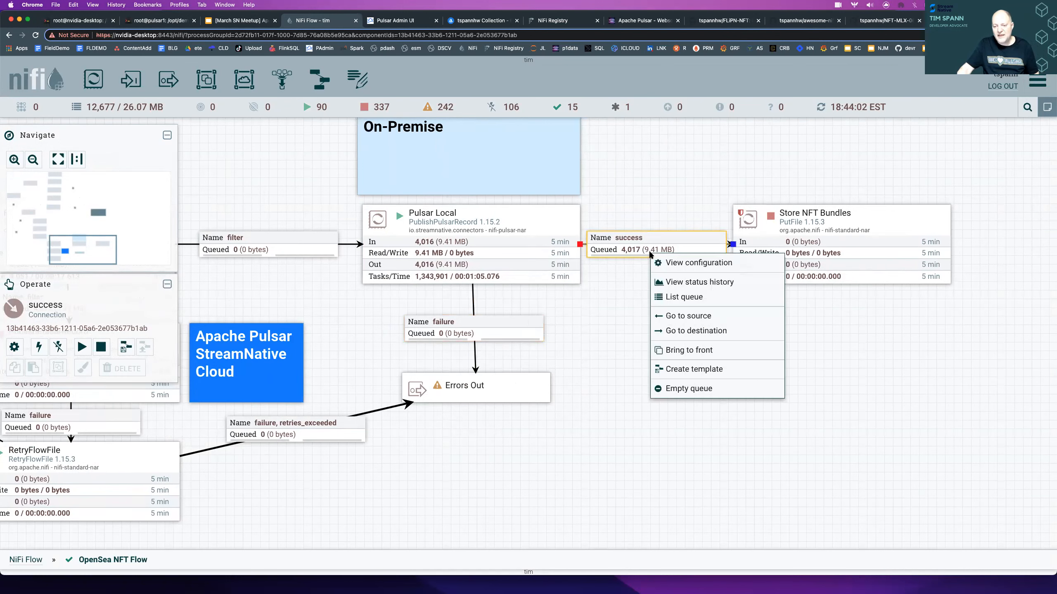
click(683, 297)
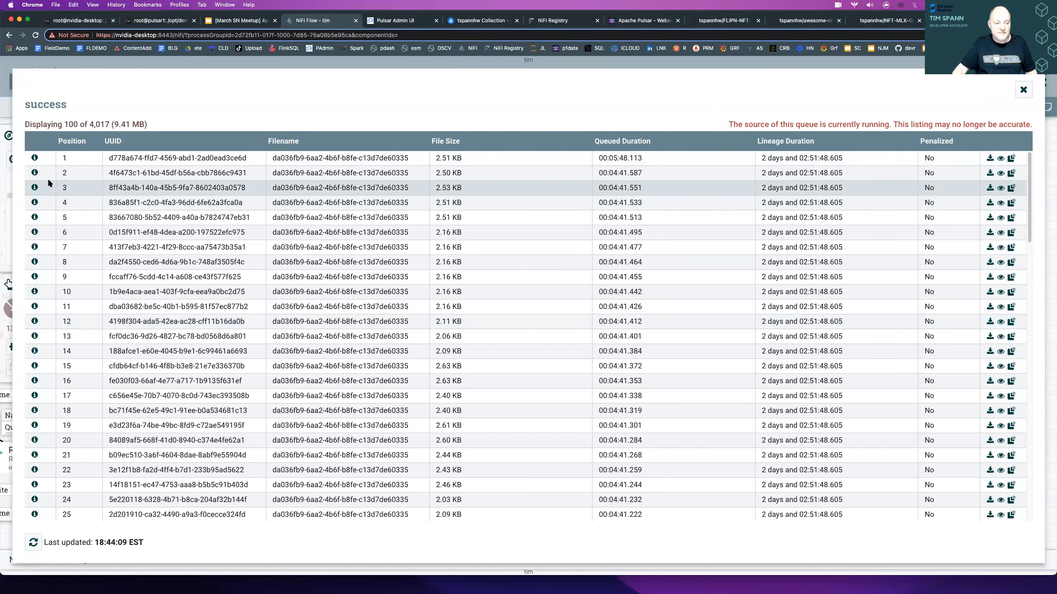
click(35, 158)
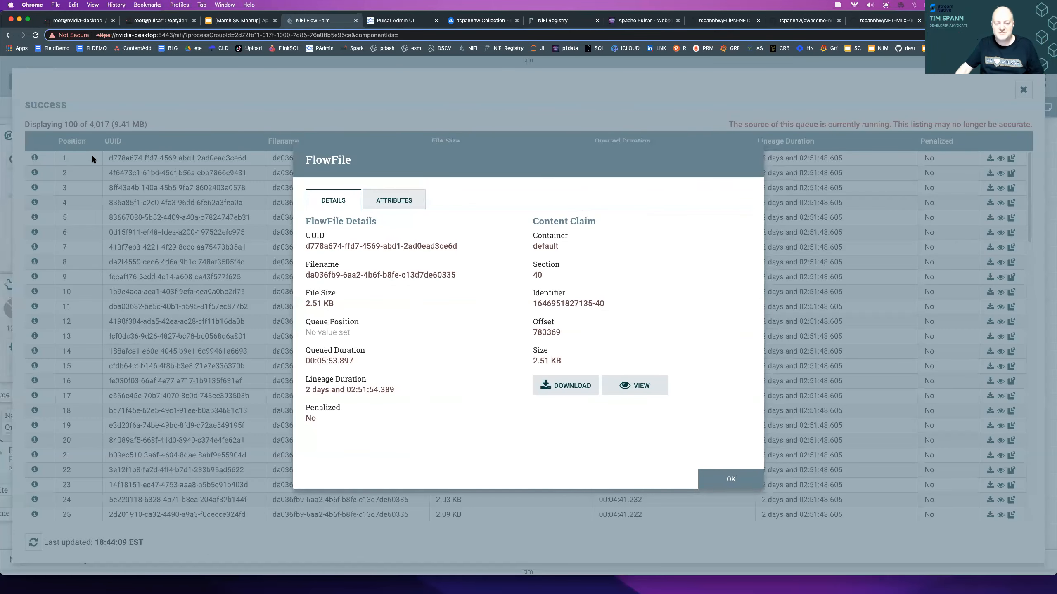
click(421, 202)
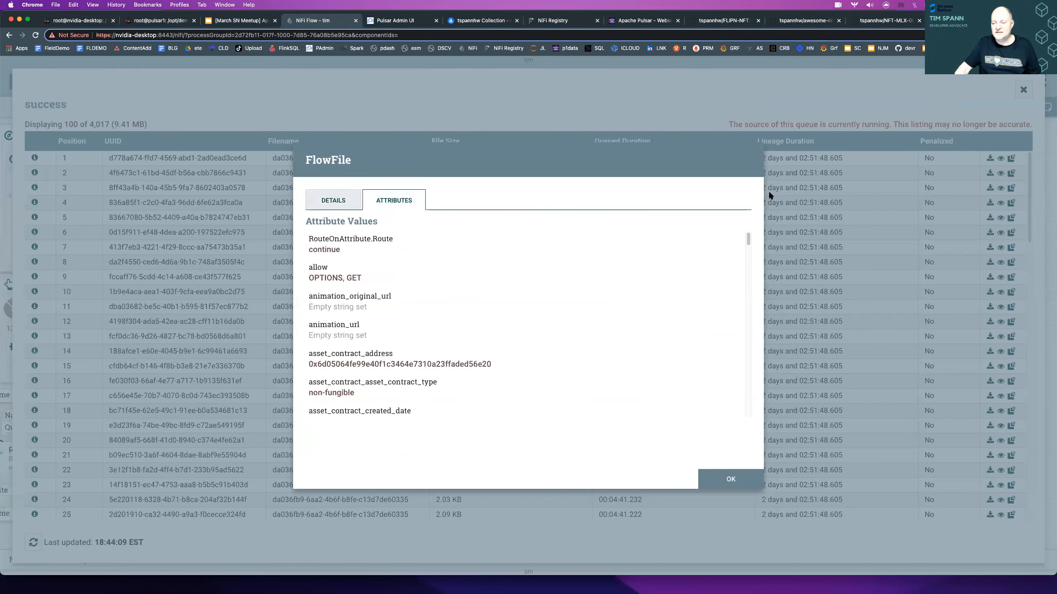
- Close the FlowFile details and the success queue listing, and switch to the pulsar1 terminal
key(Escape)
key(Escape)
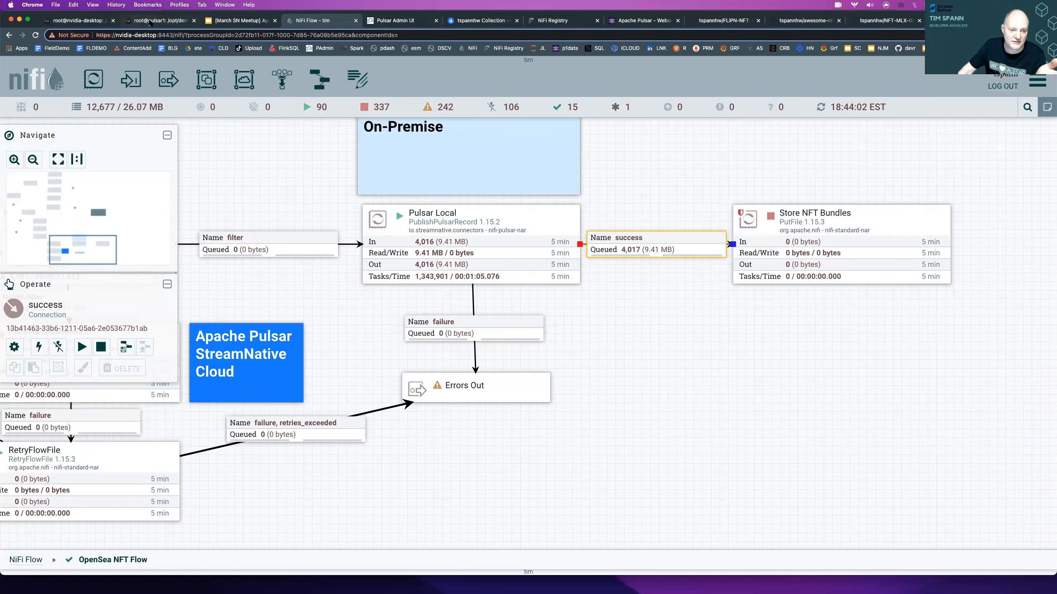
click(154, 22)
key(Return)
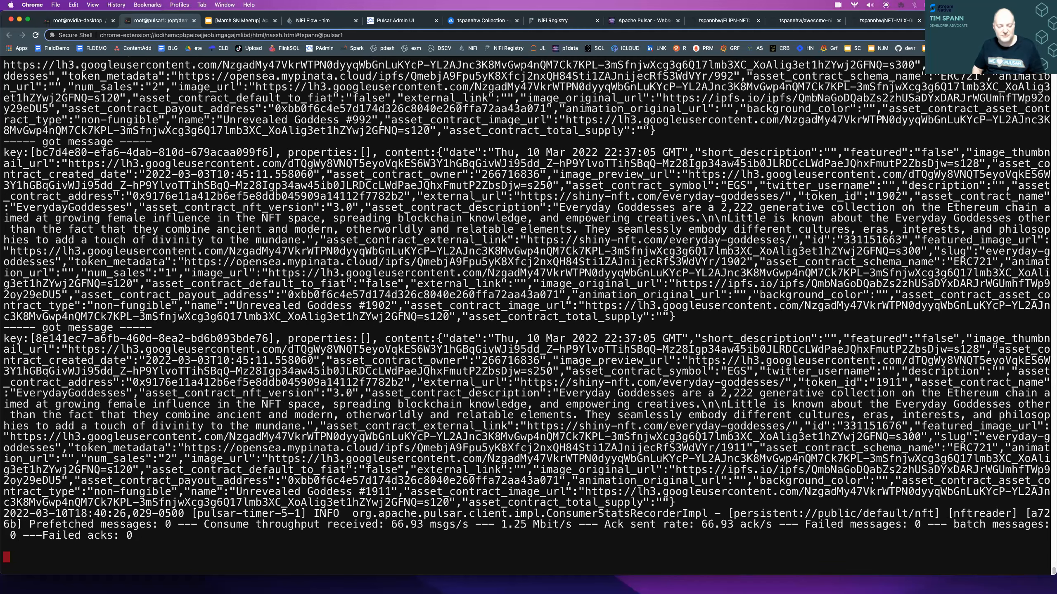
- Stop the running Pulsar consumer and print the contents of the consumenft.sh script
key(ctrl+c)
text(cat con)
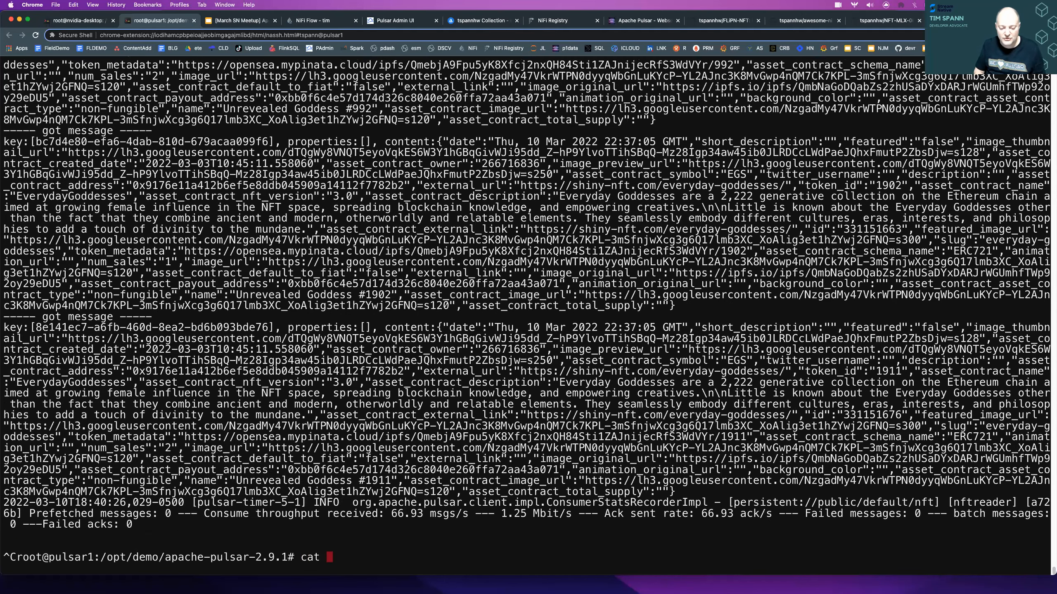
text(sume)
key(BackSpace)
key(BackSpace)
text(menft.sh)
key(Return)
- Run the ./consumenft.sh script from the command history to restart the NFT consumer
key(Up)
key(Up)
key(Return)
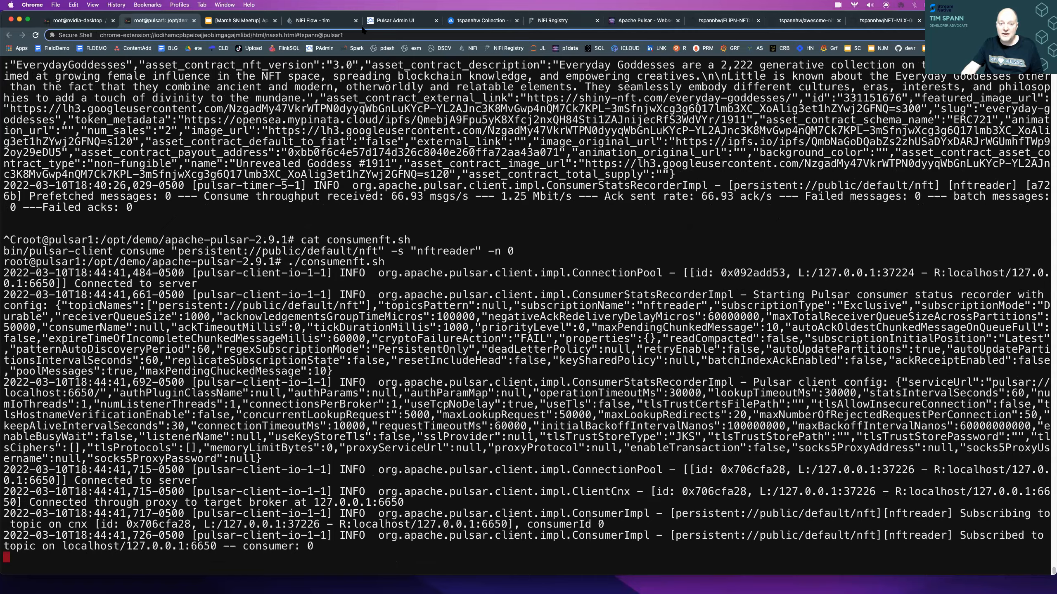
- Switch to the NiFi flow and run the stopped "while: true" RouteOnAttribute processor once
click(329, 25)
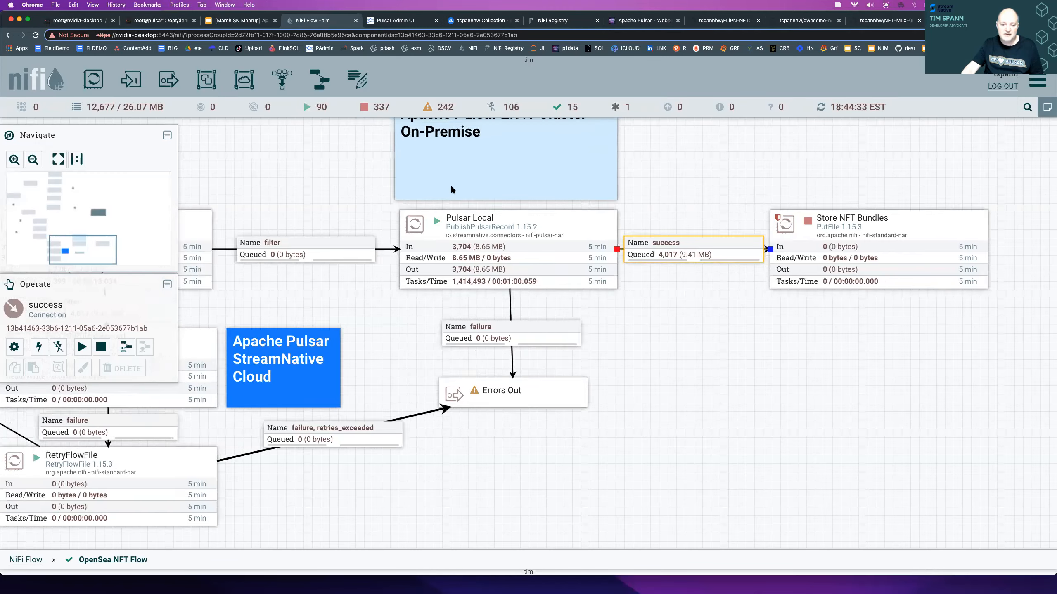
drag(586, 205, 652, 230)
drag(409, 184, 662, 217)
drag(530, 222, 689, 315)
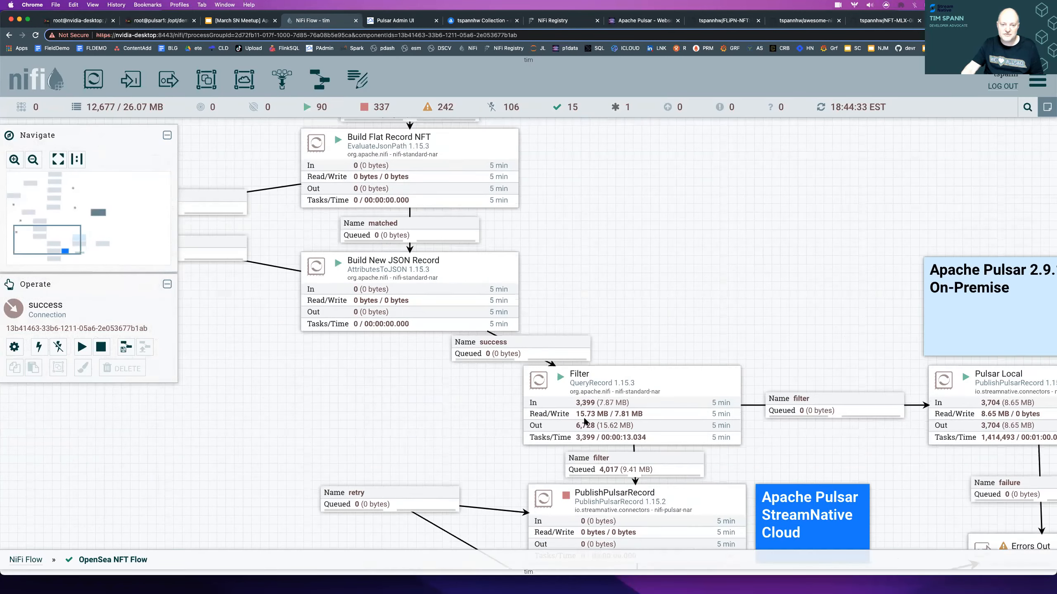
drag(628, 269, 593, 483)
drag(615, 193, 487, 389)
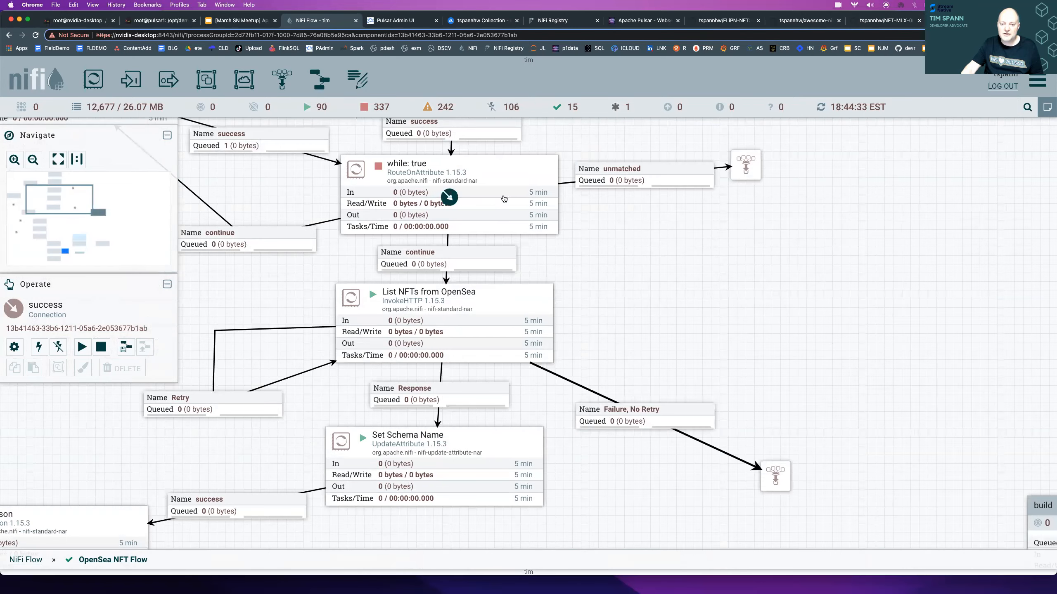
right_click(504, 194)
click(542, 237)
- Refresh the OpenSea NFT Flow canvas around the Filter and Pulsar Local processors to check their activity
drag(728, 487, 309, 148)
drag(333, 469, 725, 70)
drag(698, 188, 578, 152)
right_click(595, 154)
click(609, 163)
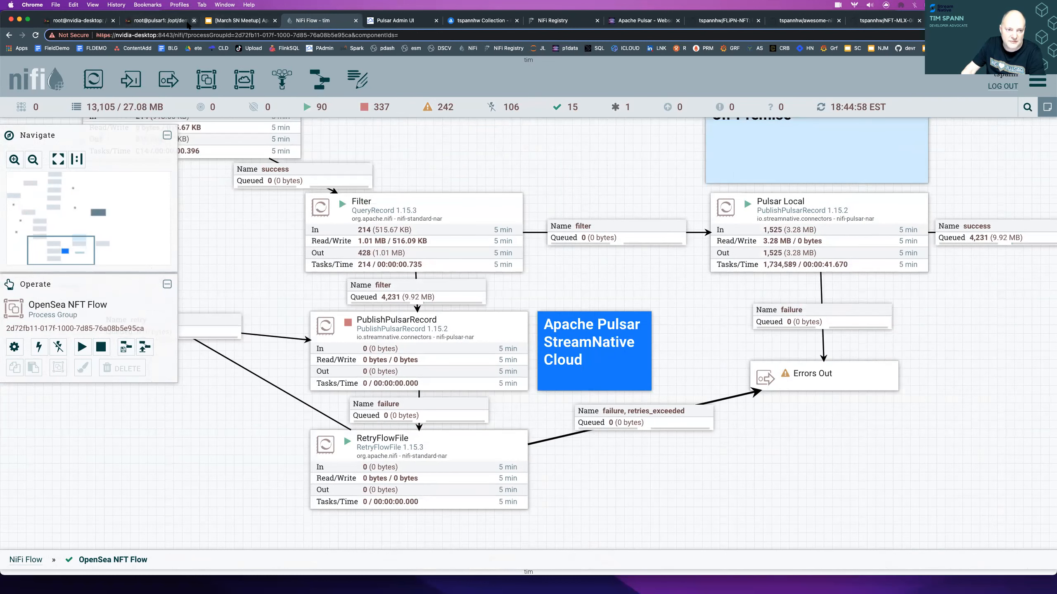
- Switch to the consumer terminal and highlight the latest message's key, followed by its full JSON content
key(super+2)
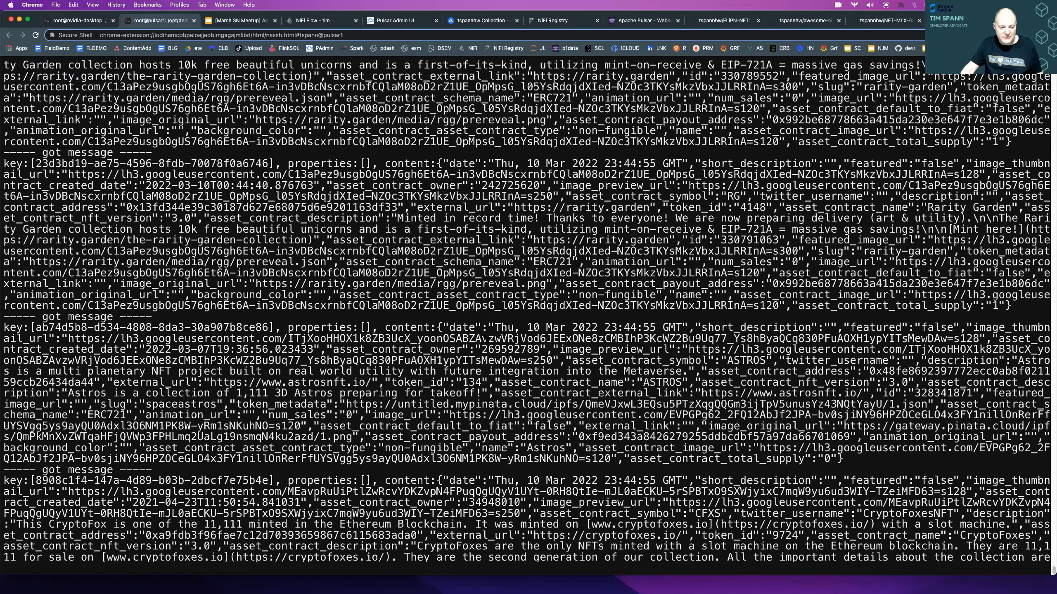
drag(268, 360, 36, 360)
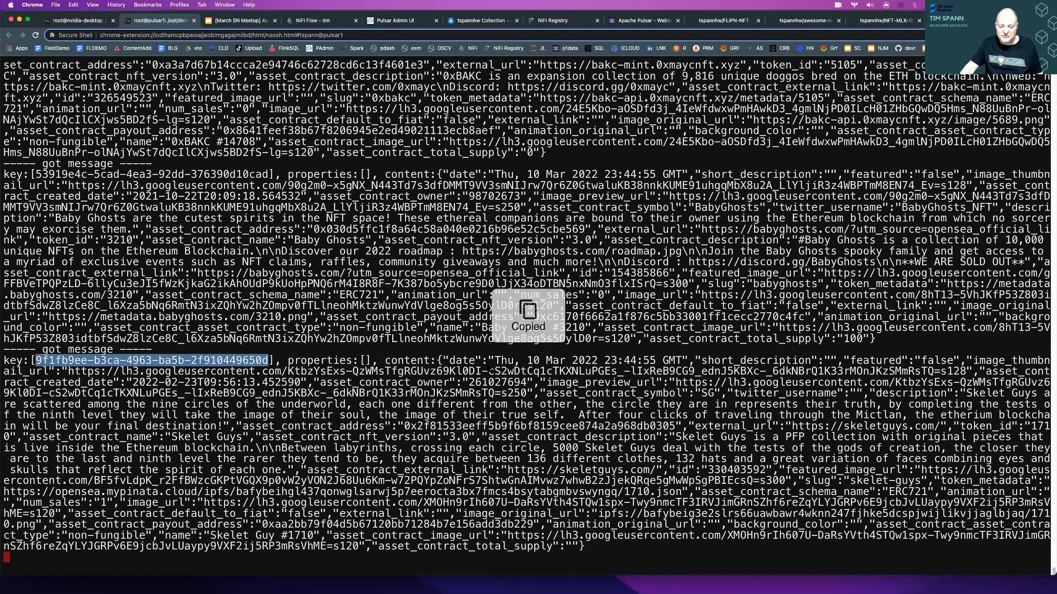
drag(436, 360, 593, 553)
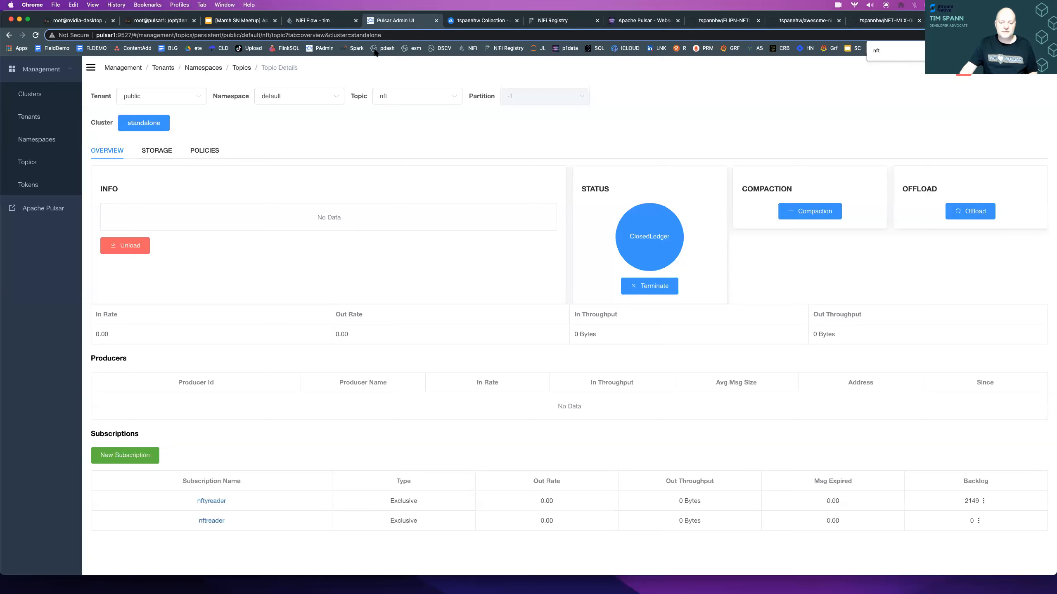
- Switch to the Pulsar Admin UI, reopen the dev environment and open the public tenant's details
click(372, 22)
click(156, 152)
click(493, 171)
click(483, 196)
click(491, 233)
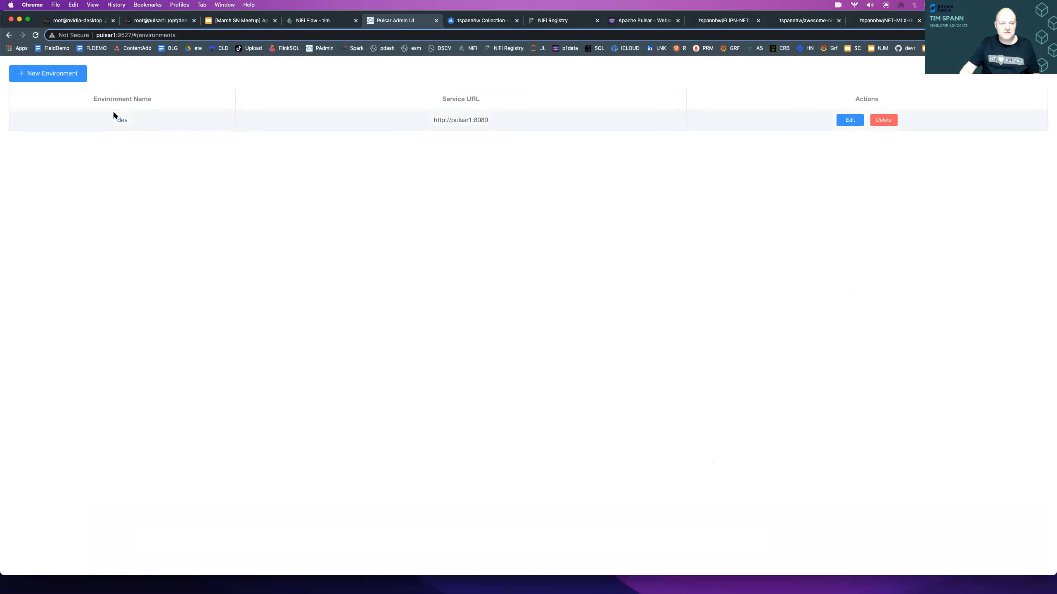
click(122, 120)
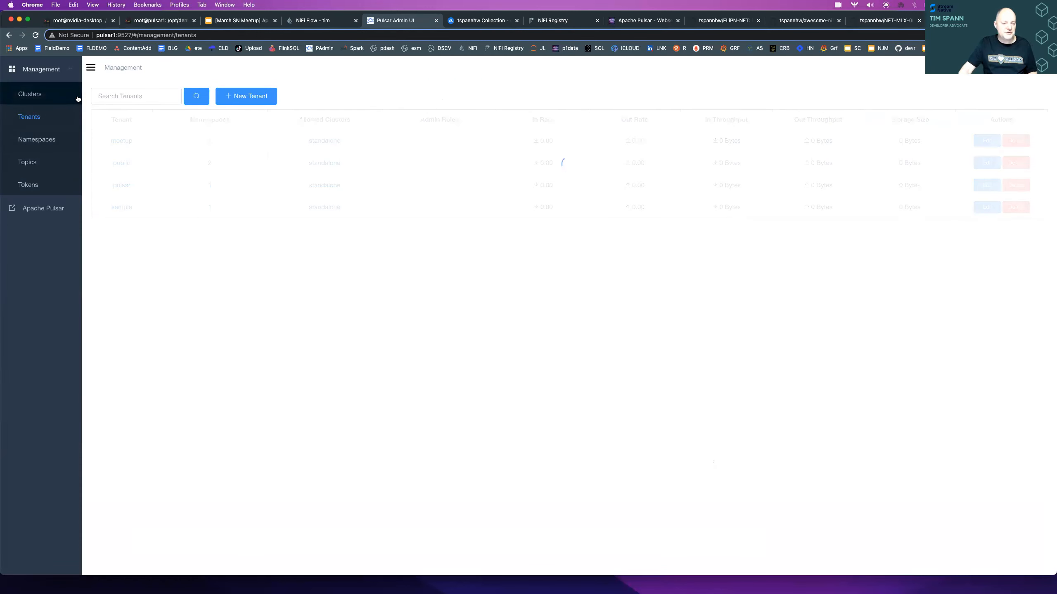
click(122, 164)
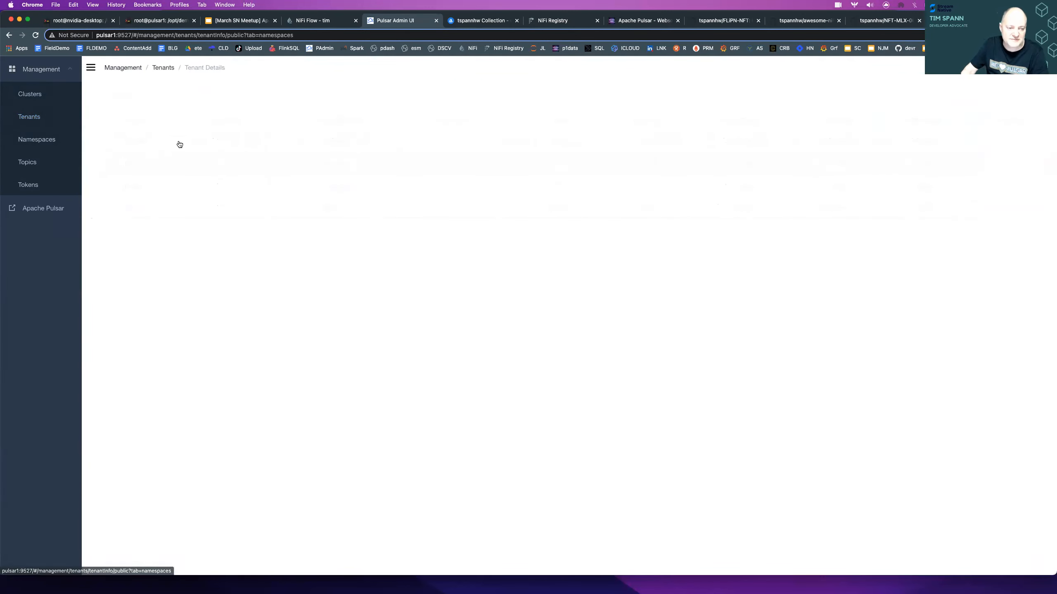
- List the default namespace's topics, search for "nft" and open the nft topic's overview
click(151, 191)
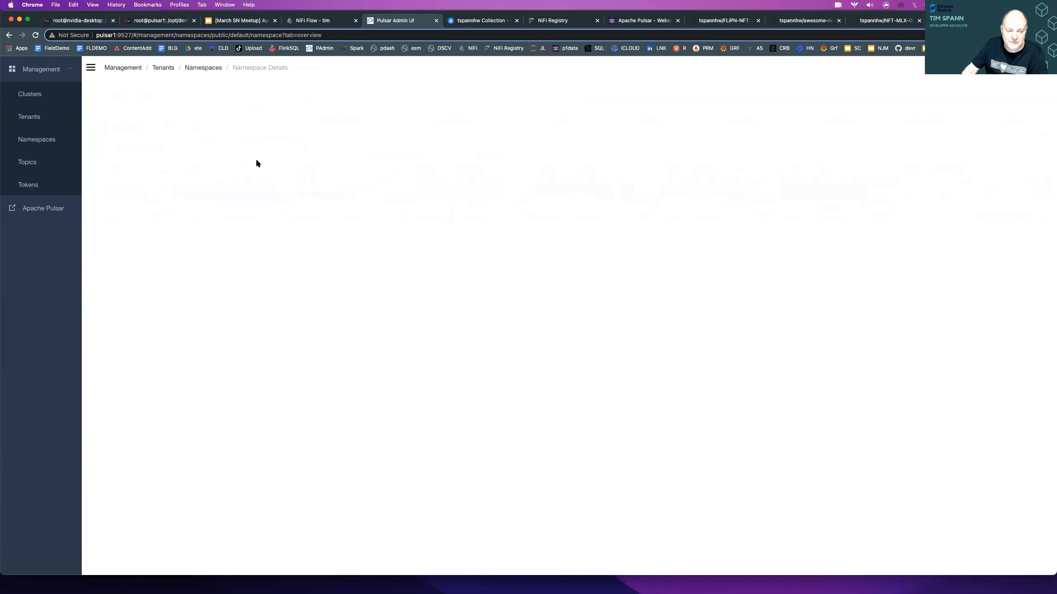
click(150, 123)
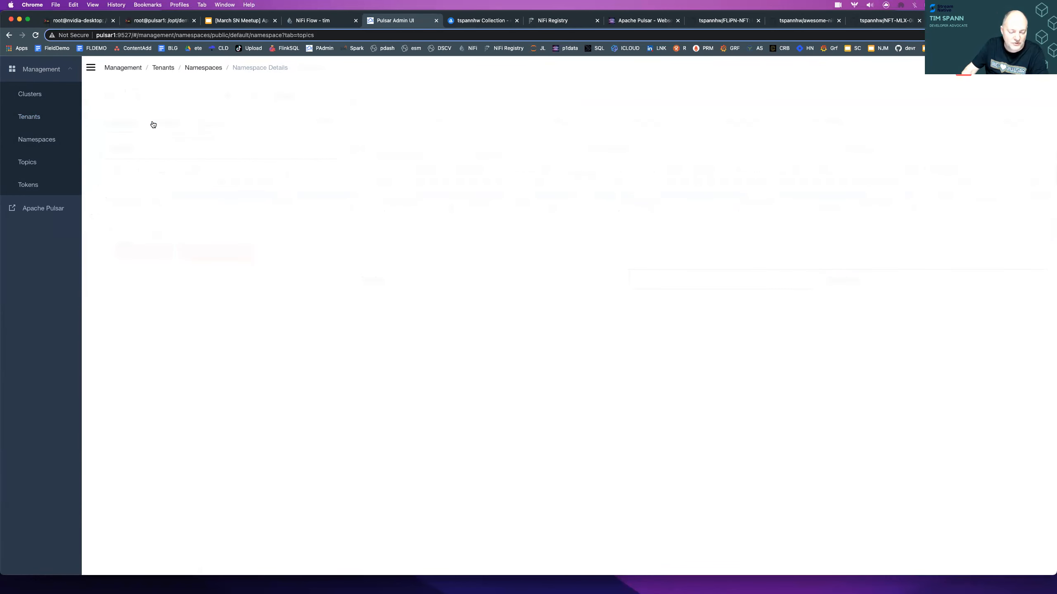
text(nft)
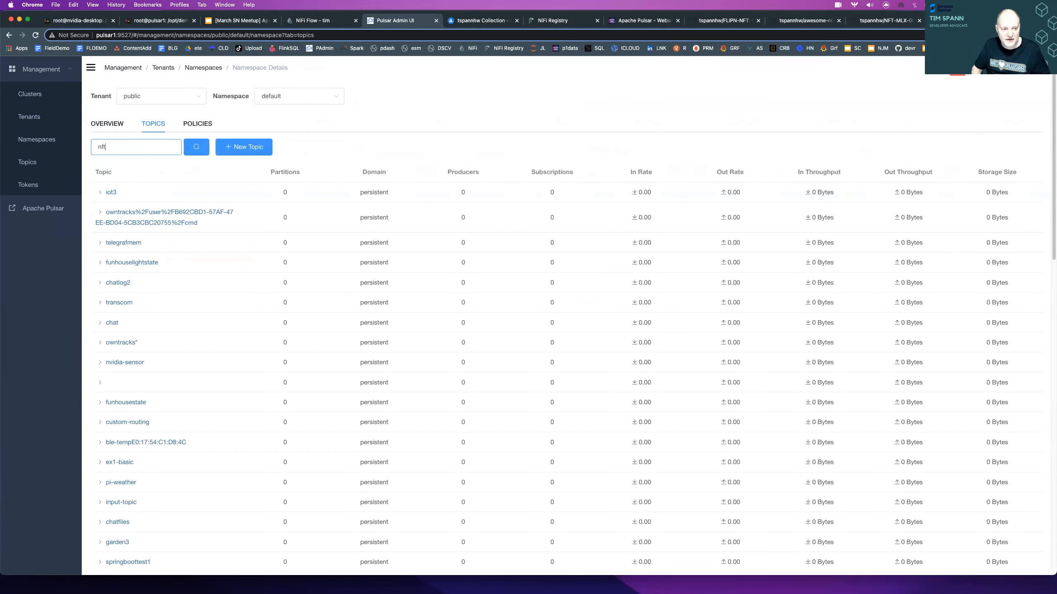
key(Return)
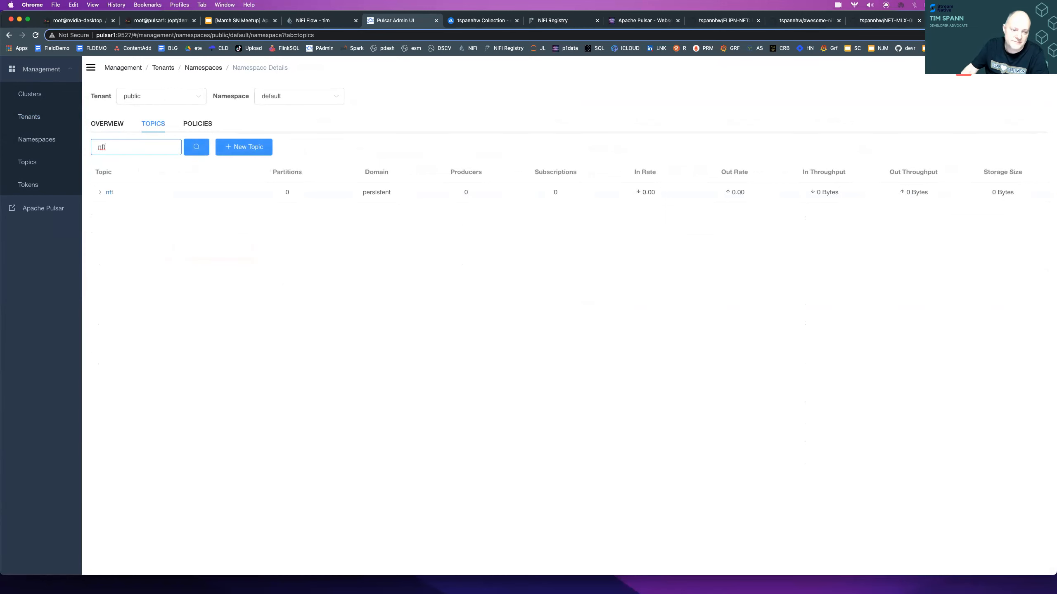
click(110, 193)
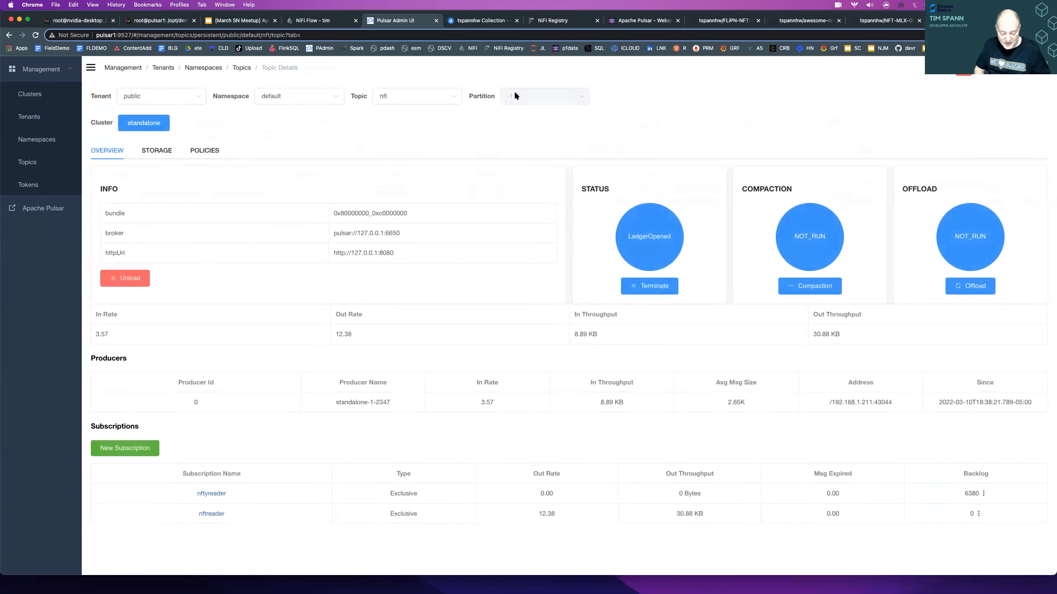
- Open the StreamNative Cloud console in a new browser tab, check the NiFi flow and return to the Pulsar Admin UI
key(super+t)
text(console)
key(Return)
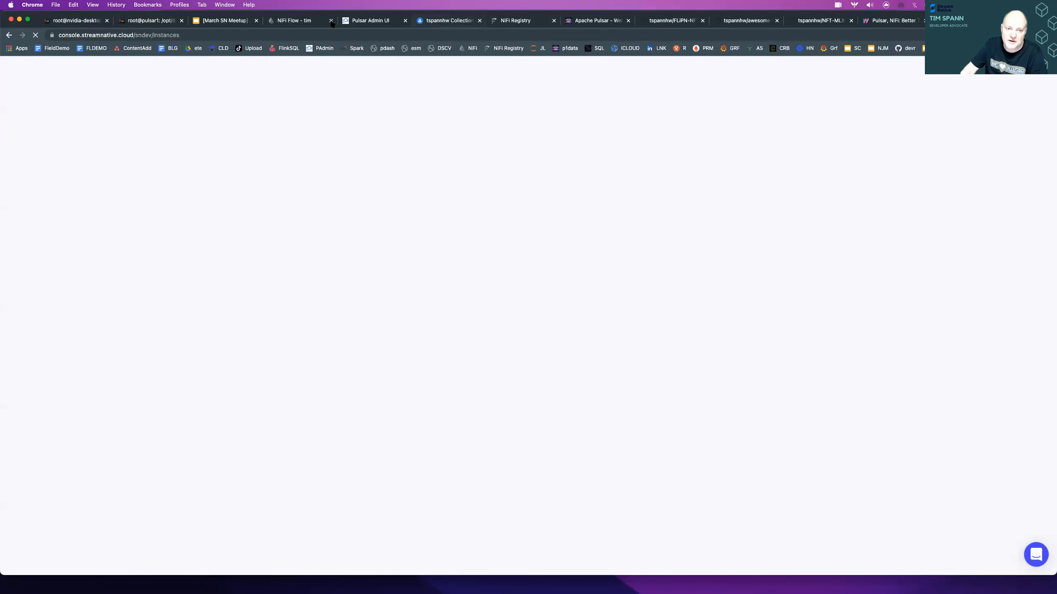
click(304, 22)
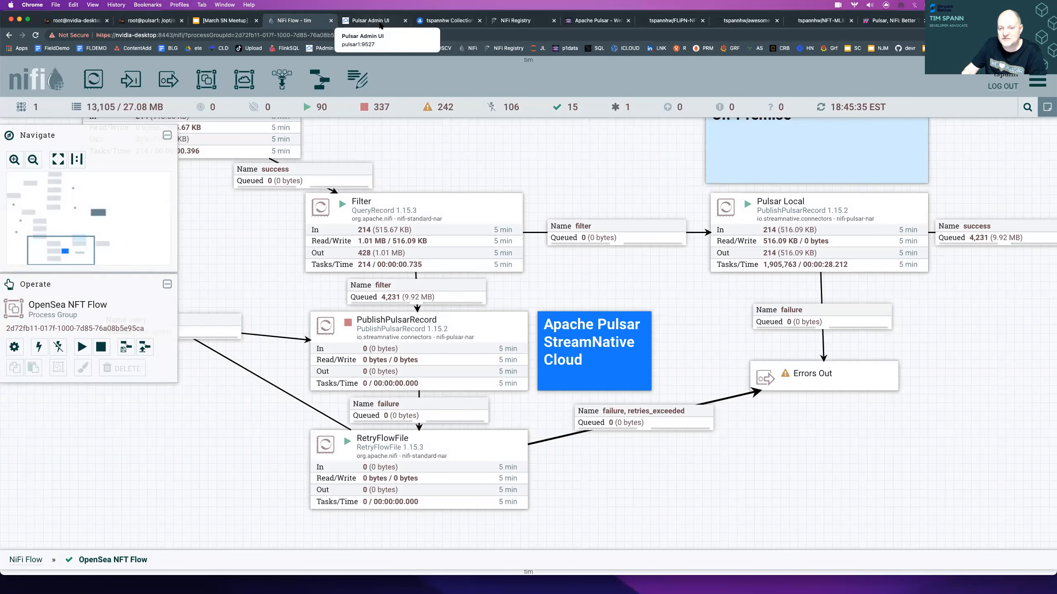
click(381, 25)
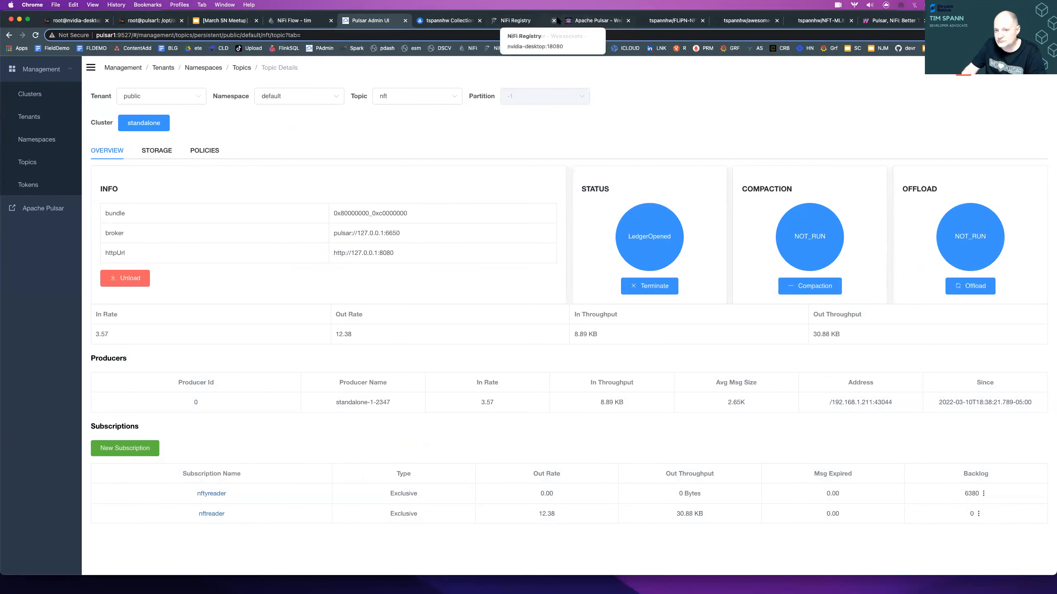
- Switch to the StreamNative NFT table page, sort it by Date in descending order and show 100 entries per page
click(587, 22)
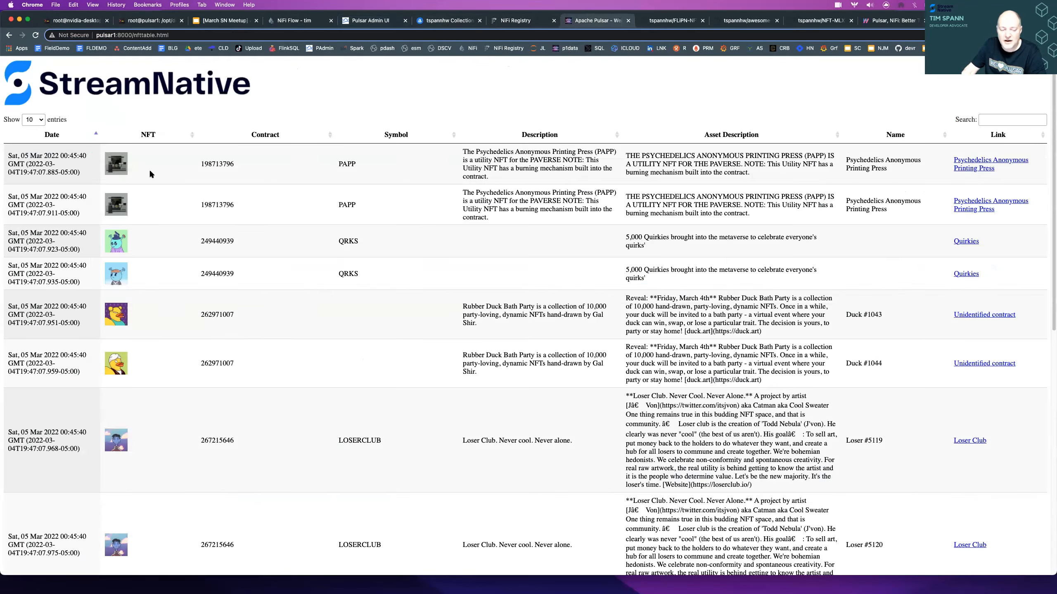
click(88, 138)
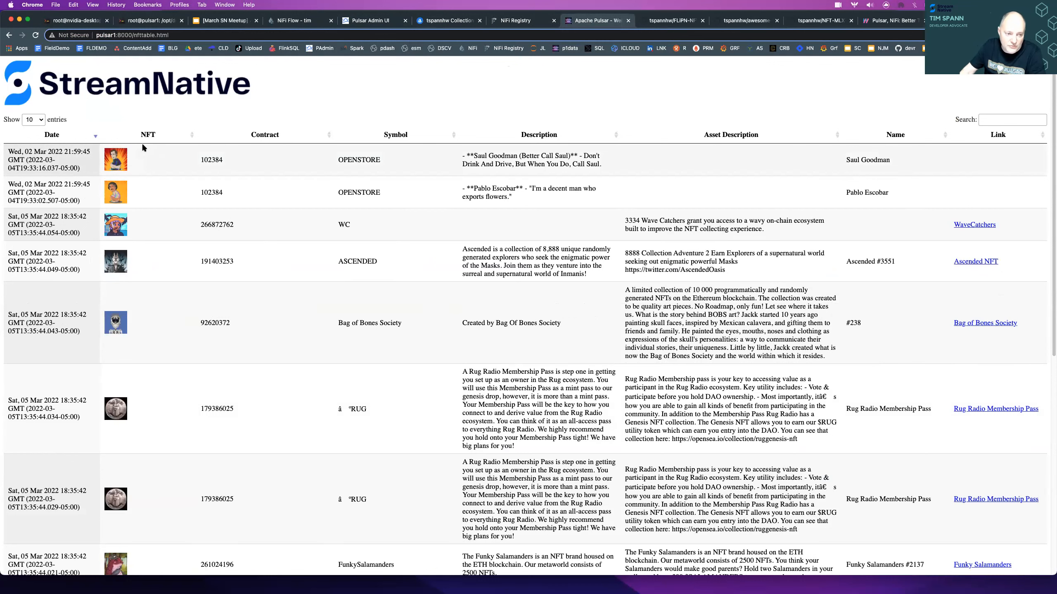
click(52, 134)
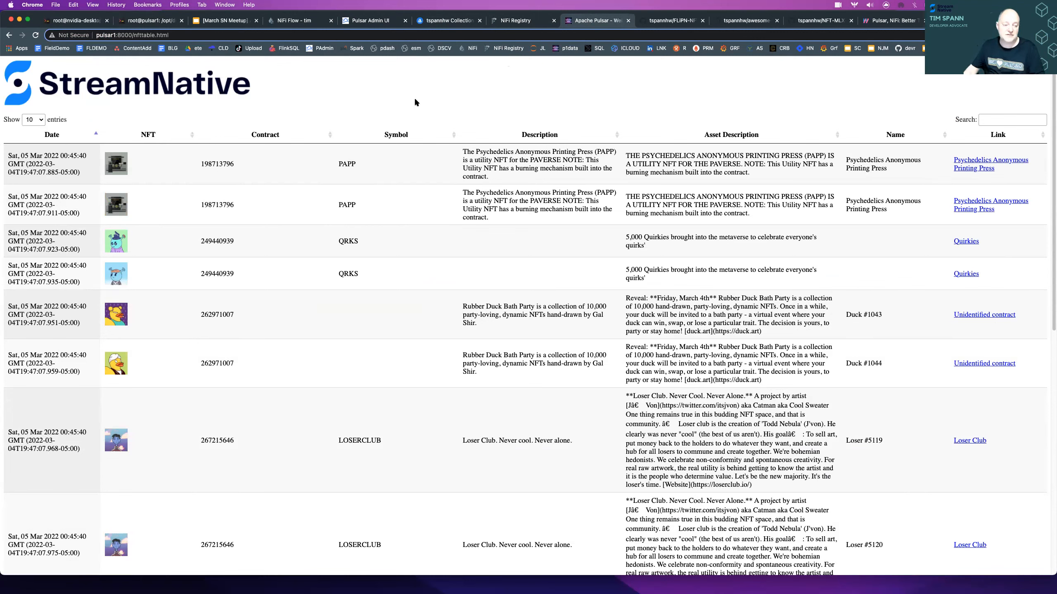
click(48, 133)
click(34, 121)
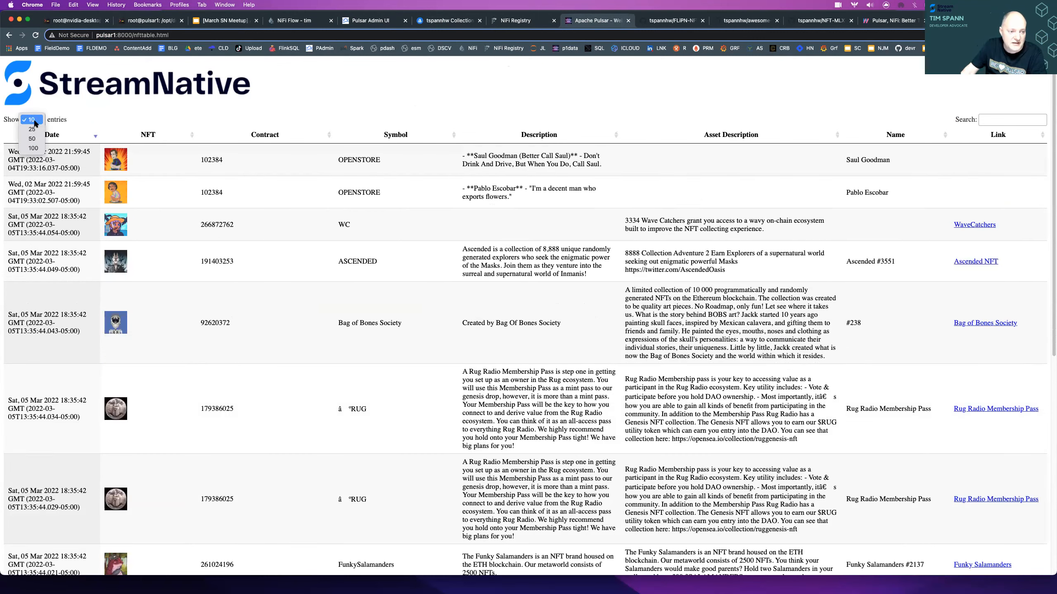
click(36, 149)
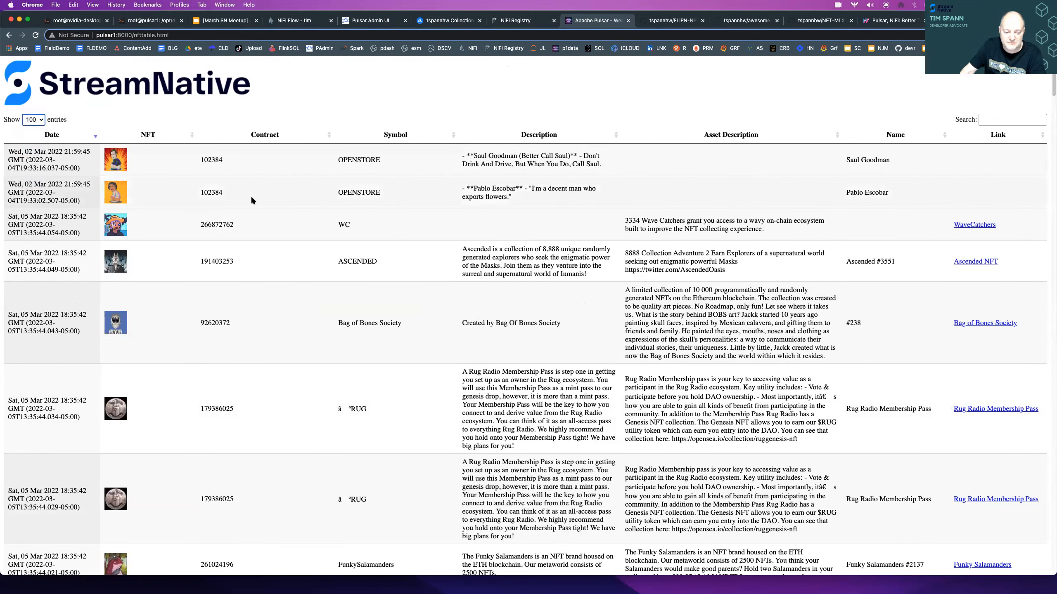
- Browse the NFT table's first page, go to page 10 and look through its records back to the header
scroll(250, 195, down, 15)
scroll(253, 199, down, 20)
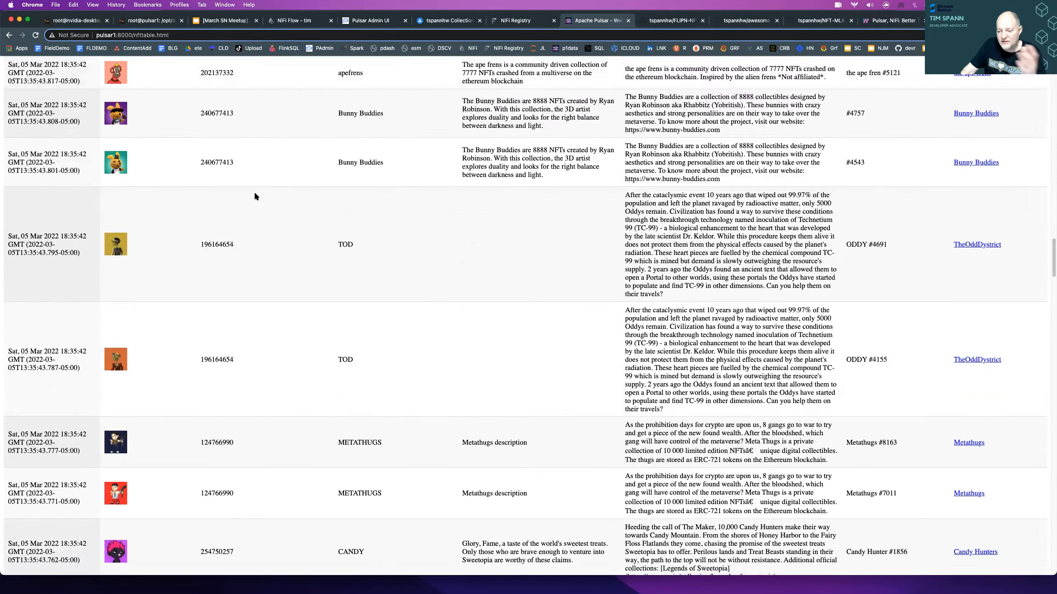
scroll(256, 194, down, 20)
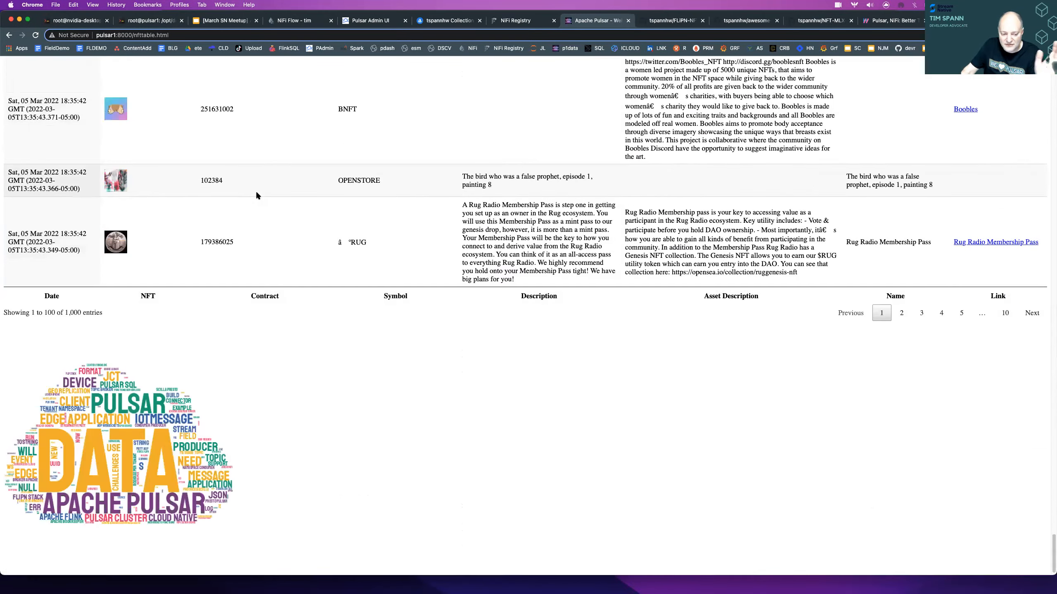
click(1004, 302)
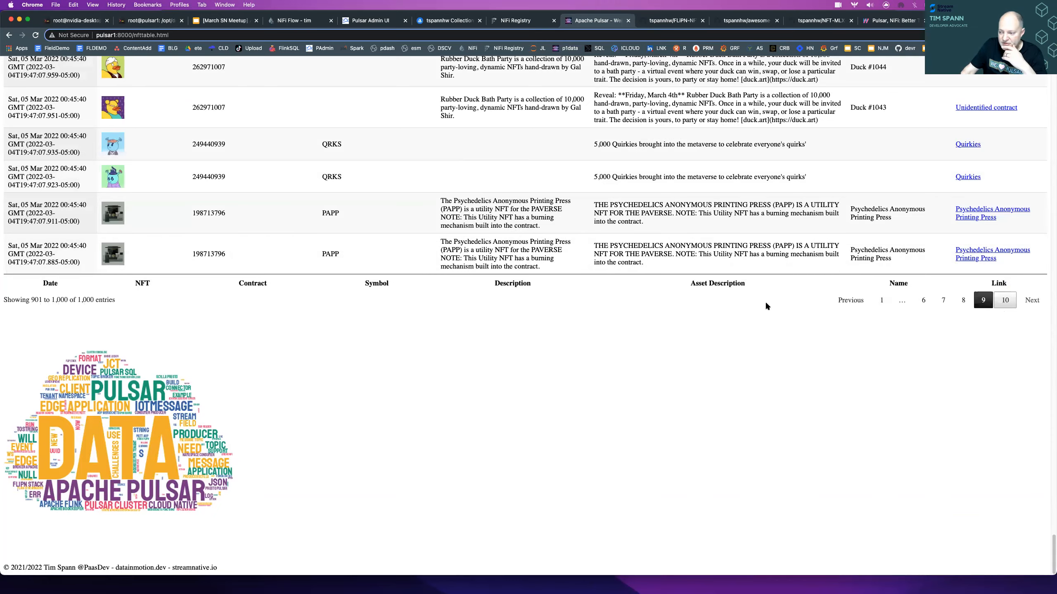
scroll(357, 253, up, 5)
scroll(357, 254, up, 20)
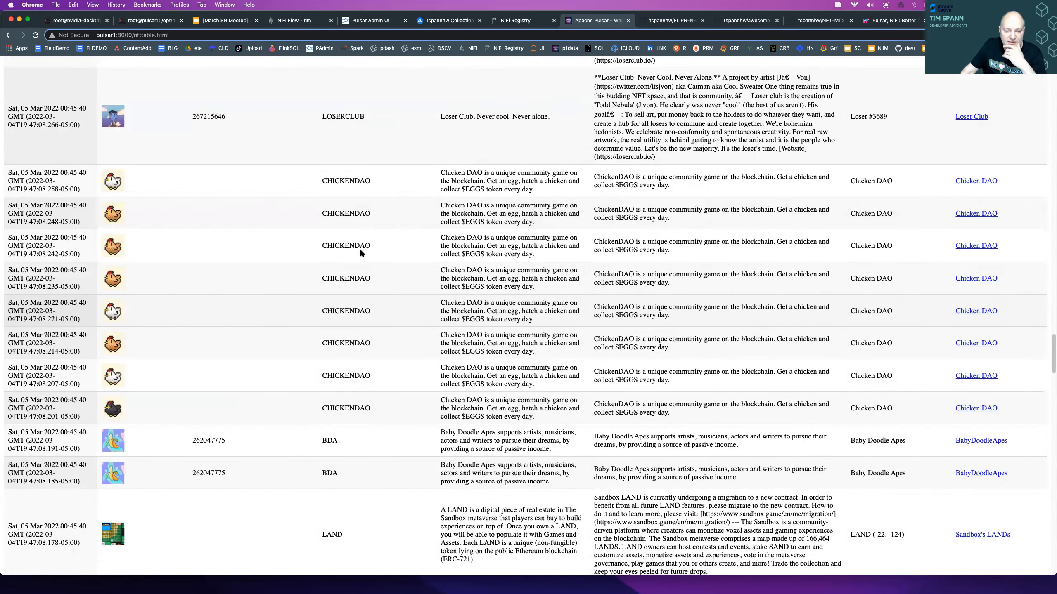
scroll(354, 250, up, 20)
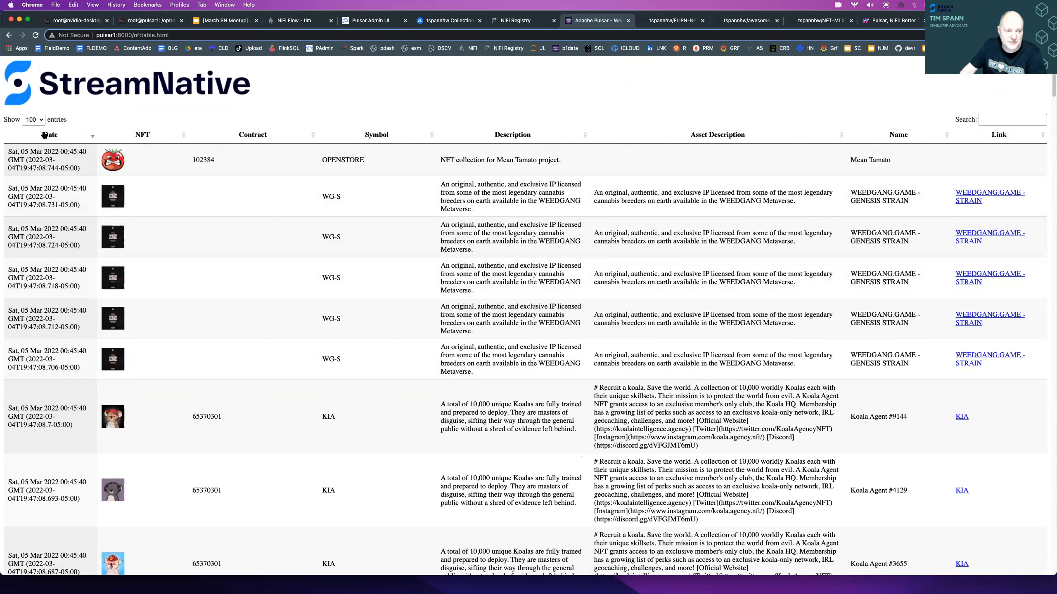
- Sort the NFT table by Date ascending and back to descending, and browse the first records
click(50, 135)
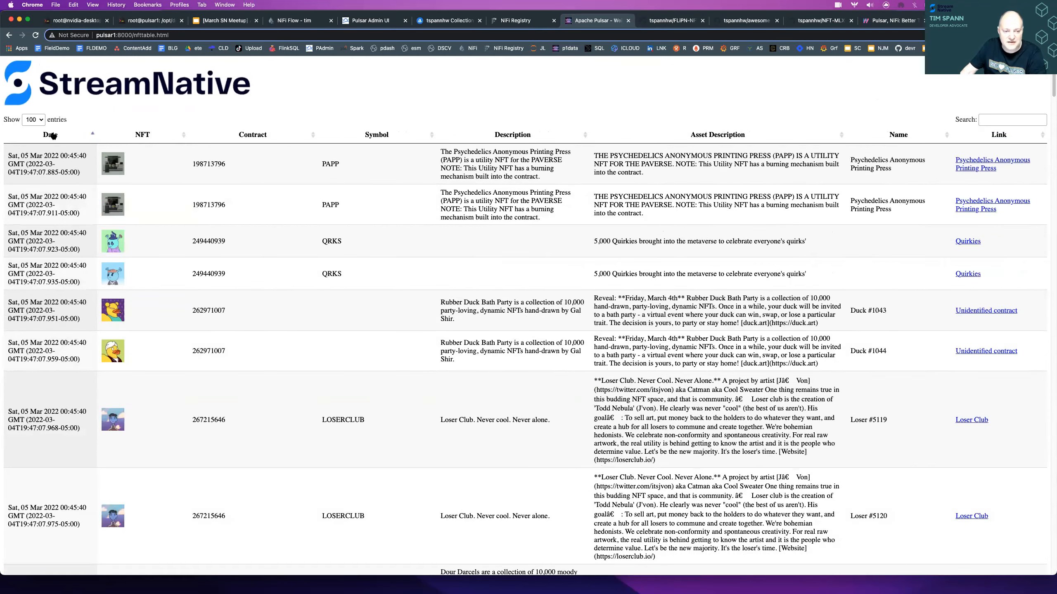
click(50, 134)
scroll(604, 175, down, 10)
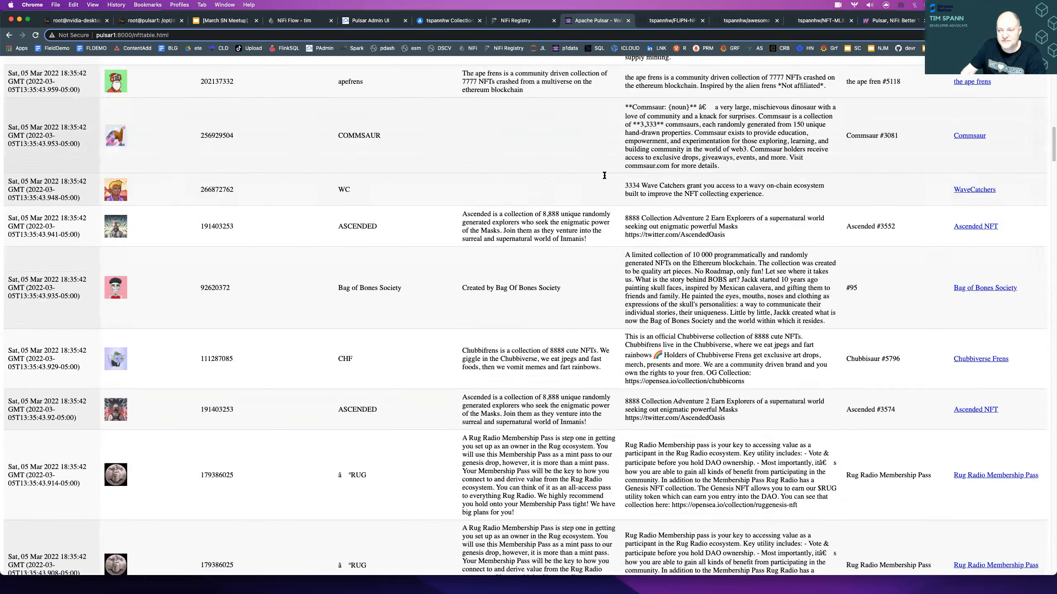
- Switch to the StreamNative Cloud console, change the organization to sndevadvocate and open the nft topic of my-instance
scroll(604, 176, down, 10)
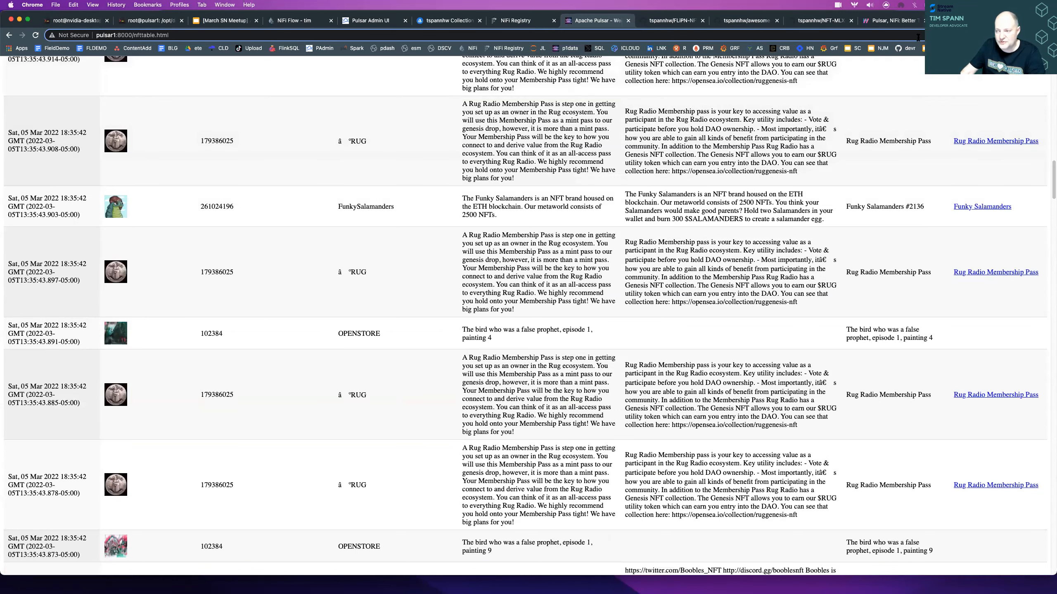
click(970, 20)
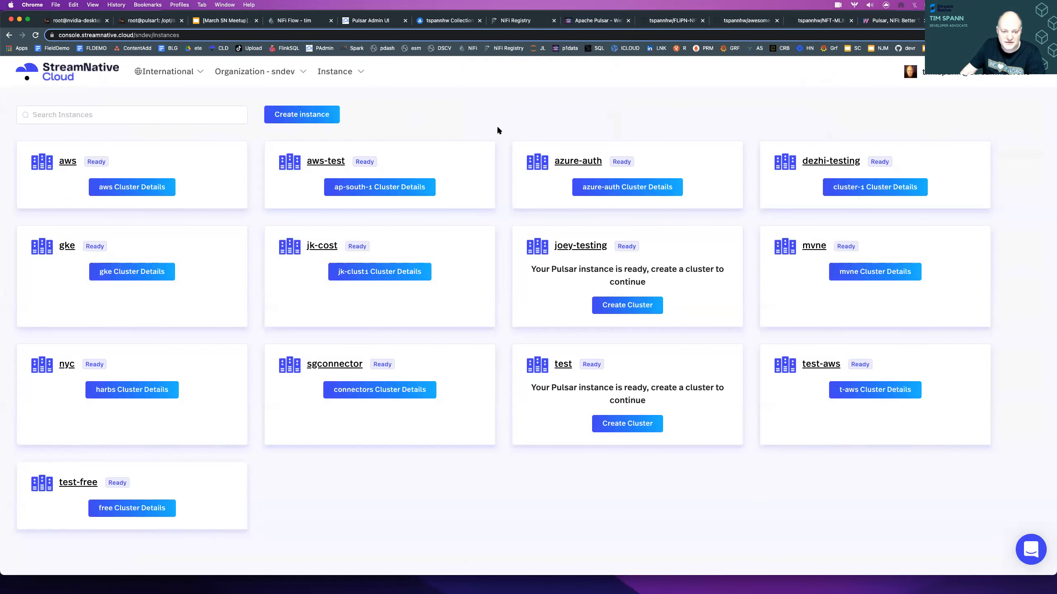
mouse_move(268, 80)
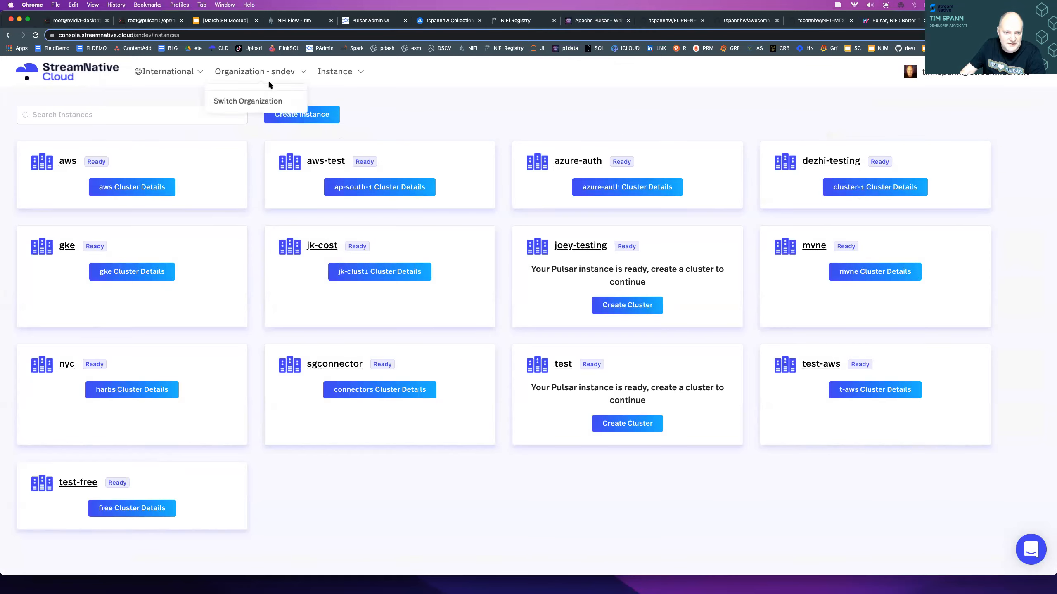
click(254, 101)
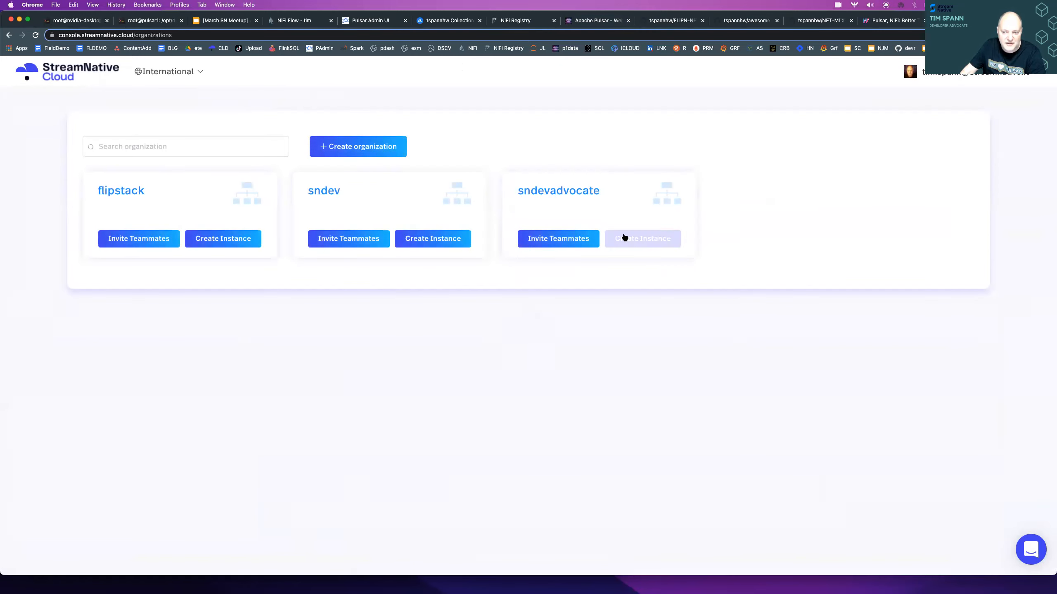
click(576, 193)
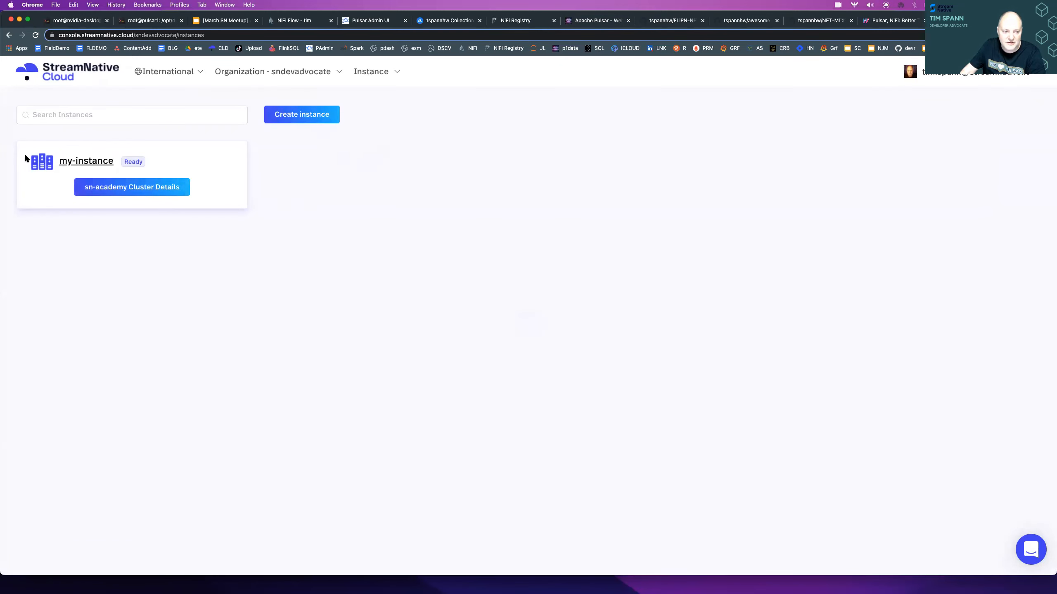
click(81, 161)
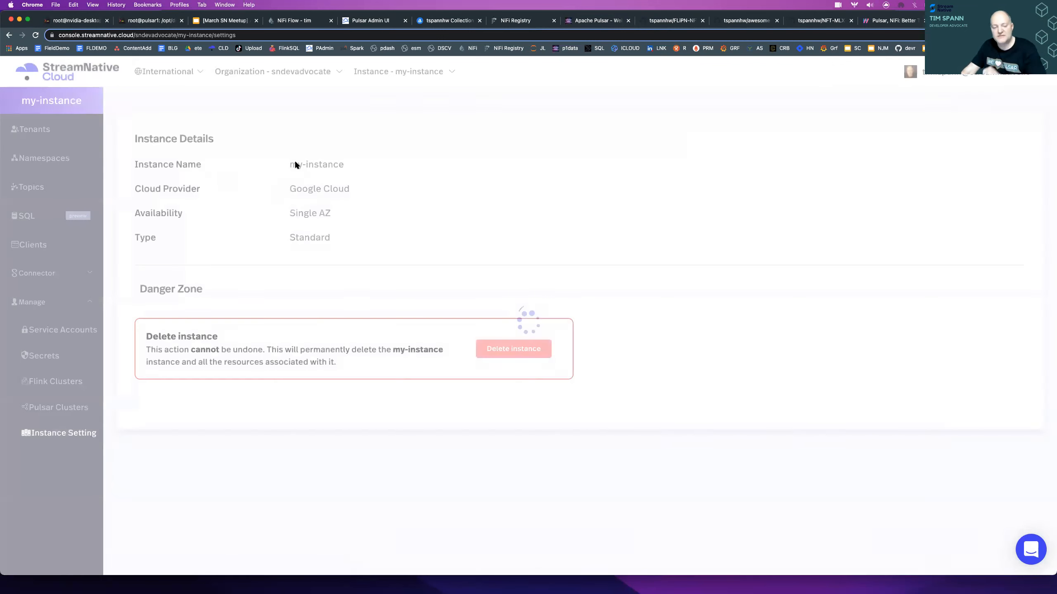
click(44, 187)
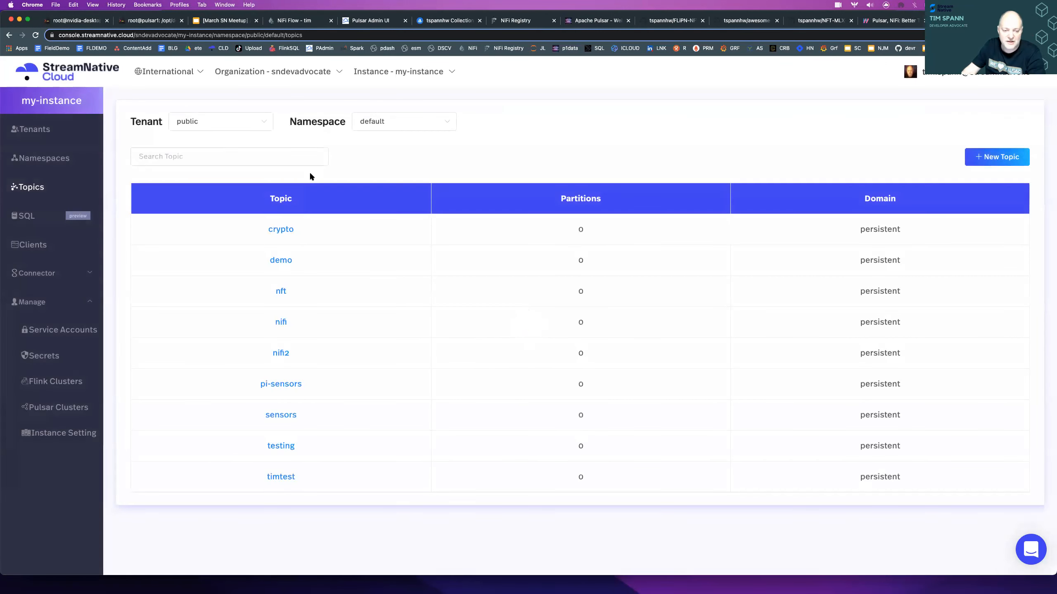
click(280, 291)
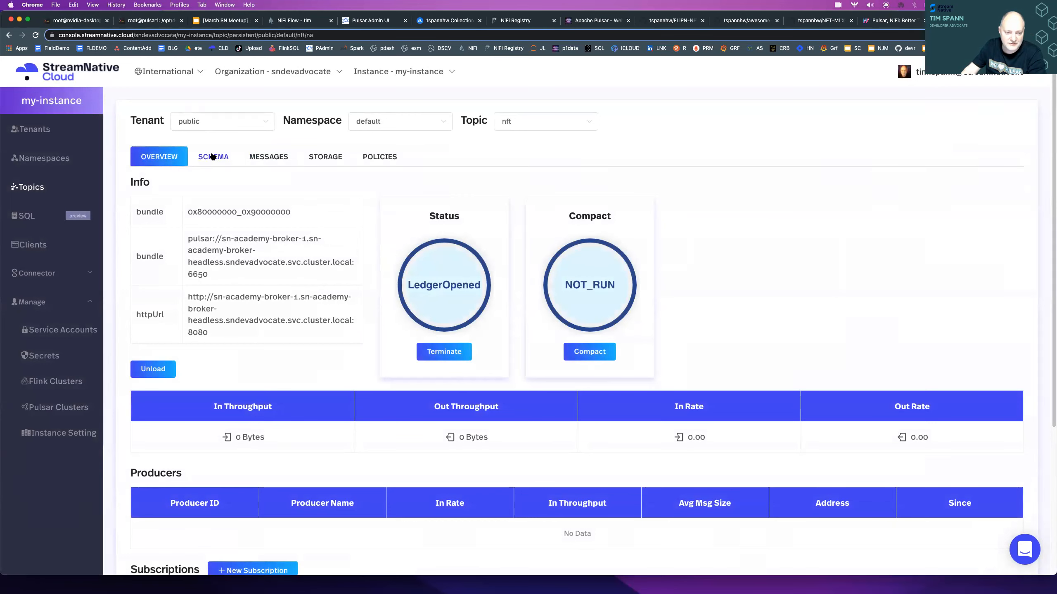
- Expand version 0 of the nft topic's schema and read its definition through to the end
click(212, 156)
click(141, 257)
scroll(280, 330, down, 20)
scroll(280, 330, down, 5)
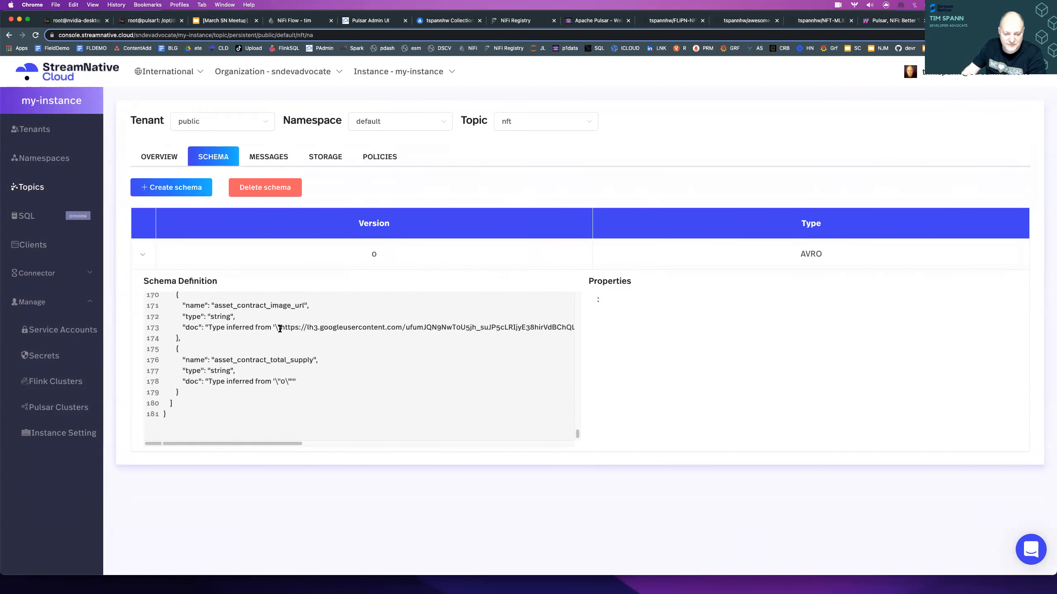
- Peek 4 messages of the nft topic on subscription testtimsub2, and view the topic's storage segments and cursors
click(274, 159)
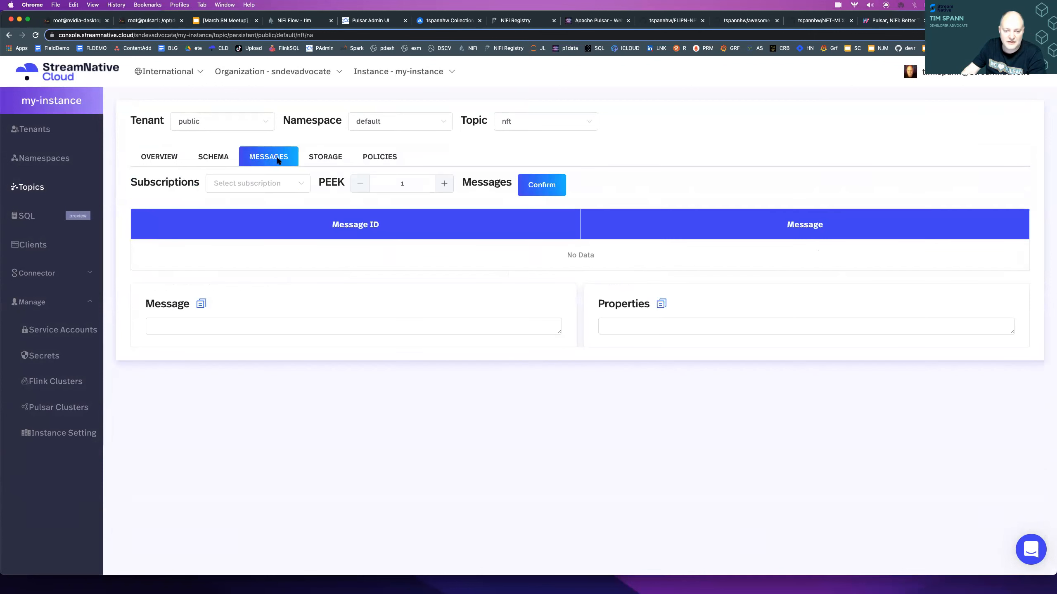
click(262, 184)
click(238, 263)
click(444, 183)
click(444, 184)
click(444, 184)
click(548, 186)
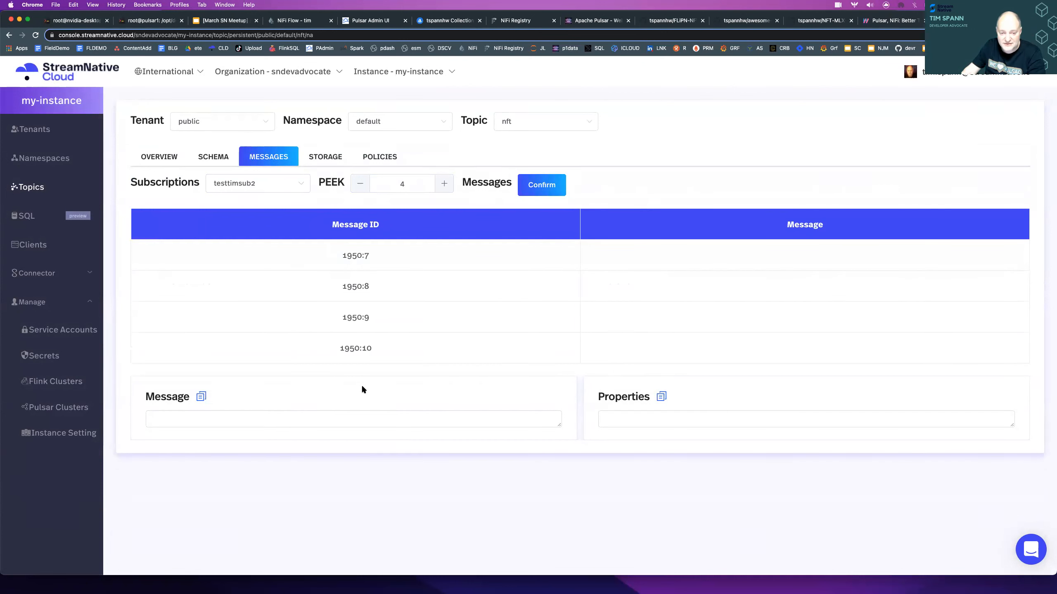
click(325, 157)
scroll(414, 387, down, 5)
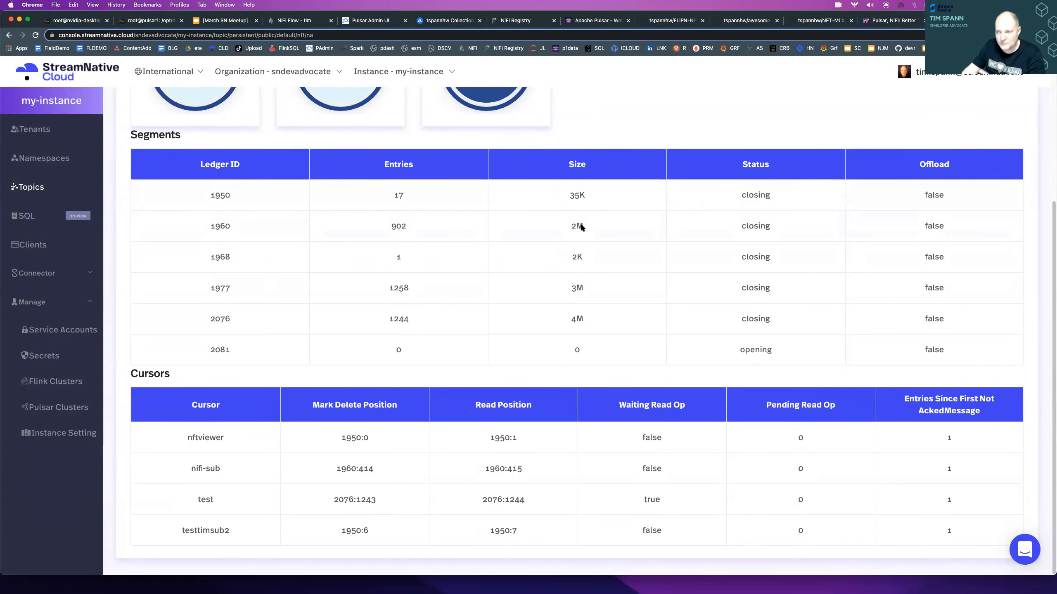
- Return to the OpenSea NFT Flow in NiFi and start the PublishPulsarRecord processor that feeds StreamNative Cloud
click(295, 20)
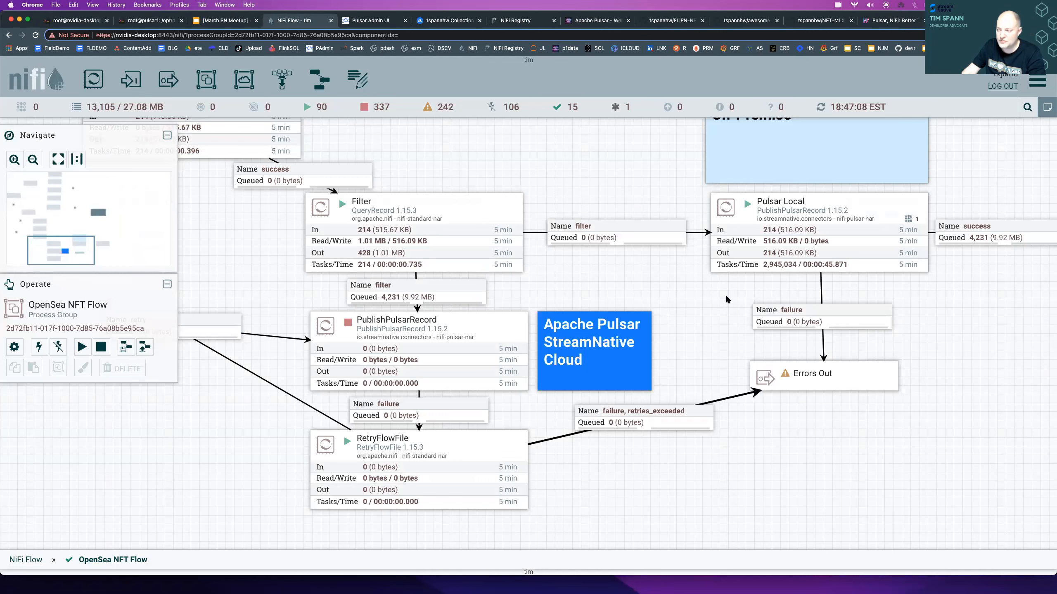
drag(420, 147, 511, 170)
drag(629, 261, 662, 278)
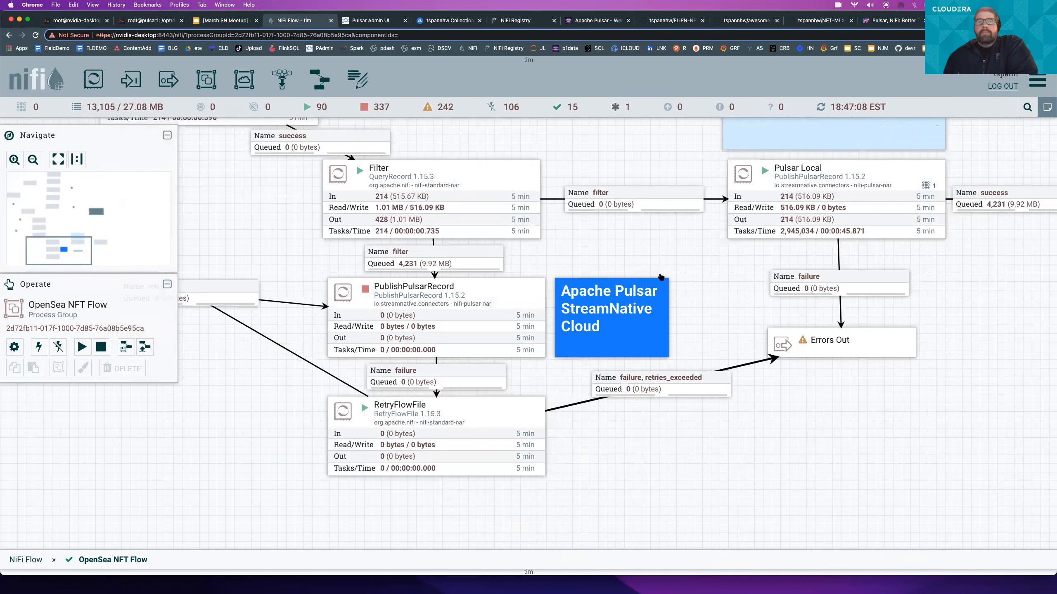
right_click(474, 303)
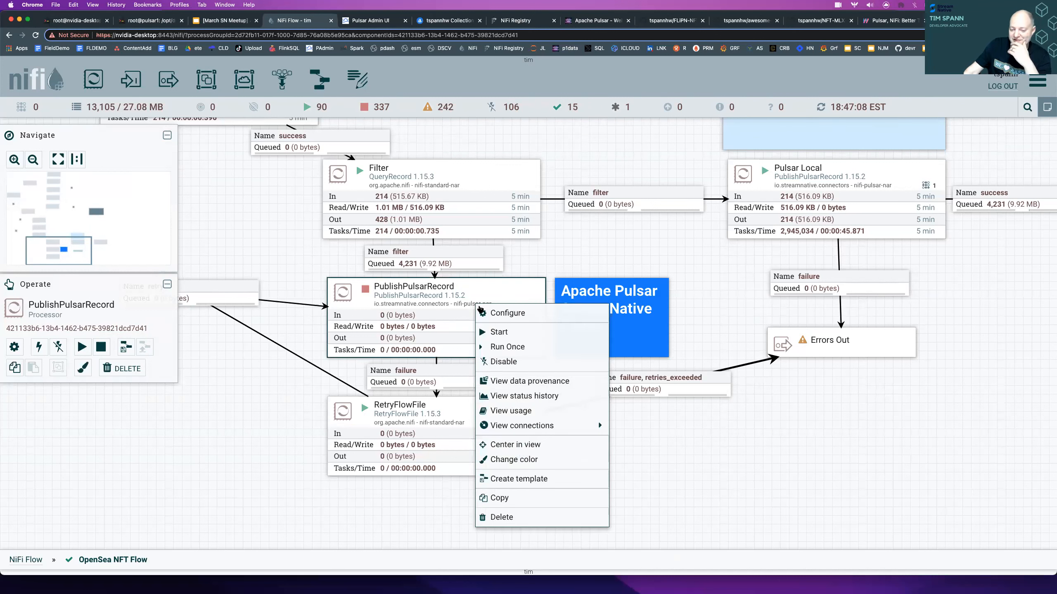
click(498, 332)
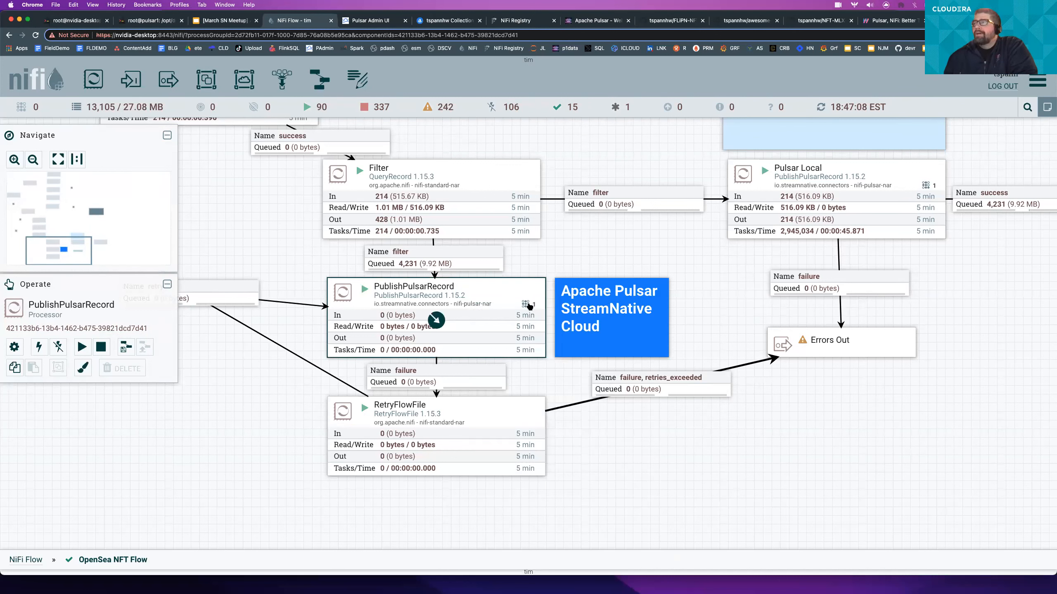
- Refresh the OpenSea NFT Flow canvas to check the processor statistics and queues
right_click(591, 256)
click(601, 263)
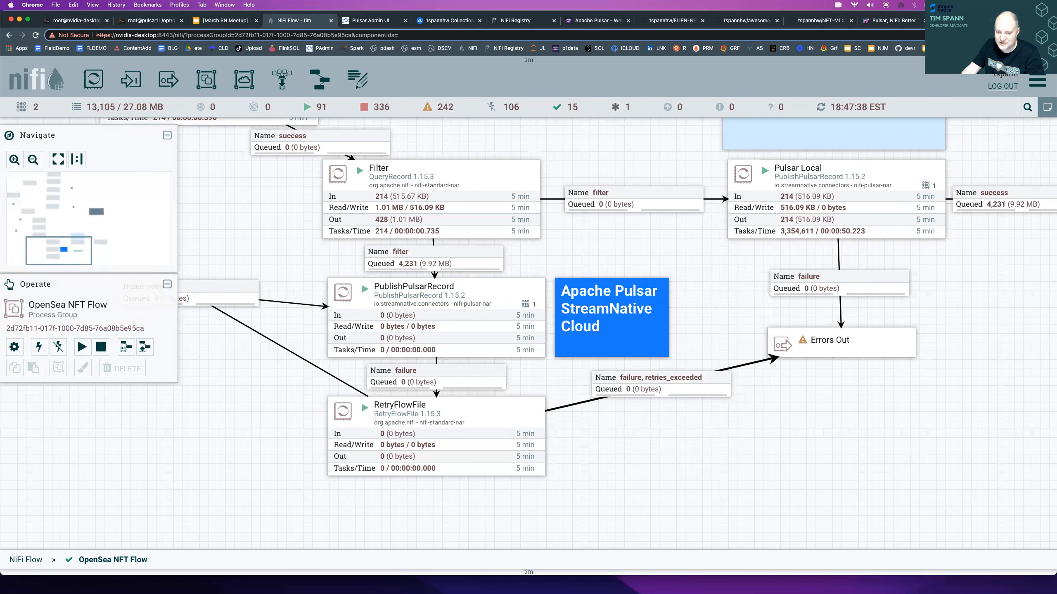
right_click(594, 253)
click(608, 260)
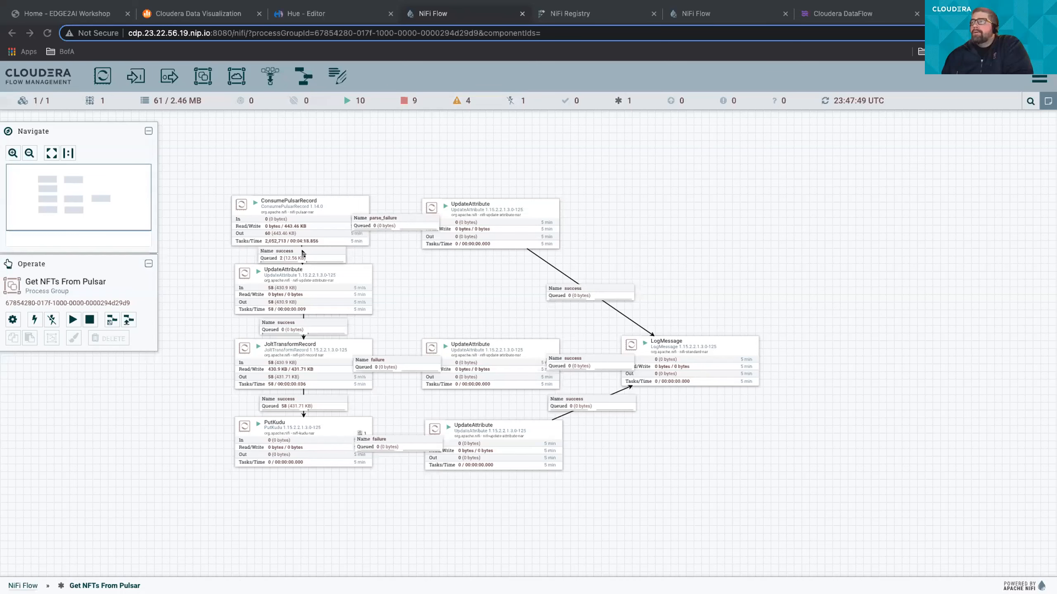
- Refresh the Get NFTs From Pulsar flow in Cloudera Flow Management and enlarge the page for readability
right_click(398, 268)
click(425, 280)
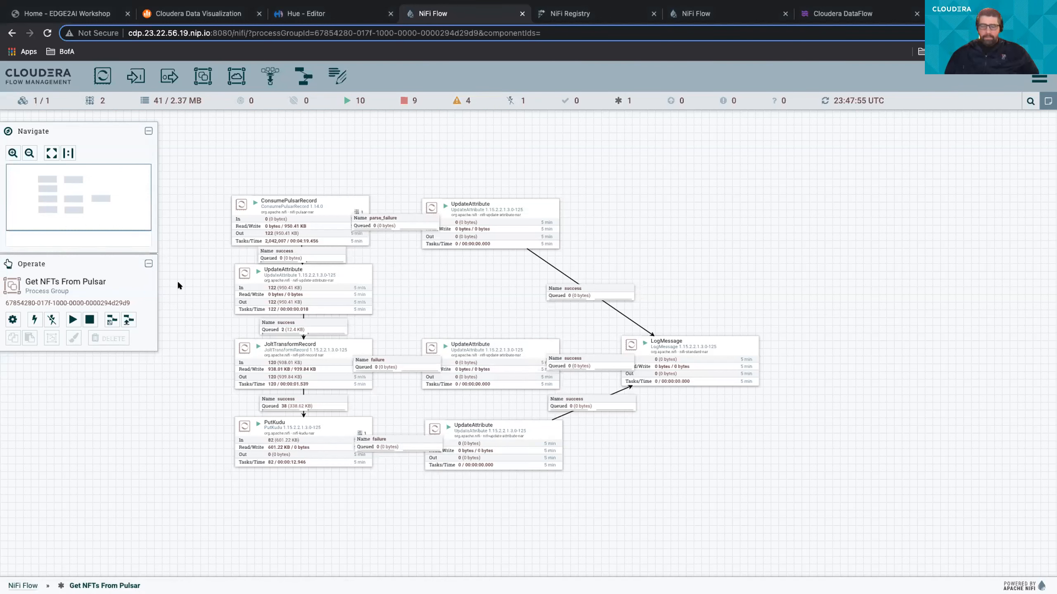
key(ctrl+plus)
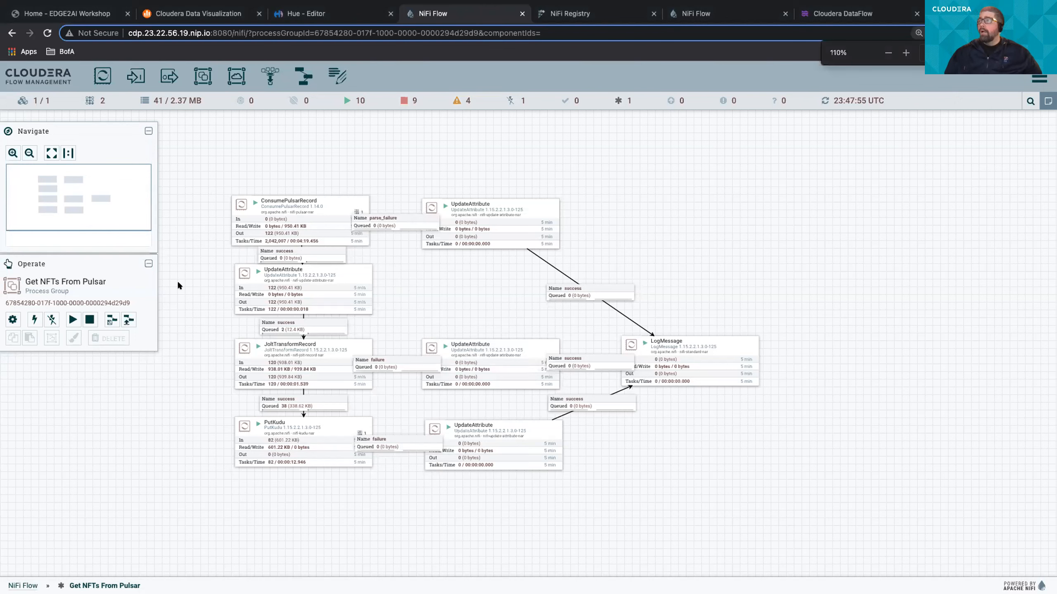
key(ctrl+plus)
key(ctrl+plus)
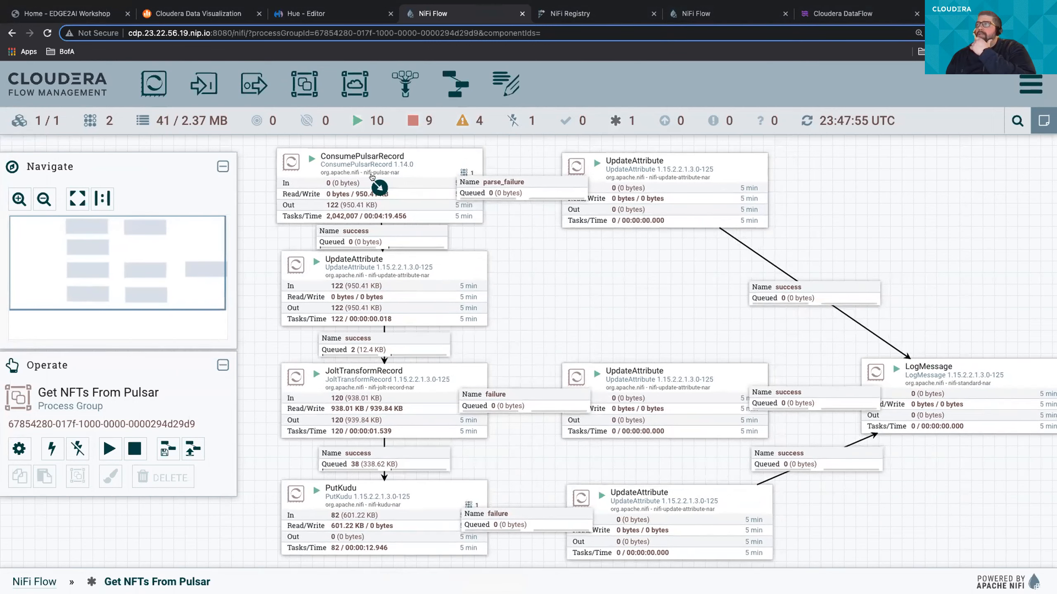
- View the configured properties of the ConsumePulsarRecord processor, then close its details
right_click(413, 175)
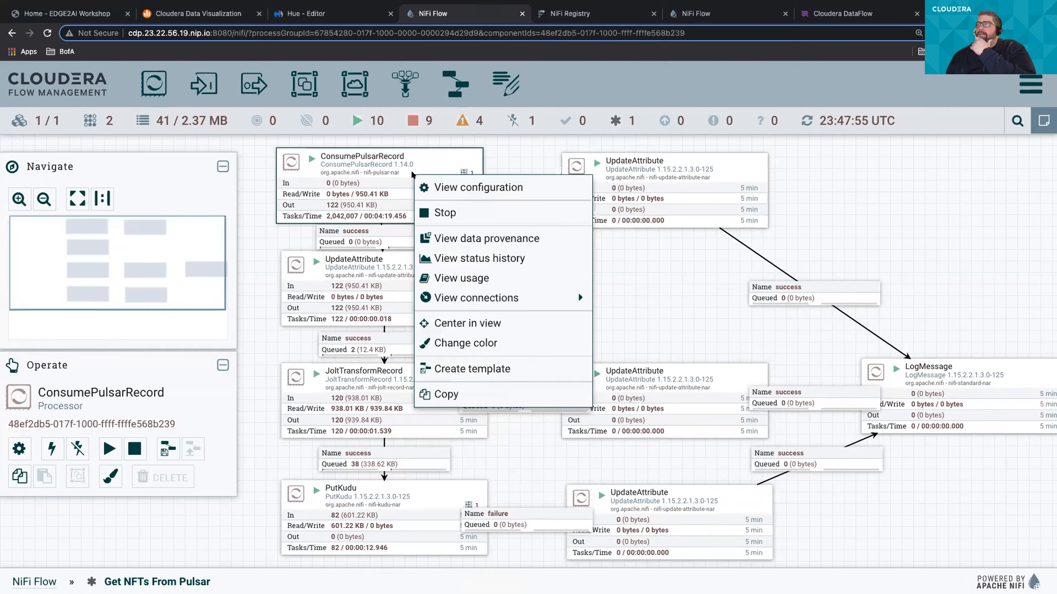
click(447, 188)
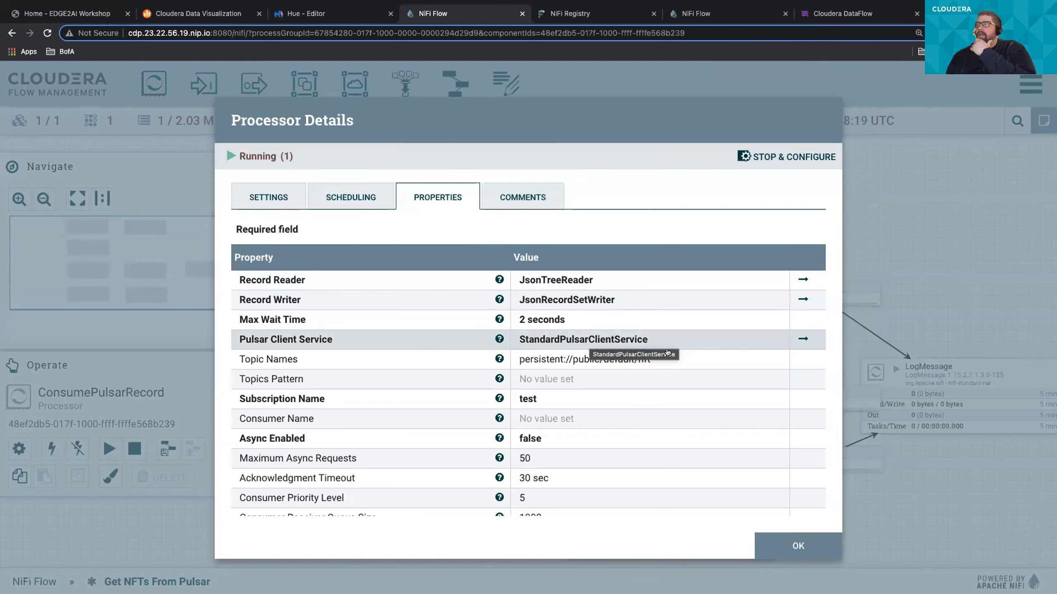
click(798, 545)
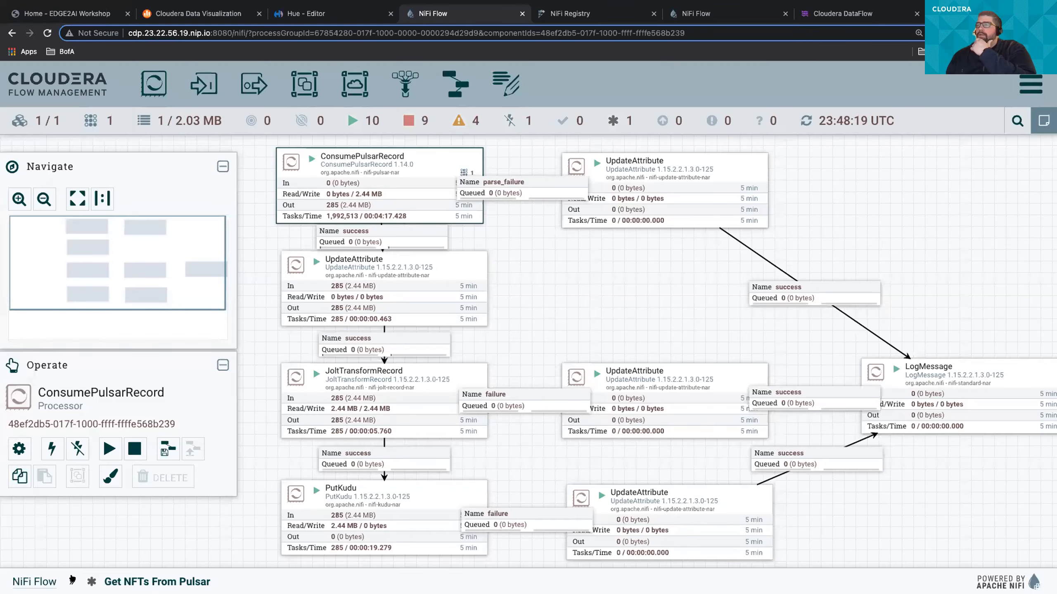
- Go up to the root NiFi Flow, check the version status of Get NFTs From Pulsar and view the NFT flow's change log in NiFi Registry
click(41, 581)
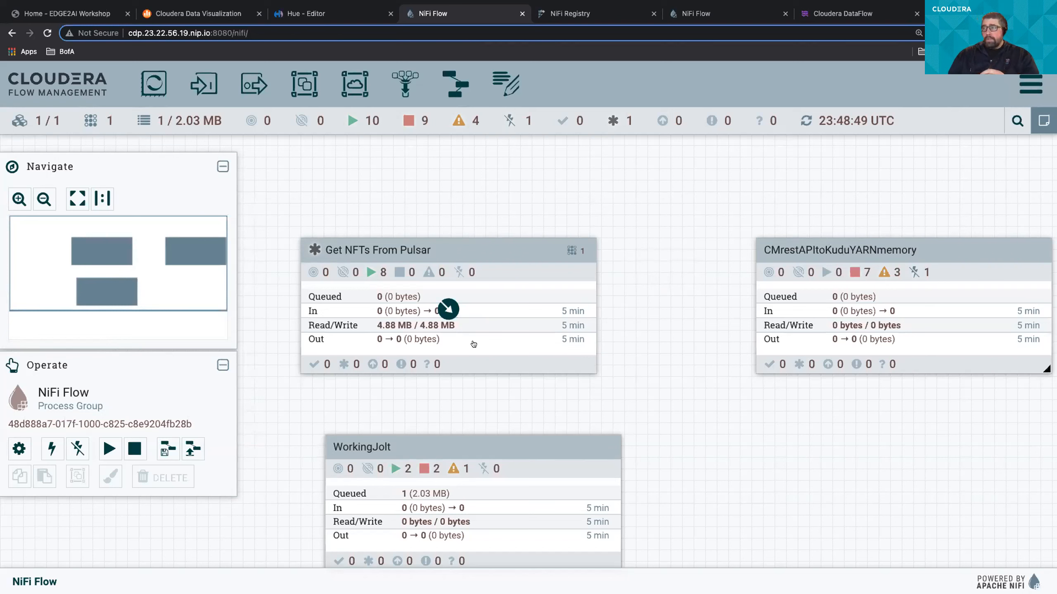
mouse_move(311, 253)
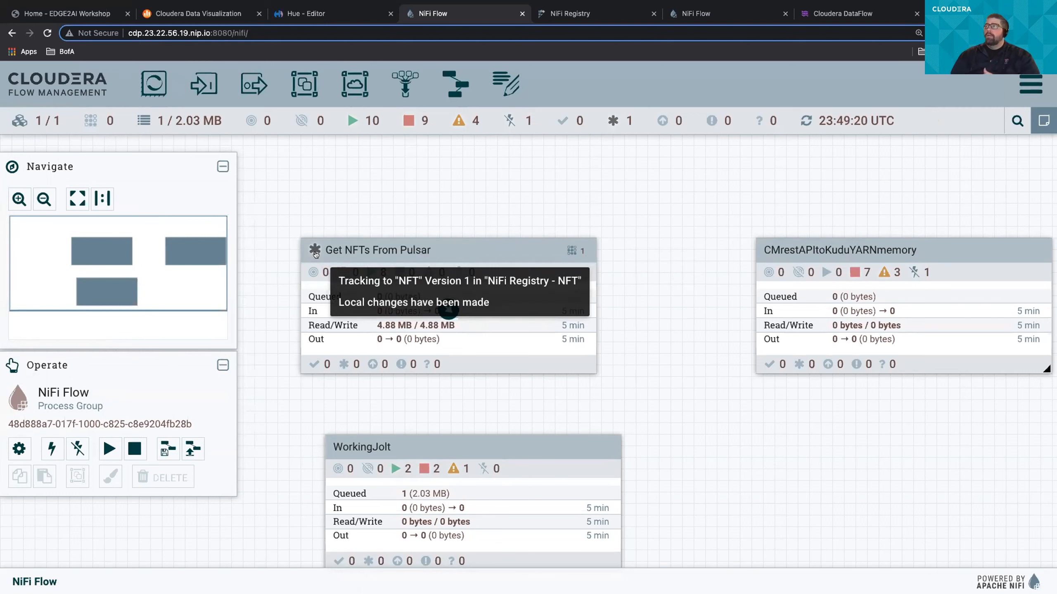
click(570, 13)
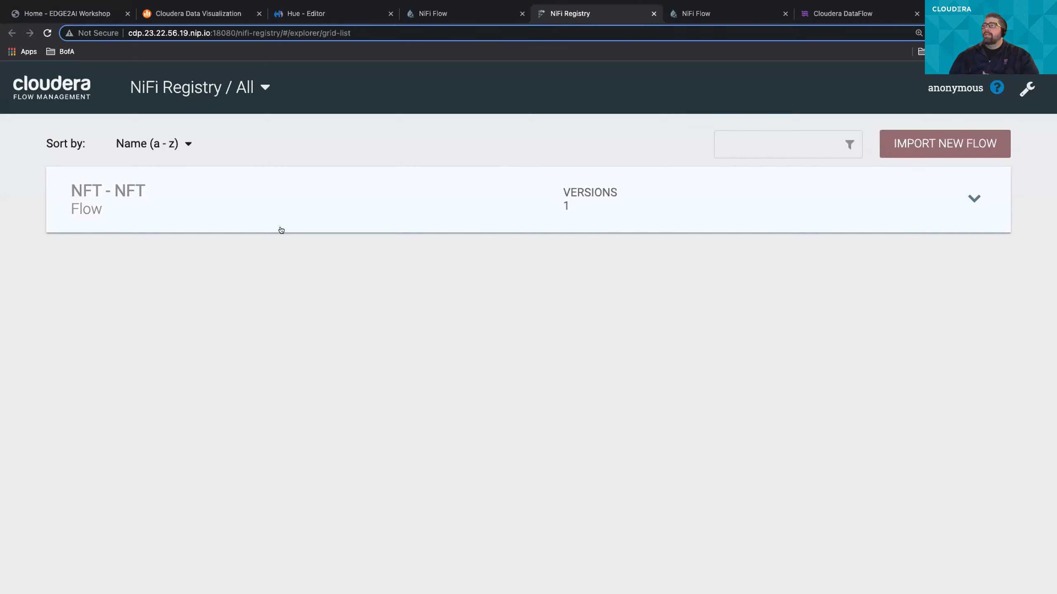
click(966, 203)
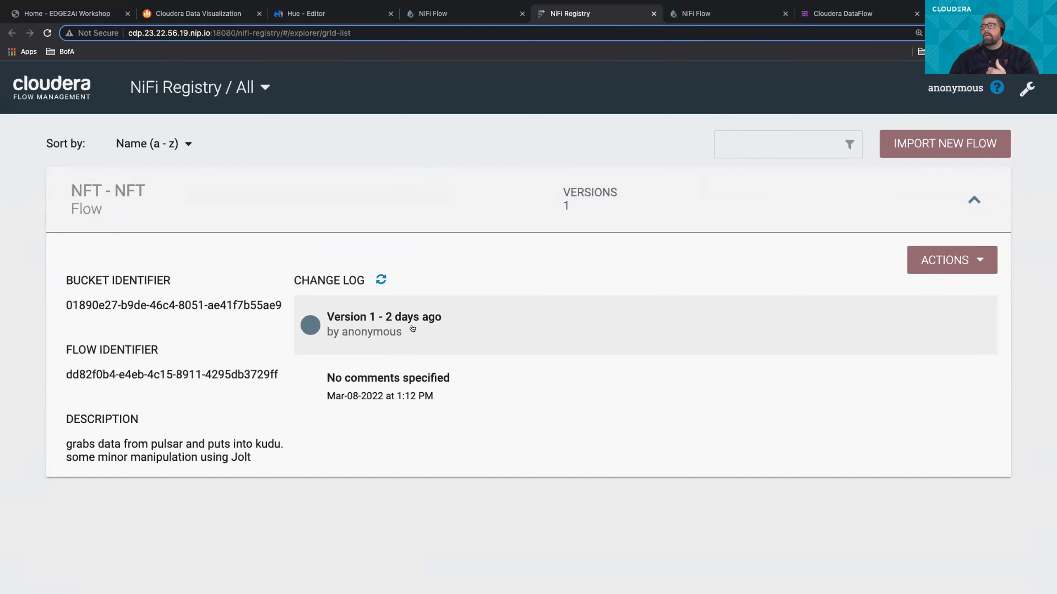
- Commit the local changes of Get NFTs From Pulsar to NiFi Registry with the comment "removed parameter - put connection string in consumer pulsar"
click(469, 10)
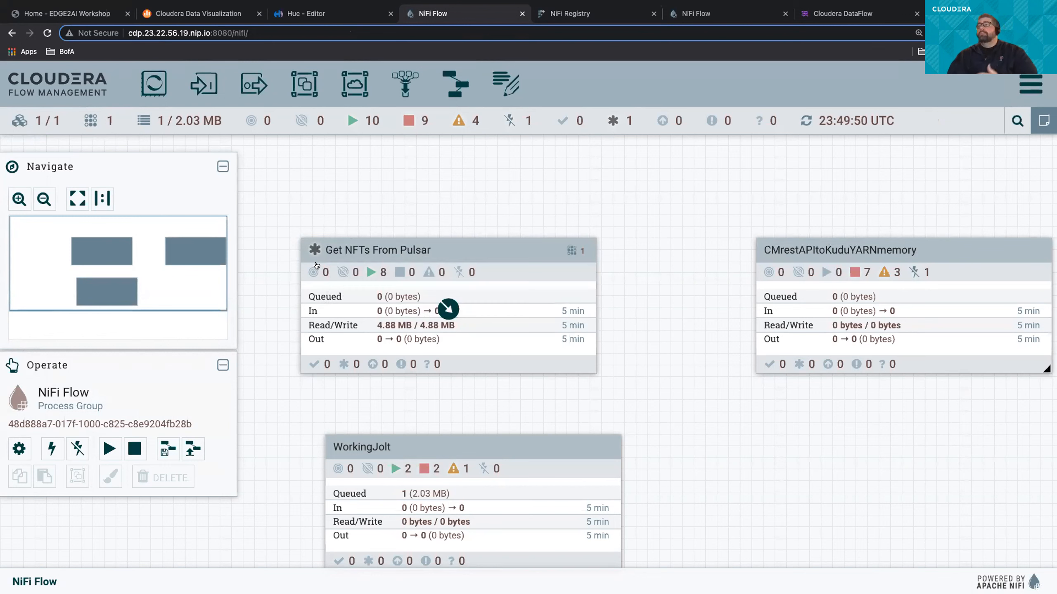
right_click(315, 249)
mouse_move(374, 234)
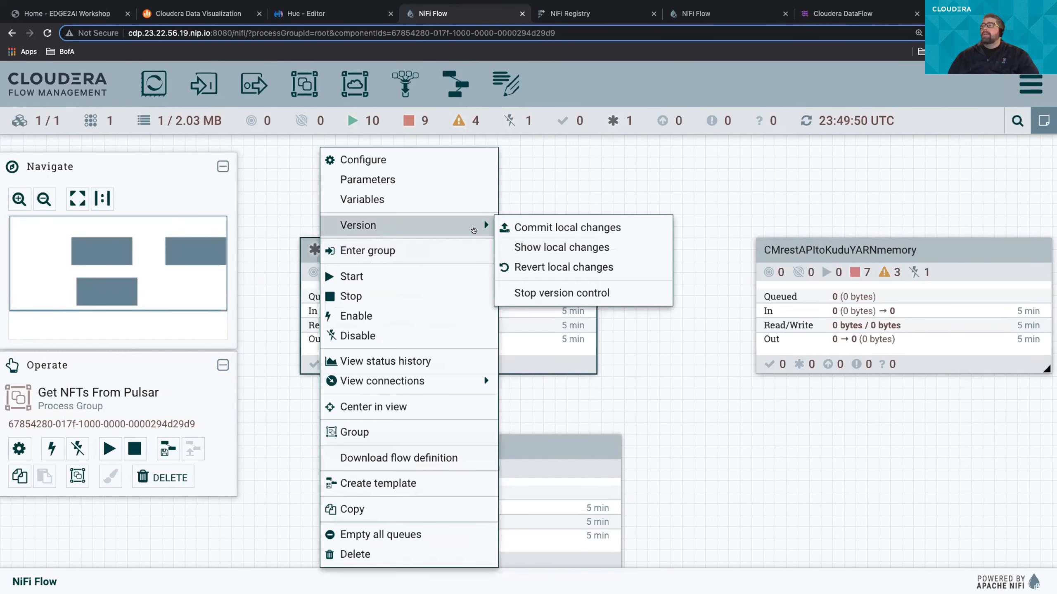
click(514, 229)
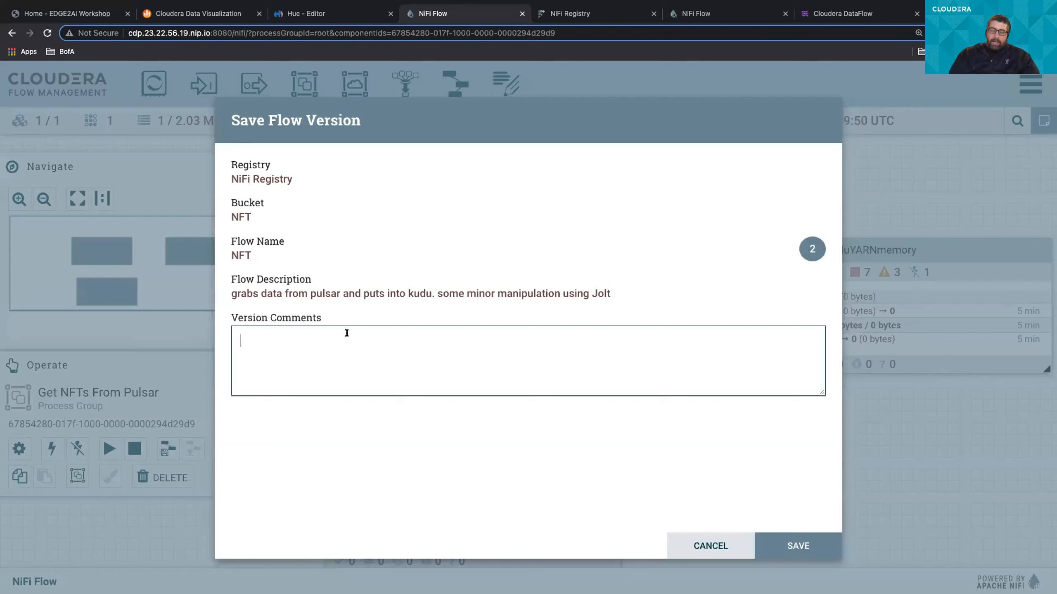
text(re)
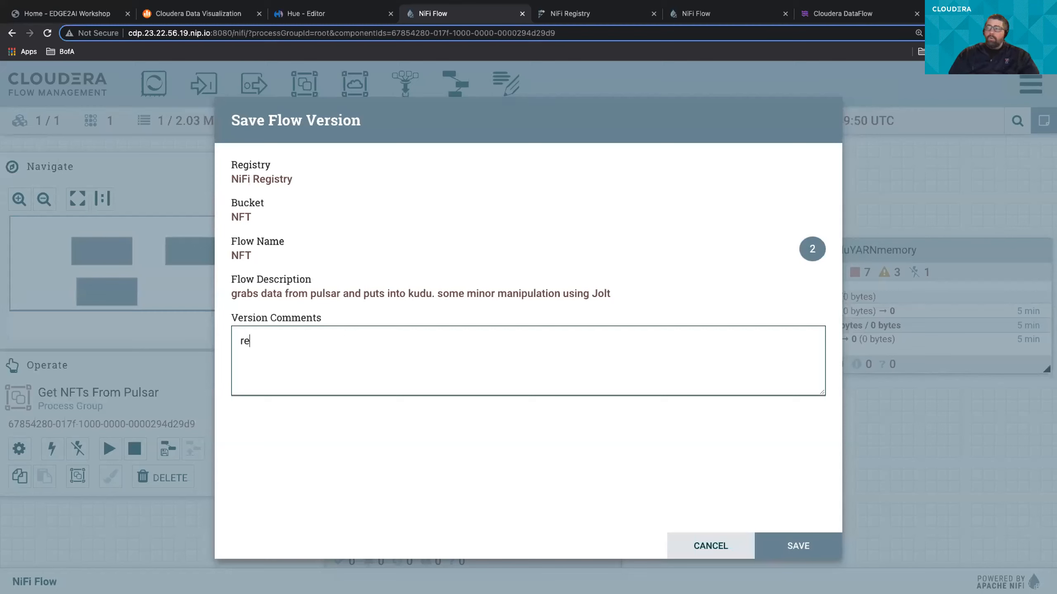
text(moved prarameter )
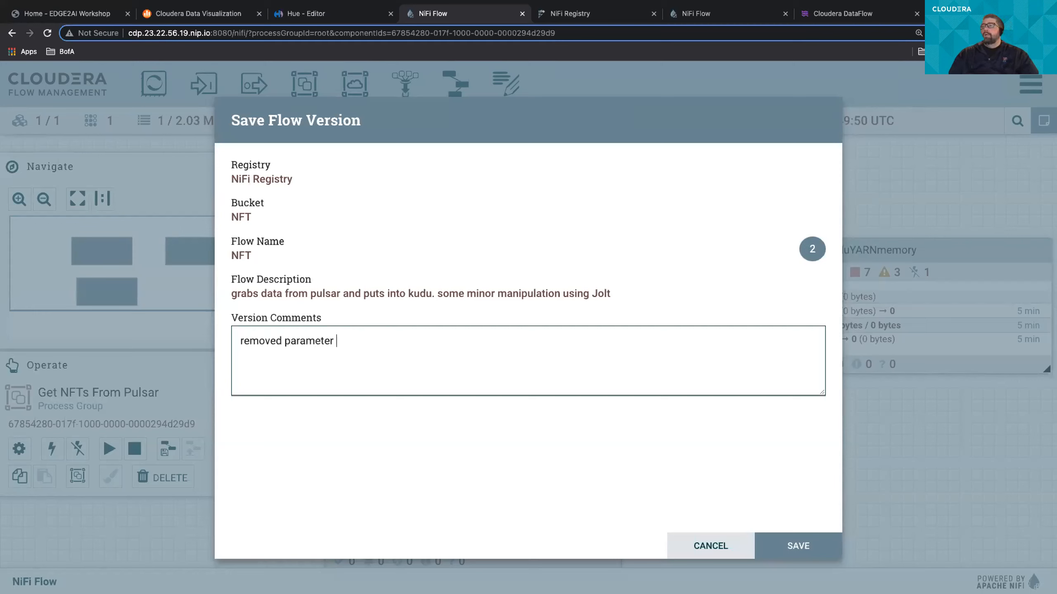
text(- put connection string in con)
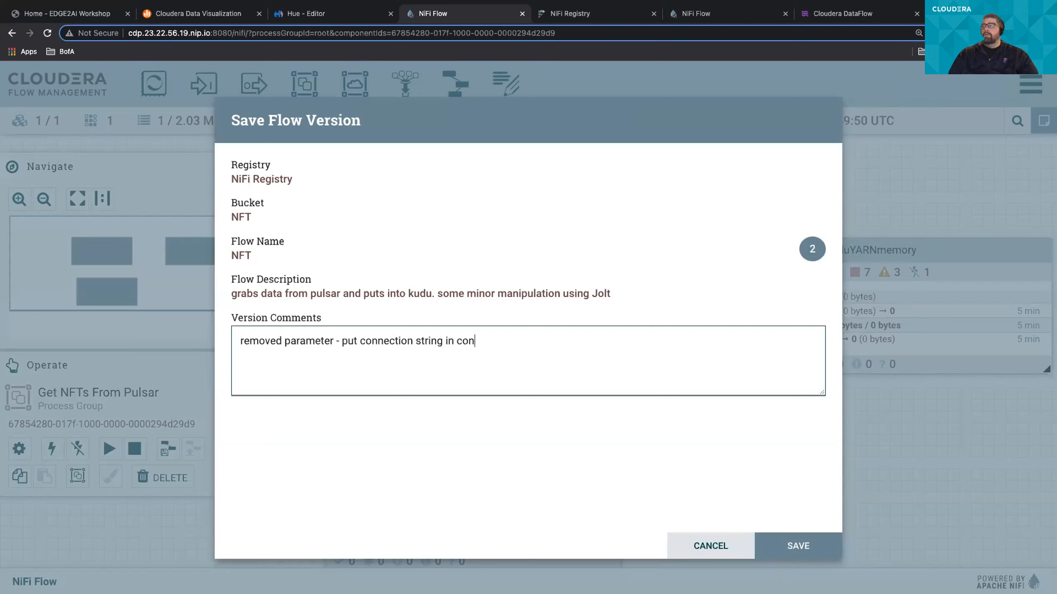
text(sumer pulsar)
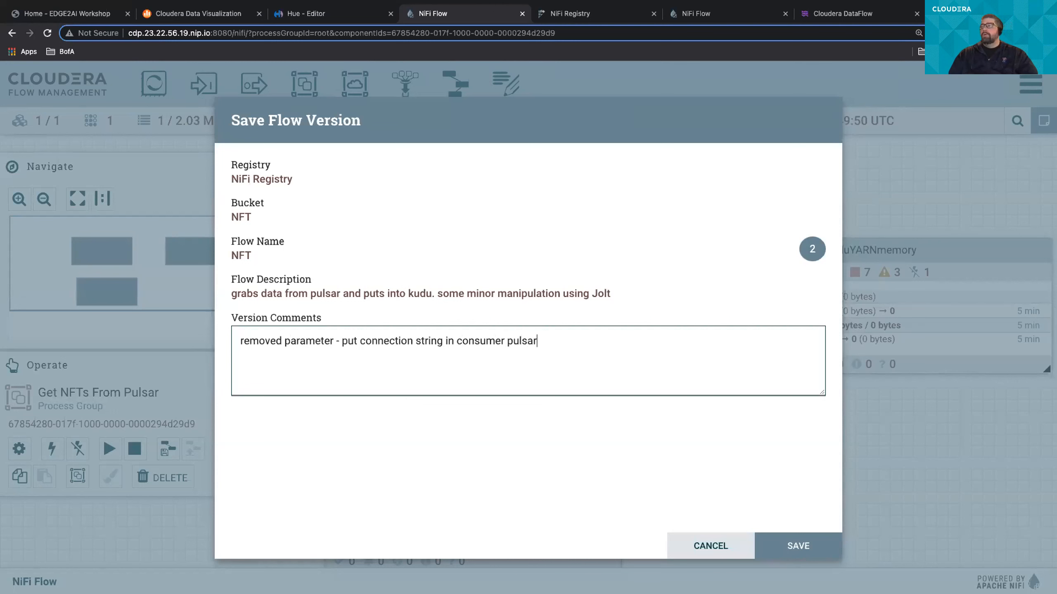
click(791, 543)
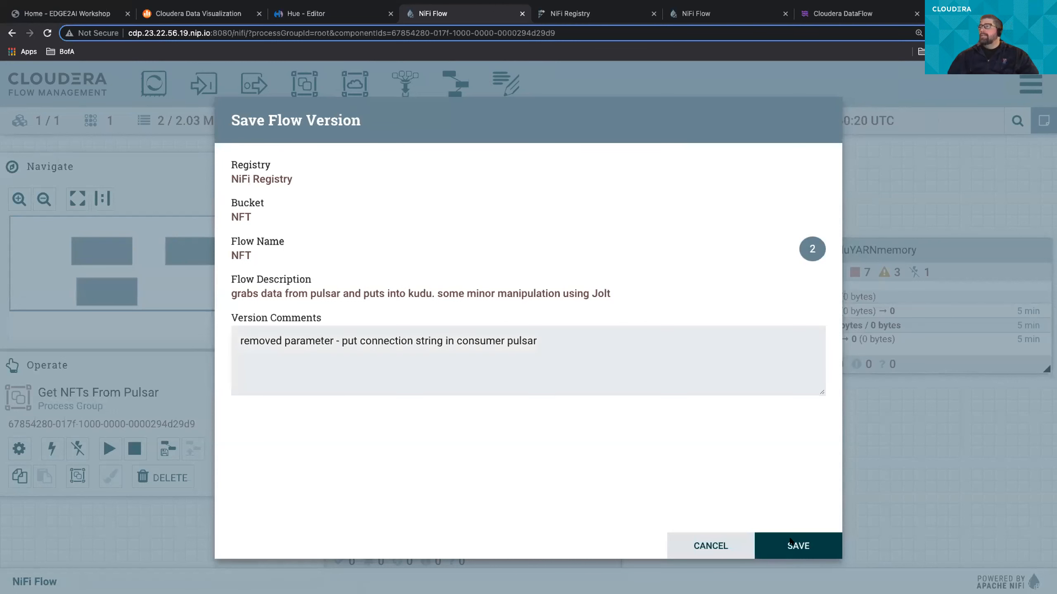
- Check the version status of Get NFTs From Pulsar, review its available versions including version 1, and leave without changing the version
mouse_move(309, 248)
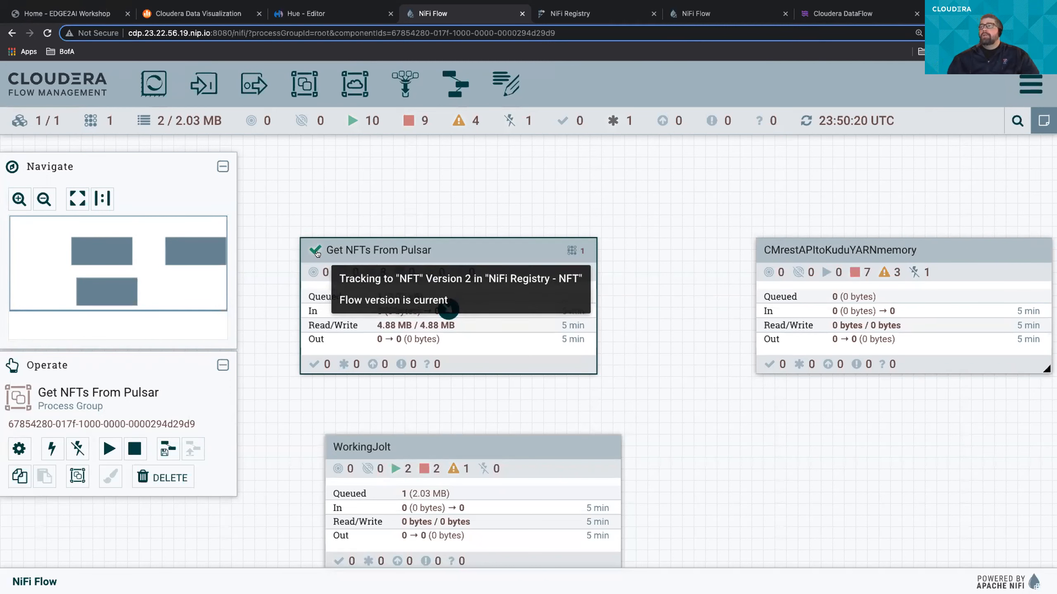
right_click(316, 253)
mouse_move(484, 225)
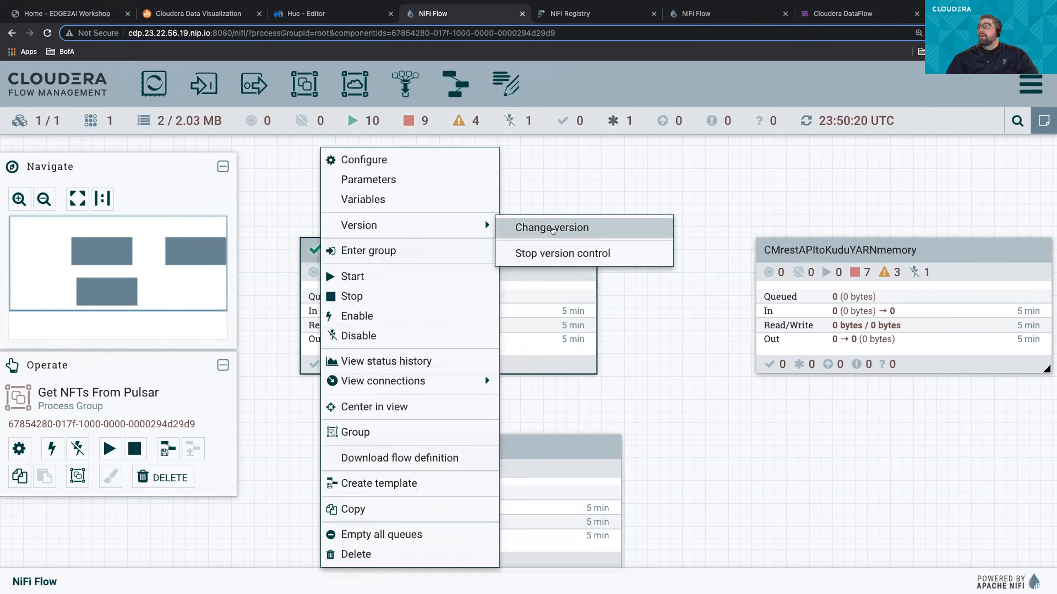
click(554, 228)
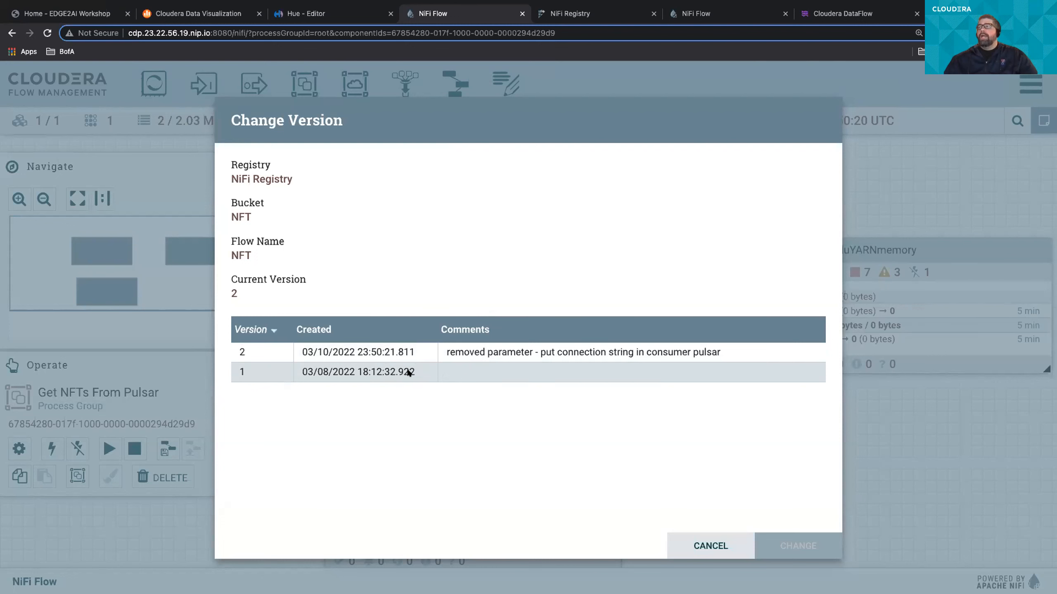
click(409, 372)
click(783, 546)
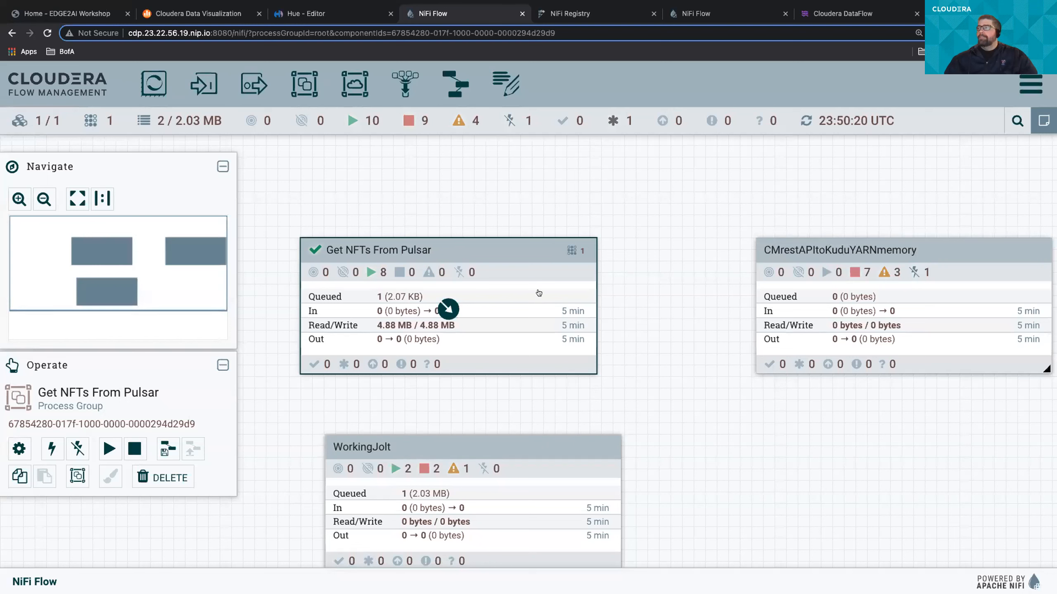
- View the parameters of the Get NFTs From Pulsar process group, close them unchanged and enter the group
right_click(545, 308)
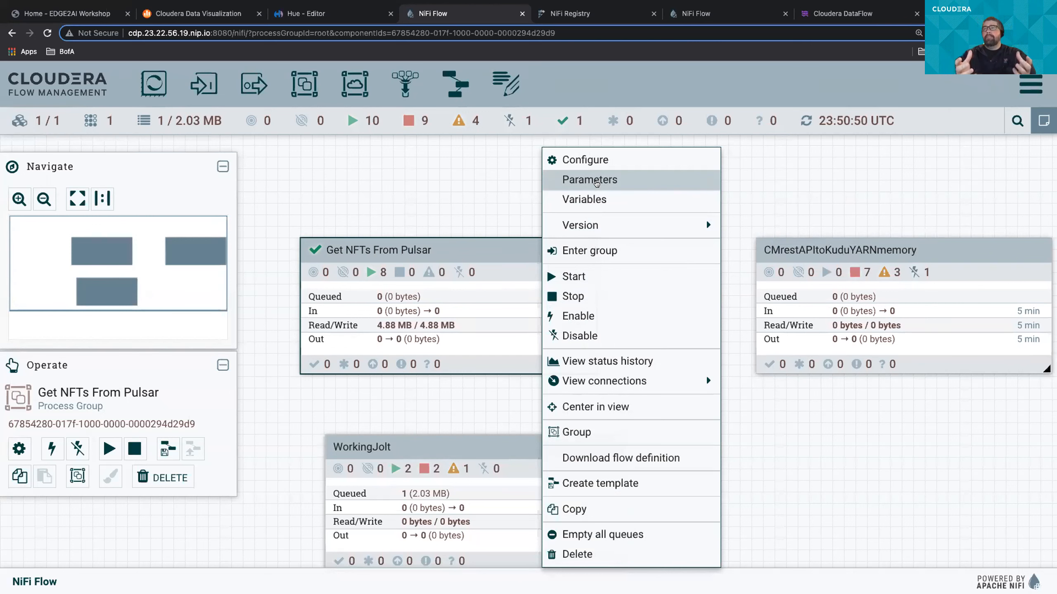
click(596, 183)
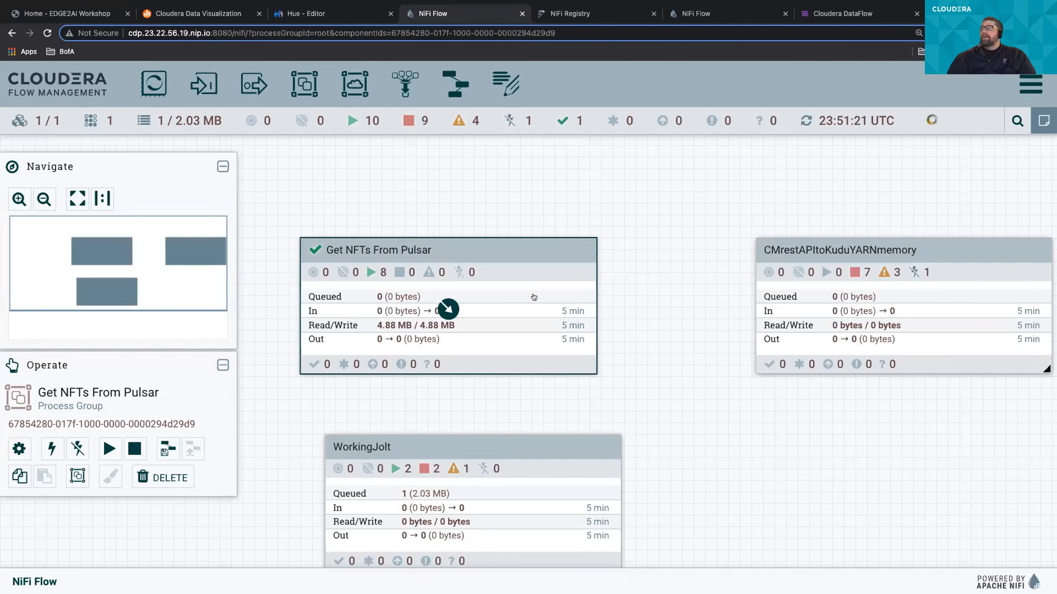
double_click(448, 307)
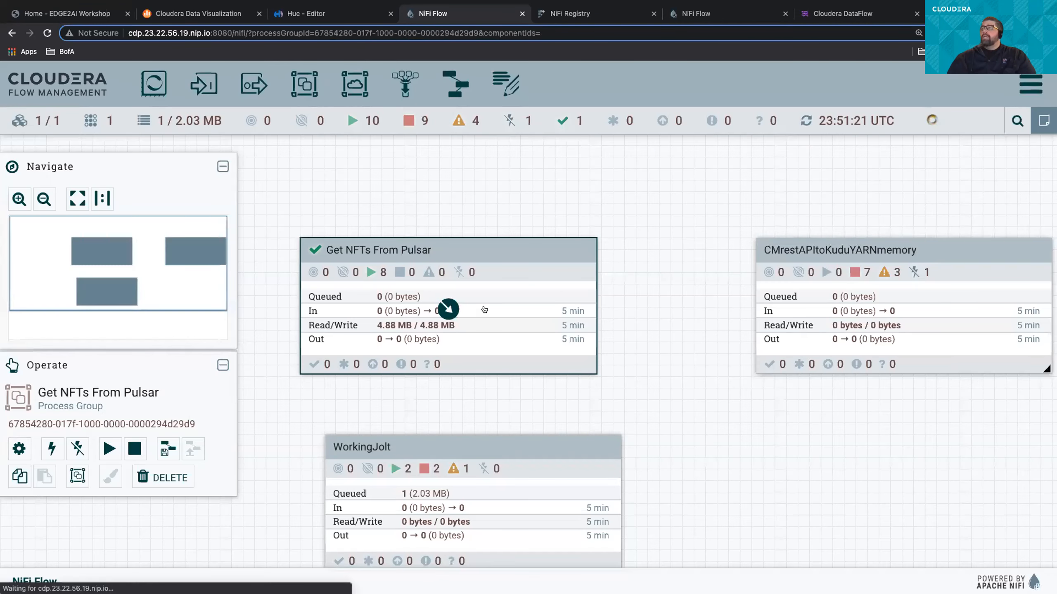
- View the PutKudu processor's properties, follow Kudu Masters to its parameter, and check the parameter context's inheritance and parameter list
right_click(420, 503)
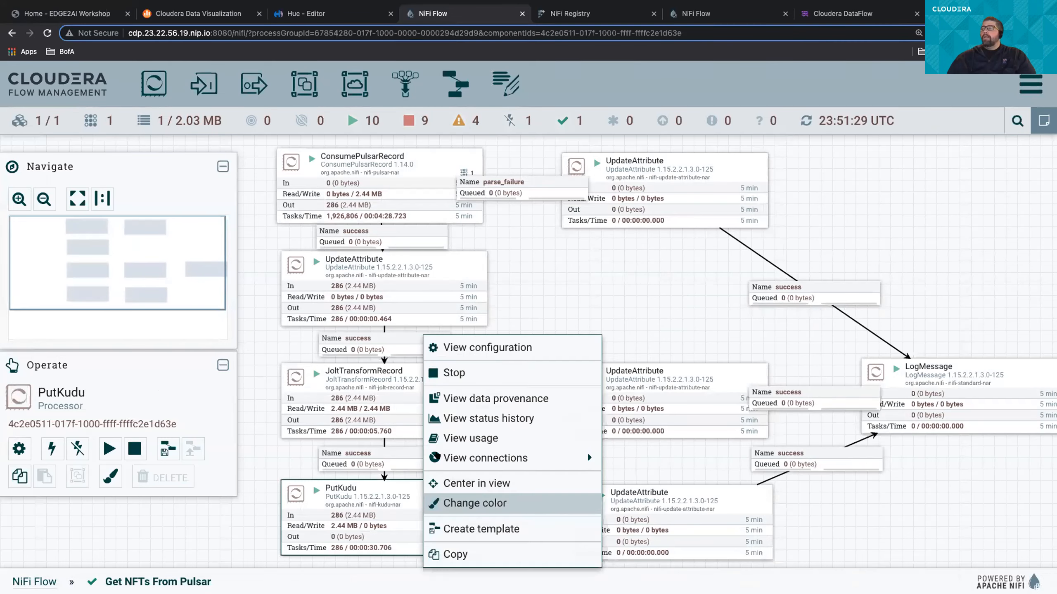
click(473, 353)
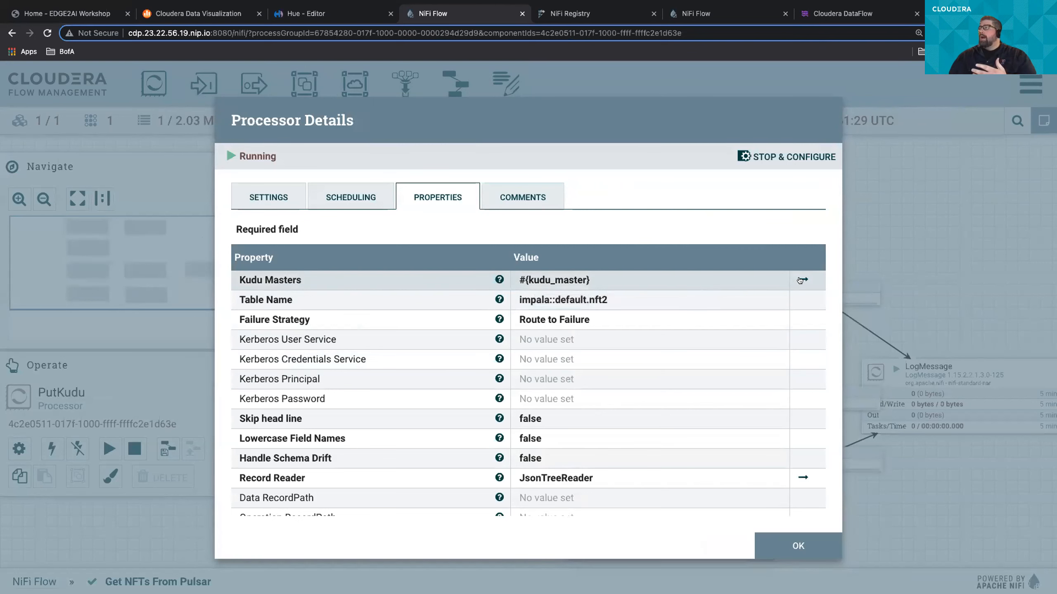
click(802, 279)
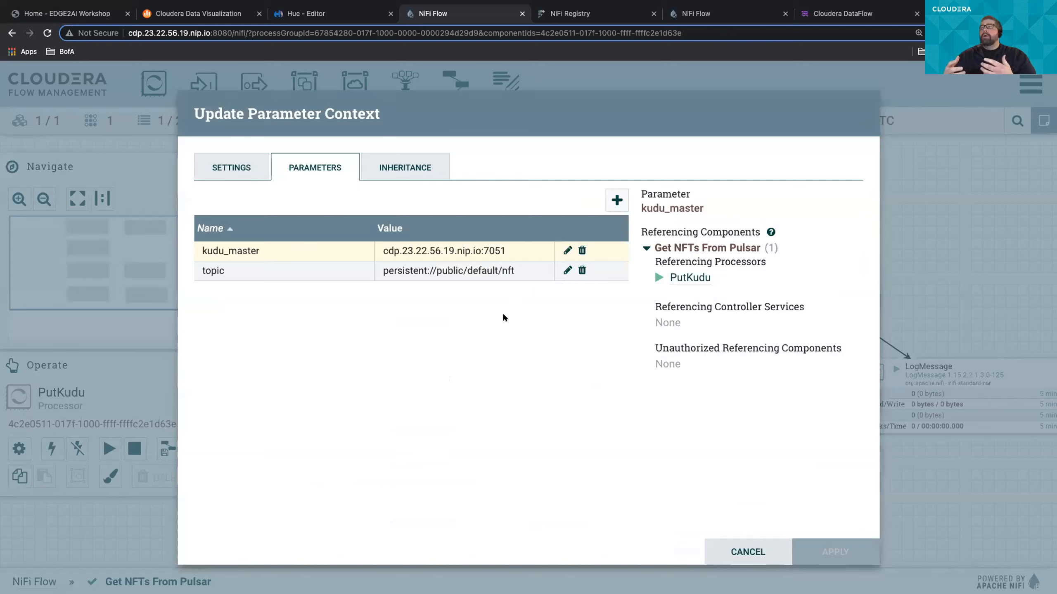
click(414, 168)
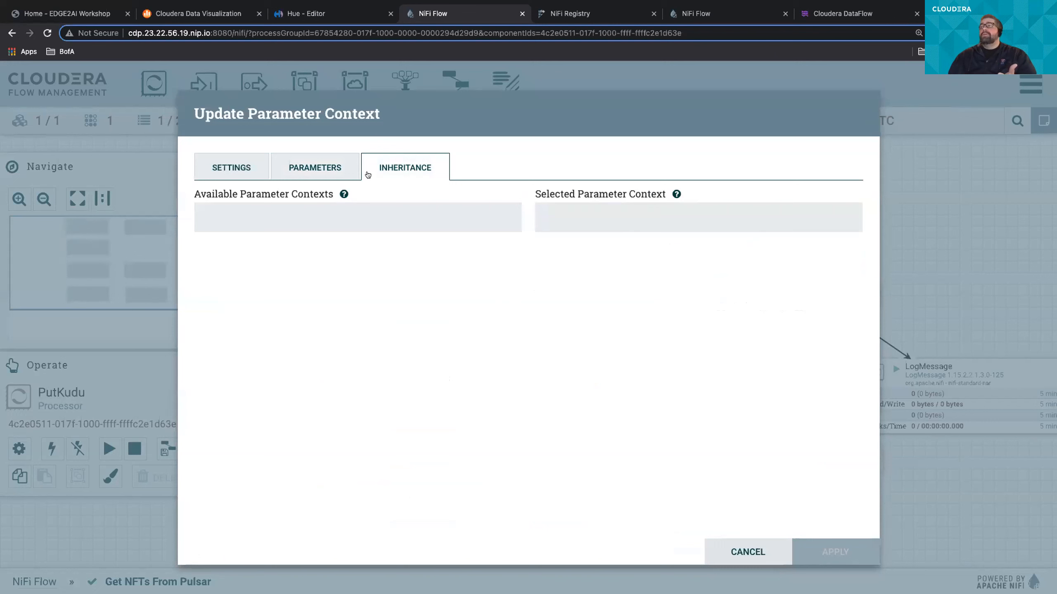
click(332, 167)
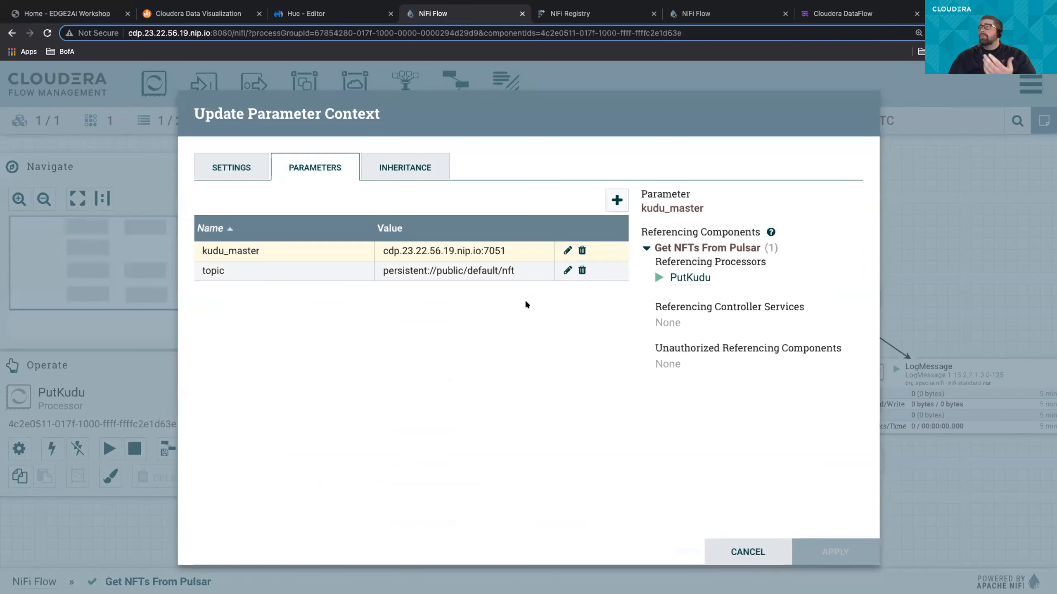
- Add a sensitive parameter named test with a secret key as its value, and discard the parameter context changes
click(617, 199)
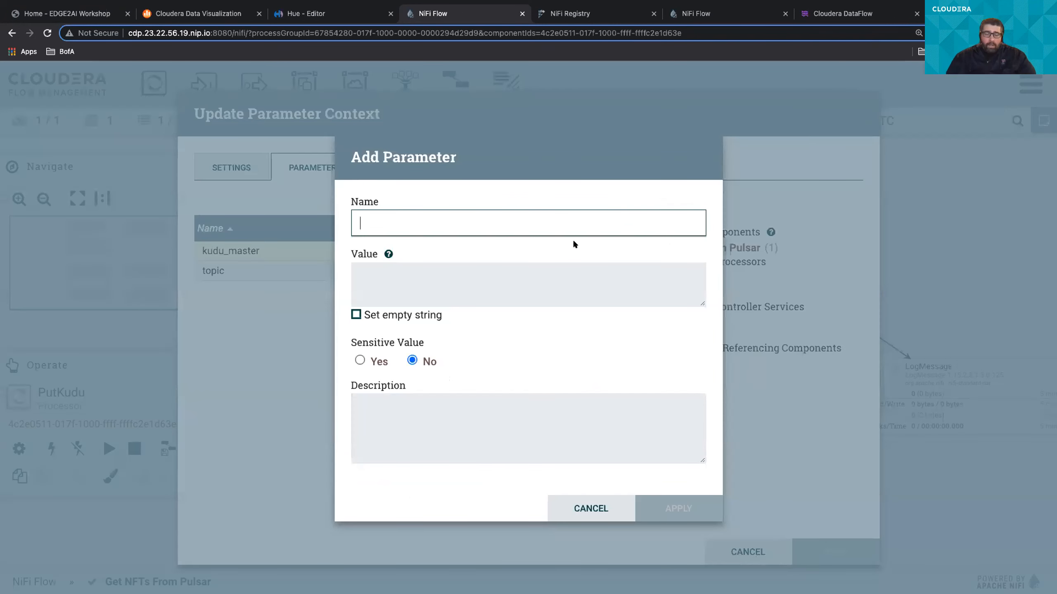
text(test)
click(499, 279)
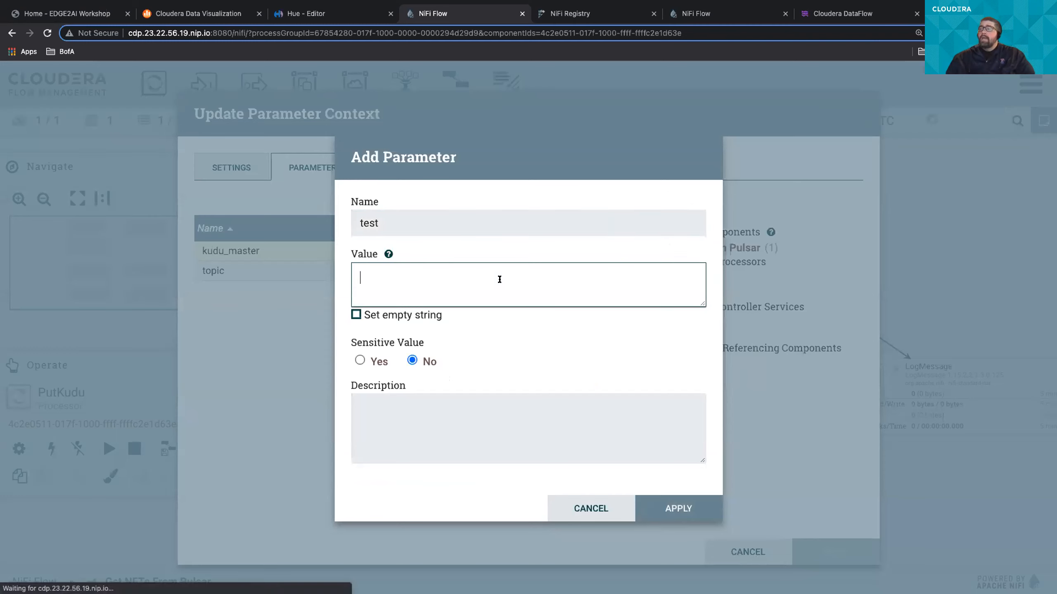
text(john's )
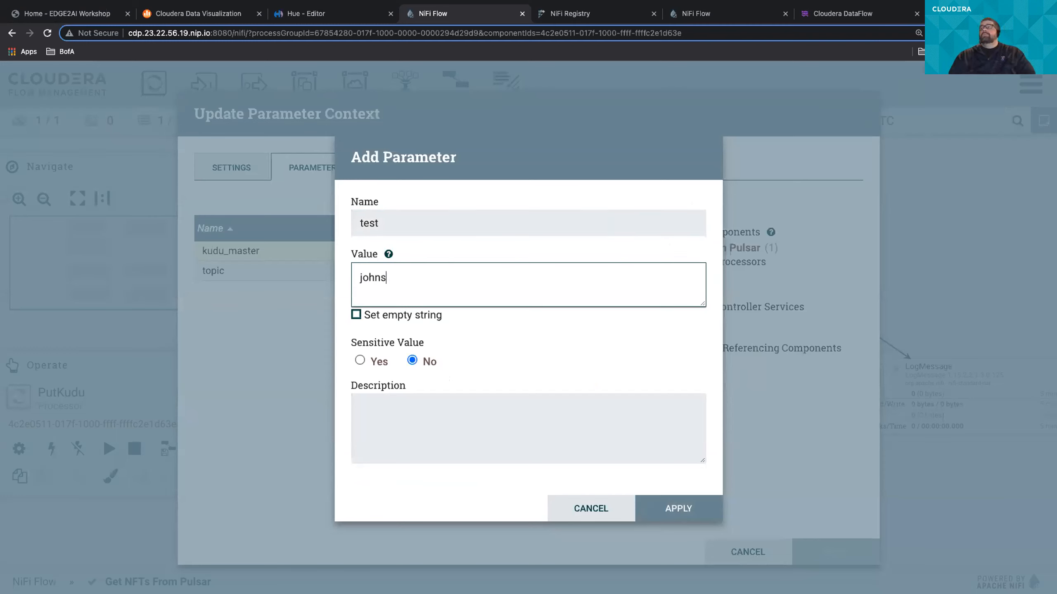
text(secretkey)
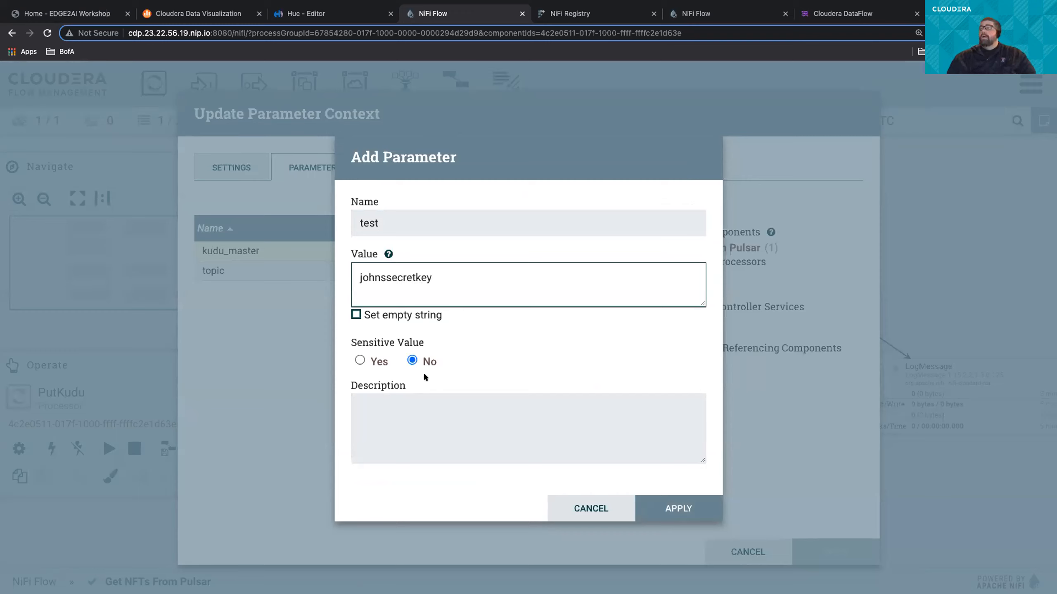
click(359, 359)
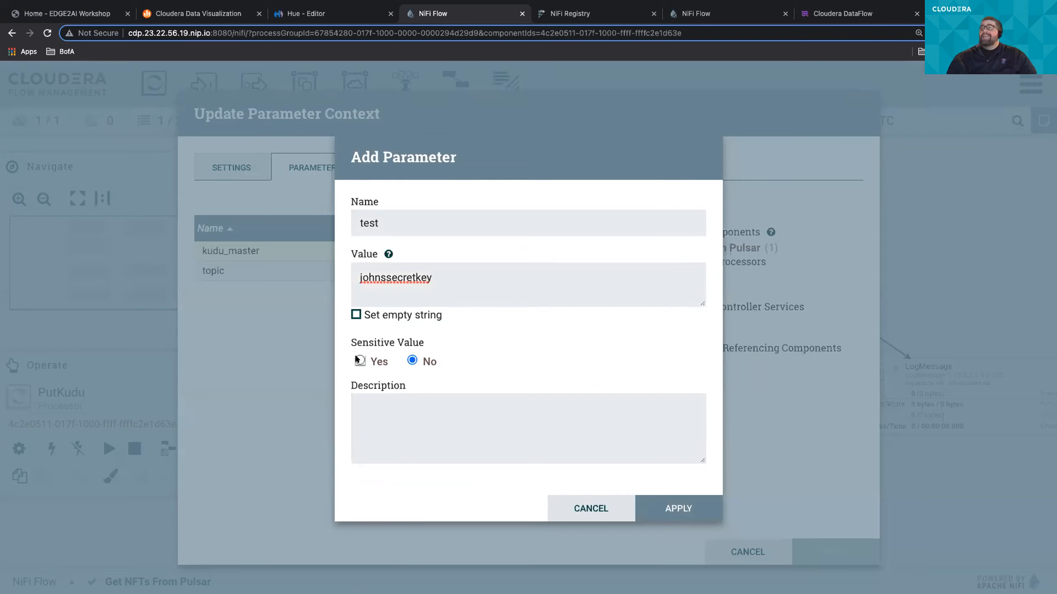
click(655, 496)
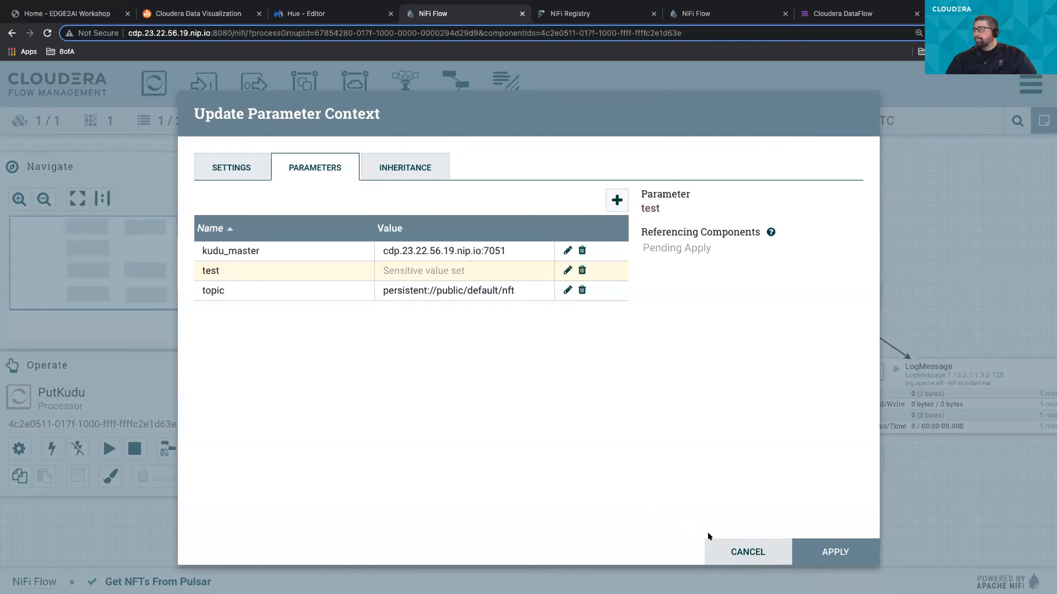
click(721, 553)
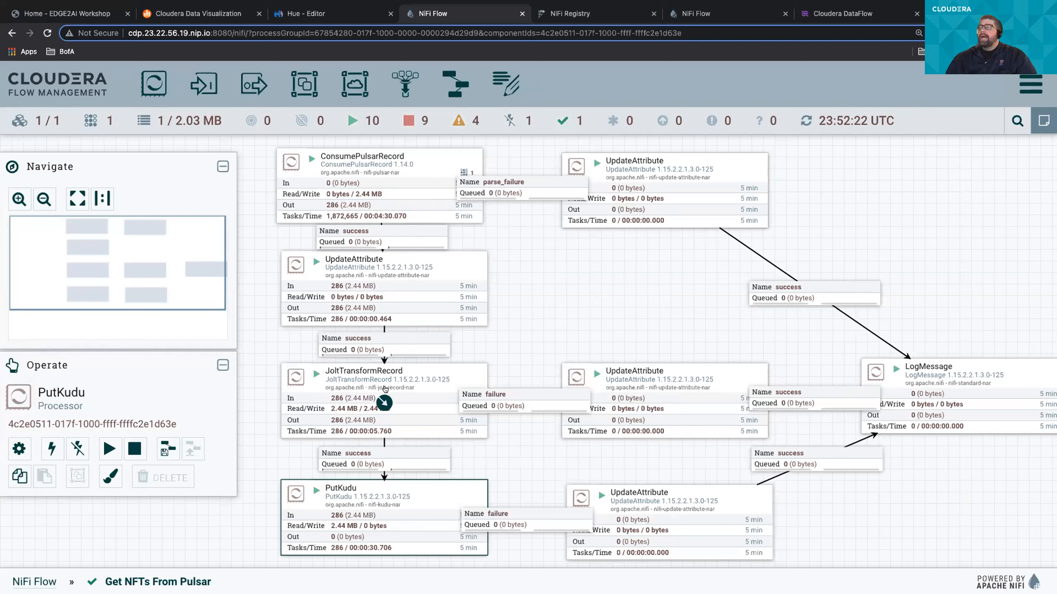
- View the Jolt Specification of the JoltTransformRecord processor and enlarge its viewer to show more of the shift operation
right_click(413, 386)
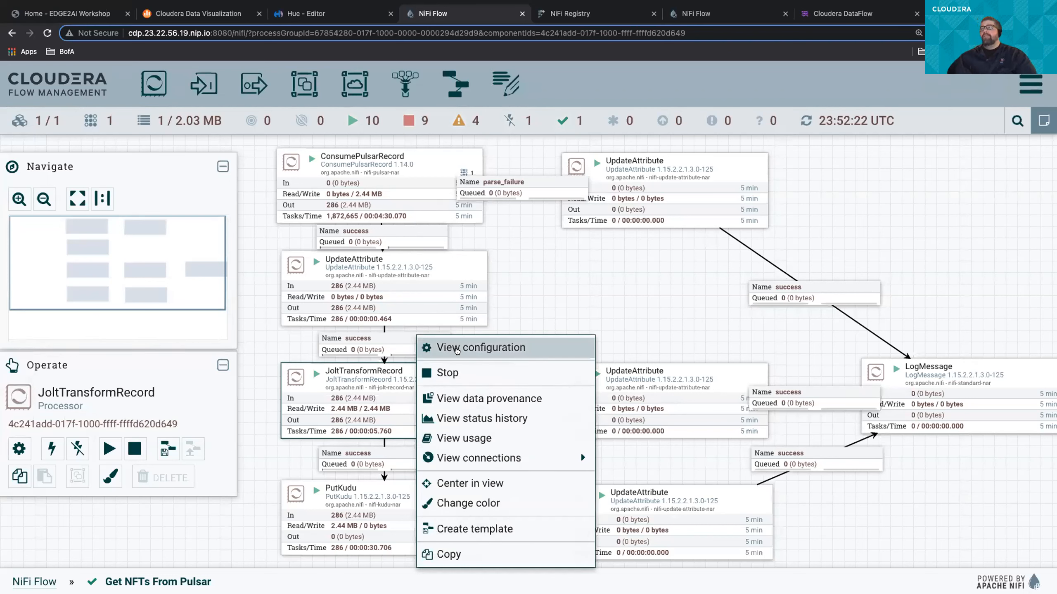
click(457, 349)
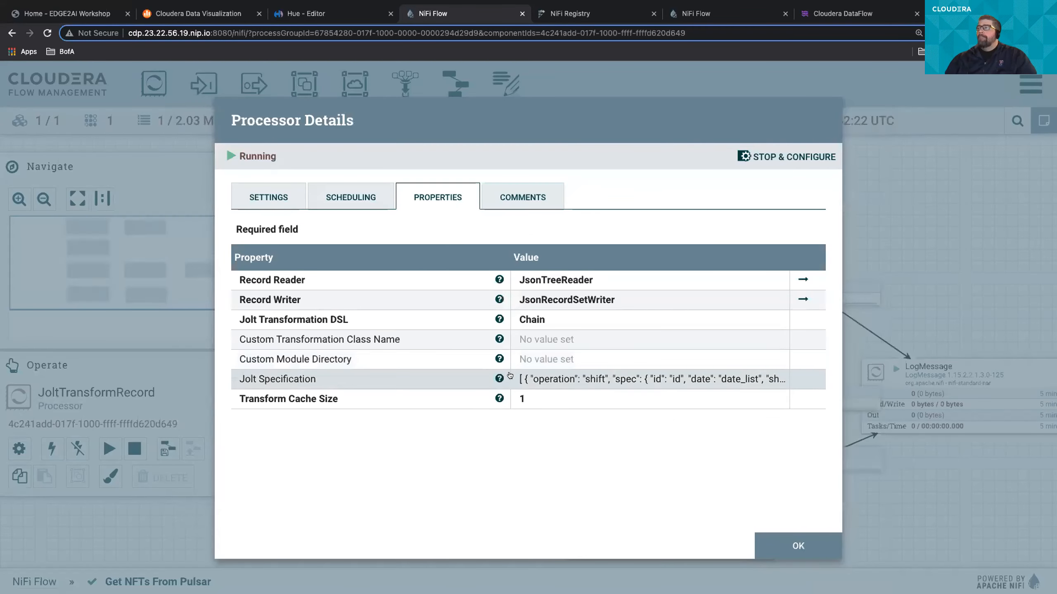
click(558, 379)
drag(558, 359, 390, 168)
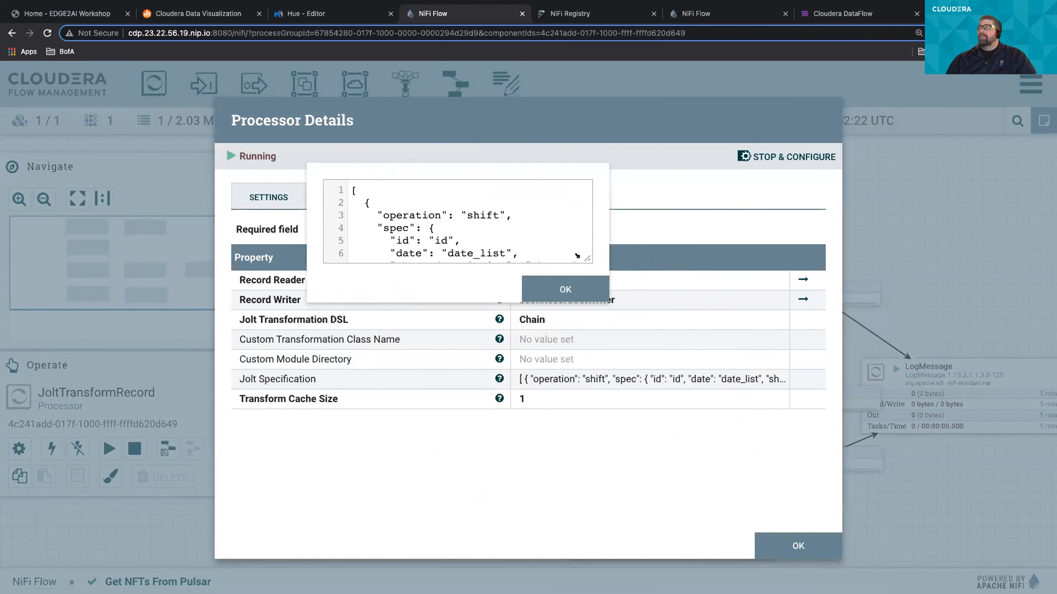
drag(585, 258, 805, 583)
drag(625, 165, 610, 81)
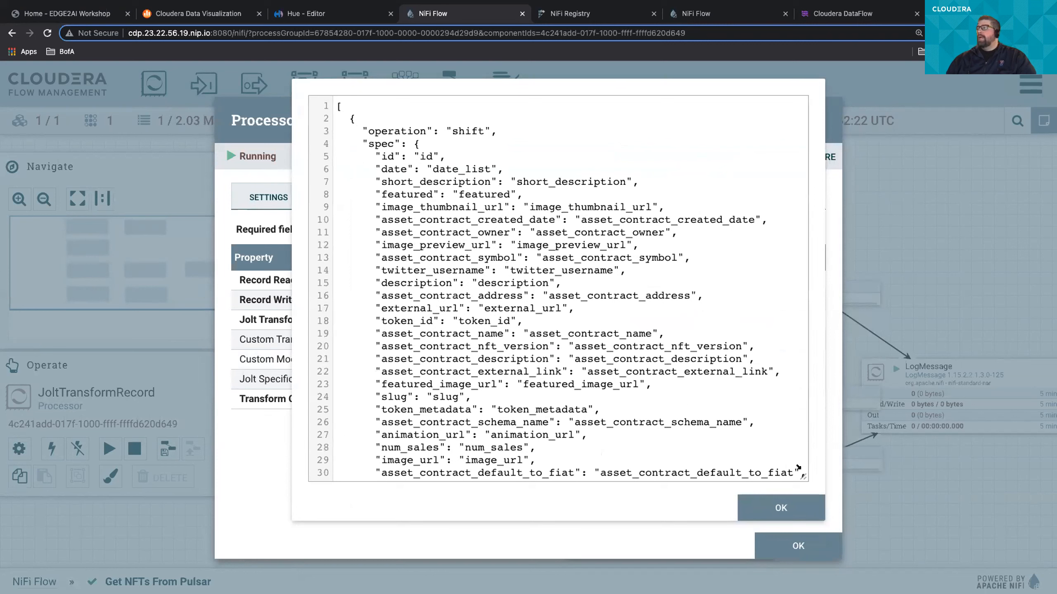
drag(802, 476, 823, 548)
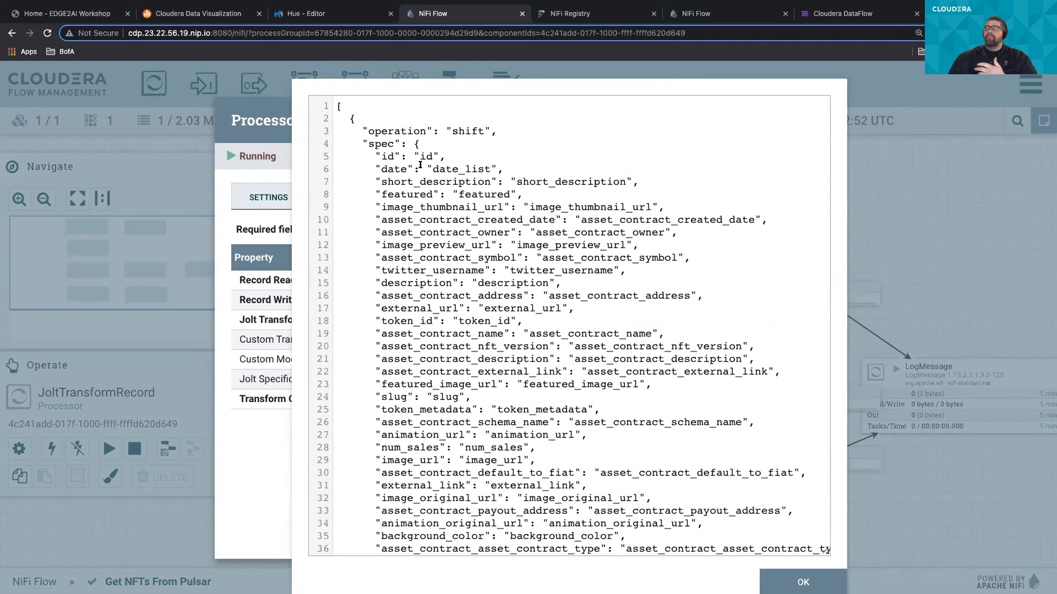
- Highlight the date key and its date_list target in the Jolt Specification, and close the specification viewer
double_click(394, 166)
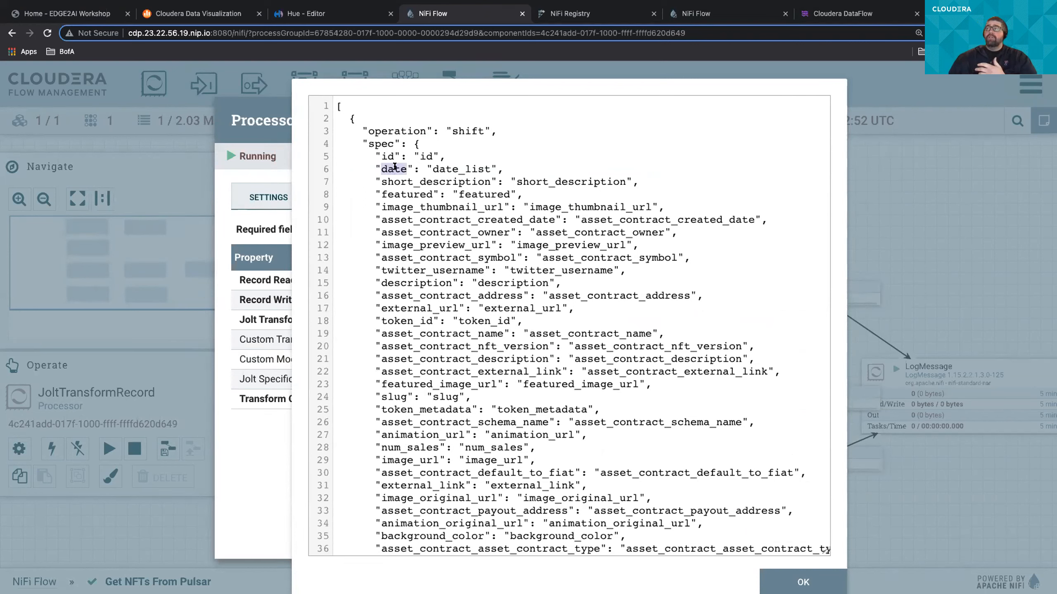
double_click(436, 167)
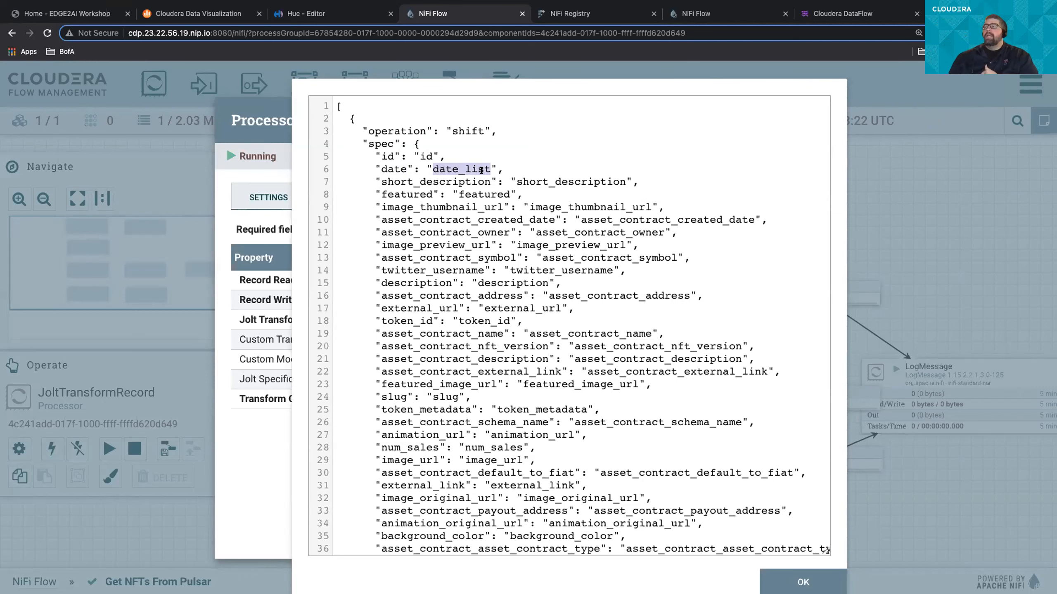
click(779, 576)
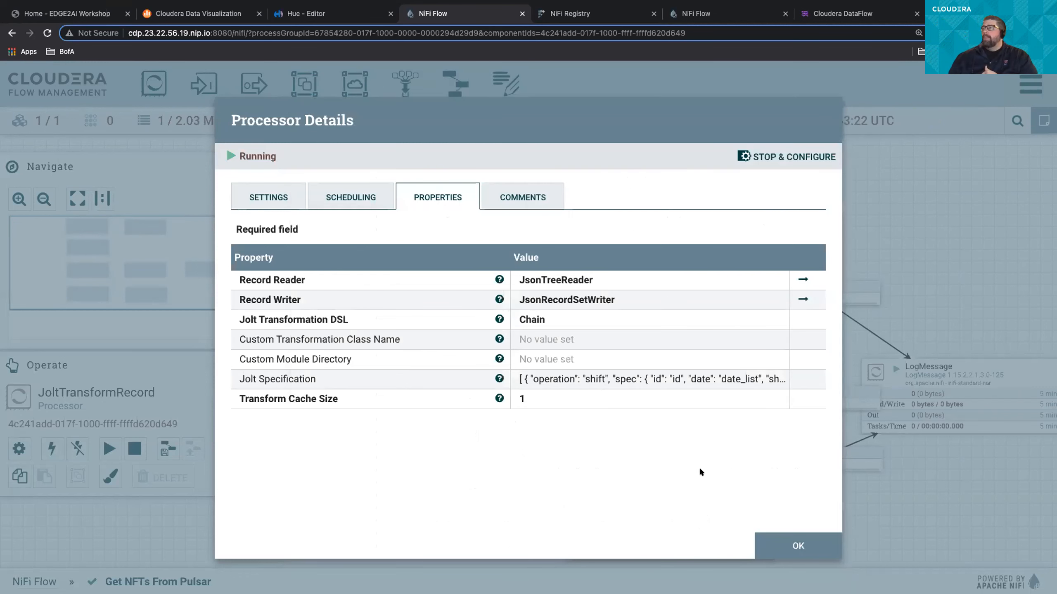
- Close the JoltTransformRecord details and view the properties of the UpdateAttribute processor on ConsumePulsarRecord's parse_failure path
click(784, 542)
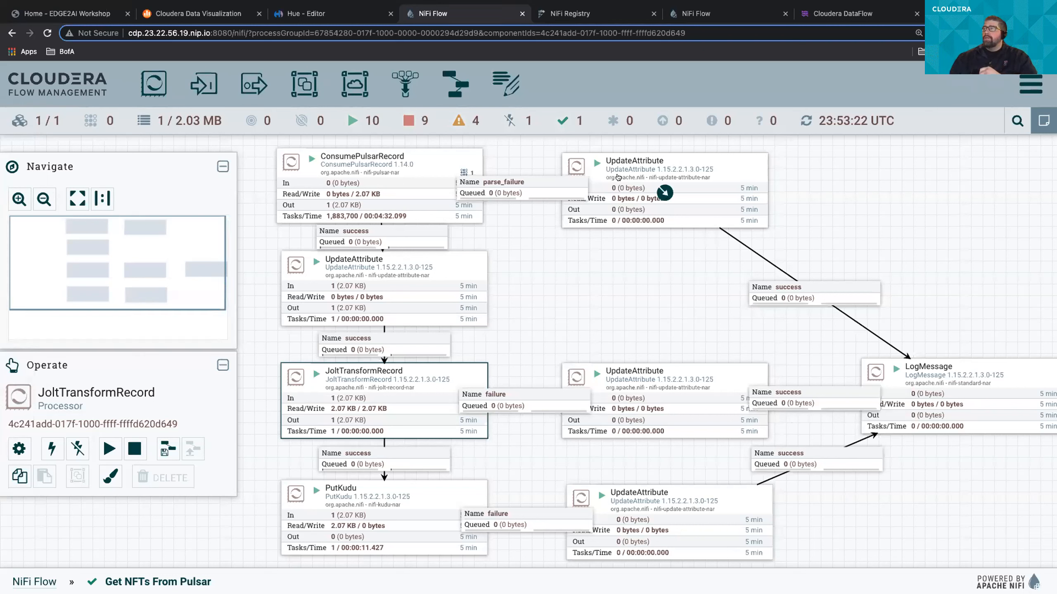
right_click(698, 184)
click(720, 196)
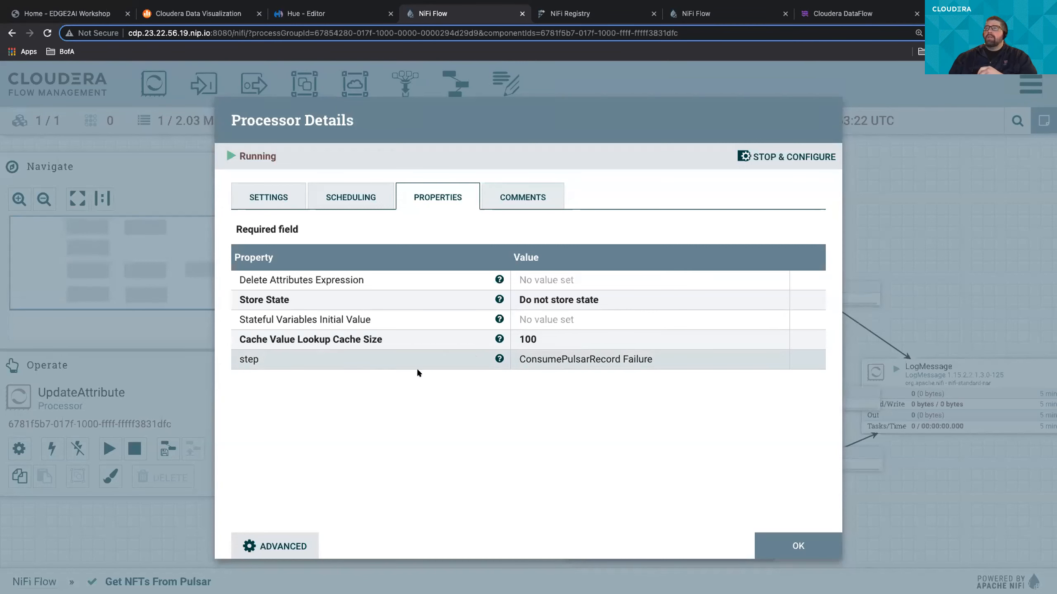
click(782, 542)
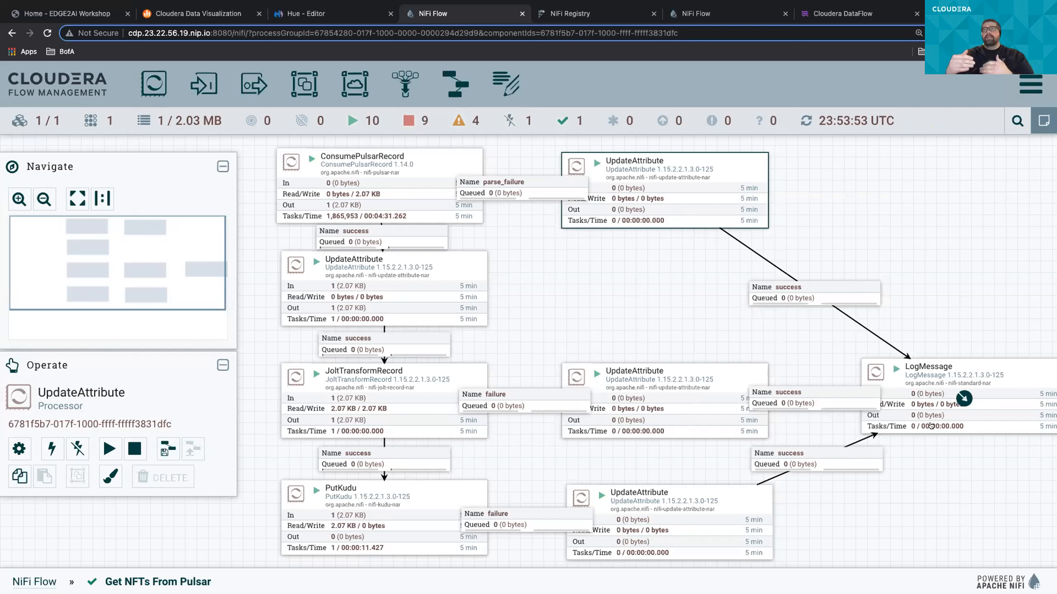
- View the LogMessage processor's properties, highlight the ${step} expression in its Log message, and close the details
click(925, 395)
right_click(926, 396)
click(942, 347)
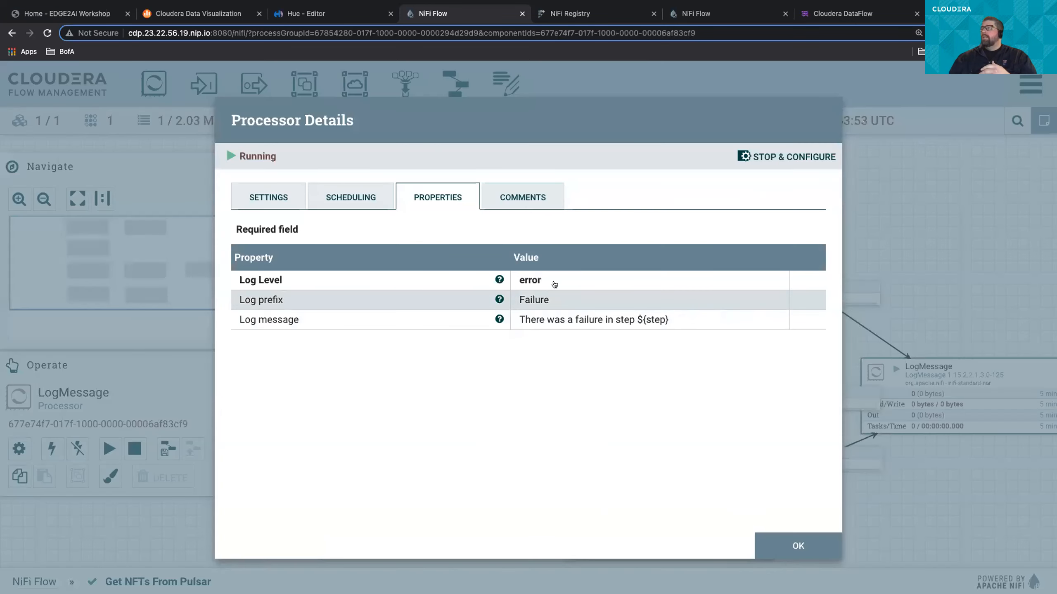
click(656, 319)
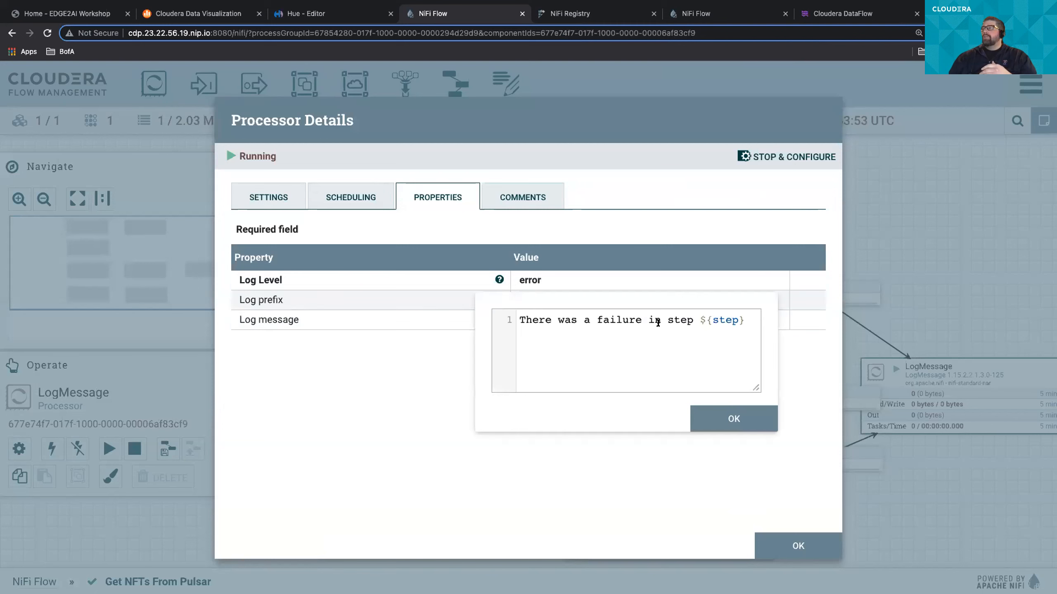
drag(699, 317, 742, 326)
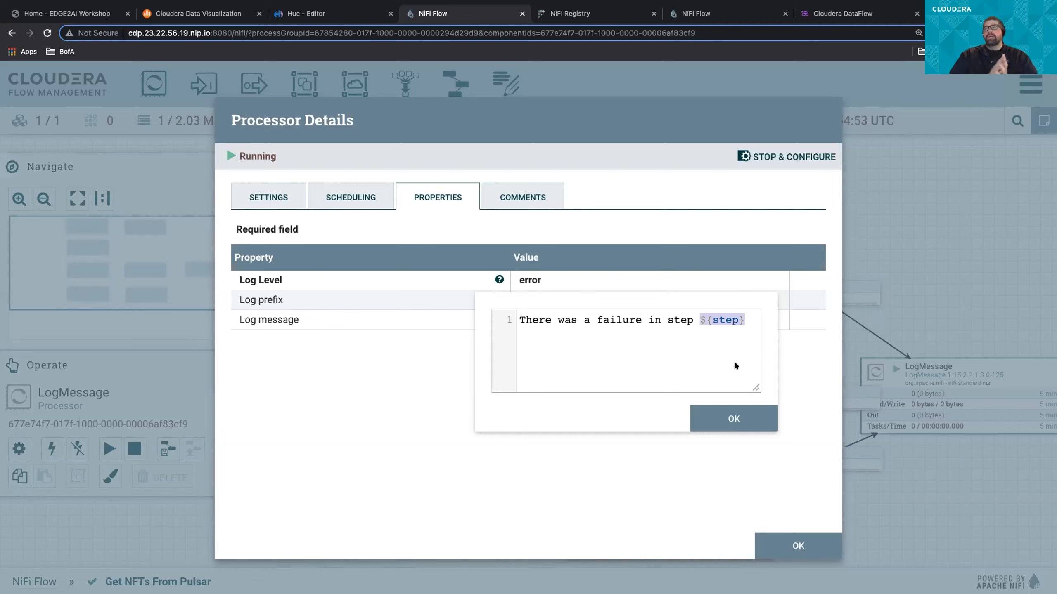
click(745, 420)
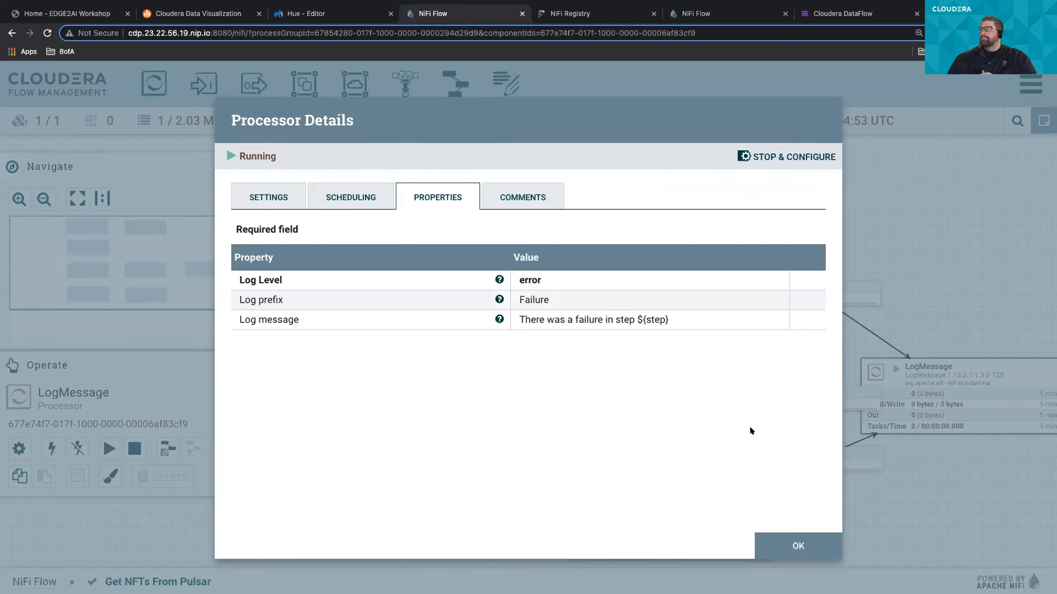
click(777, 539)
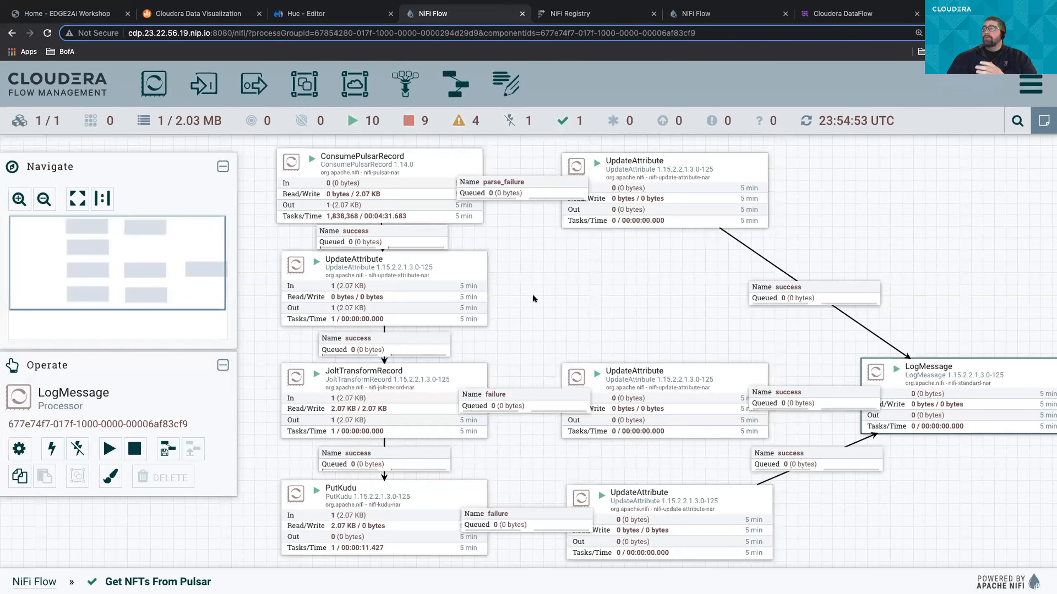
- Switch to the Hue editor and reduce the page zoom to 90% to show more of the nft2 query results
click(353, 14)
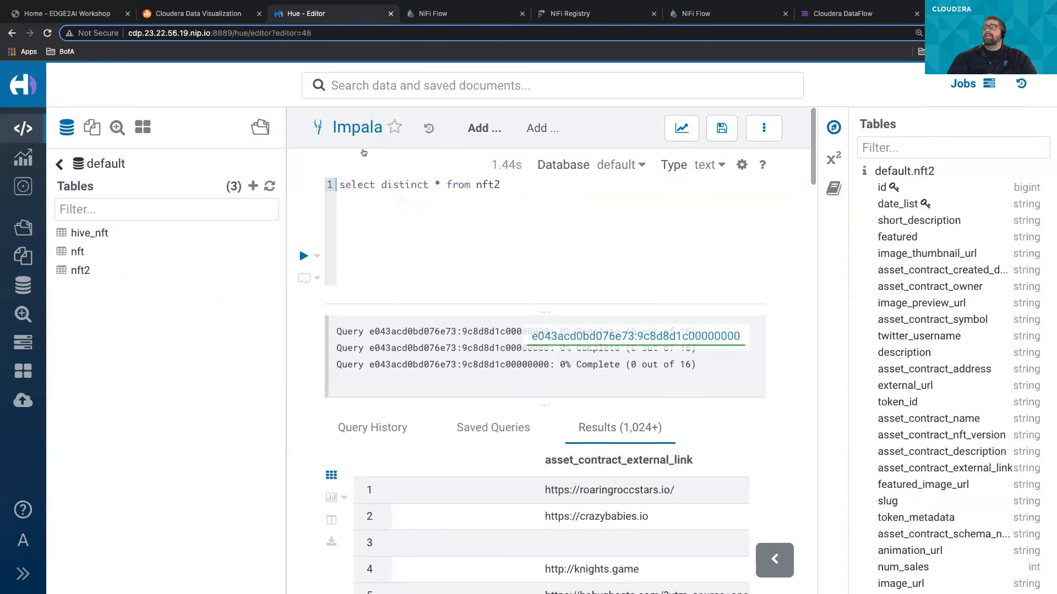
click(409, 225)
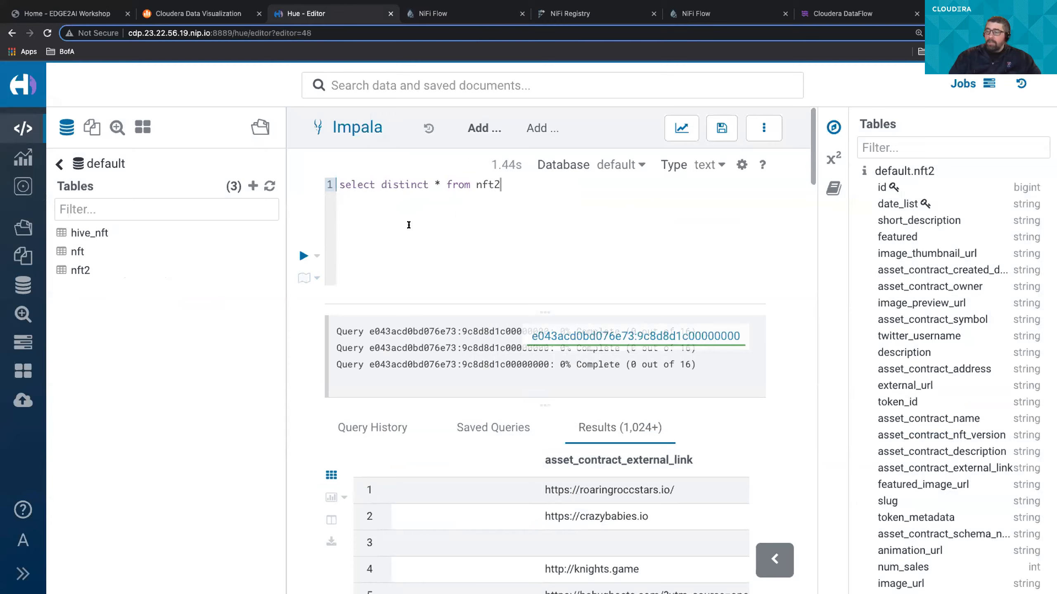
key(ctrl+minus)
key(ctrl+minus)
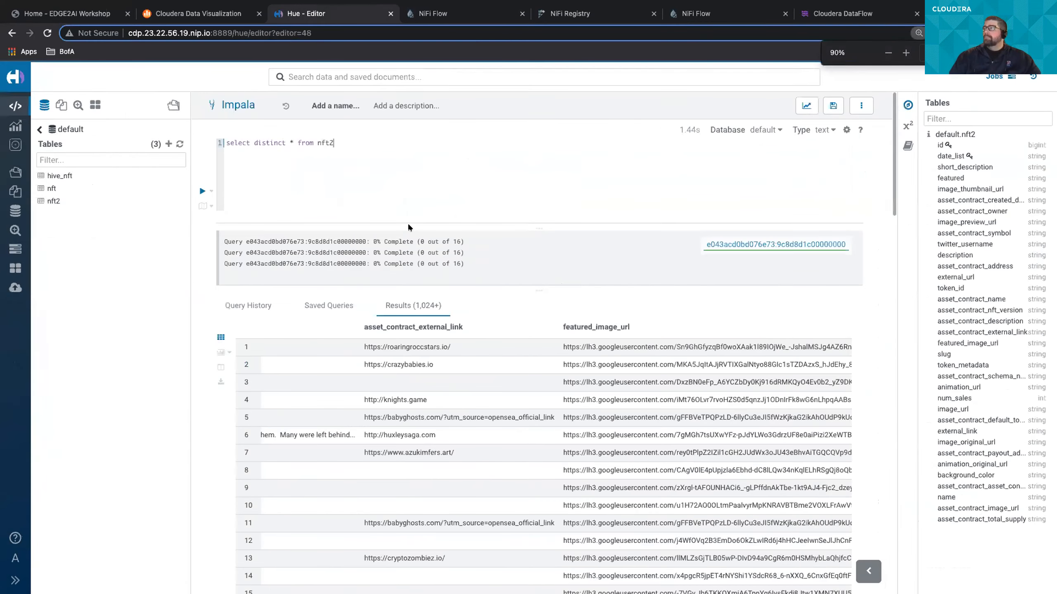
key(ctrl+minus)
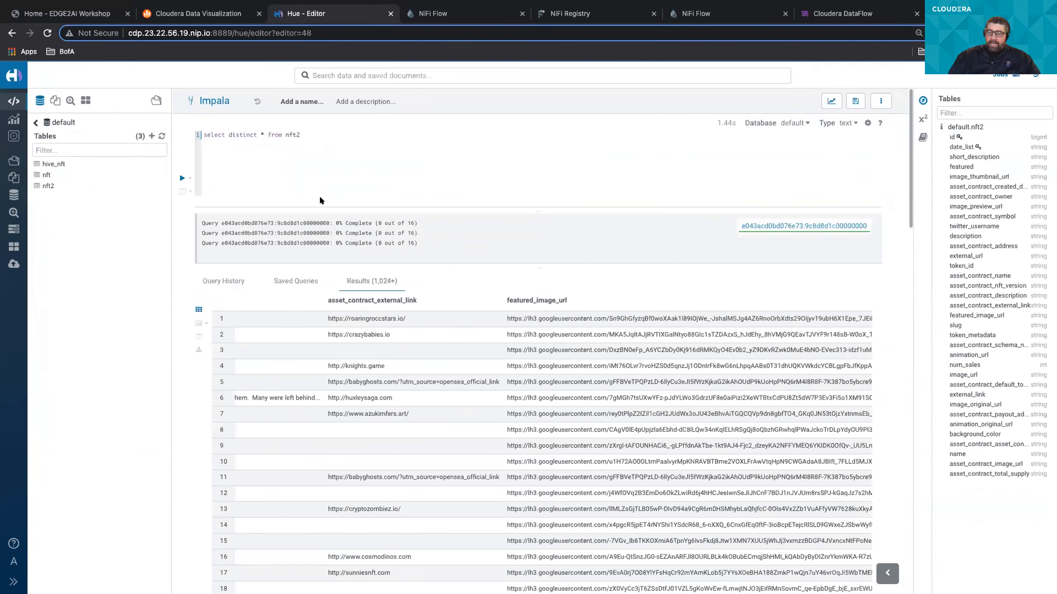
key(ctrl+plus)
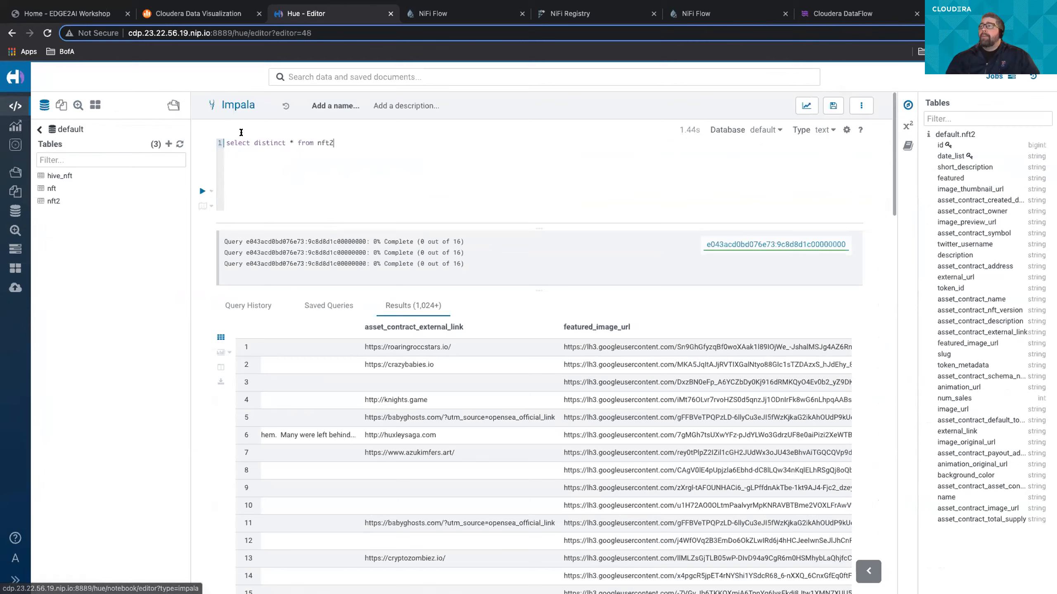
- Examine the nft2 result columns from asset_contract_external_link back to asset_contract_owner, and show the query history
scroll(310, 414, left, 5)
scroll(310, 414, left, 5)
scroll(310, 412, left, 5)
scroll(310, 412, left, 10)
scroll(310, 414, left, 15)
scroll(310, 414, left, 15)
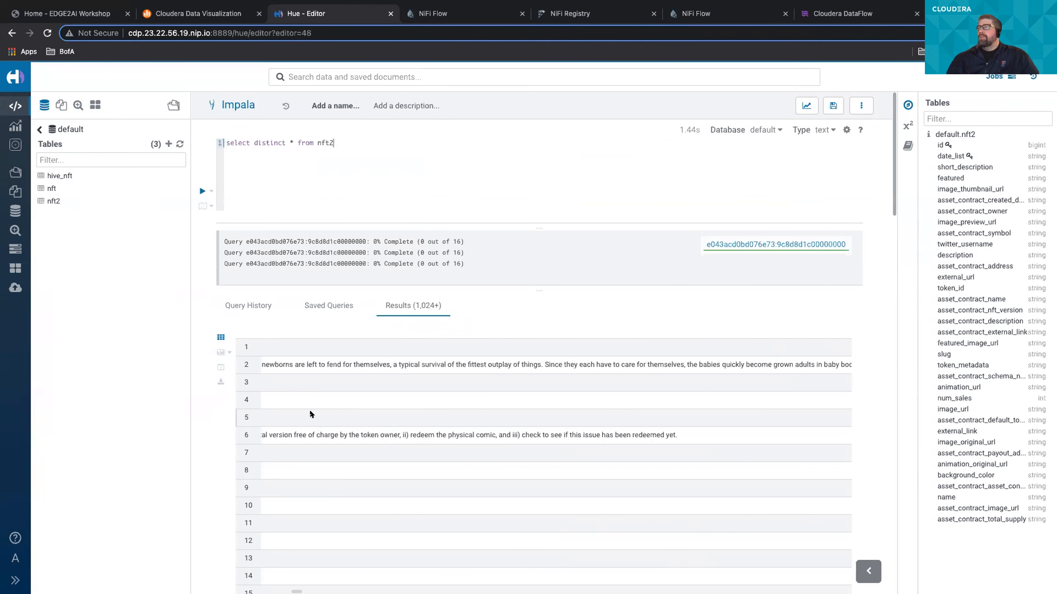
scroll(310, 414, left, 12)
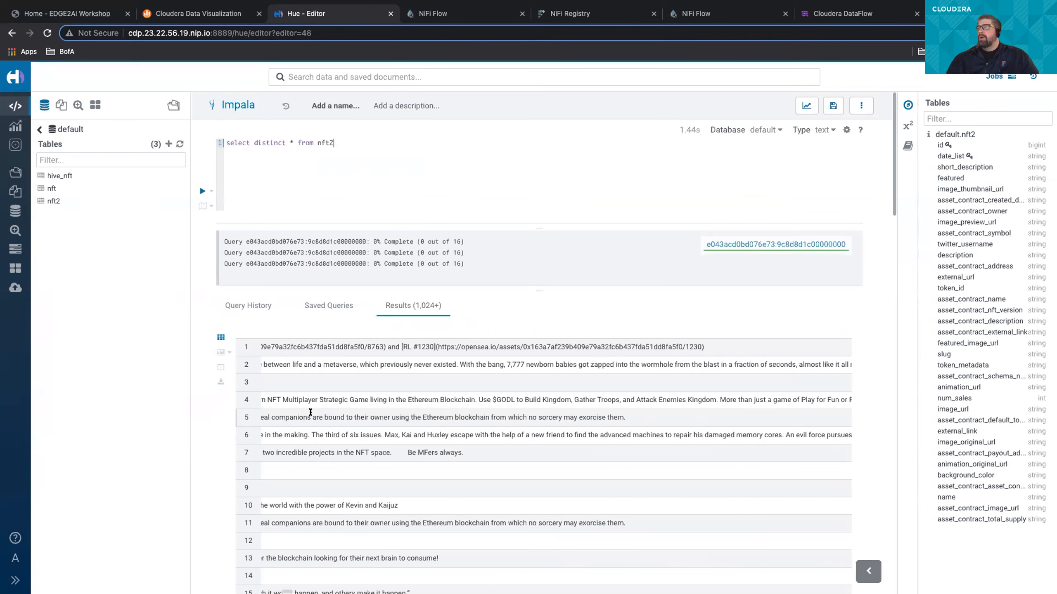
scroll(310, 414, left, 15)
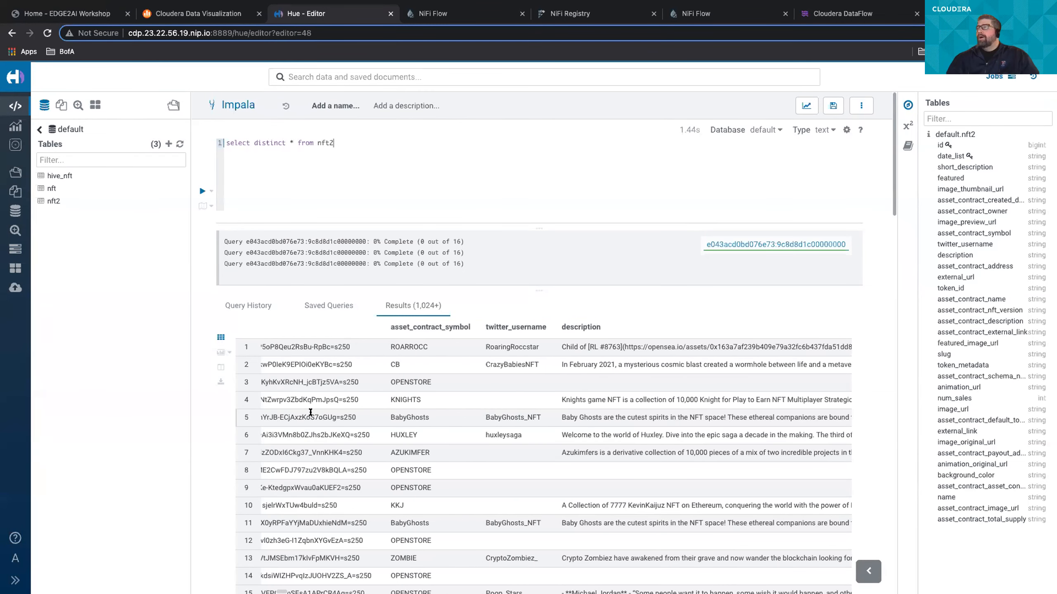
scroll(310, 412, left, 15)
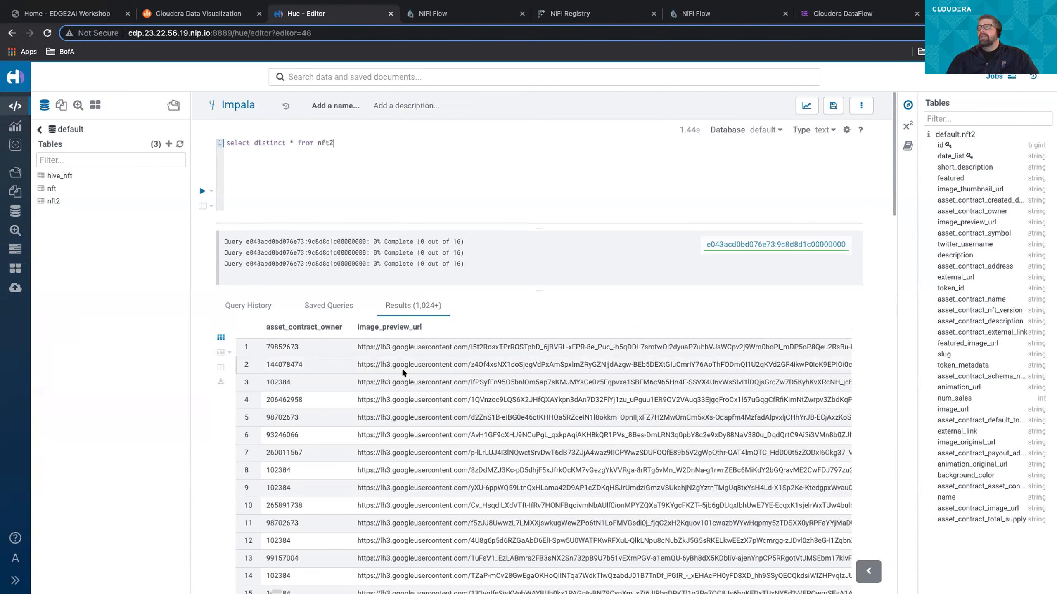
click(267, 303)
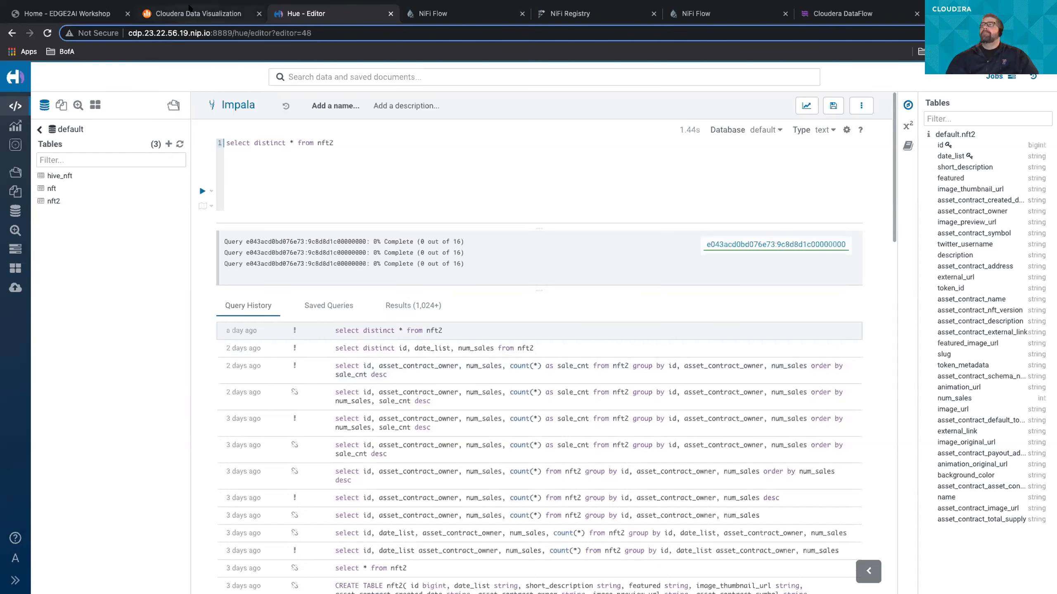
- Switch to Cloudera Data Visualization and open the NFT dataset's fields for editing
click(208, 15)
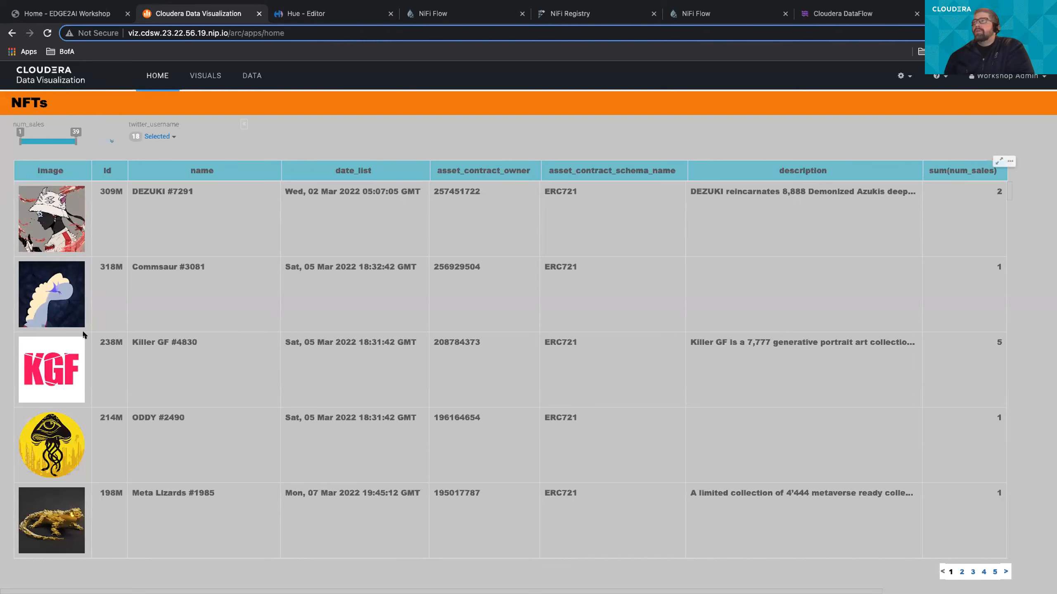
click(249, 75)
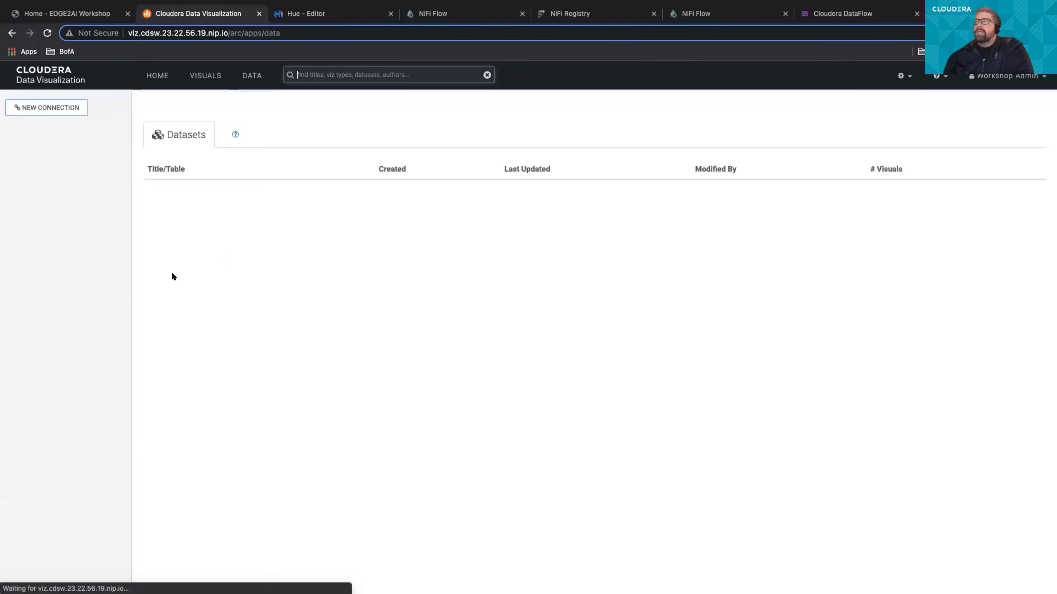
click(155, 199)
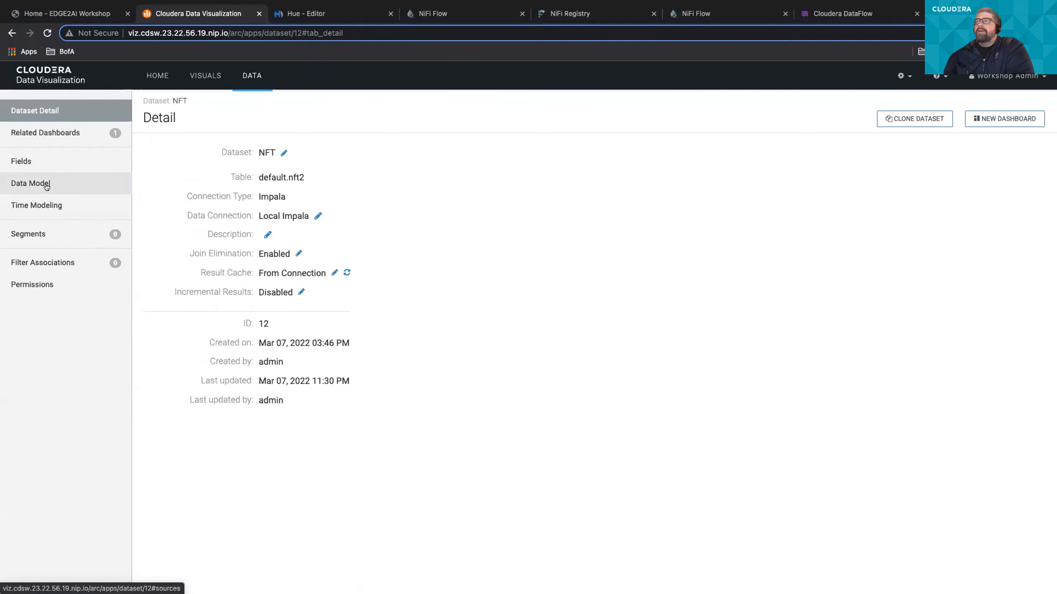
click(50, 162)
click(222, 119)
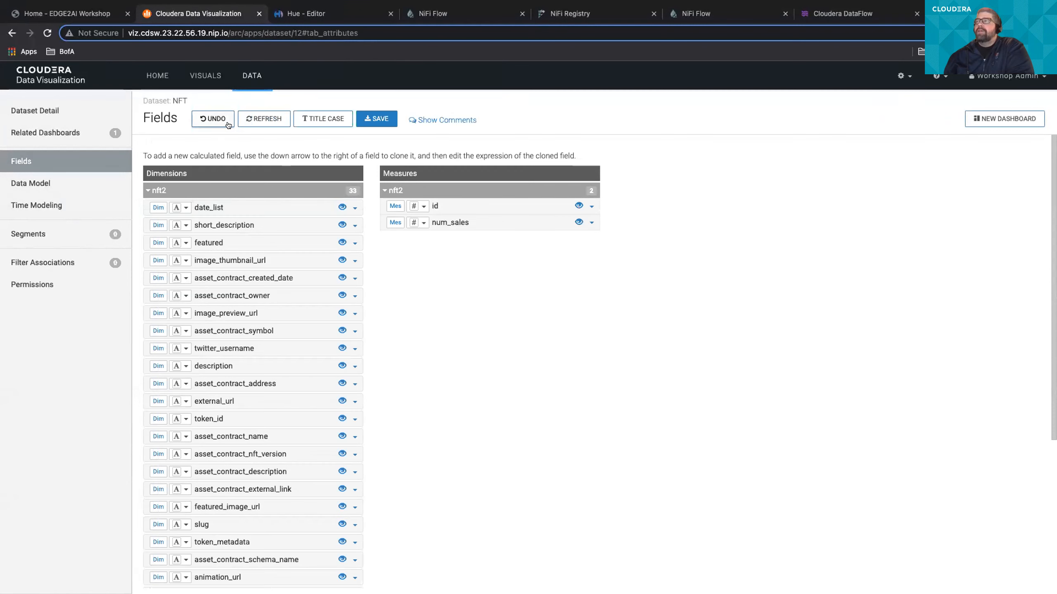
- View the Custom Javascript display format of the image field, and cancel the field editor without changes
scroll(274, 370, down, 2)
scroll(273, 370, down, 3)
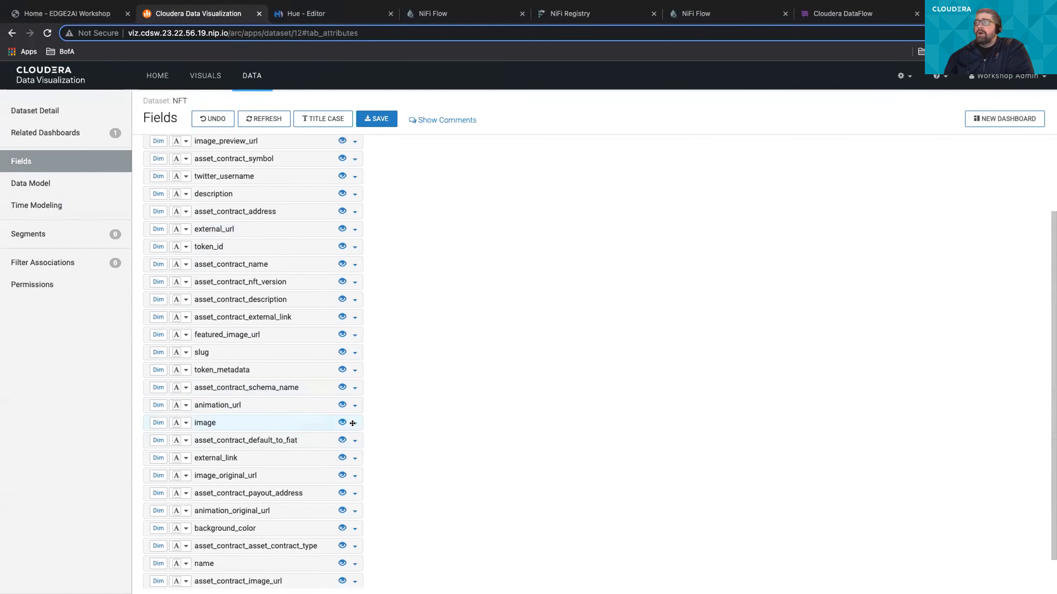
click(354, 423)
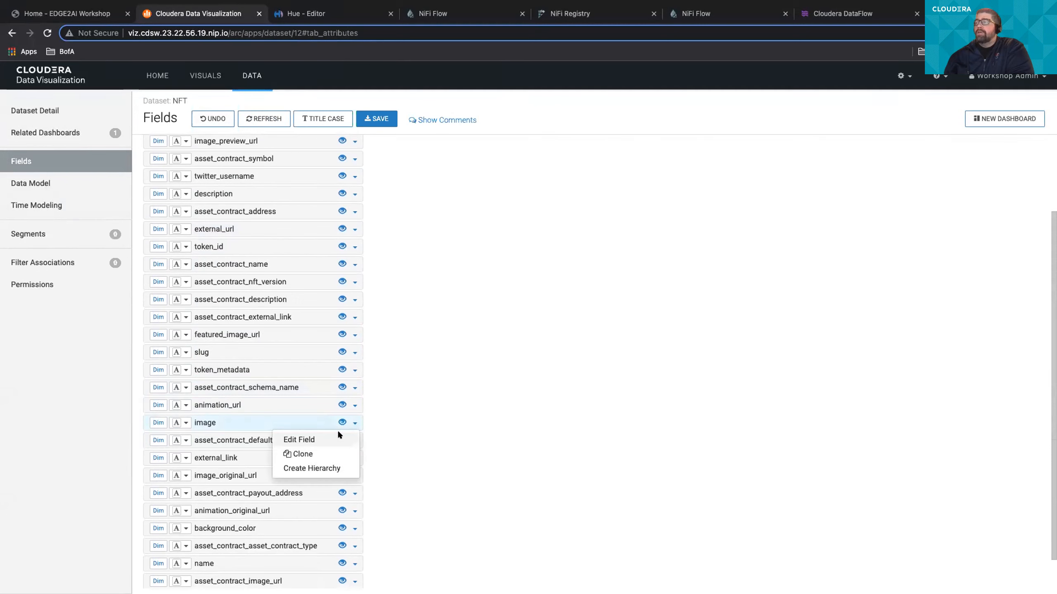
click(337, 437)
click(471, 134)
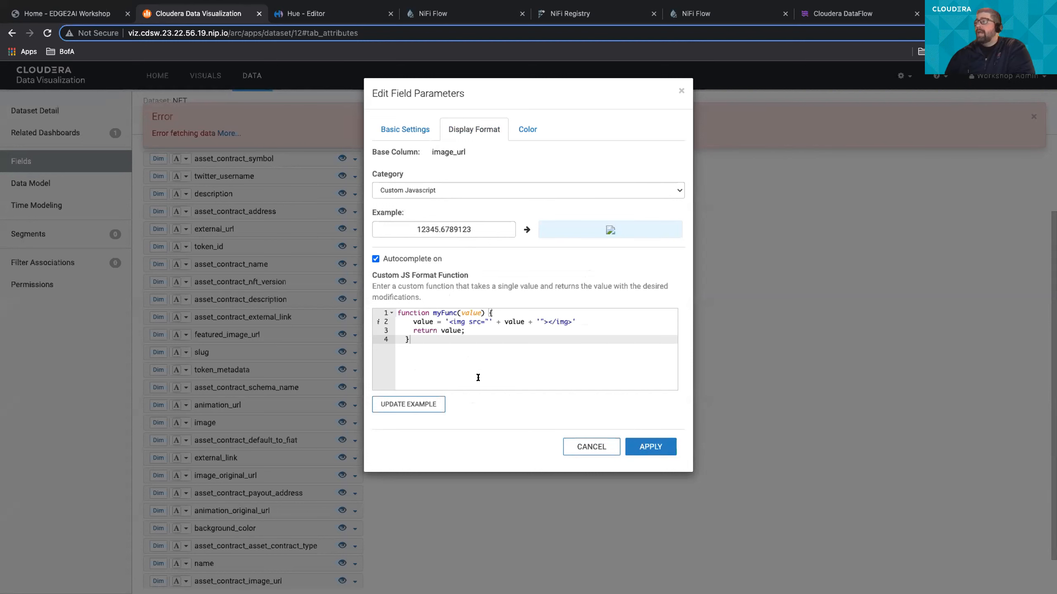
click(584, 448)
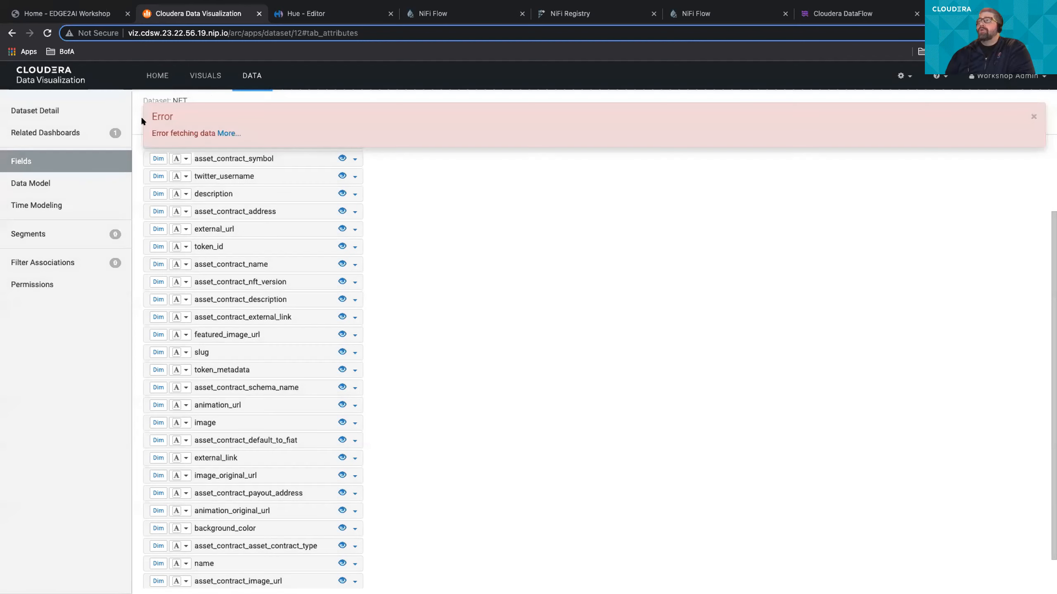
- Return to the NFTs dashboard, browse the table, and show the detailed data for the image of NFT #2175
click(149, 81)
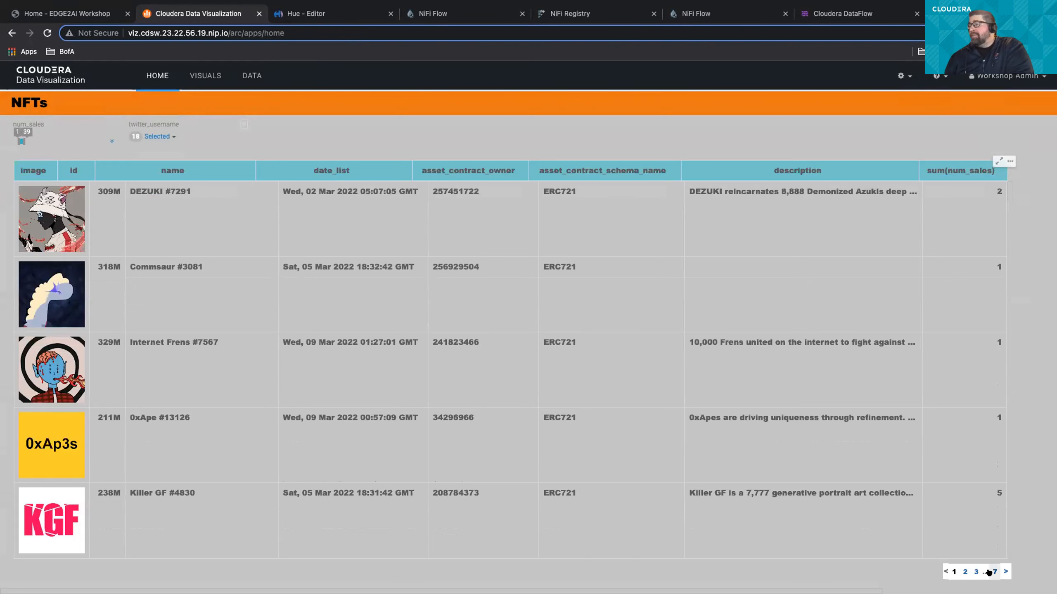
scroll(109, 378, down, 3)
scroll(109, 378, down, 9)
click(51, 297)
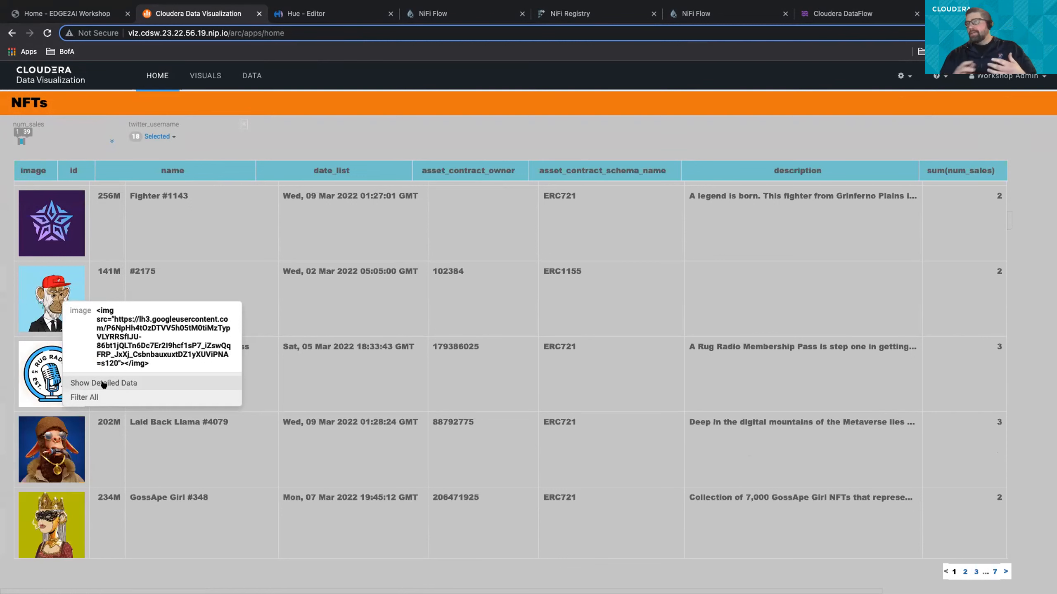
click(104, 383)
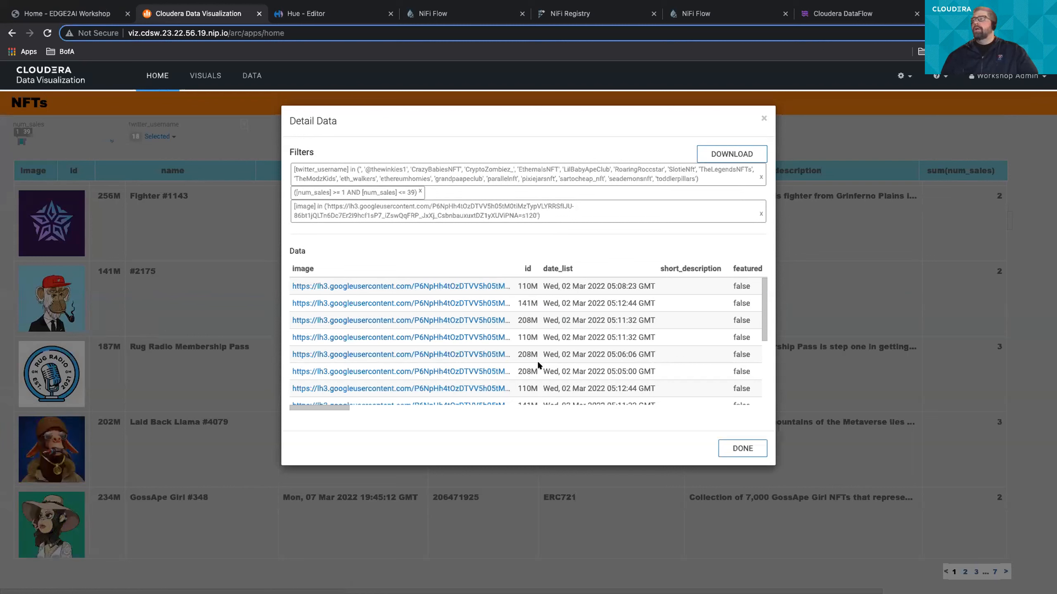
- Look through the detail data rows and highlight the hour of a timestamp in the date_list column
scroll(539, 367, down, 2)
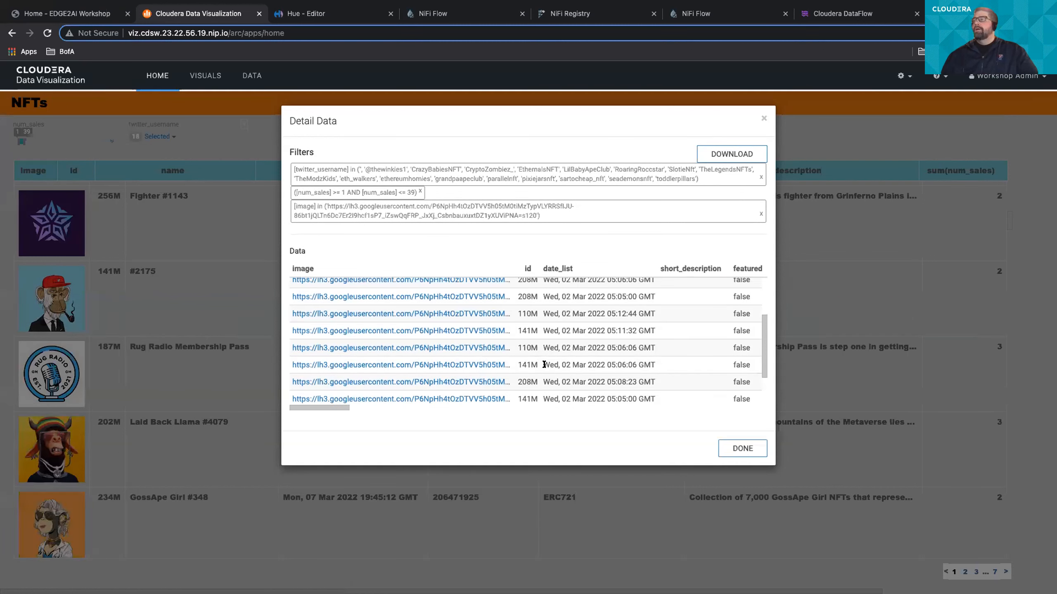
scroll(544, 364, up, 3)
scroll(543, 365, right, 2)
scroll(538, 365, right, 2)
scroll(515, 338, up, 1)
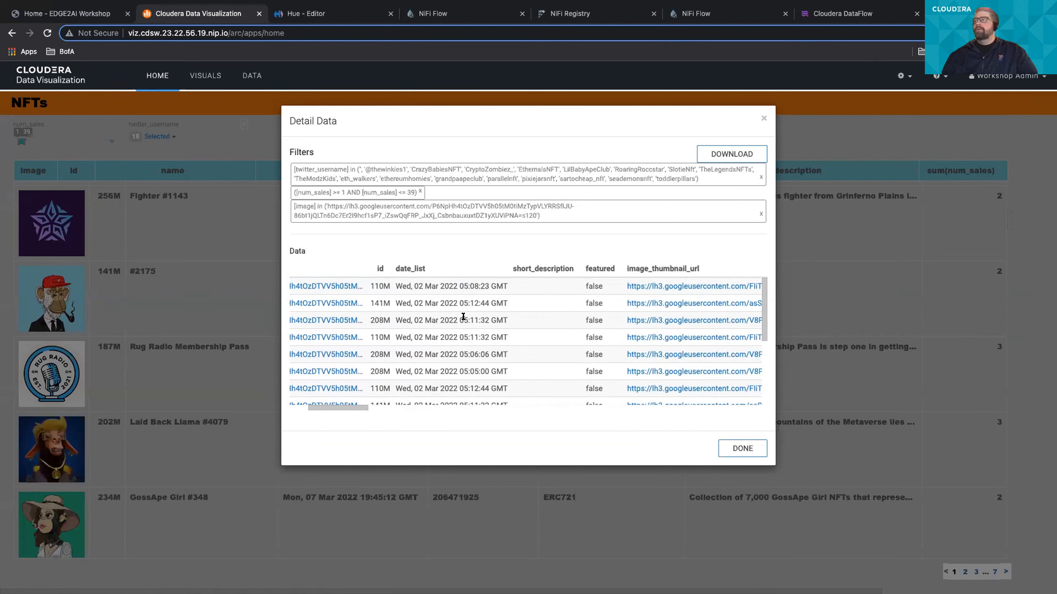
double_click(459, 334)
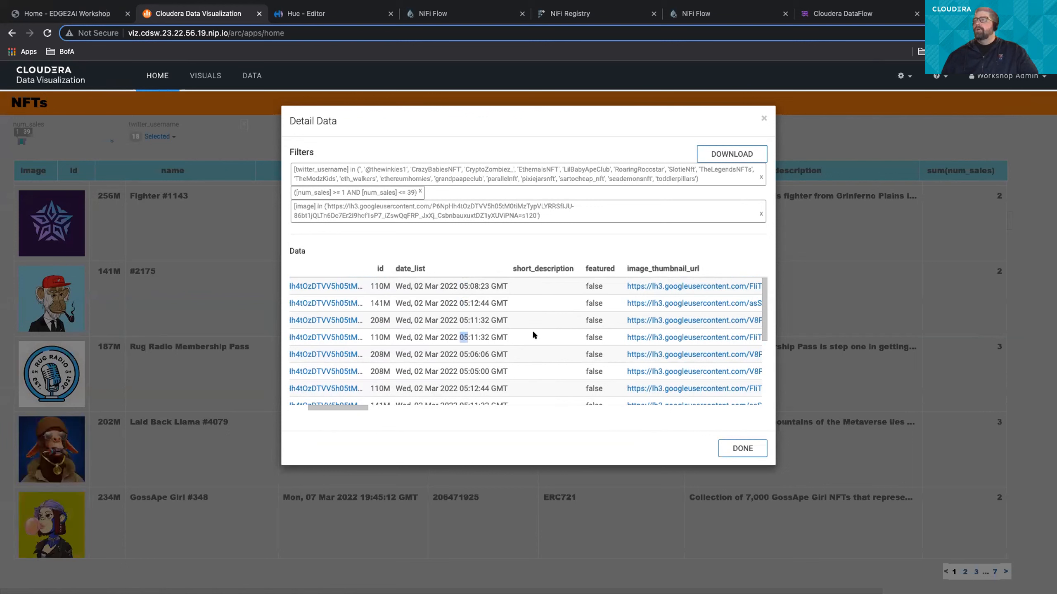
- Bring the asset_contract_owner column into view in the detail data and highlight its values row by row
scroll(534, 335, right, 5)
double_click(514, 285)
double_click(514, 302)
double_click(513, 320)
click(513, 347)
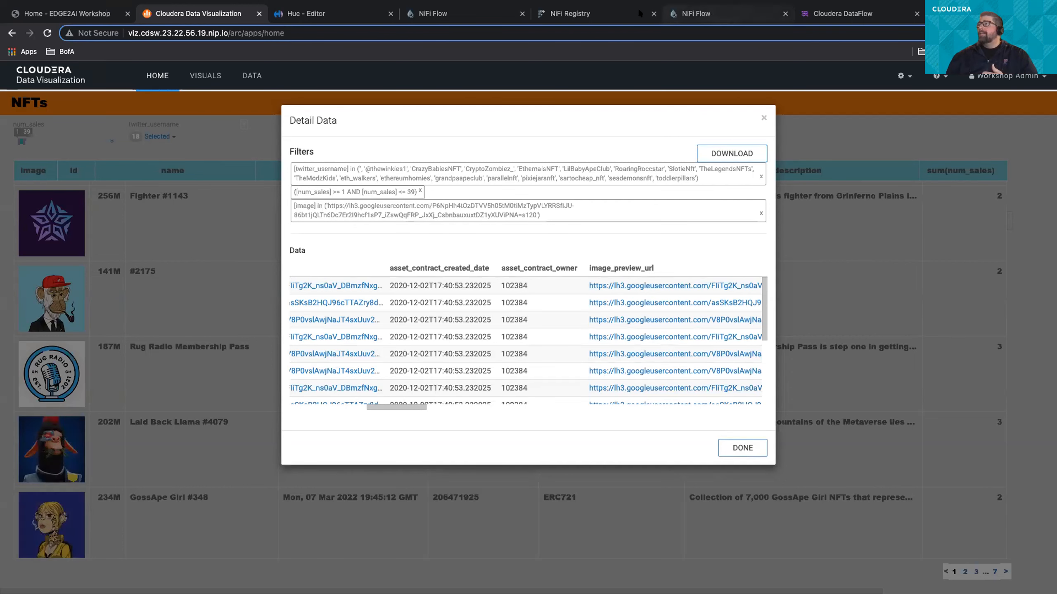
- Switch to the second NiFi flow containing InvokeHTTP and view the properties of its JoltTransformJSON processor
click(714, 14)
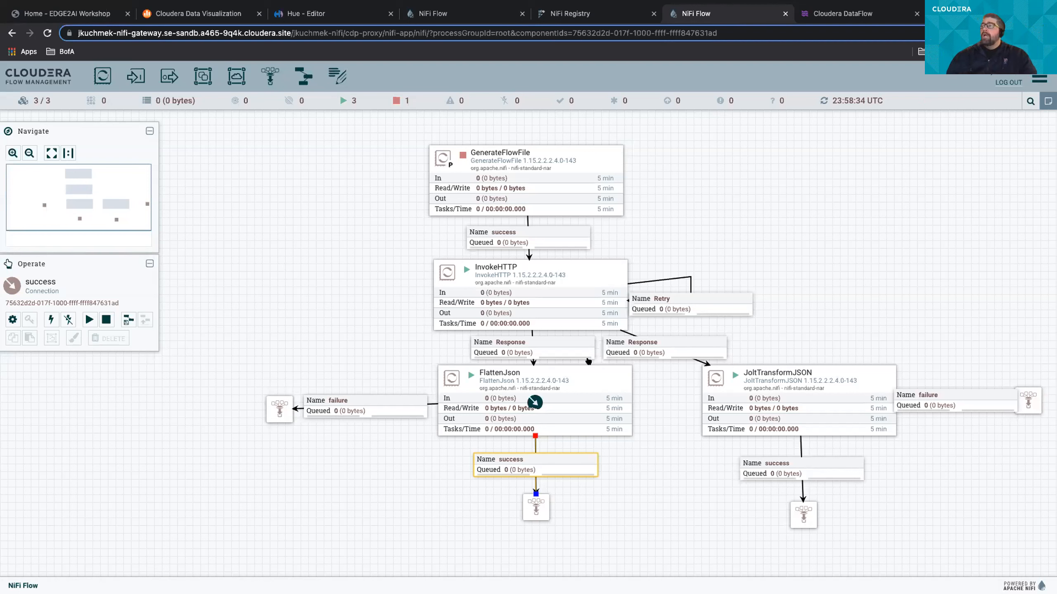
right_click(750, 391)
click(762, 395)
click(446, 240)
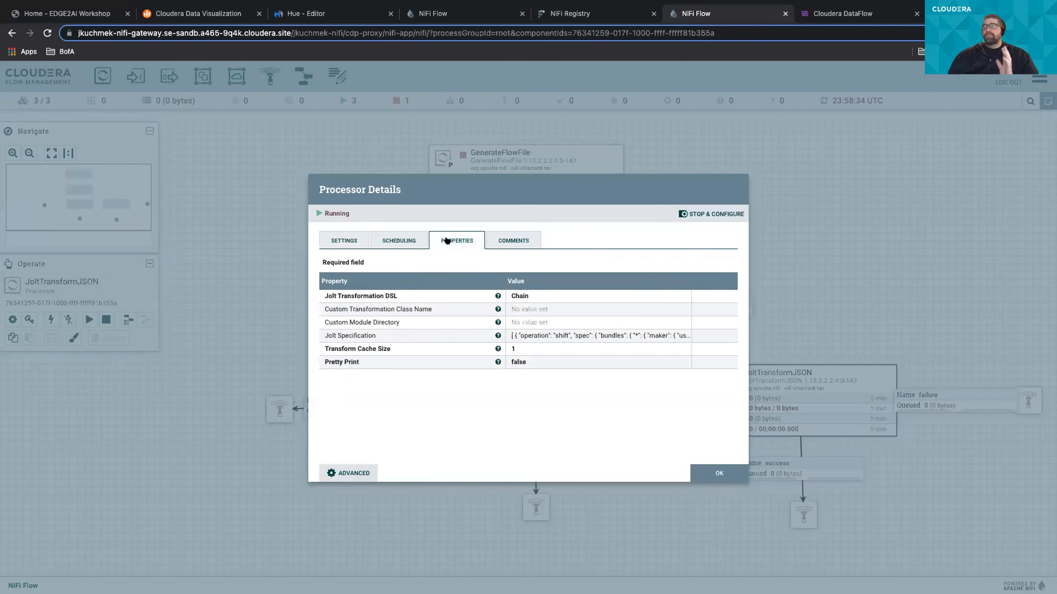
- View the full Jolt Specification of the JoltTransformJSON processor in an enlarged viewer, and close the processor details
click(532, 335)
drag(523, 314, 352, 122)
drag(485, 177, 765, 554)
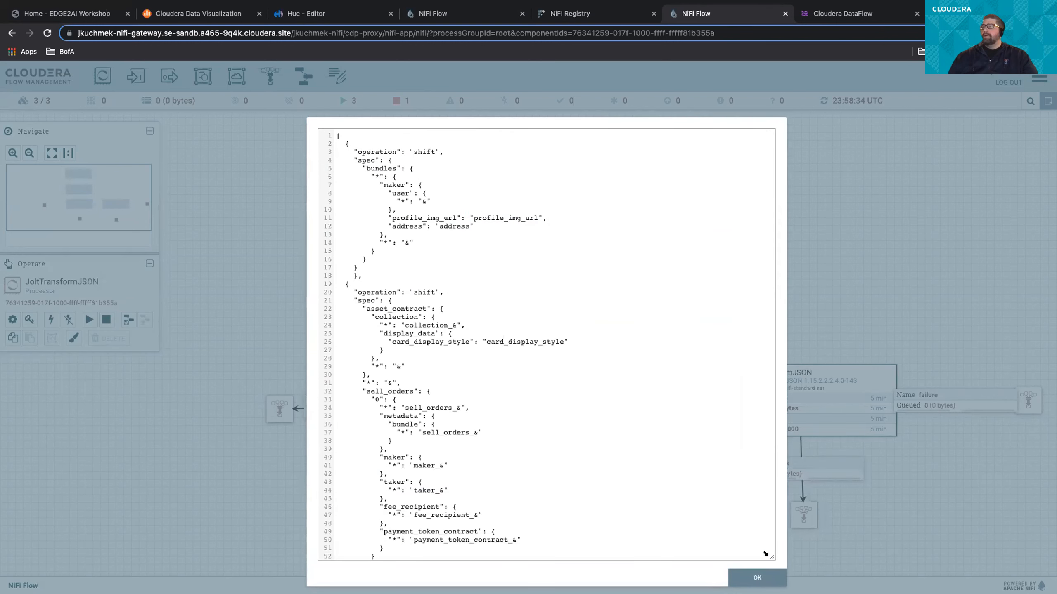
scroll(582, 456, down, 3)
scroll(577, 458, up, 3)
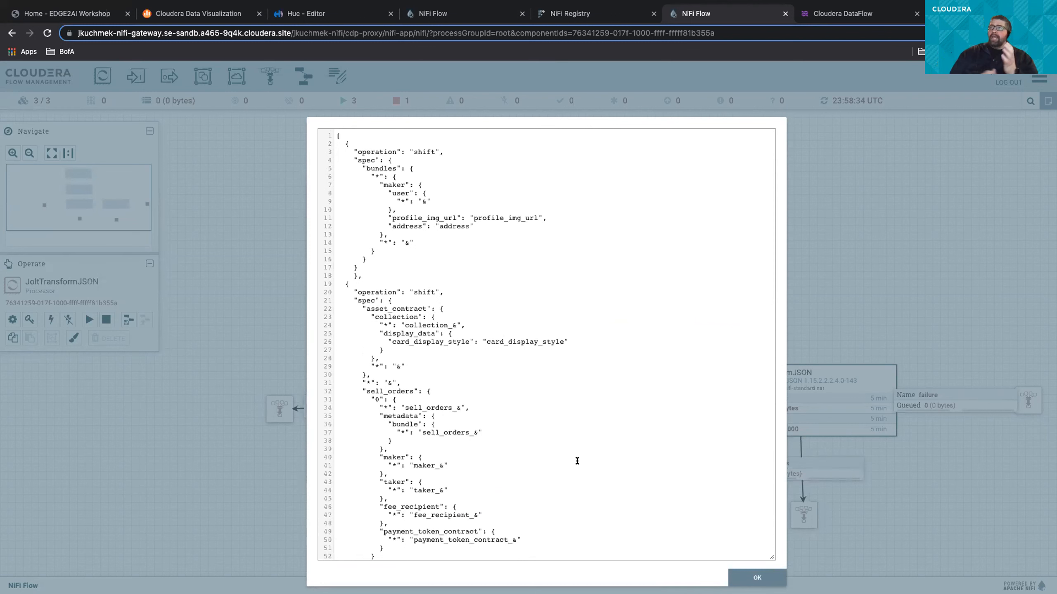
click(749, 577)
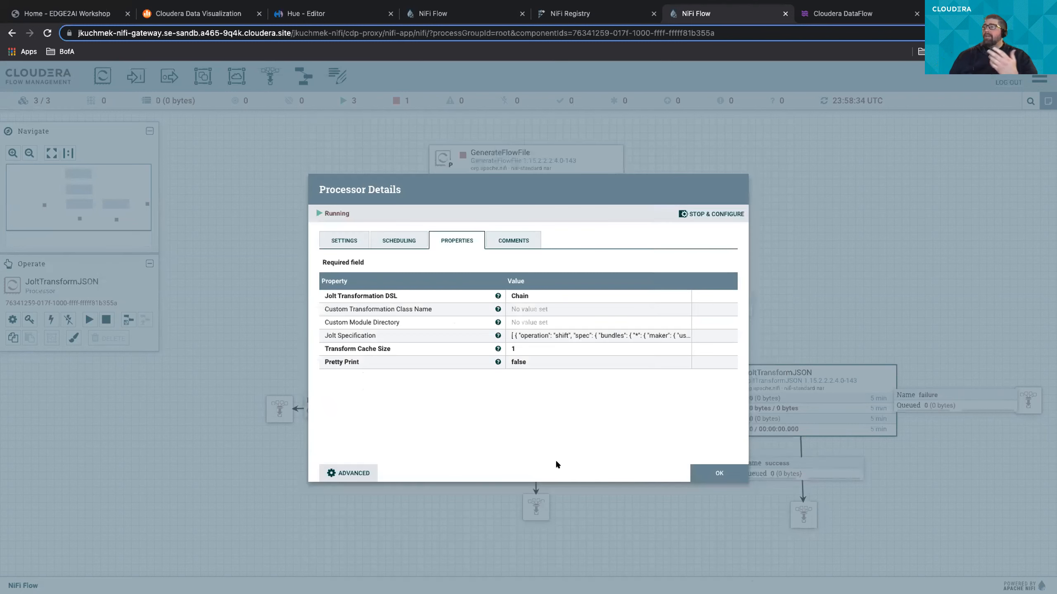
click(719, 474)
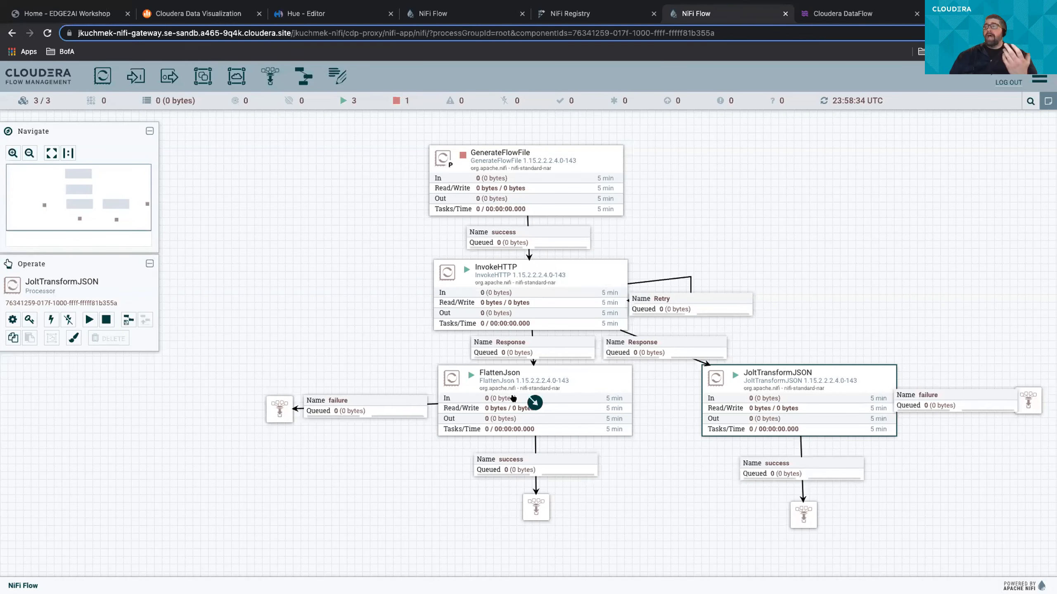
- Run the GenerateFlowFile processor once and refresh the flow's statistics
right_click(574, 177)
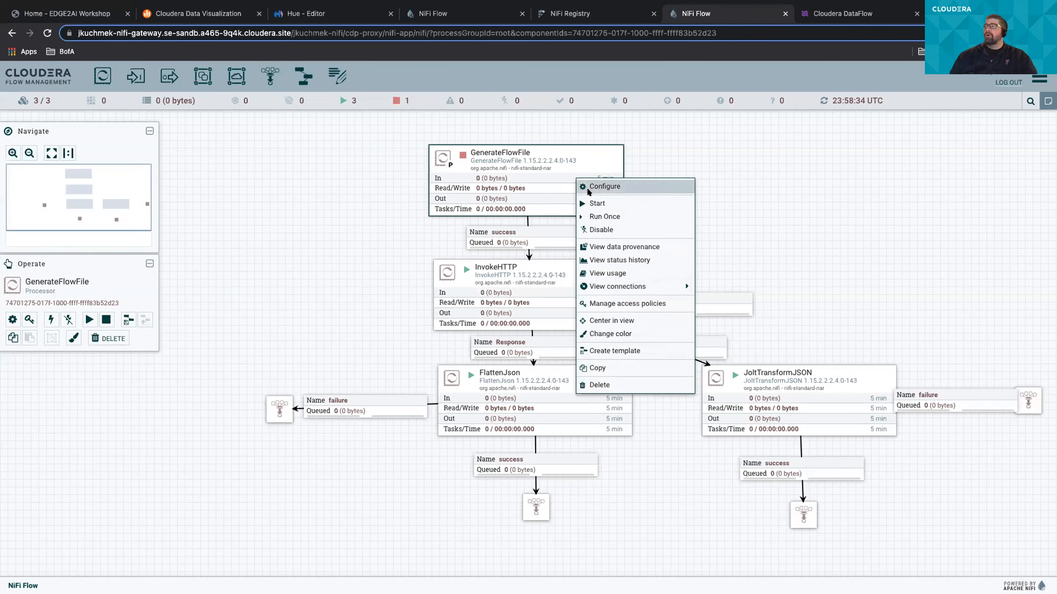
click(587, 216)
right_click(735, 191)
click(738, 196)
right_click(690, 196)
click(696, 202)
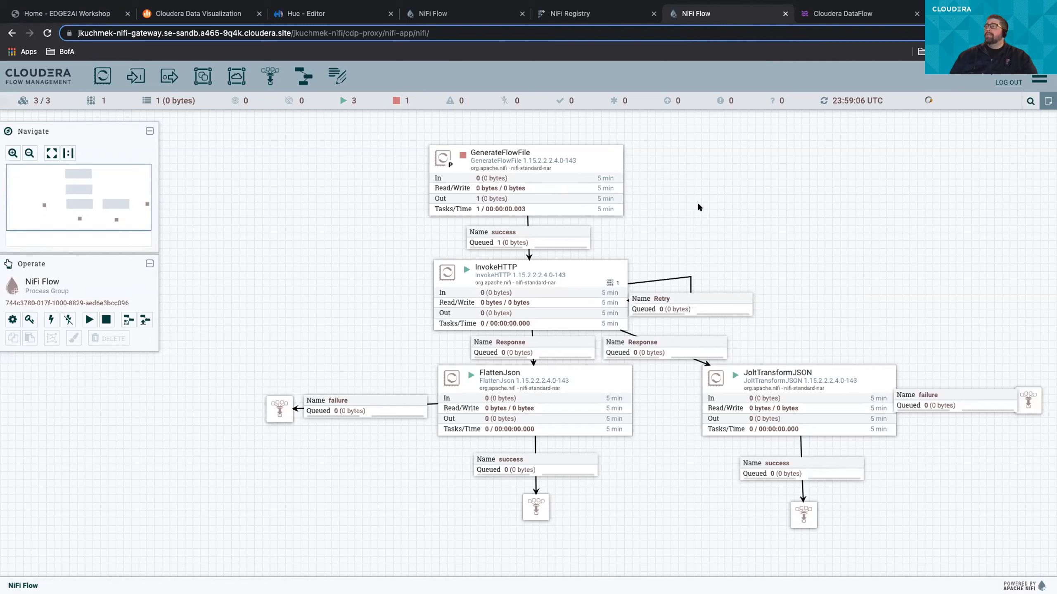
- List the queue on FlattenJson's success connection and view its flowfile content as formatted JSON
click(520, 467)
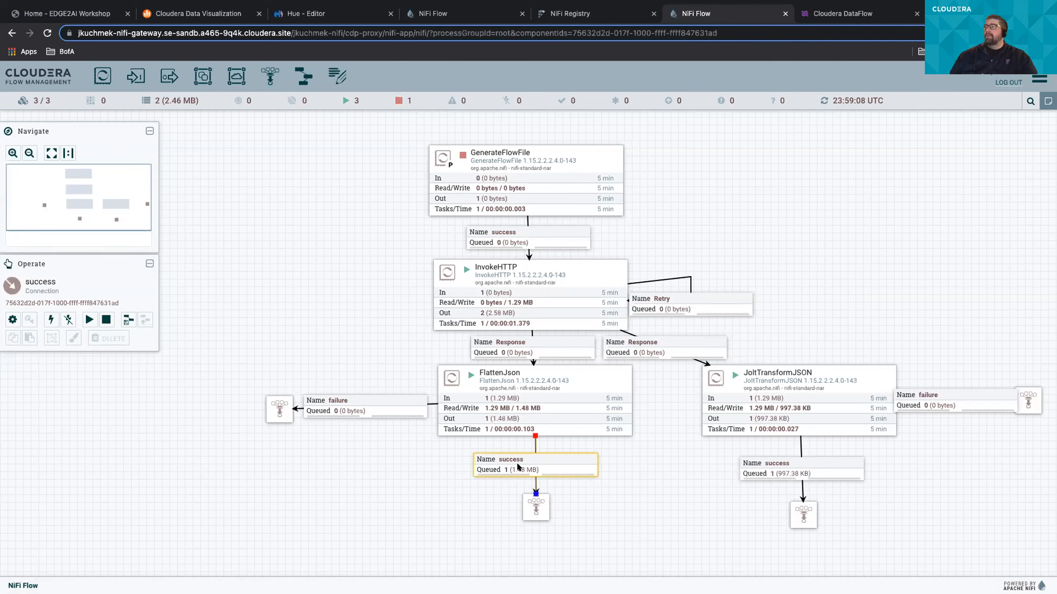
right_click(520, 466)
click(545, 487)
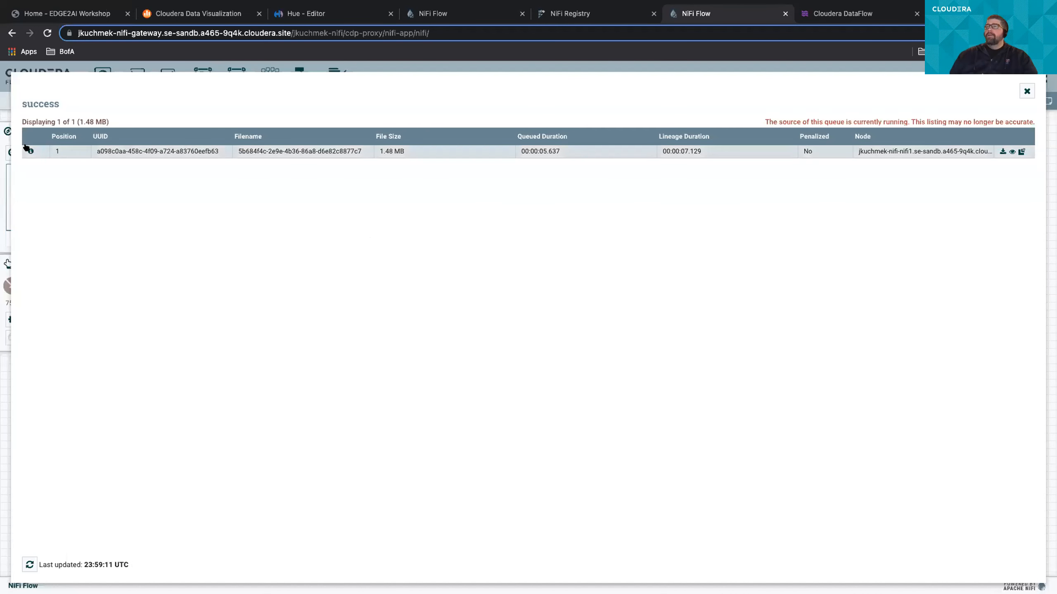
click(29, 150)
click(642, 389)
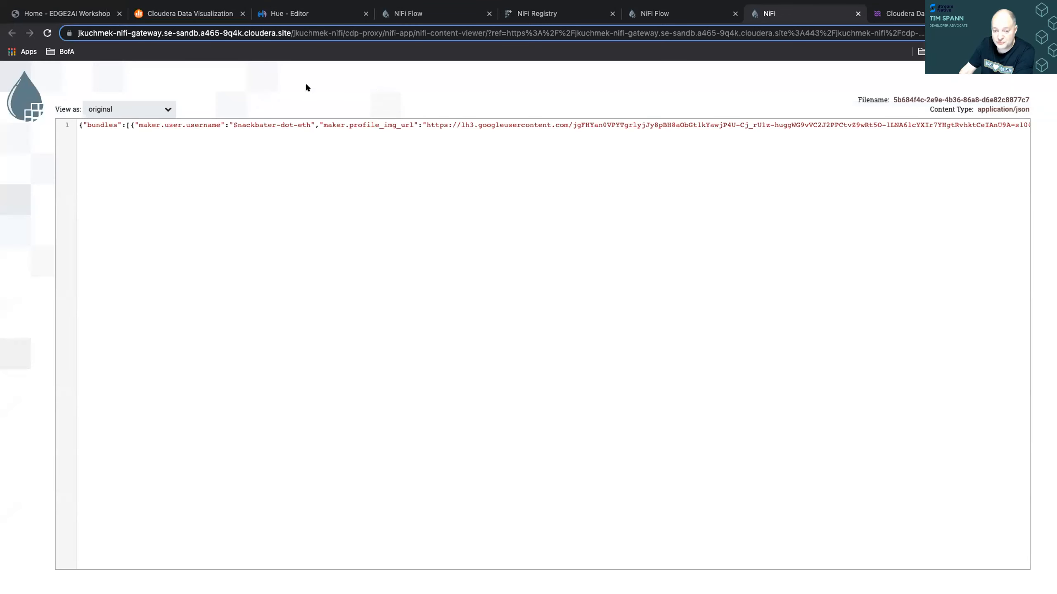
click(152, 109)
click(133, 144)
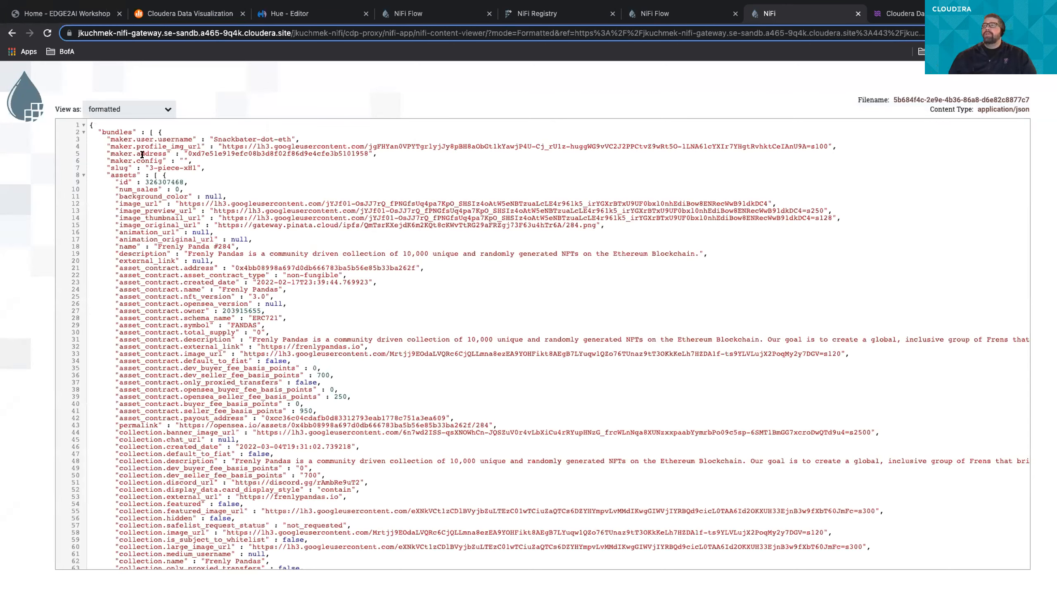
- Examine the flattened JSON's dotted field names across the bundles and assets, highlighting "user" in the maker.user.username key
double_click(142, 138)
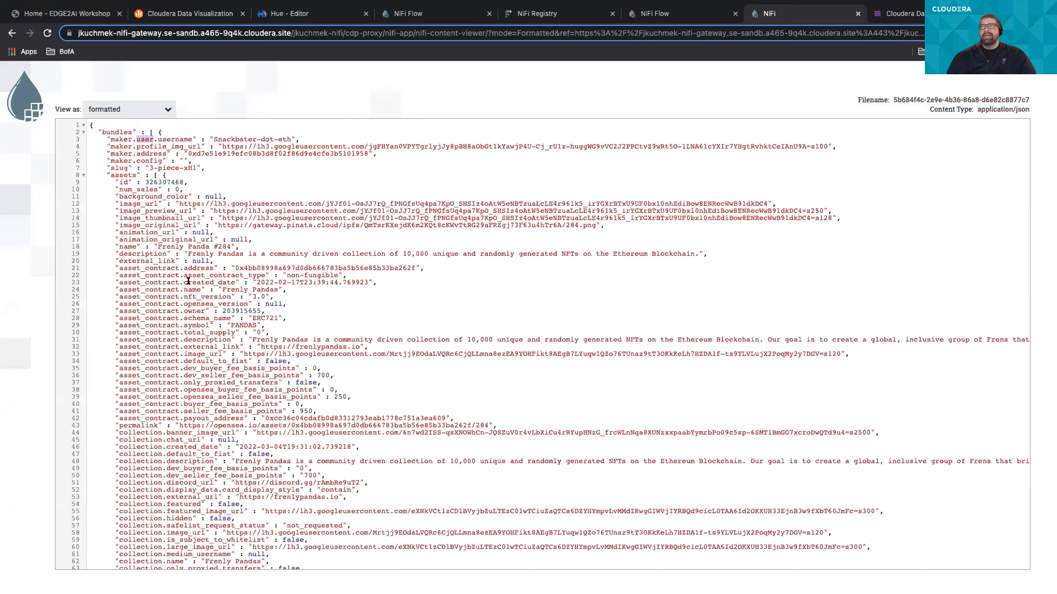
scroll(189, 281, down, 5)
scroll(189, 282, down, 6)
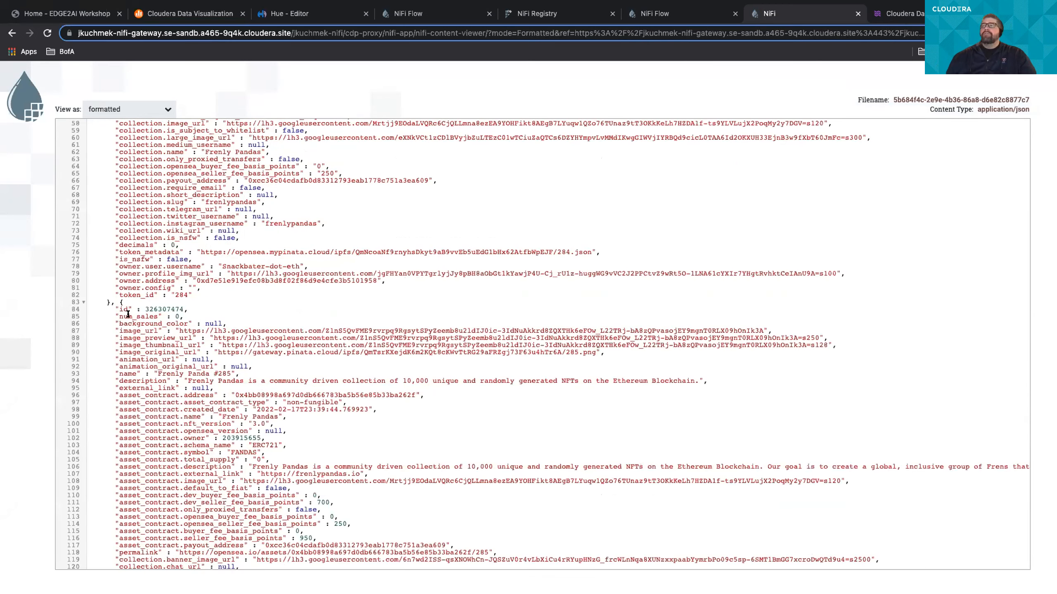
scroll(133, 338, down, 3)
scroll(135, 352, down, 15)
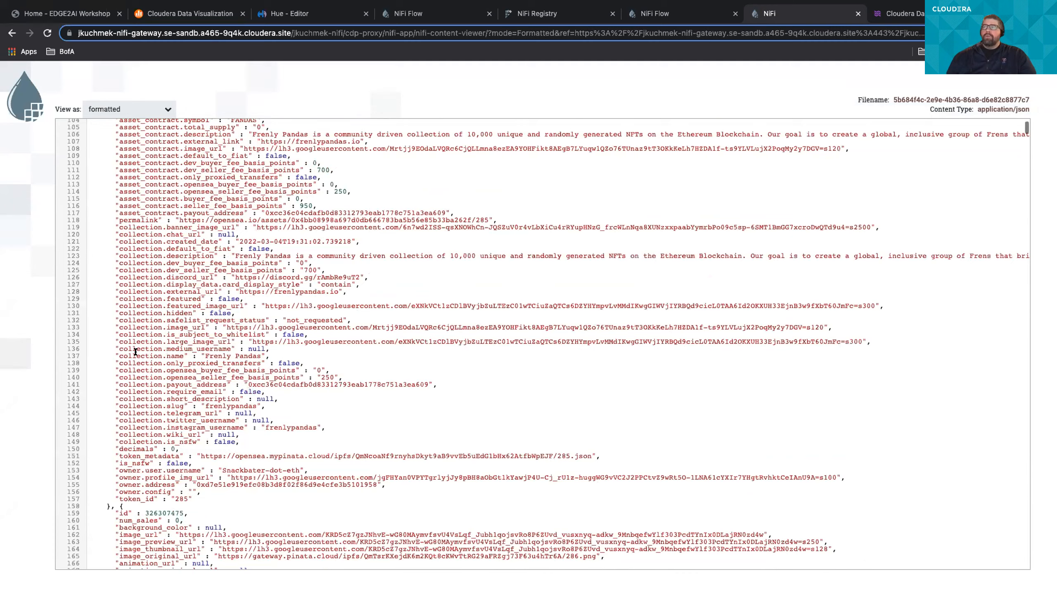
scroll(135, 352, down, 6)
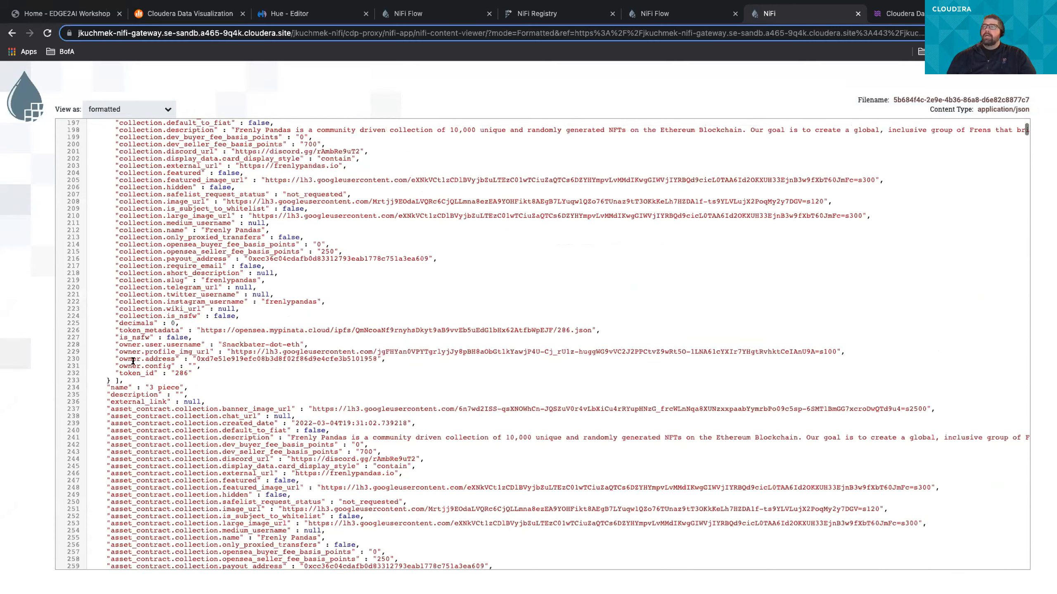
scroll(133, 365, down, 12)
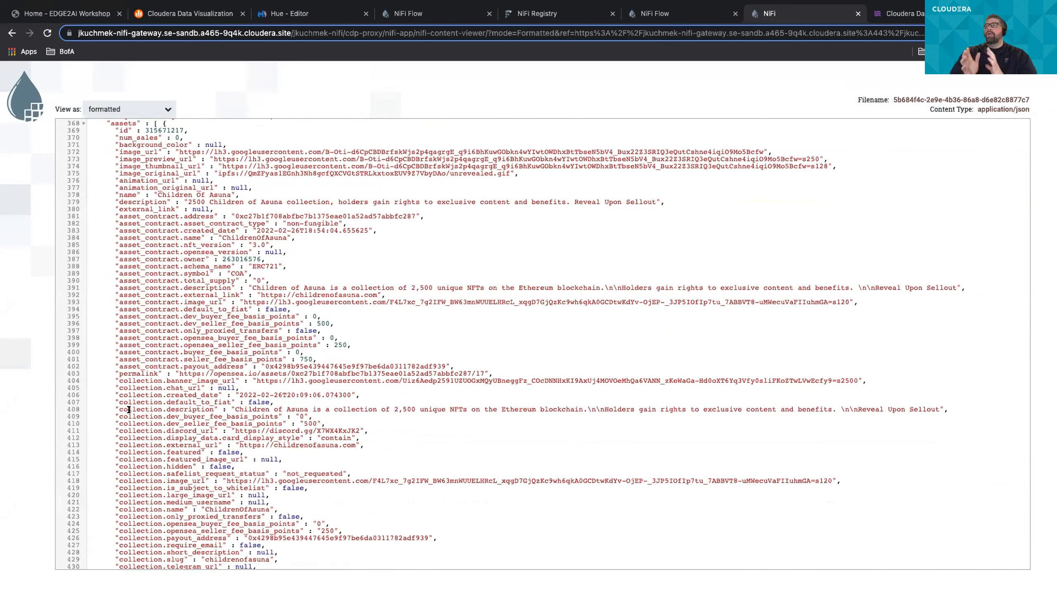
scroll(129, 410, down, 5)
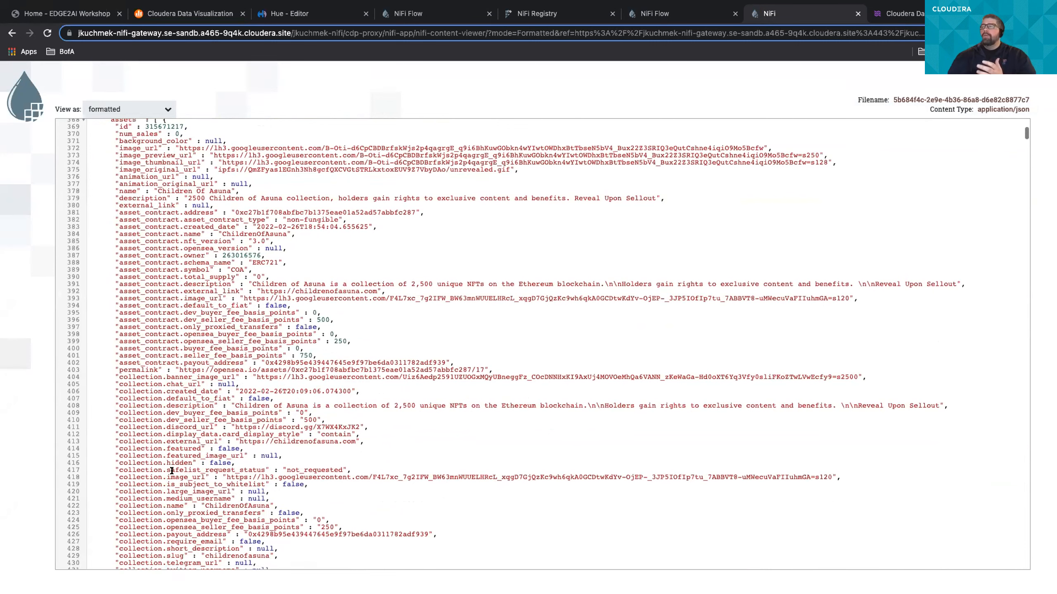
scroll(172, 470, down, 20)
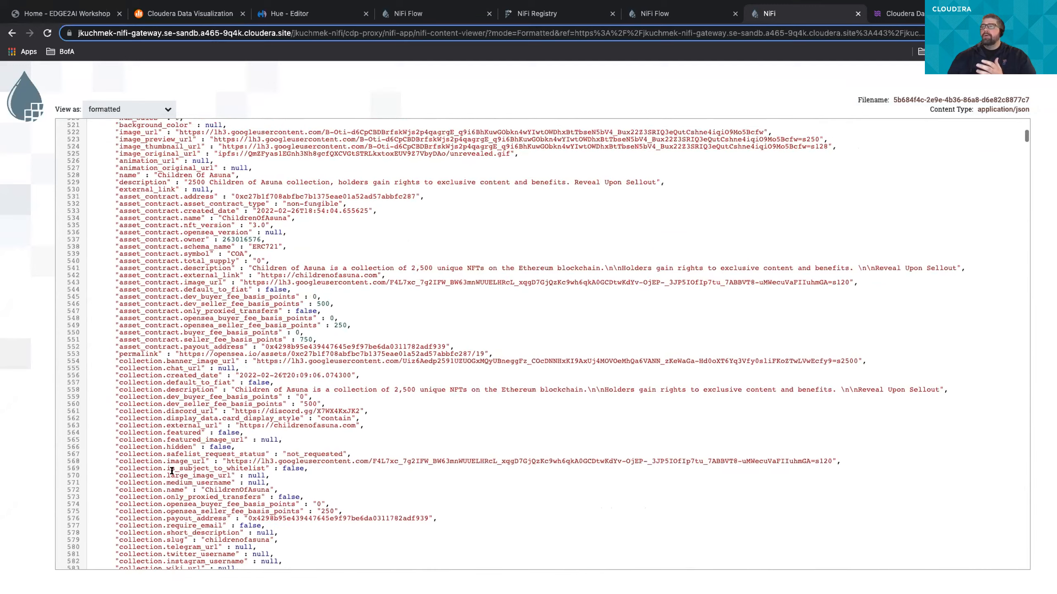
scroll(172, 471, down, 20)
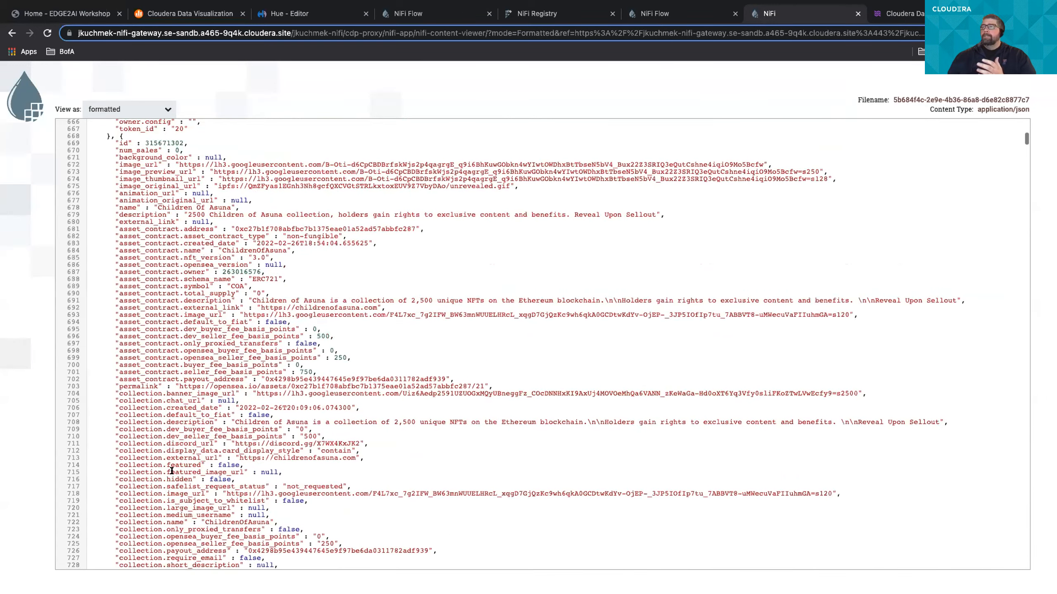
scroll(172, 470, down, 20)
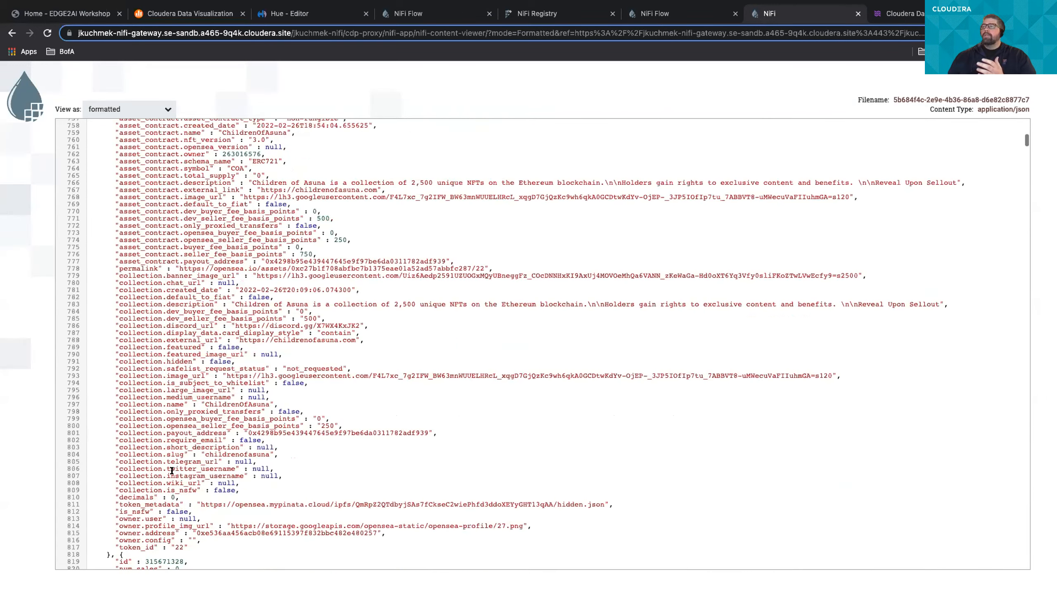
scroll(172, 470, down, 20)
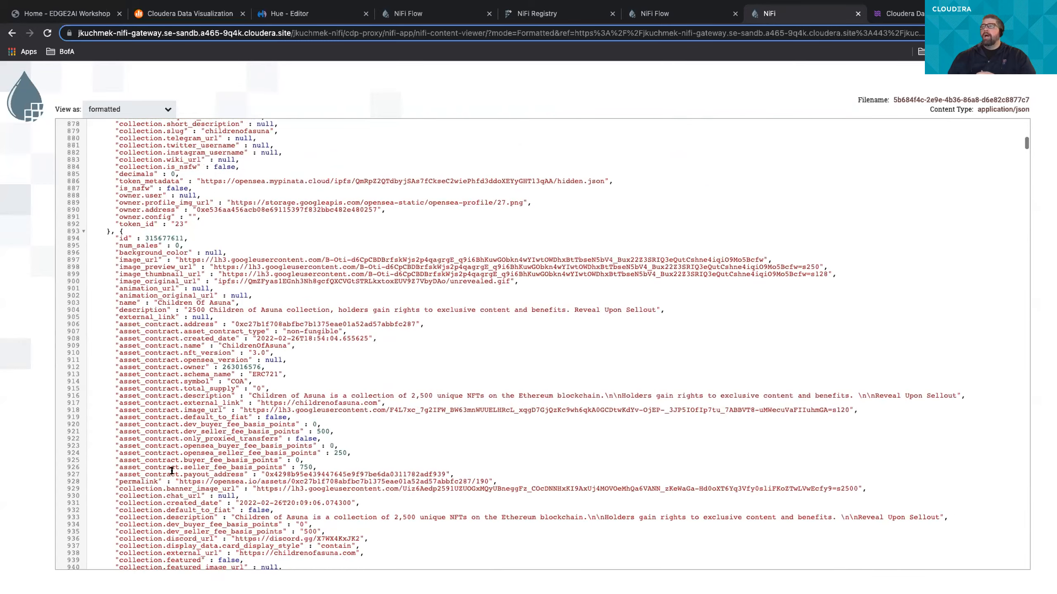
scroll(171, 470, down, 14)
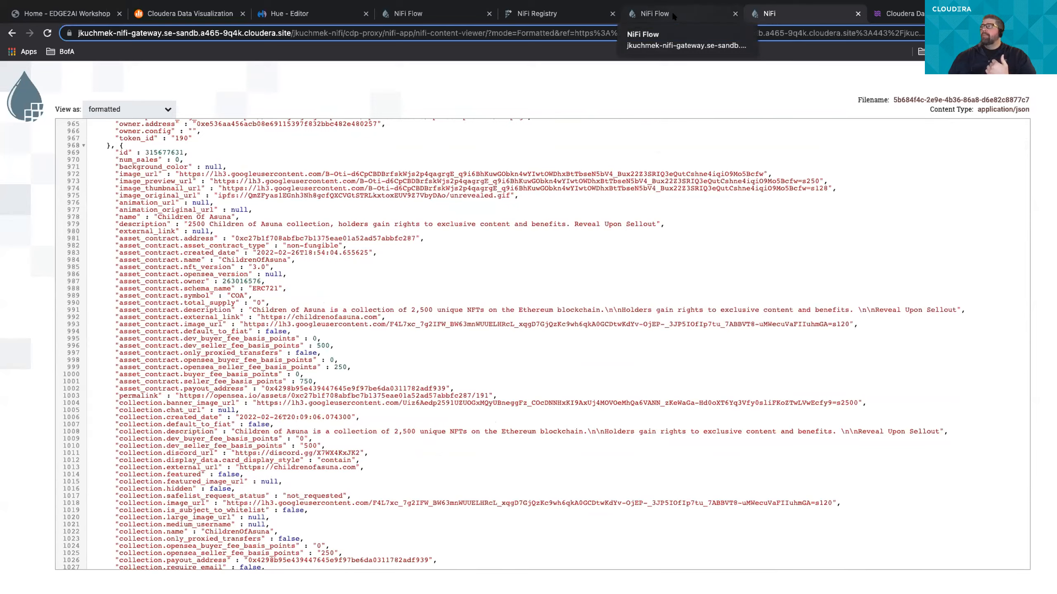
- Return to the NiFi flow and close the flowfile details and the FlattenJson success queue listing
click(672, 12)
click(707, 474)
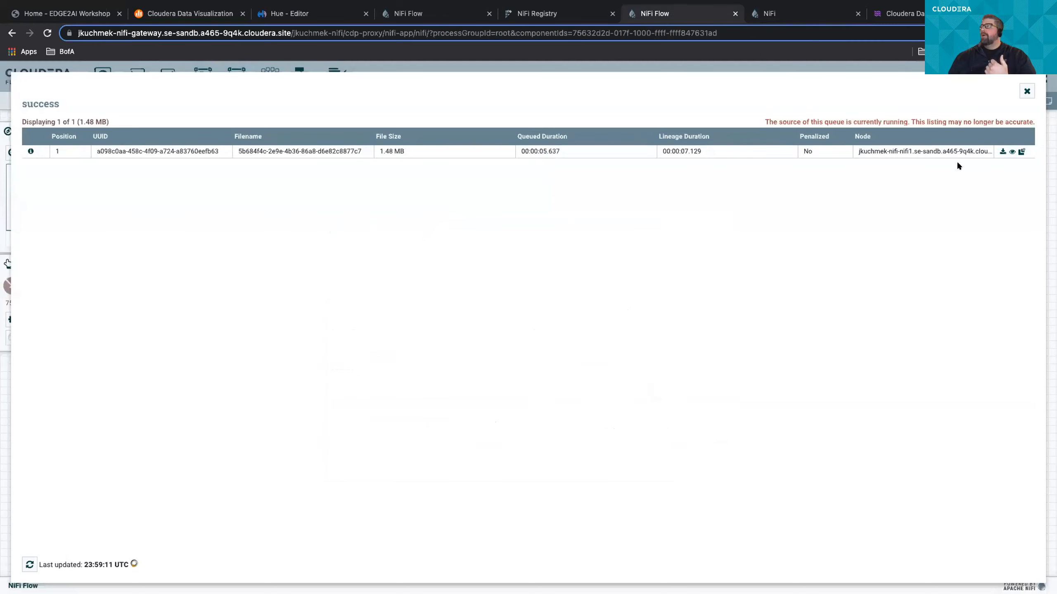
click(1025, 92)
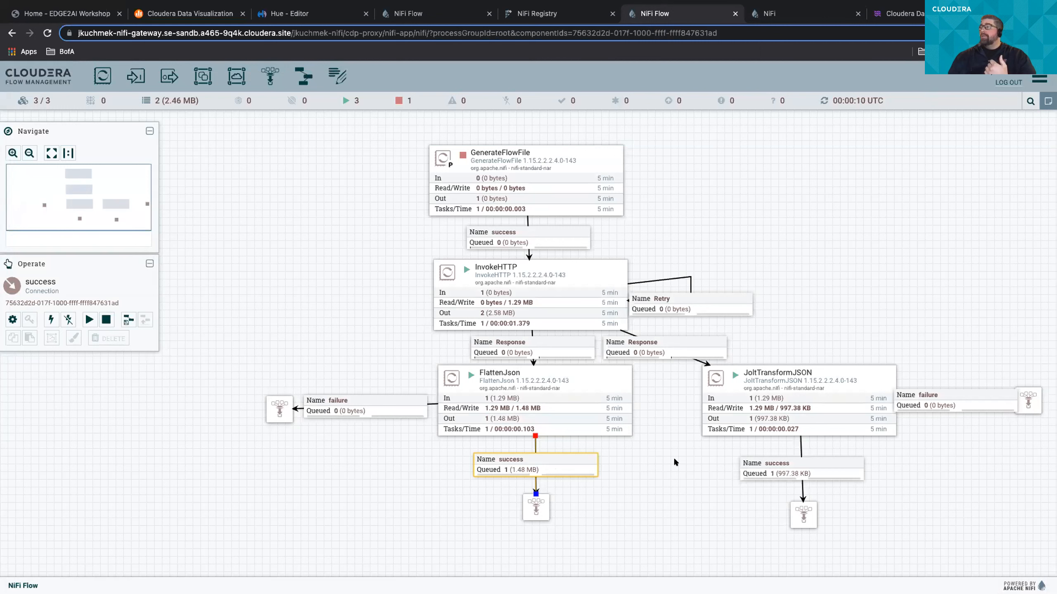
- List the queue on JoltTransformJSON's success connection and view its flowfile content as formatted JSON
right_click(779, 475)
click(790, 487)
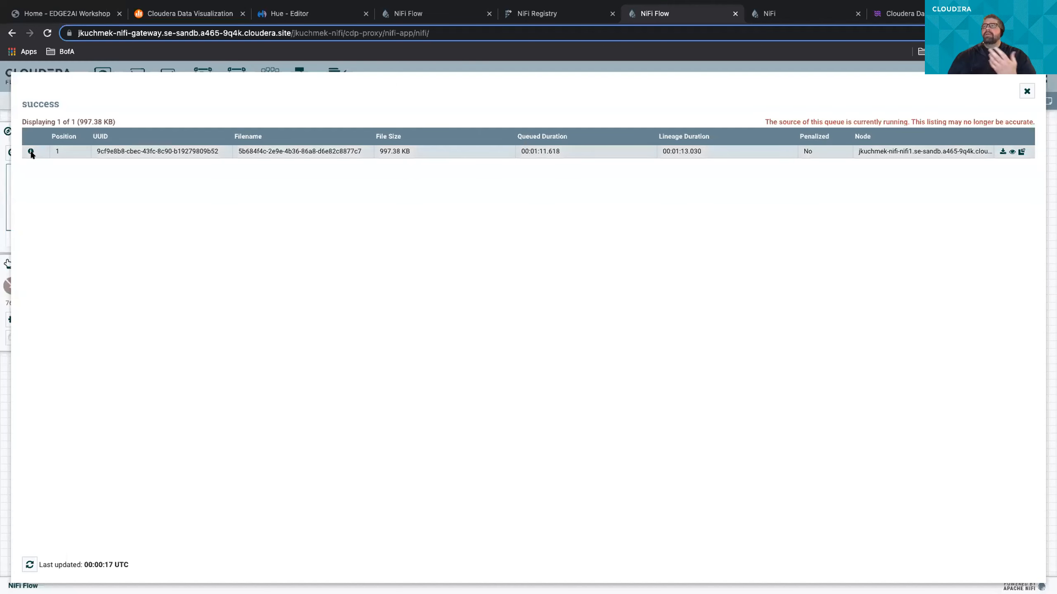
click(29, 151)
click(630, 391)
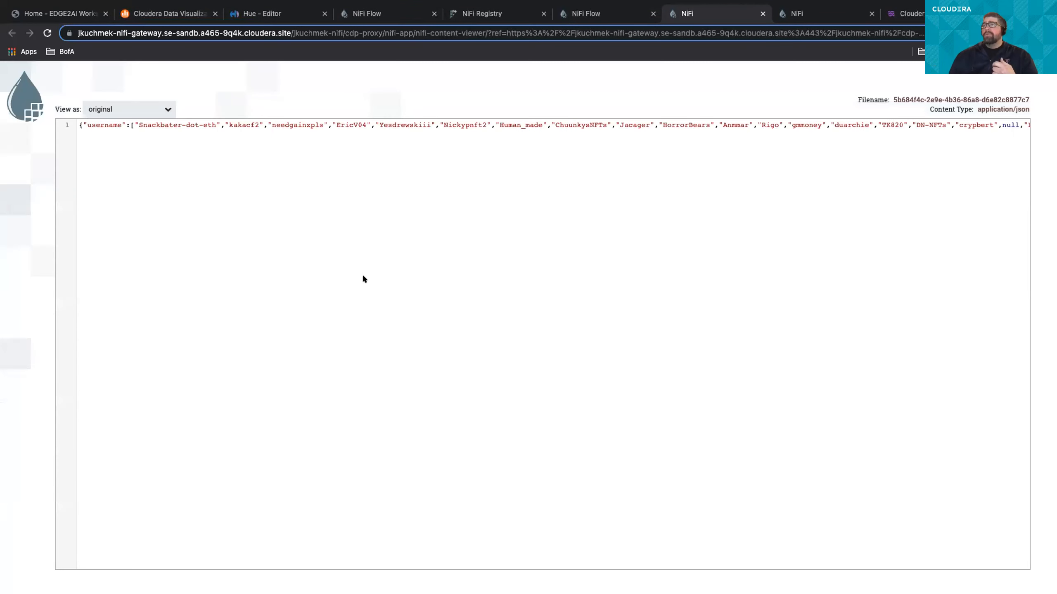
click(161, 105)
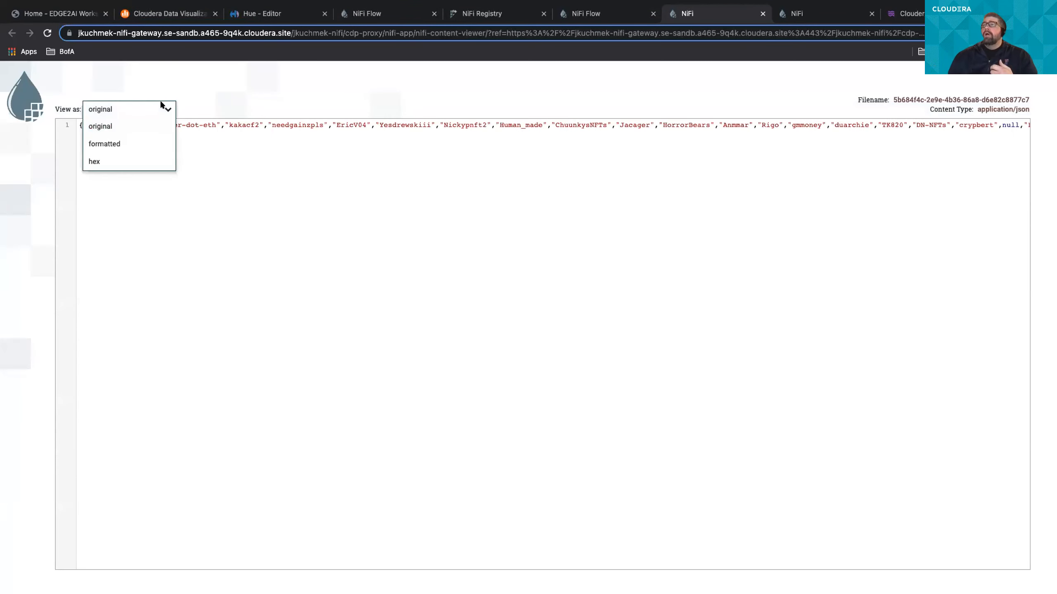
click(141, 143)
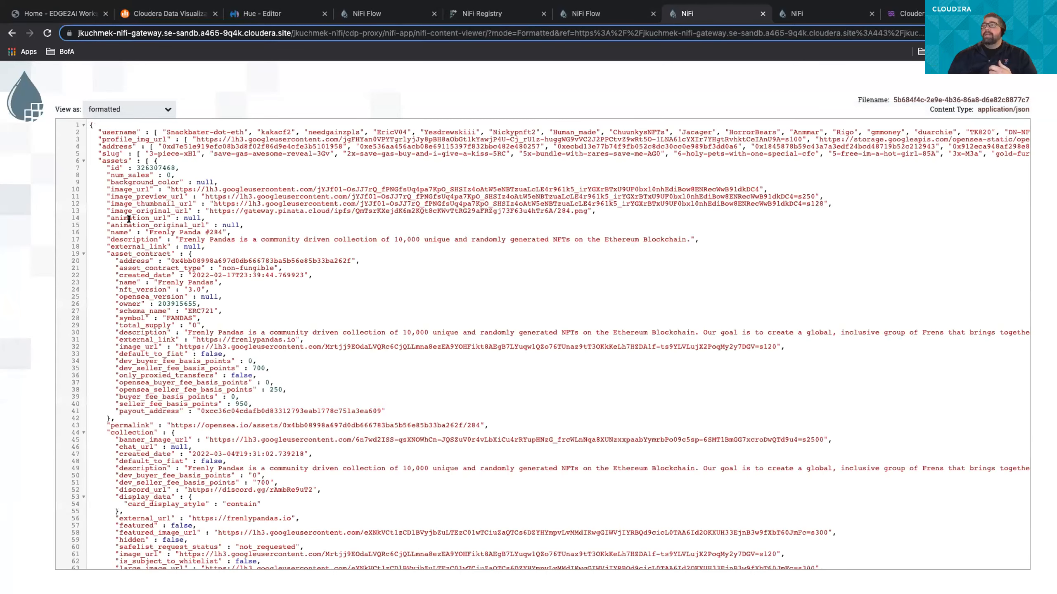
- Look through the Jolt-transformed JSON, highlighting the username array line, and close both content viewer pages
scroll(127, 175, down, 3)
scroll(156, 128, up, 3)
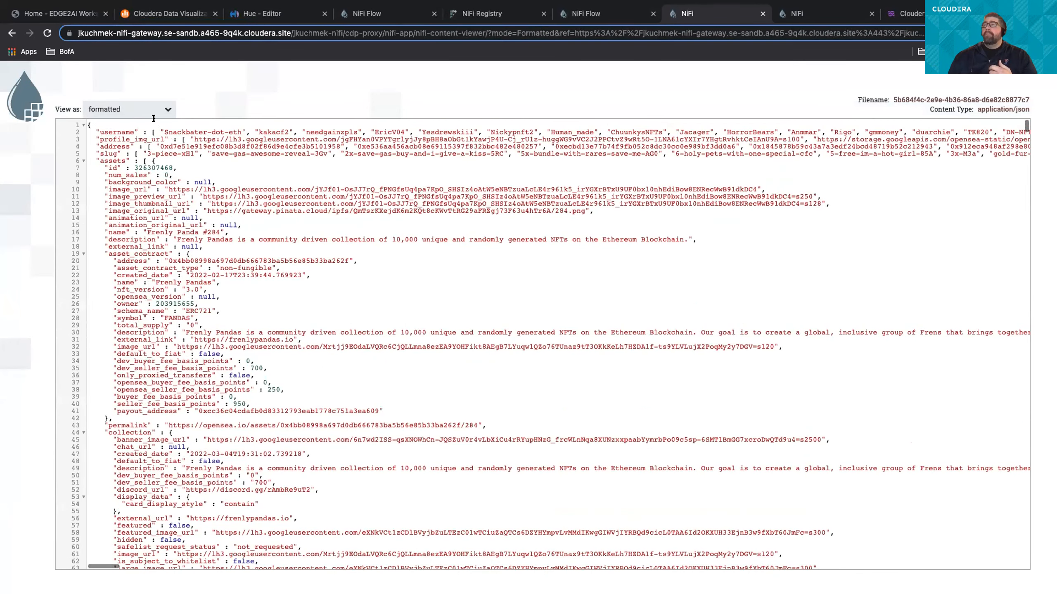
triple_click(157, 128)
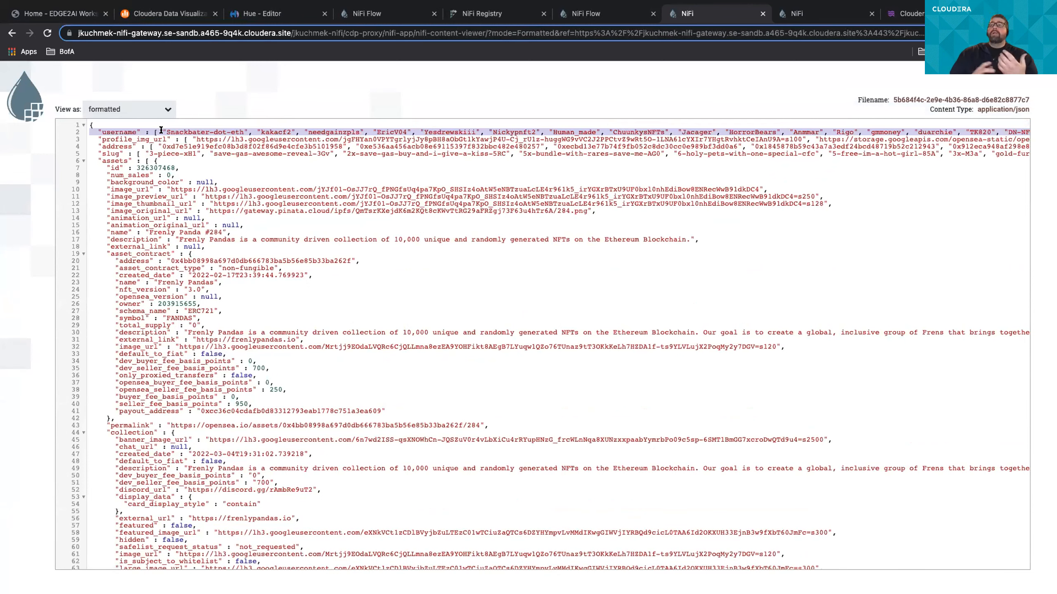
scroll(145, 383, down, 10)
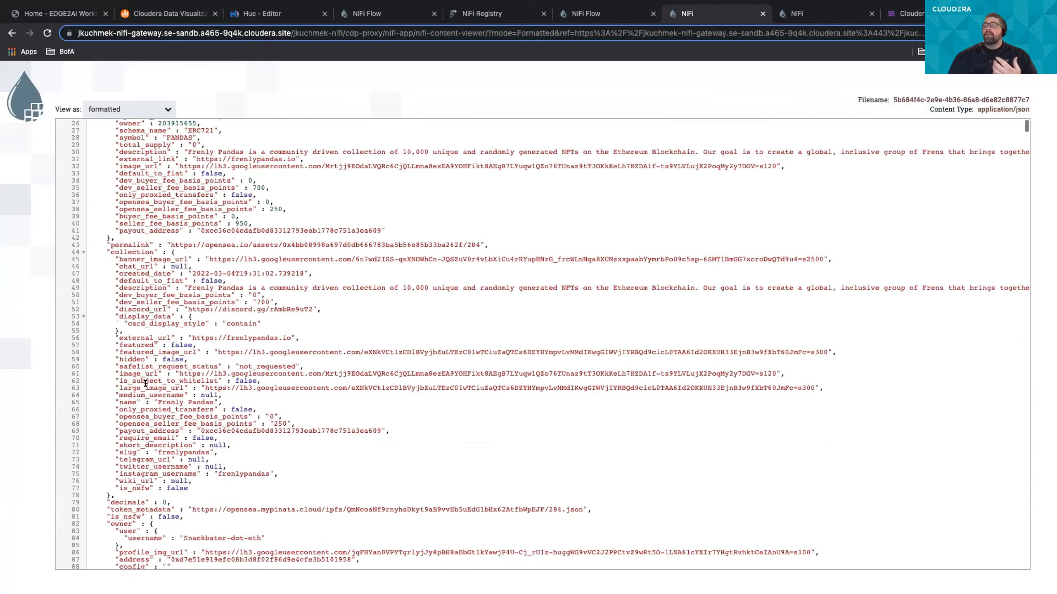
scroll(145, 383, down, 3)
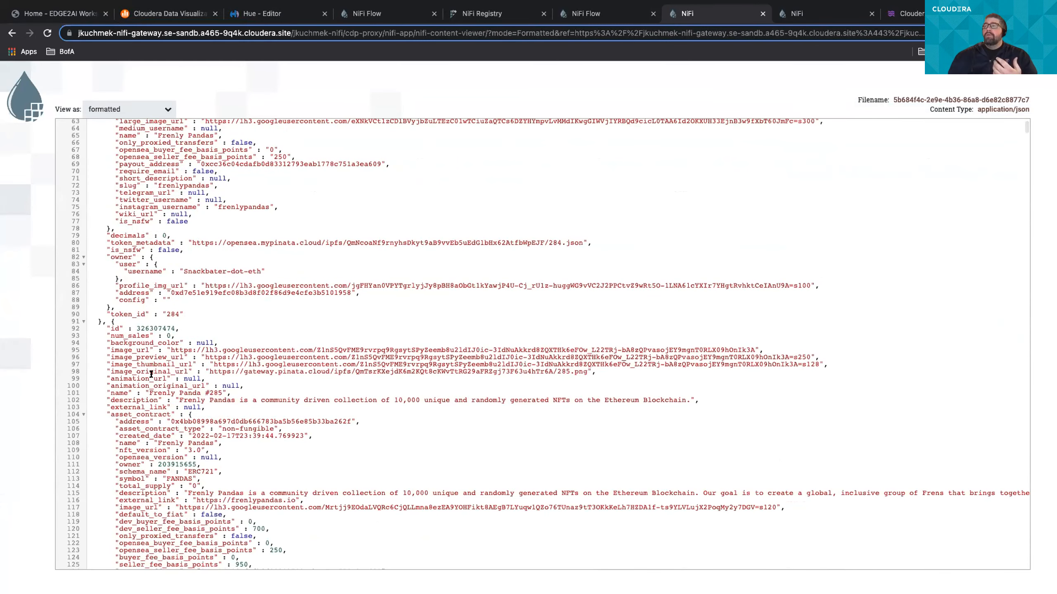
scroll(170, 350, up, 1)
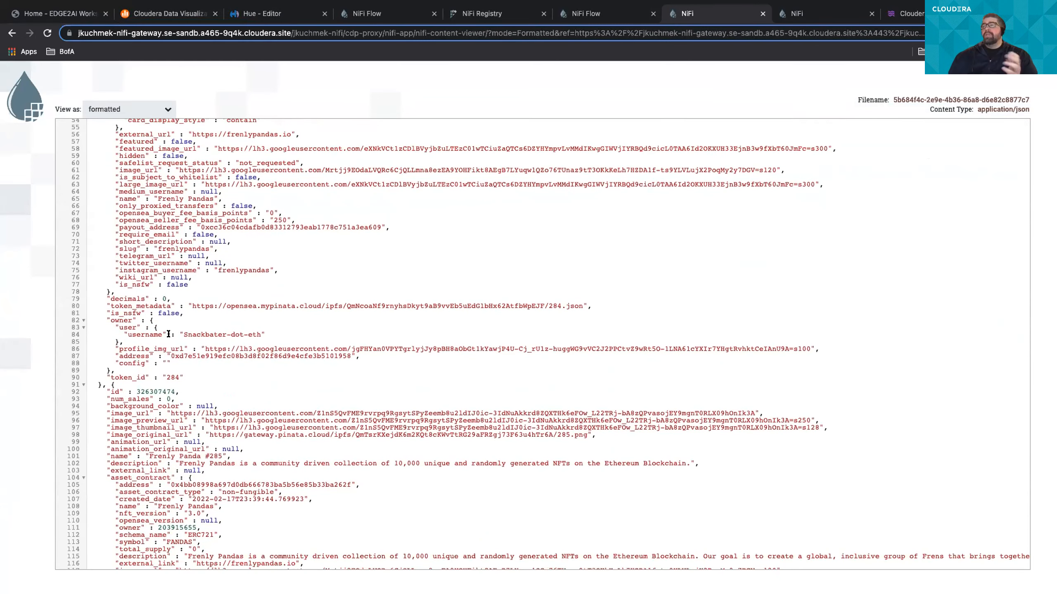
click(761, 13)
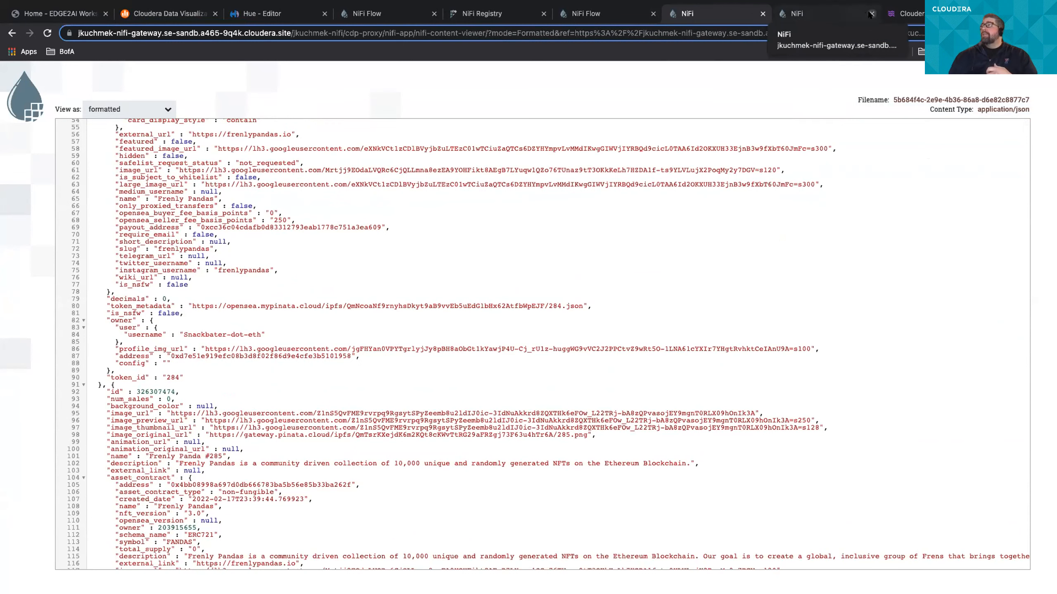
click(762, 13)
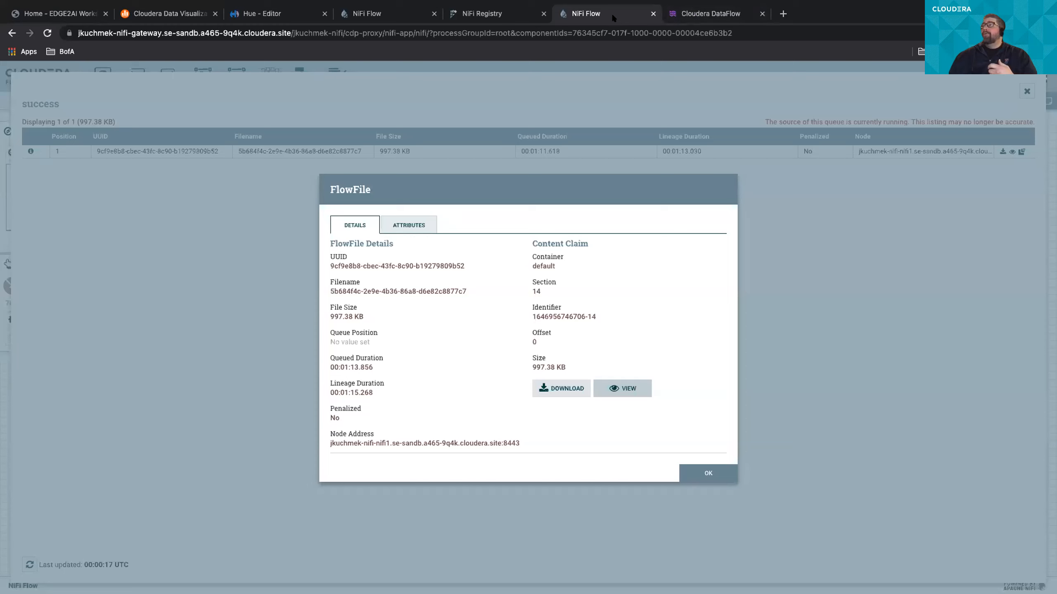
- Close the flowfile details and the success queue listing, and switch to Cloudera DataFlow to view its flow catalog
click(707, 474)
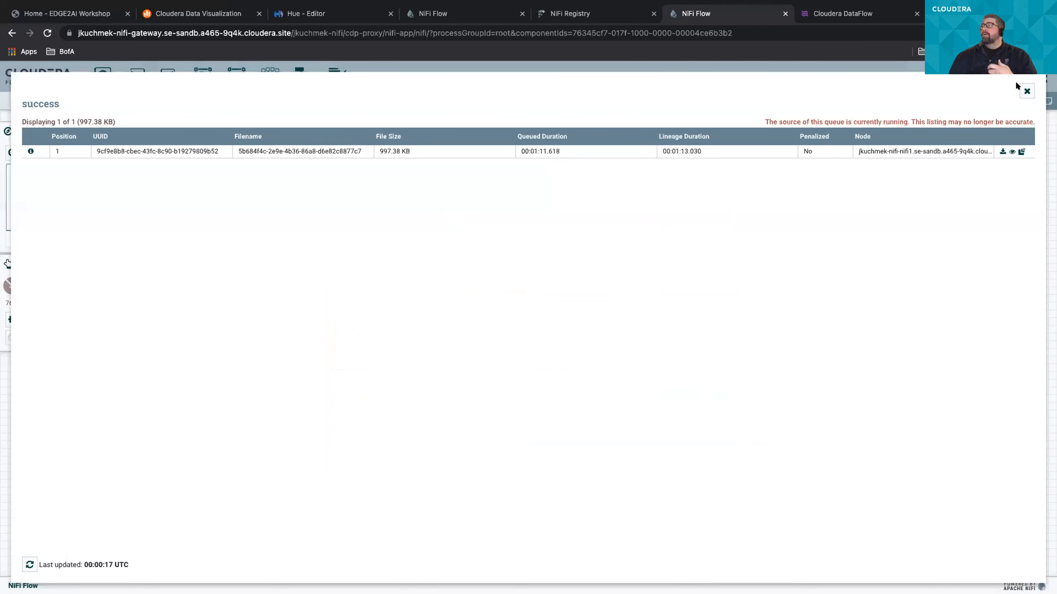
click(1024, 90)
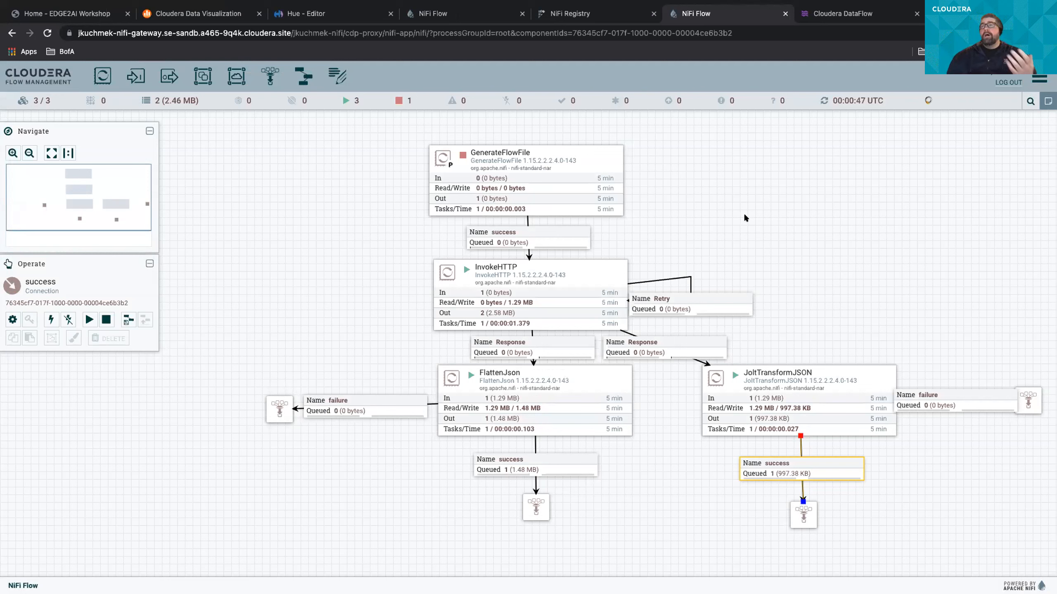
click(844, 13)
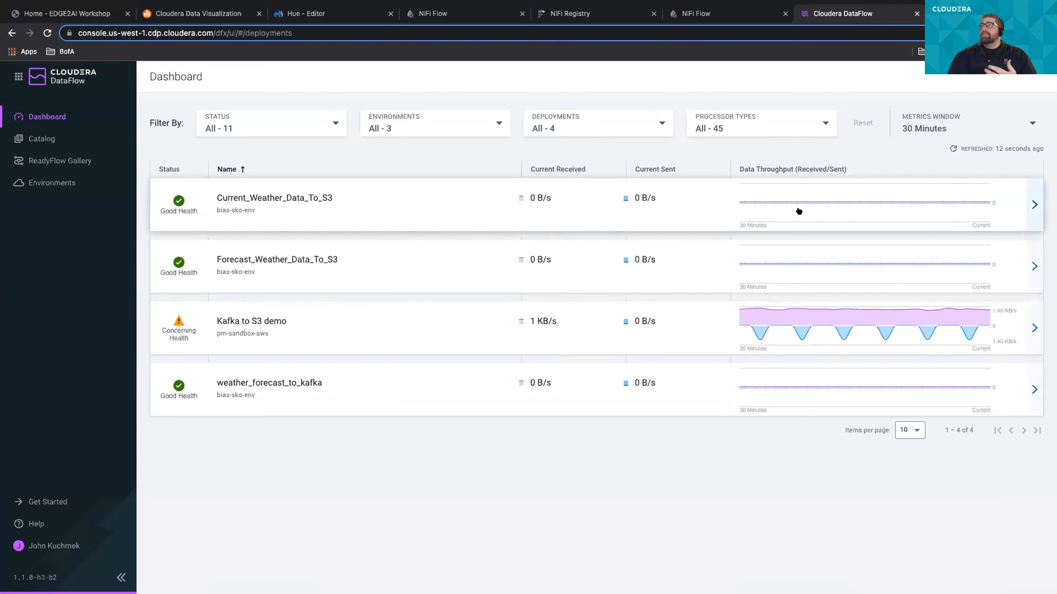
click(43, 139)
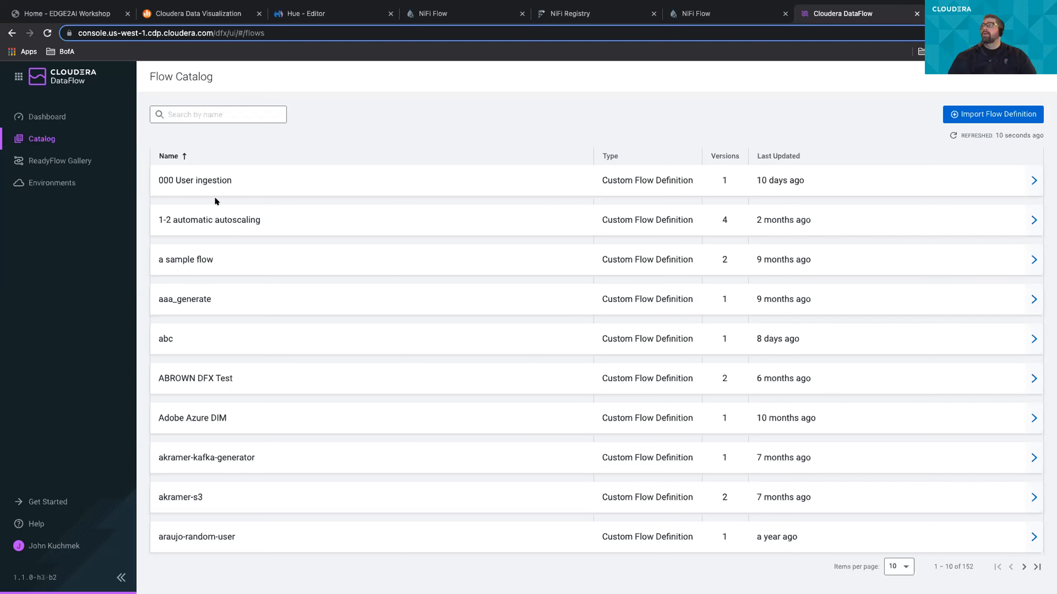
- Return to the Get NFTs From Pulsar flow in NiFi and look at the actions available for the process group
click(455, 14)
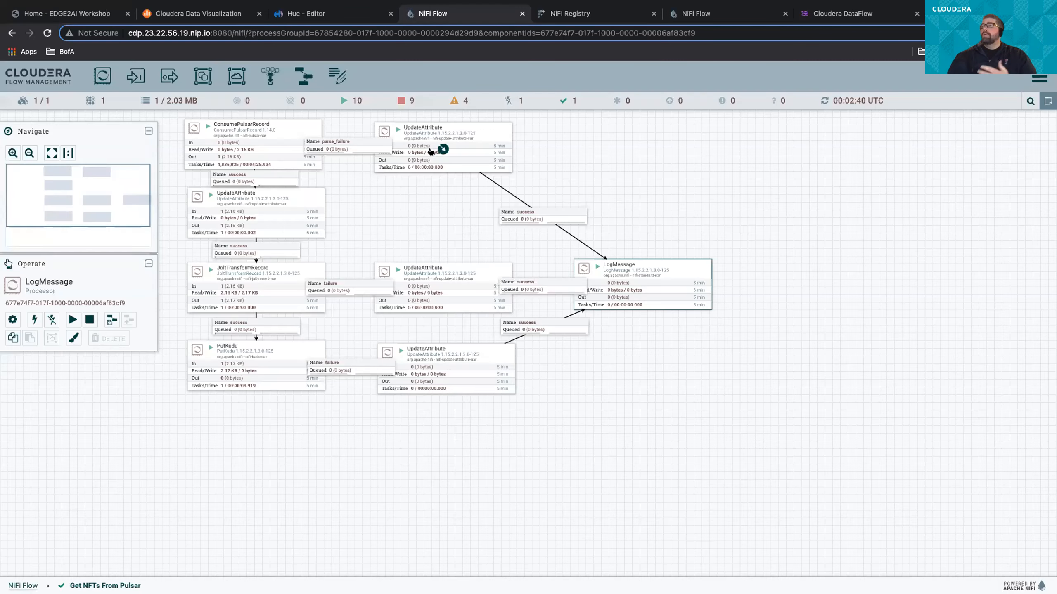
right_click(432, 211)
click(439, 221)
drag(631, 183, 631, 214)
right_click(652, 203)
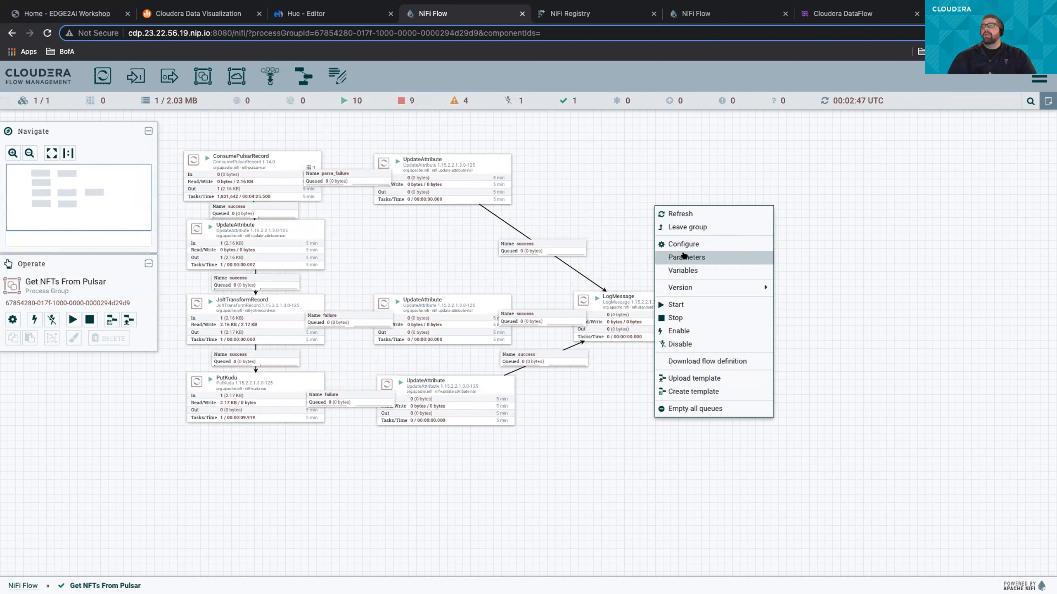
click(645, 232)
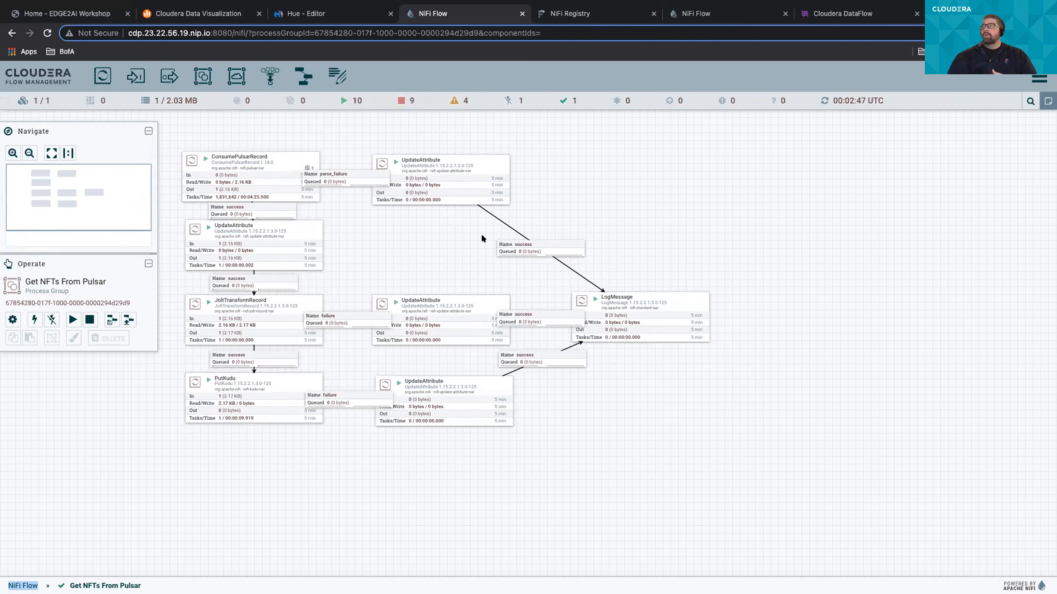
- Go up to the root NiFi Flow group, view the controller services in its configuration, and close the configuration
click(23, 585)
right_click(486, 321)
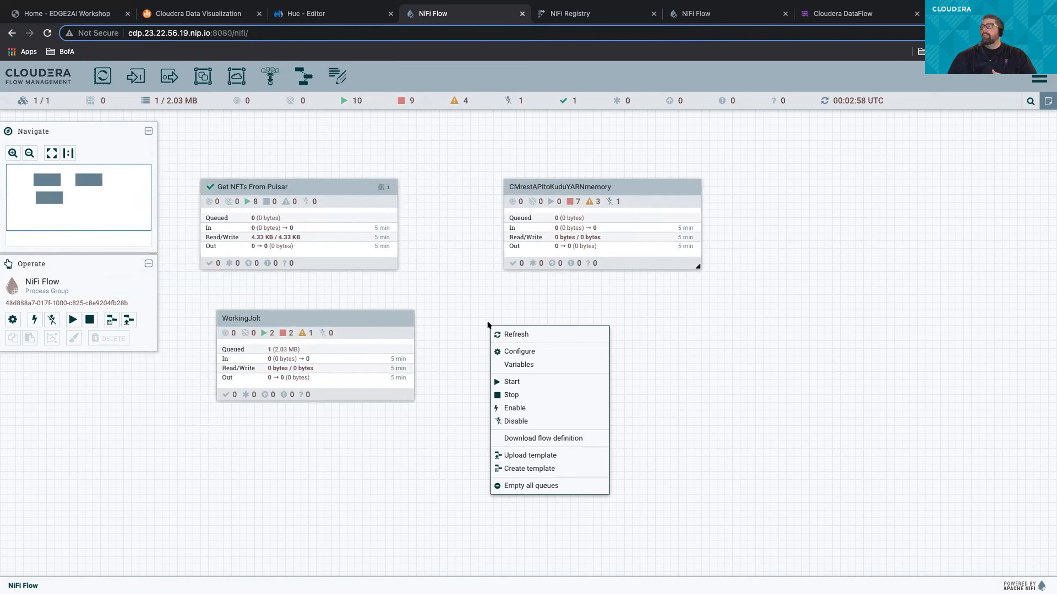
click(526, 349)
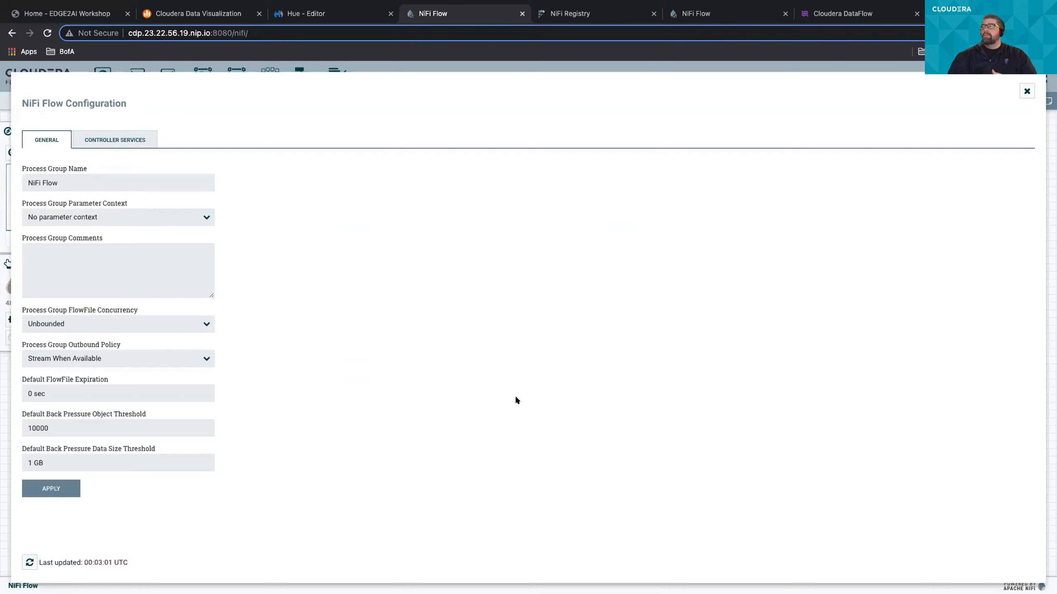
click(135, 140)
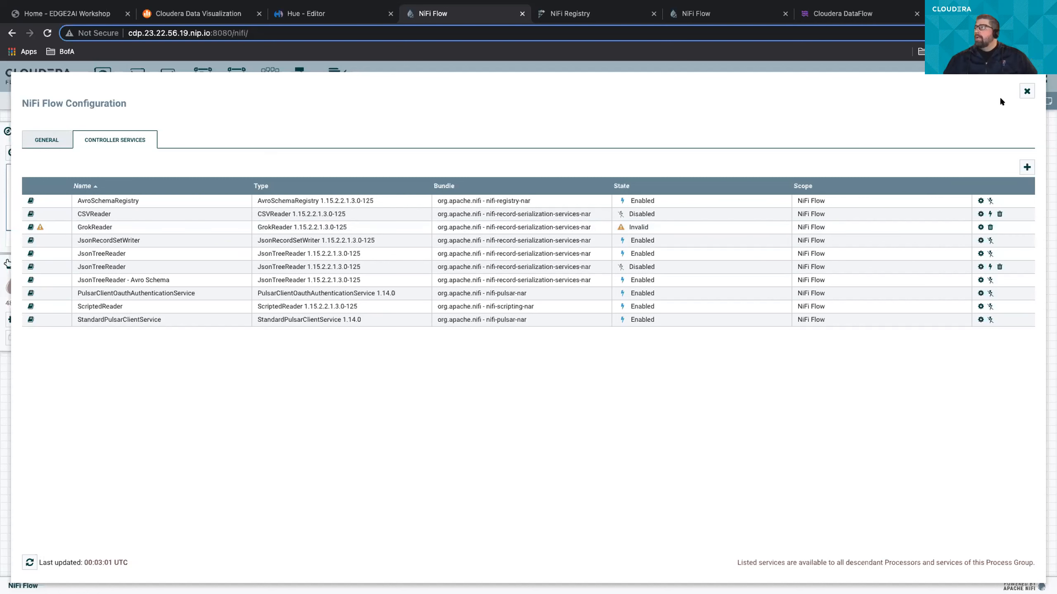
click(1024, 91)
- Enter the Get NFTs From Pulsar group and add a DBCPConnectionPool controller service to its configuration, filtering the service types by "data"
double_click(299, 228)
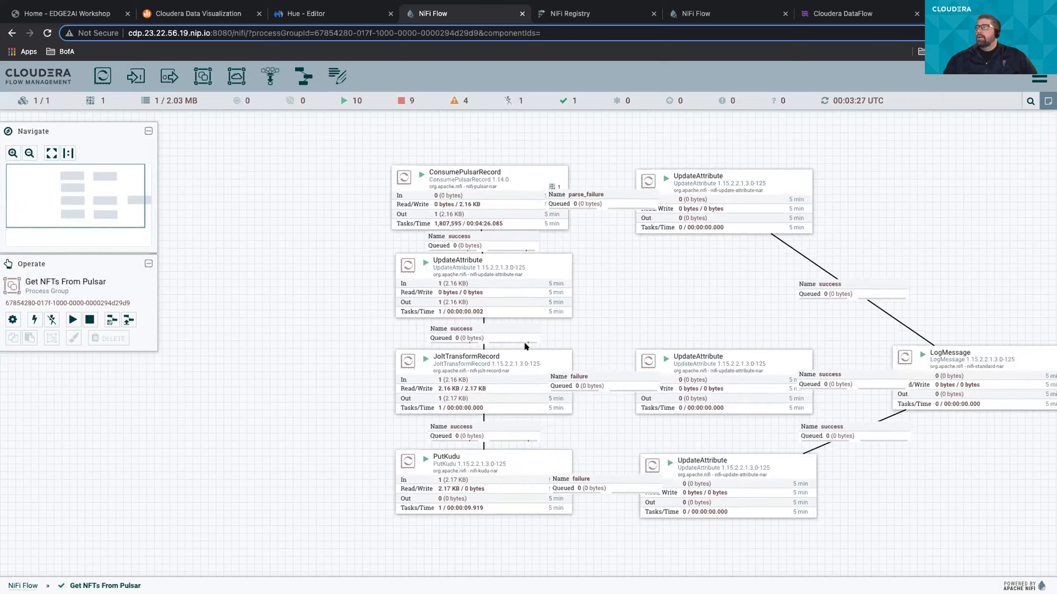
right_click(652, 233)
click(663, 276)
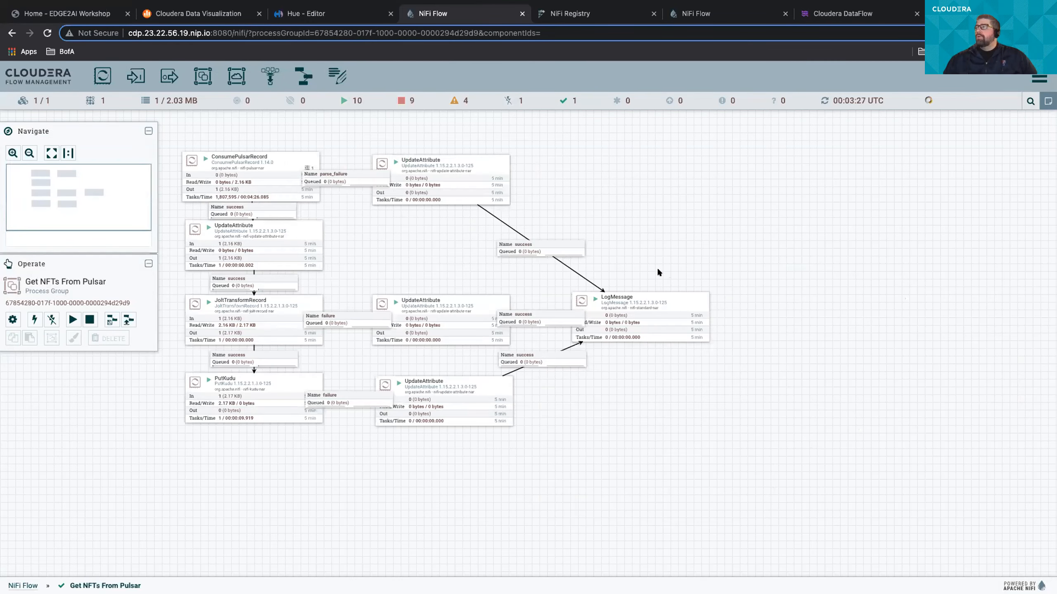
click(1027, 167)
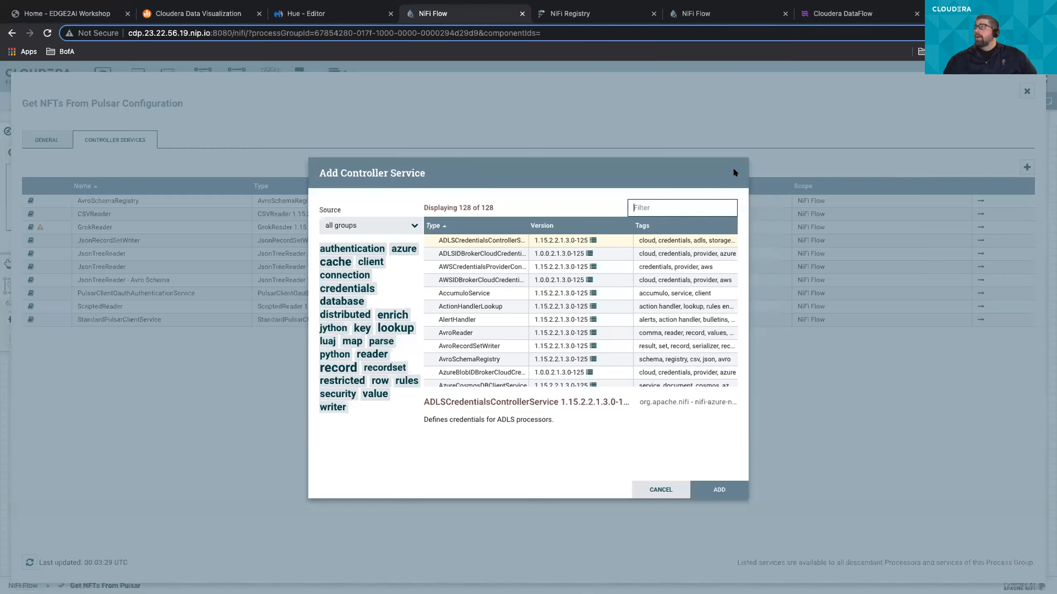
text(data)
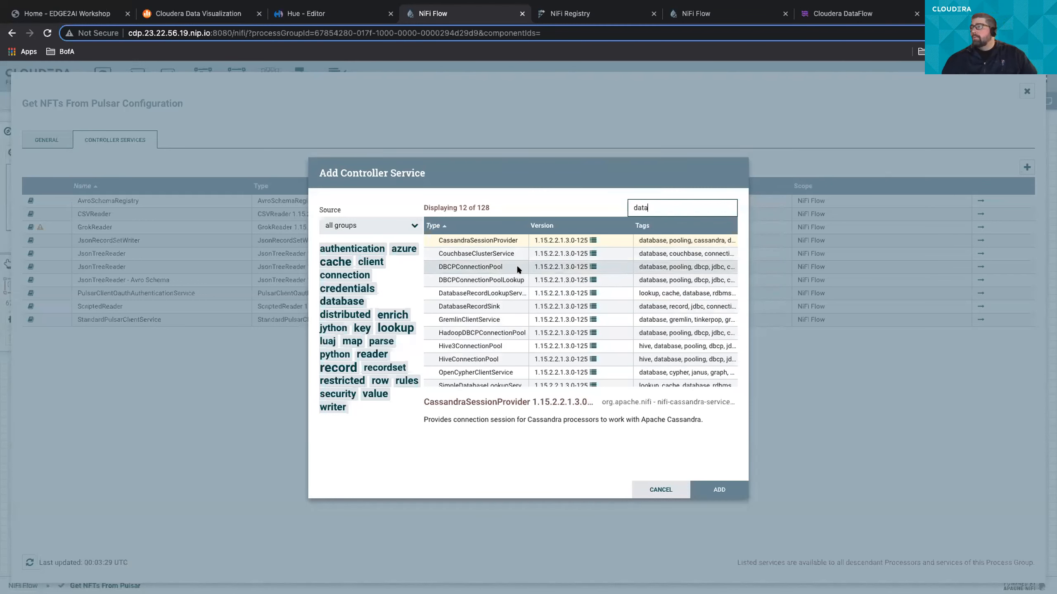
click(517, 267)
click(719, 490)
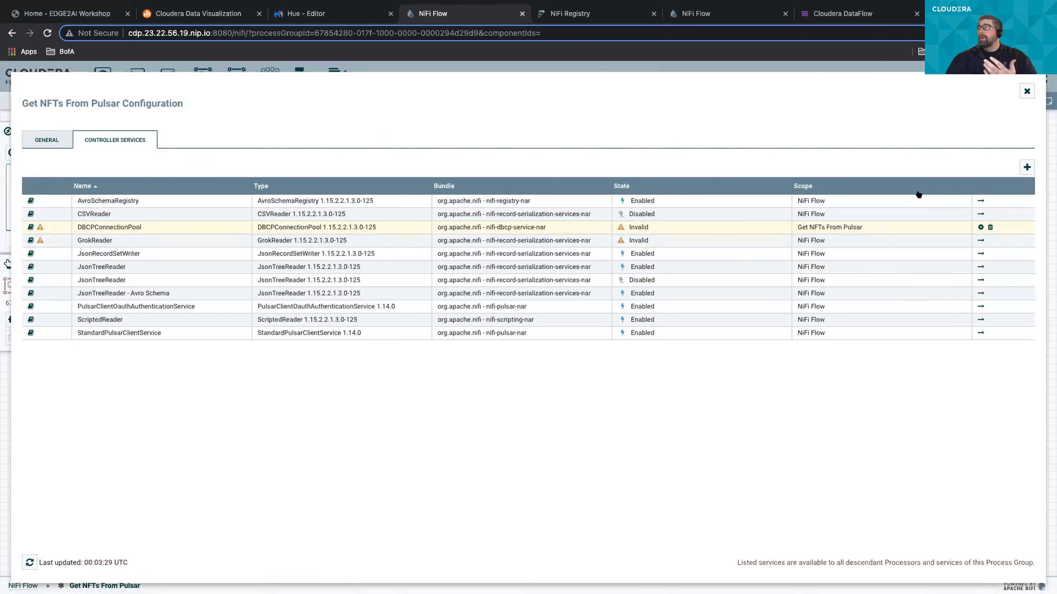
- Go to AvroSchemaRegistry in its parent scope, examine the full schema.nft property value, and close the service details and configuration
click(978, 200)
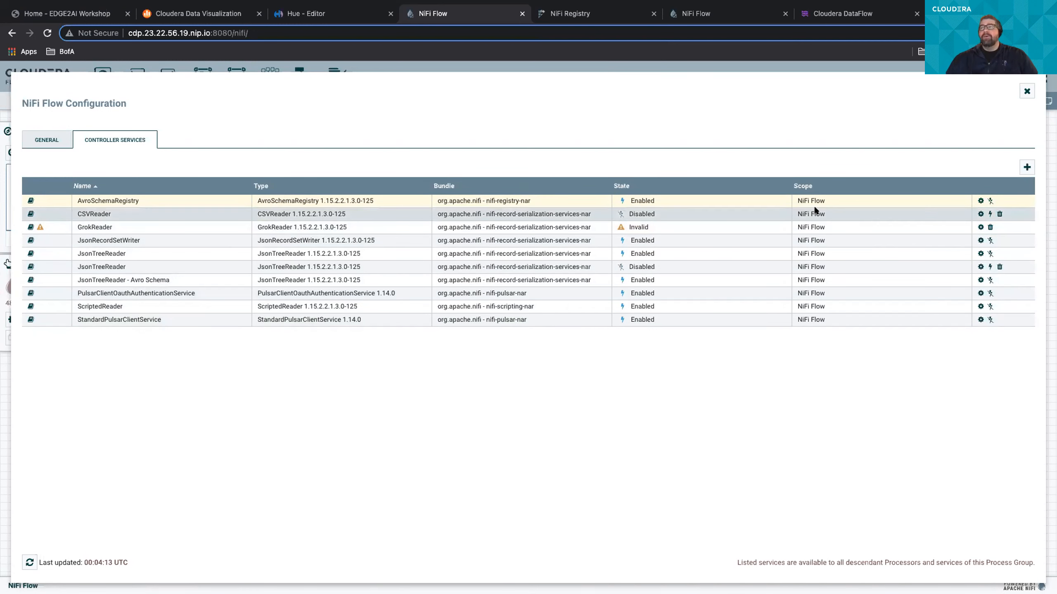
click(980, 201)
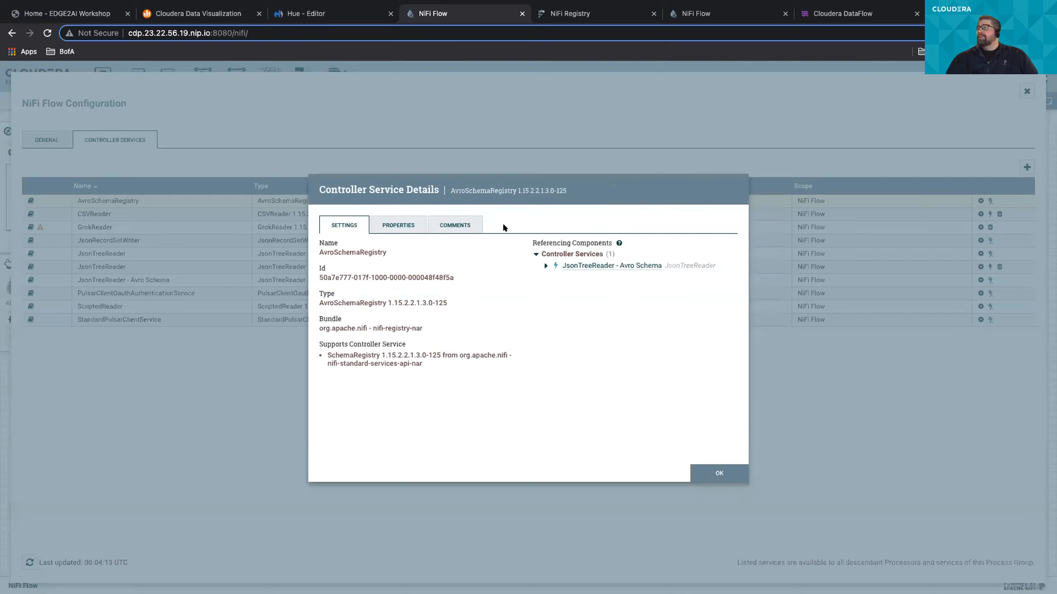
click(403, 227)
click(532, 293)
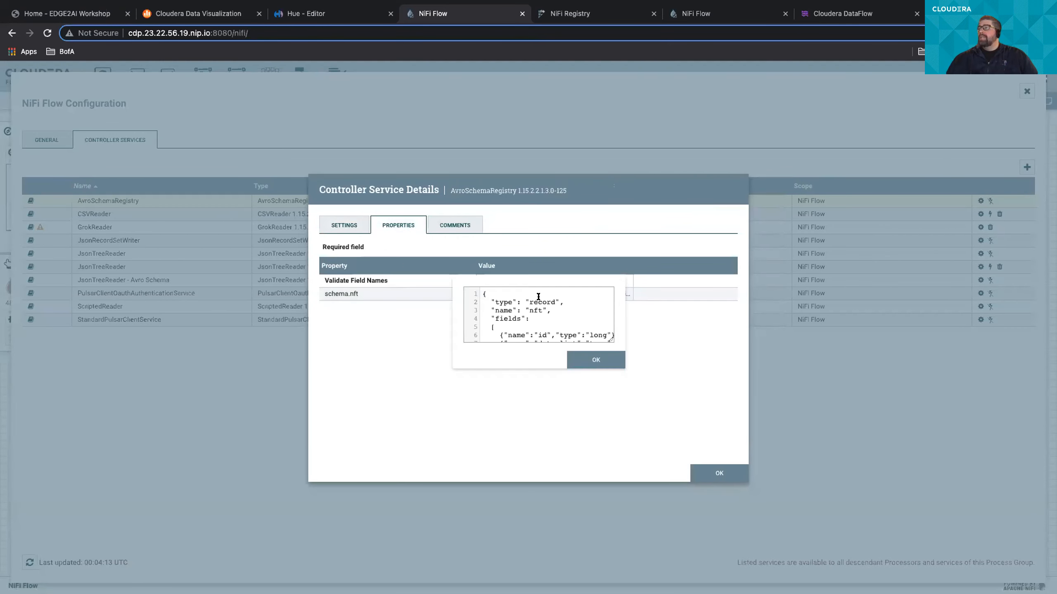
drag(609, 336, 643, 480)
scroll(599, 474, down, 4)
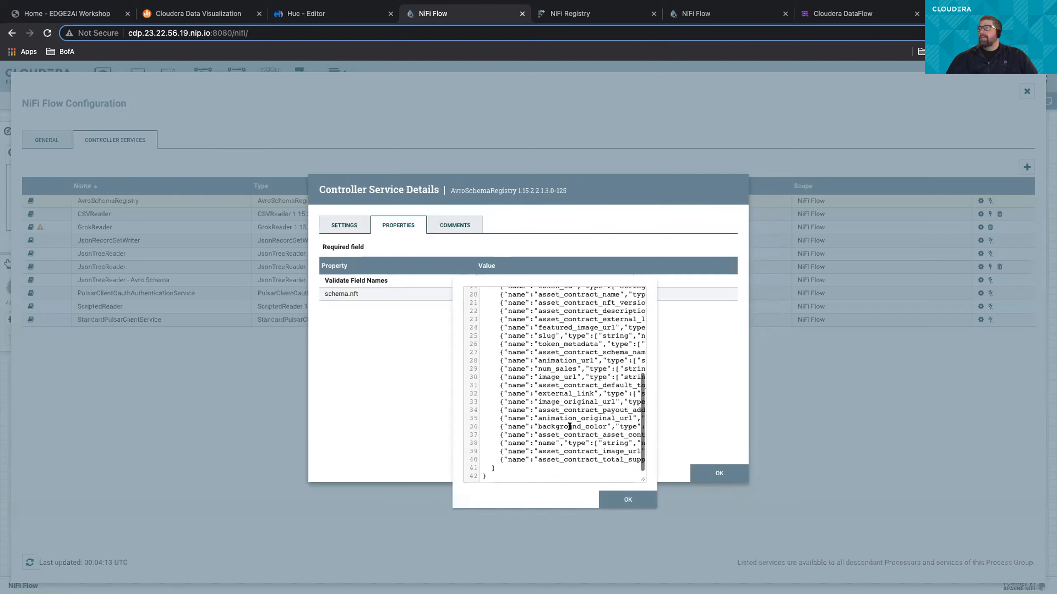
click(628, 499)
click(712, 474)
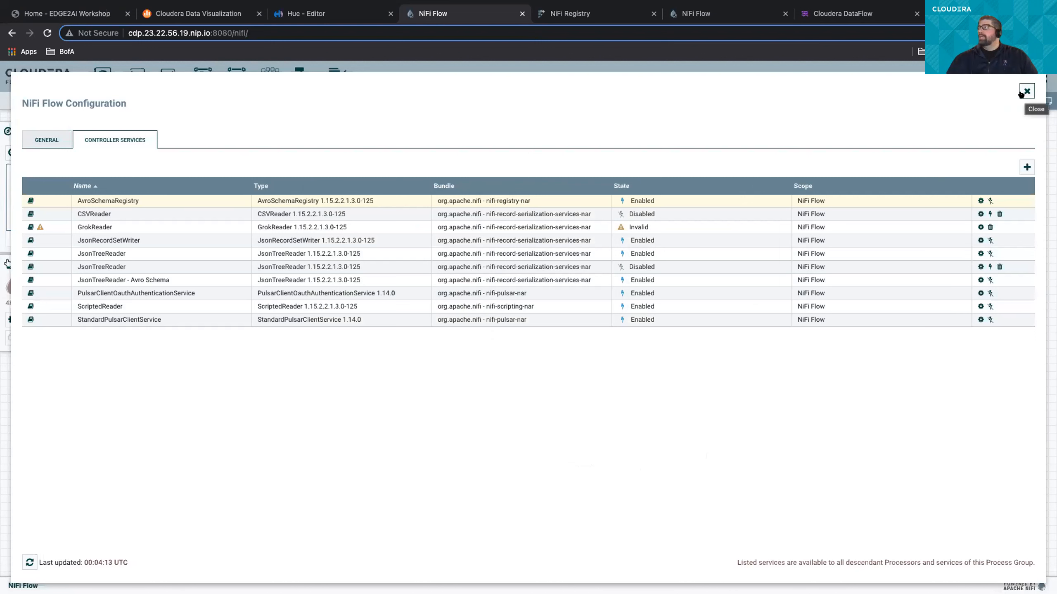
click(1025, 91)
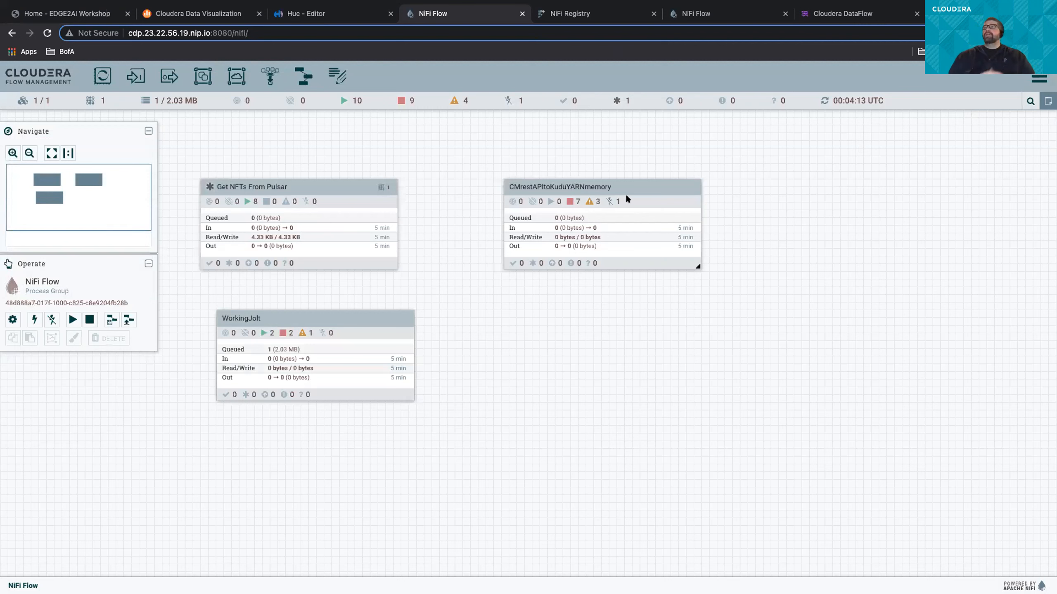
- Switch to Cloudera Data Visualization, close the detail data dialog, and look through the NFTs dashboard table
click(208, 13)
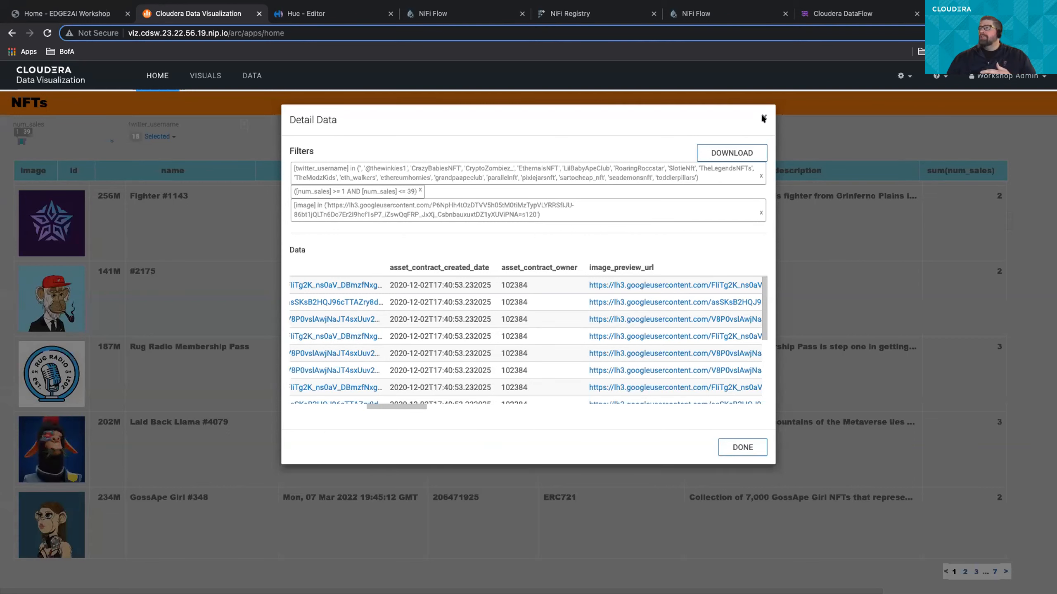
click(728, 447)
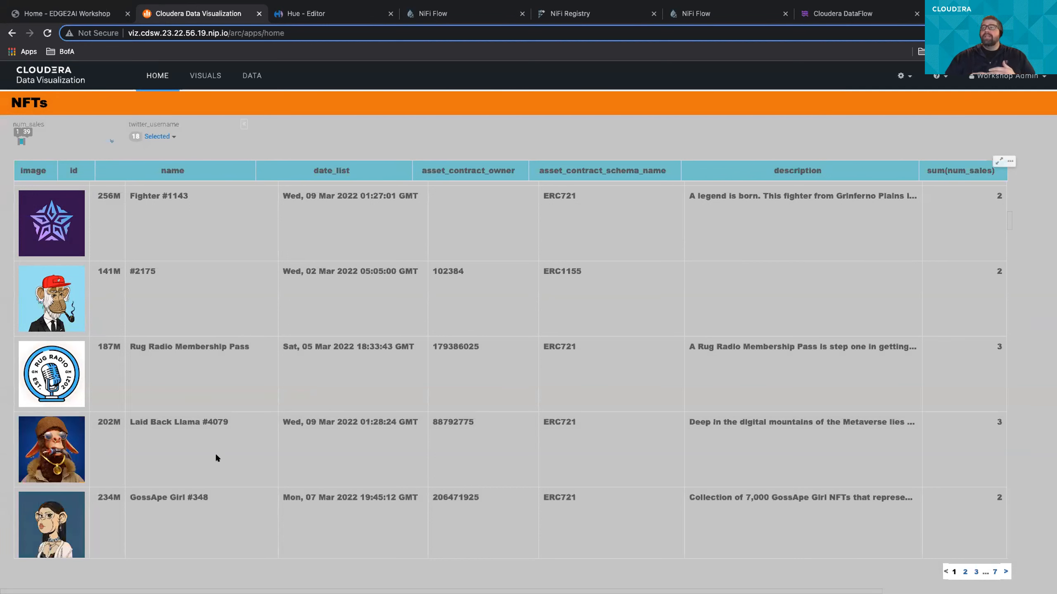
scroll(182, 448, down, 8)
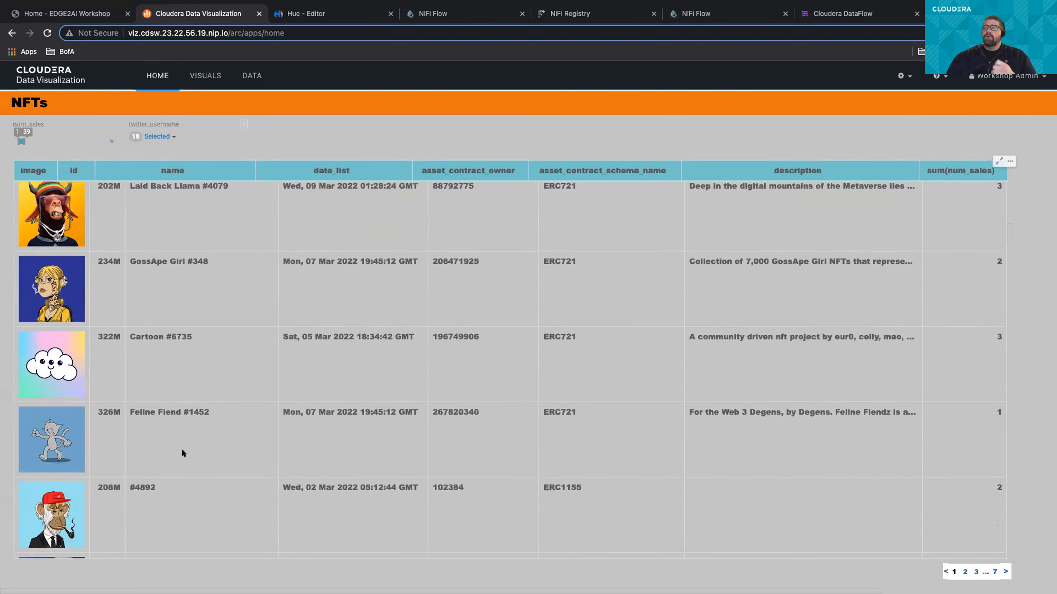
scroll(181, 448, down, 4)
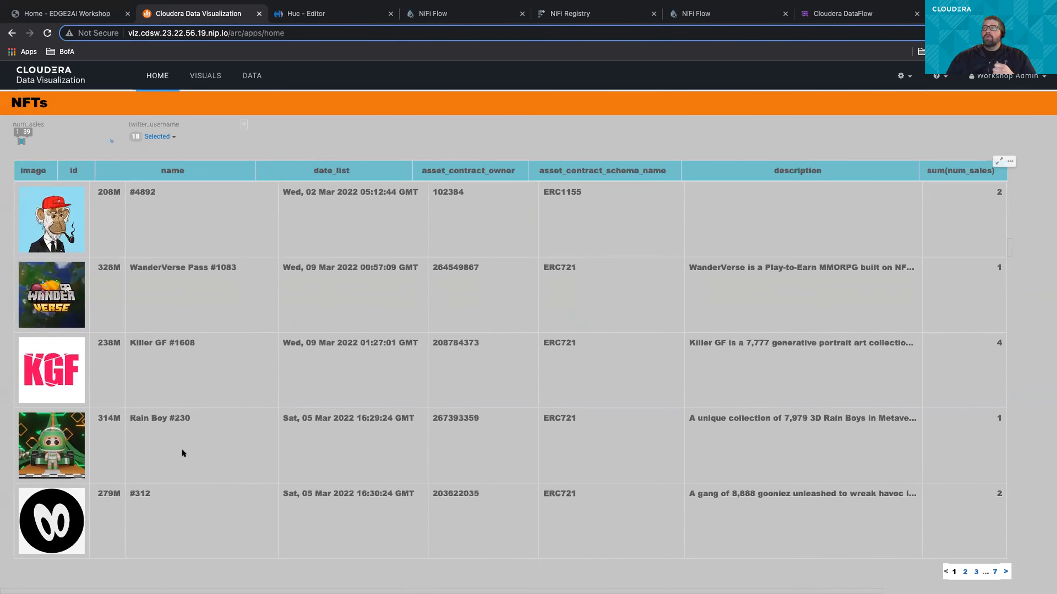
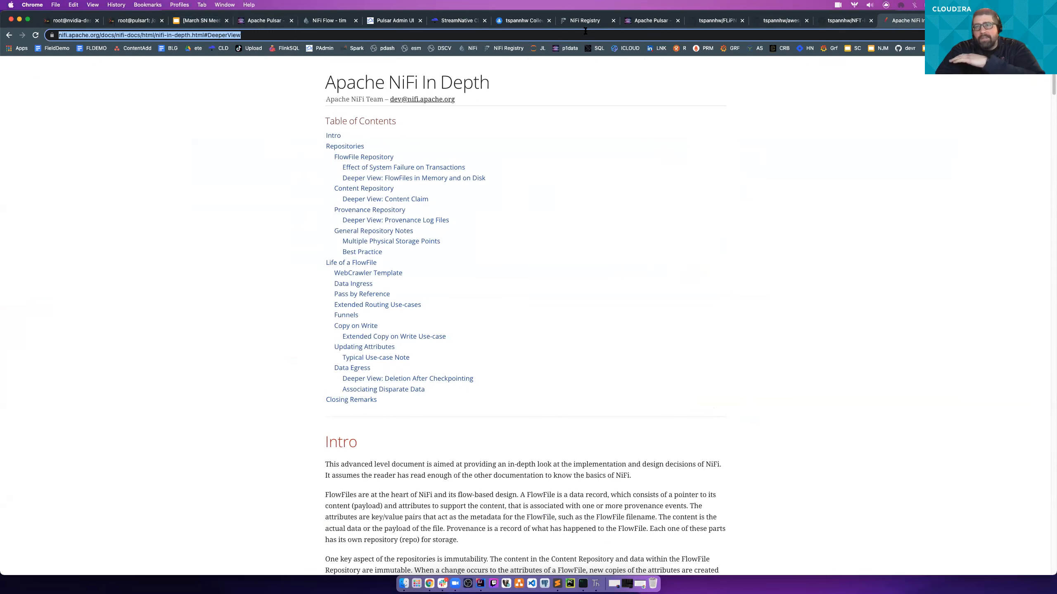
click(536, 21)
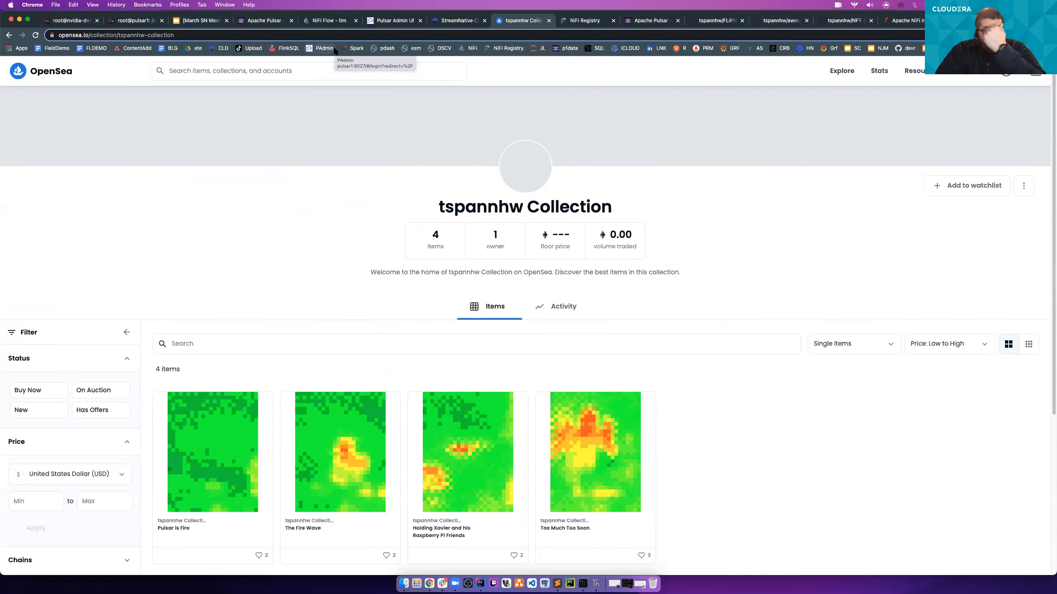
key(super+t)
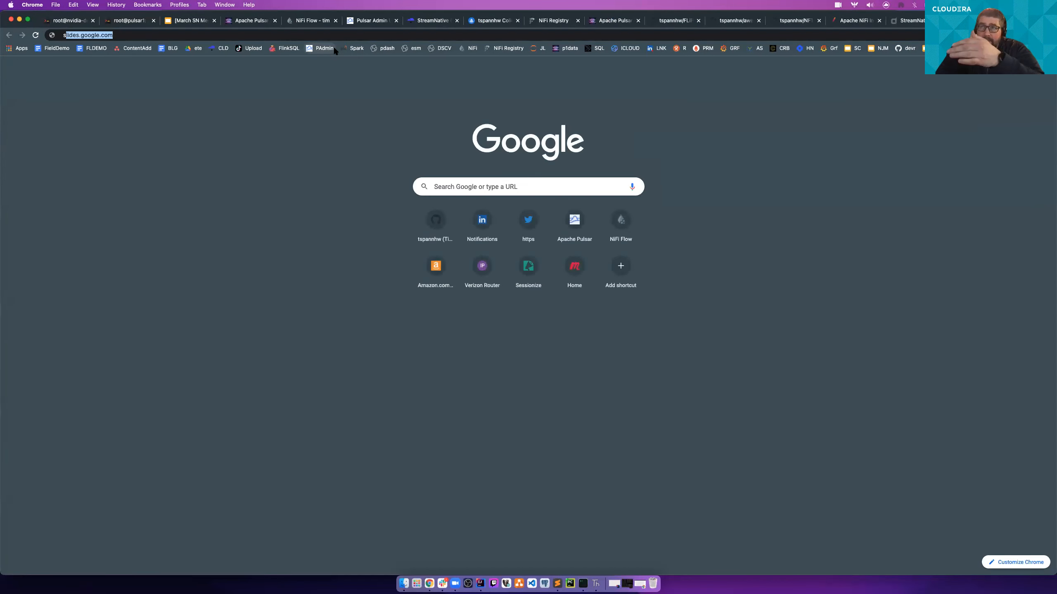
text(sql bit)
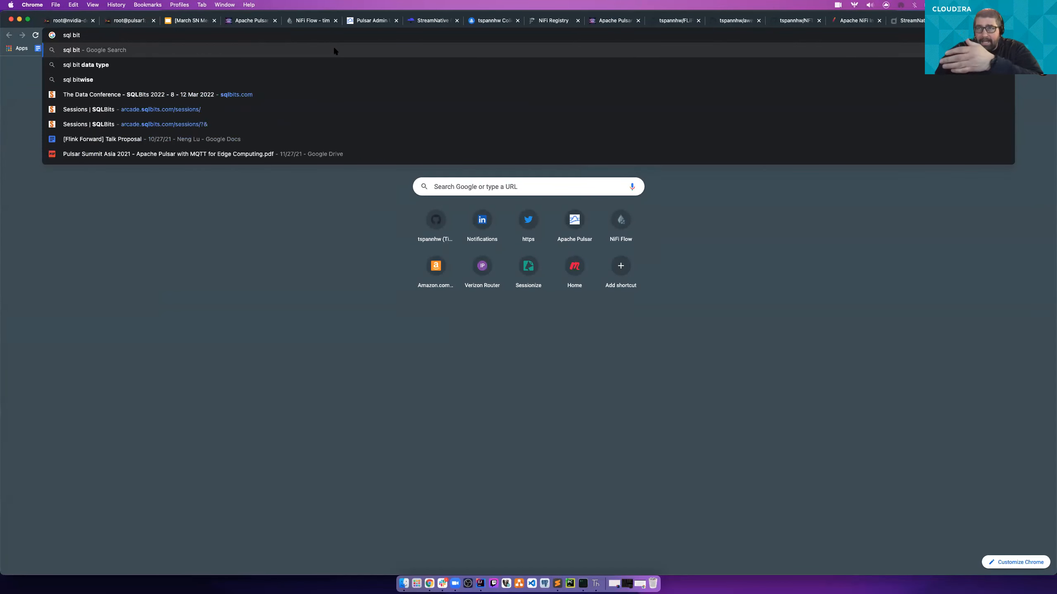
key(Escape)
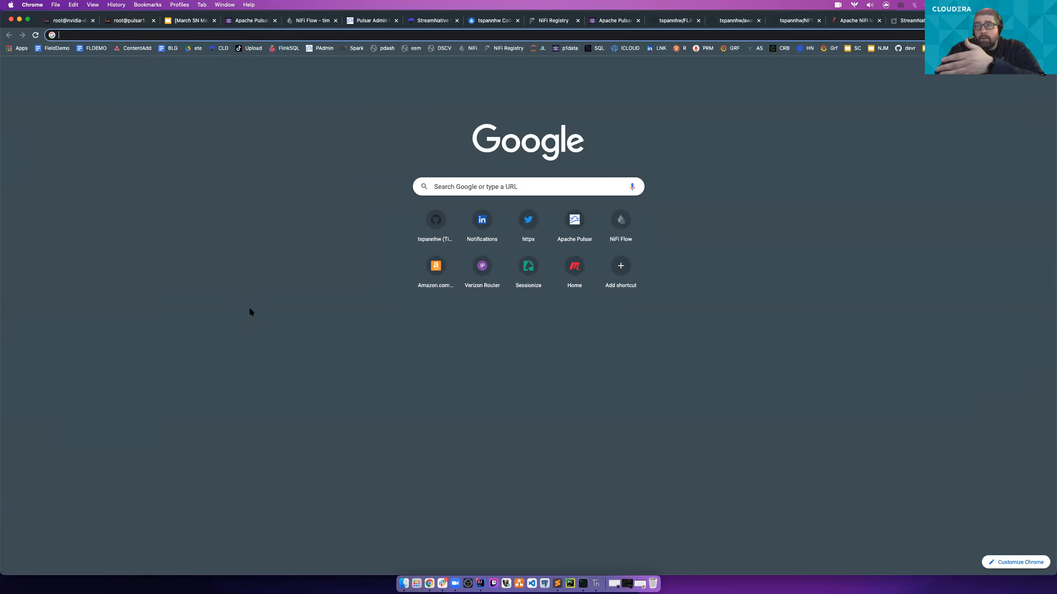
- Switch to the StreamNative data table page, sort its entries by Message in descending order, and view page 31
click(252, 21)
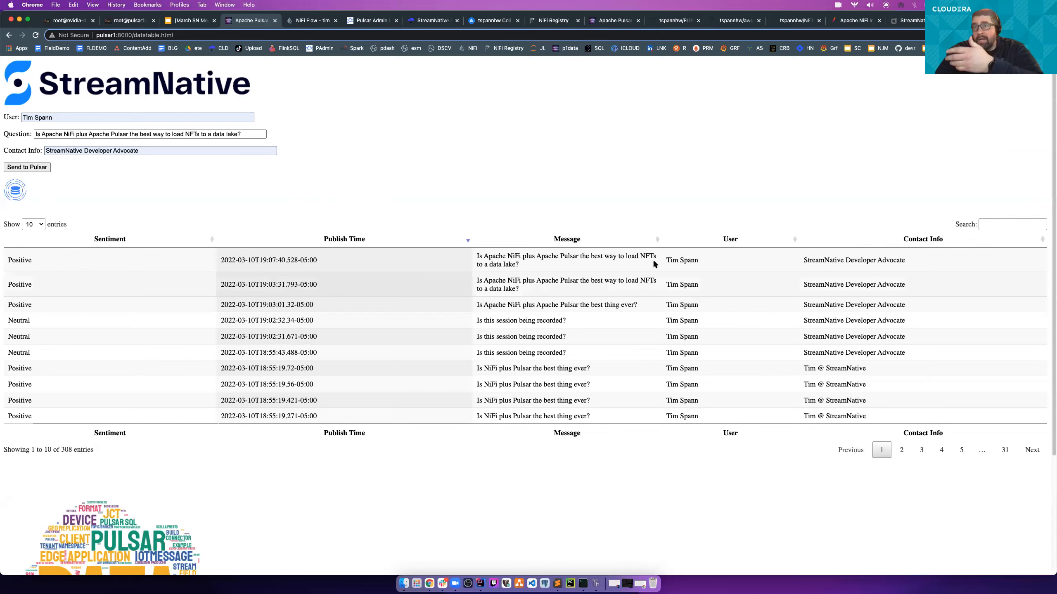
click(560, 237)
click(566, 239)
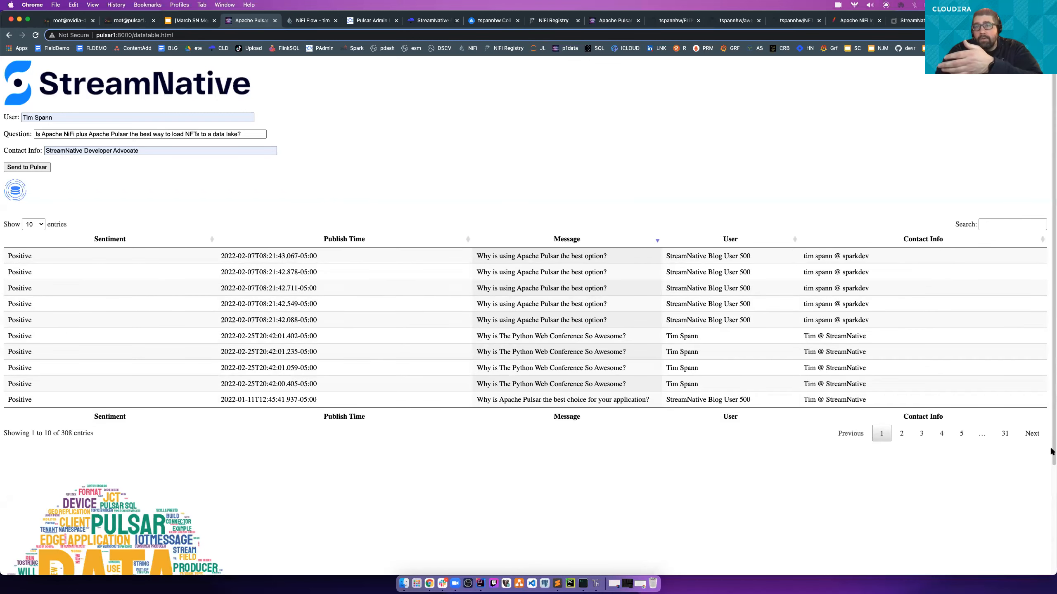
click(1004, 433)
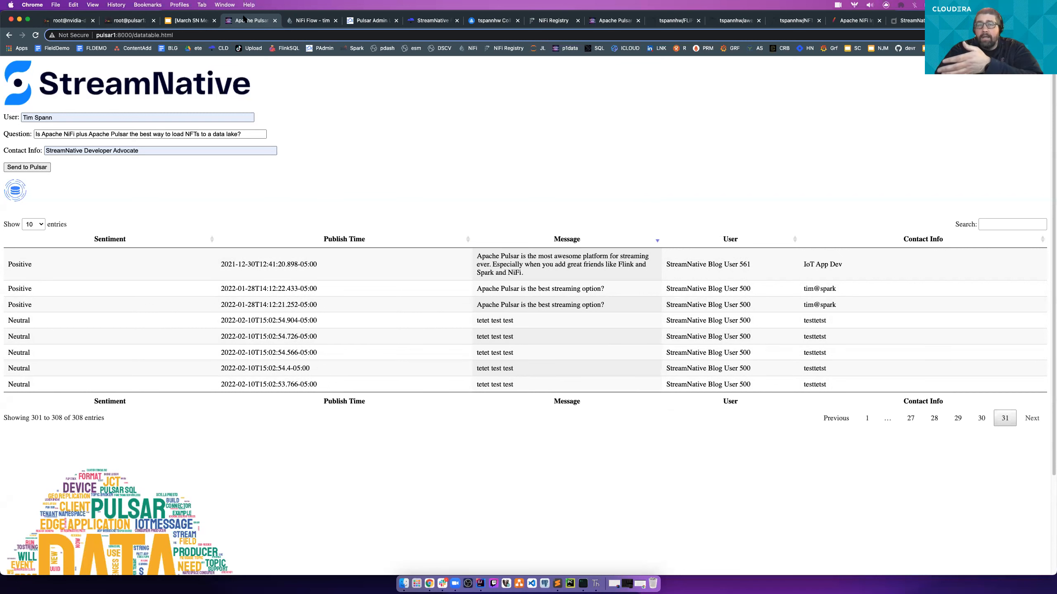
- Load energytable.html from the same pulsar1:8000 server and sort the energy table by Current Cons in descending order
double_click(152, 35)
text(energytable)
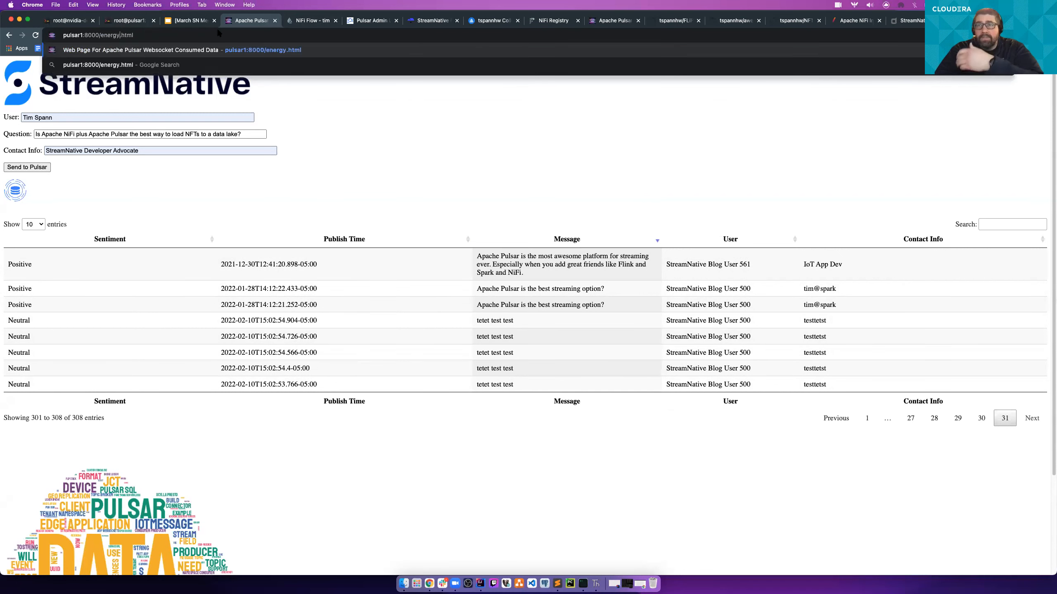
key(Return)
click(118, 144)
click(296, 148)
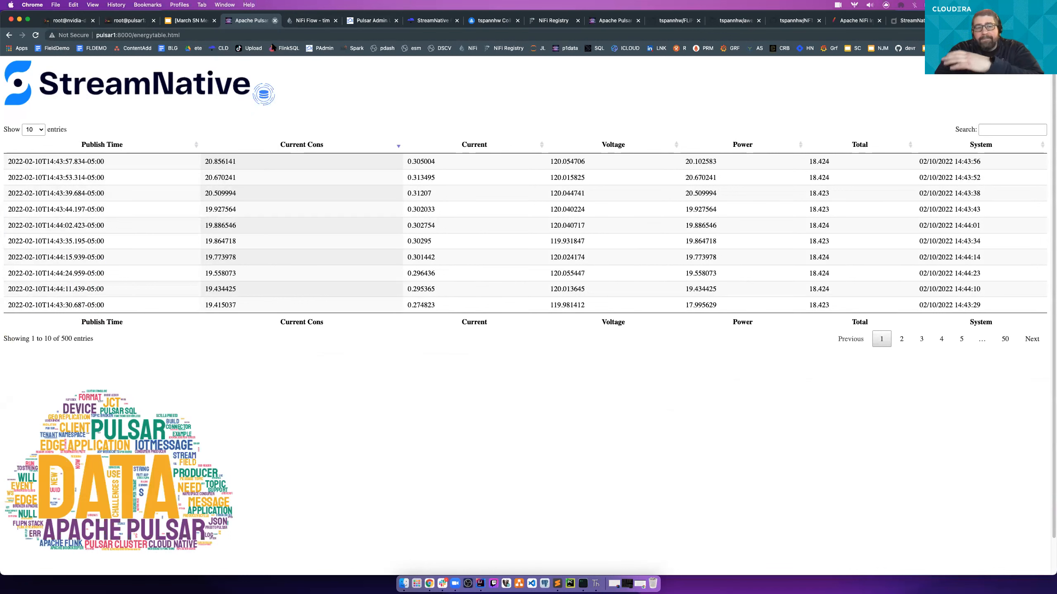
- Switch to the NiFi OpenSea NFT Flow, run the StreamNative Cloud PublishPulsarRecord processor once, and refresh the canvas
click(275, 20)
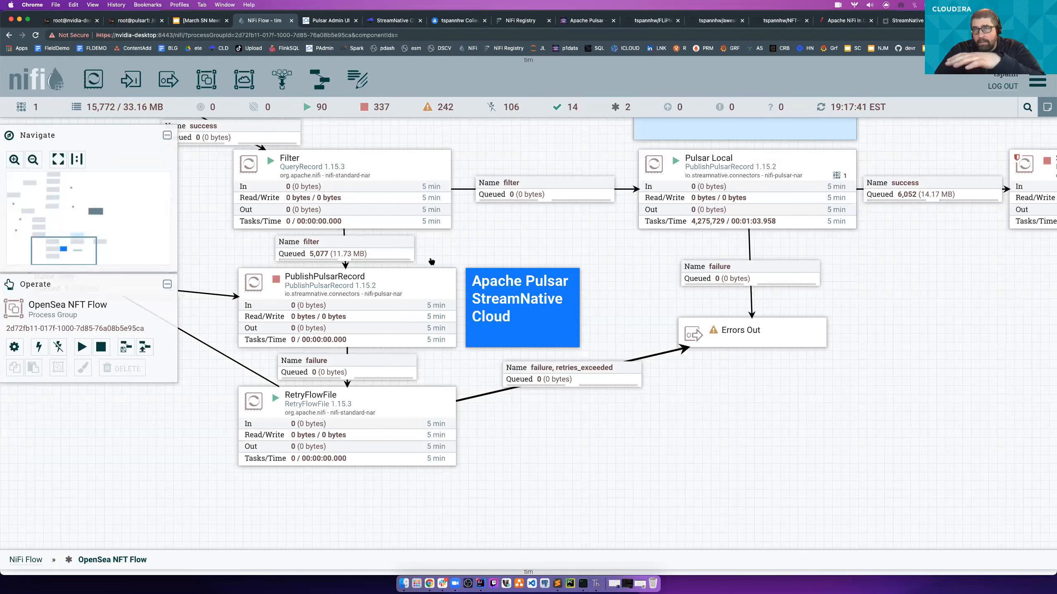
right_click(355, 286)
click(389, 327)
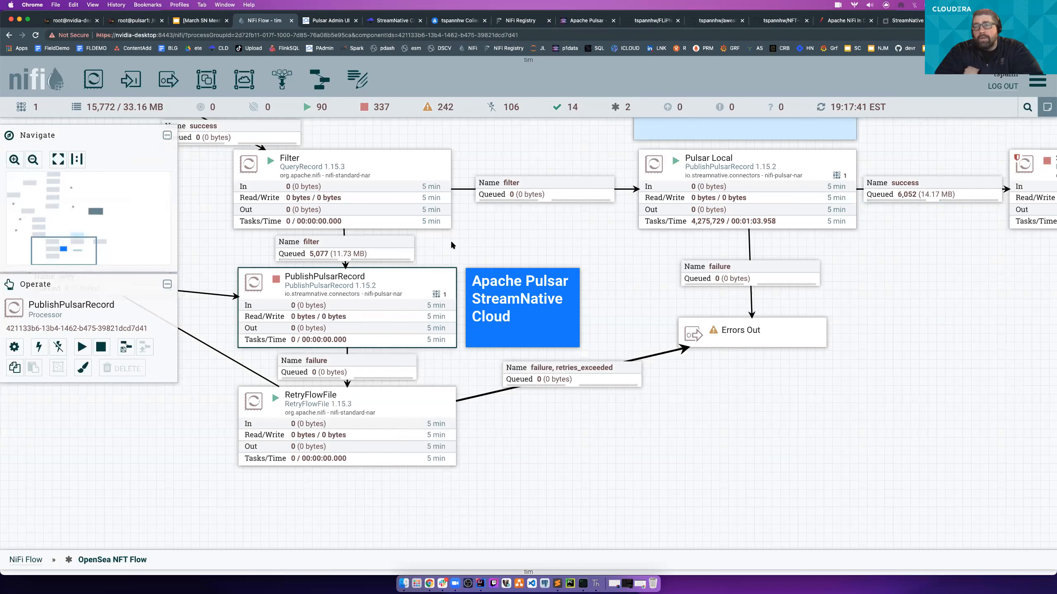
right_click(464, 229)
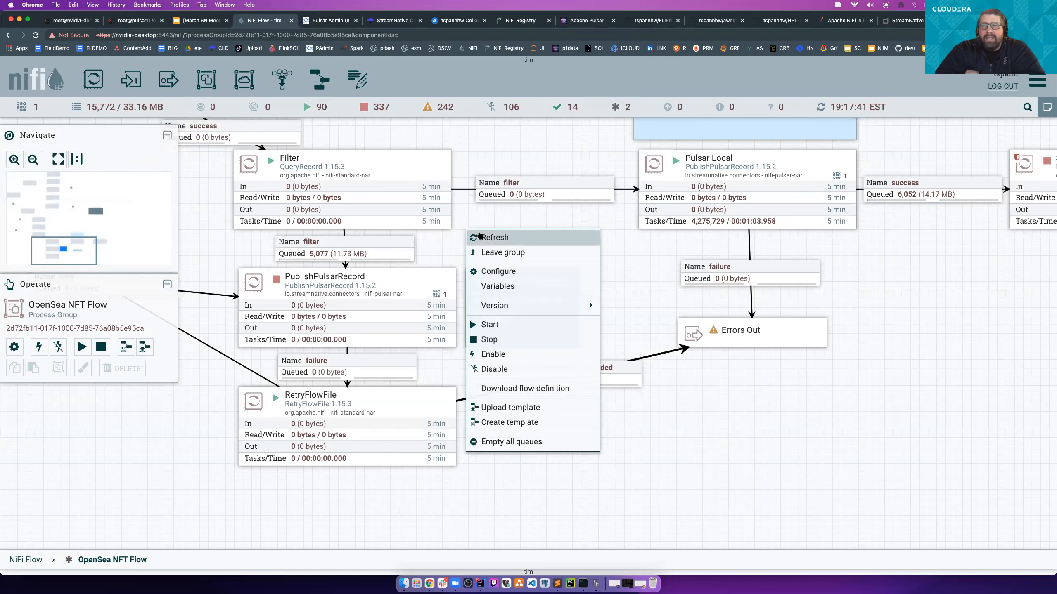
drag(927, 270, 847, 281)
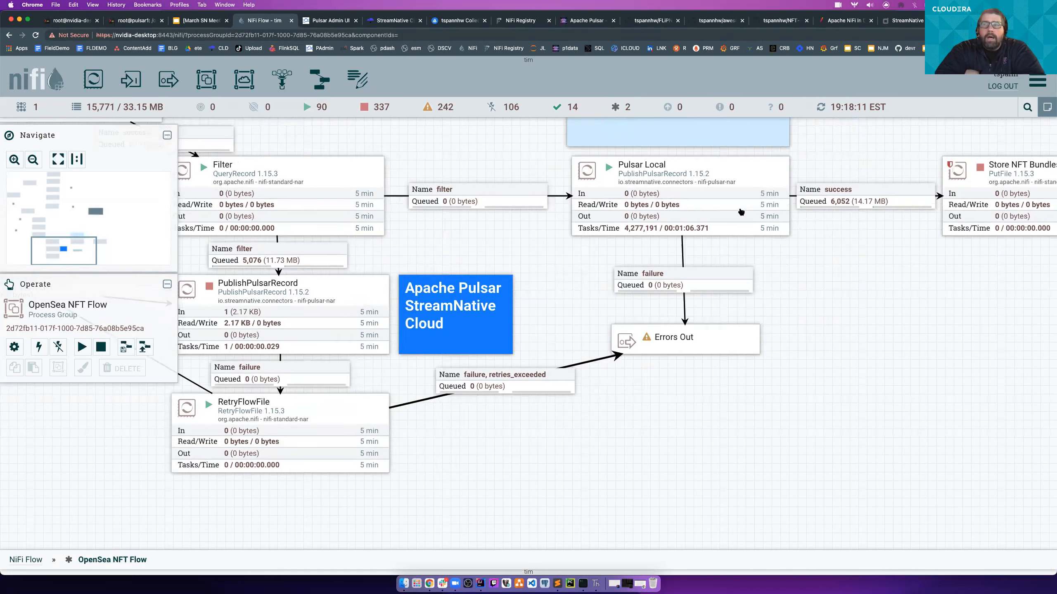
- From the PublishPulsarRecord configuration, go to the StreamNativeCloudPulsar client service and view its properties
click(277, 299)
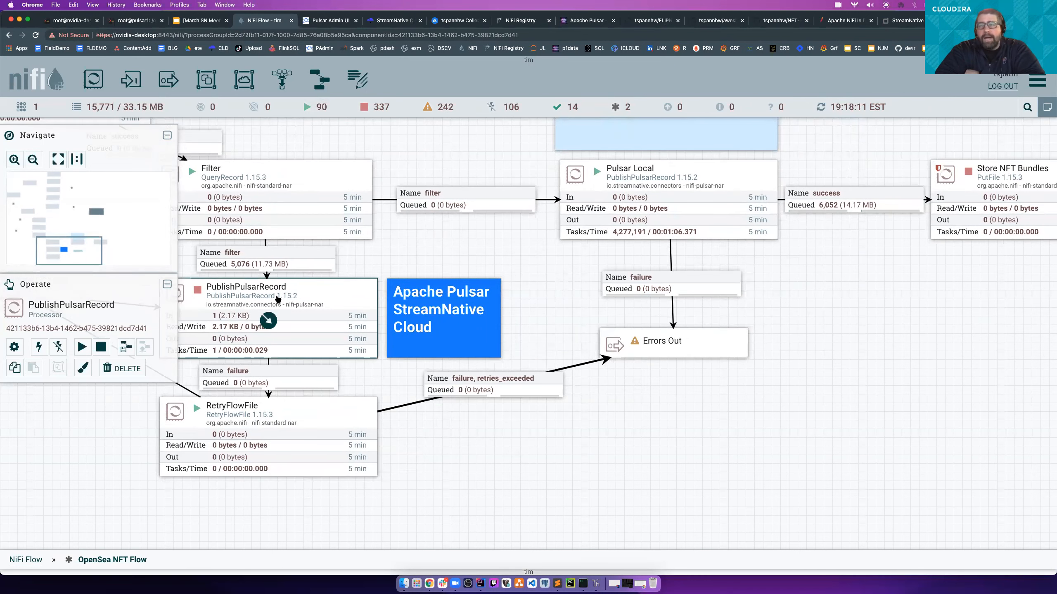
right_click(277, 300)
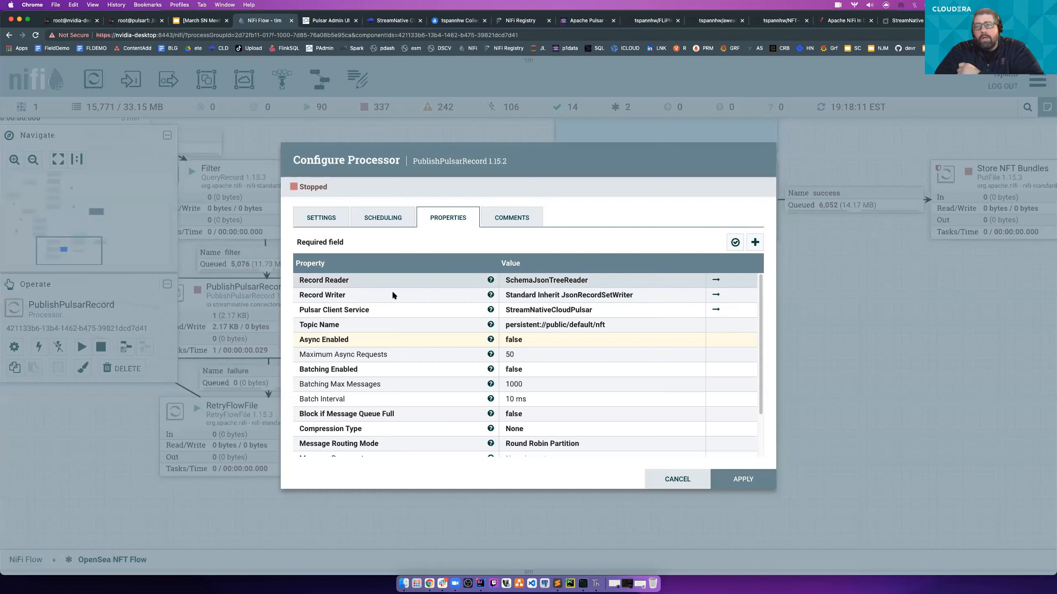
click(716, 312)
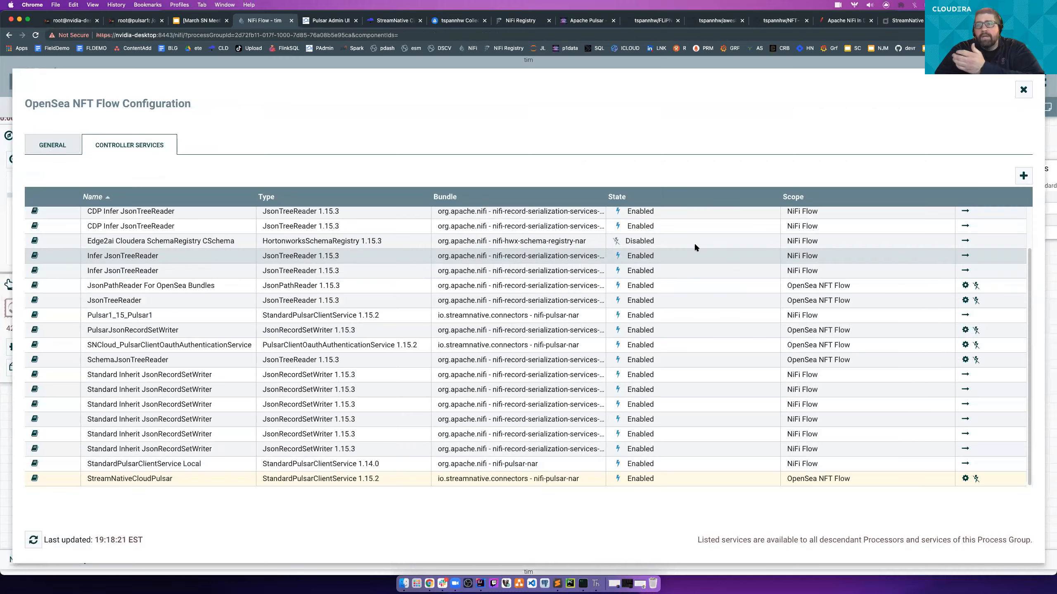
click(965, 479)
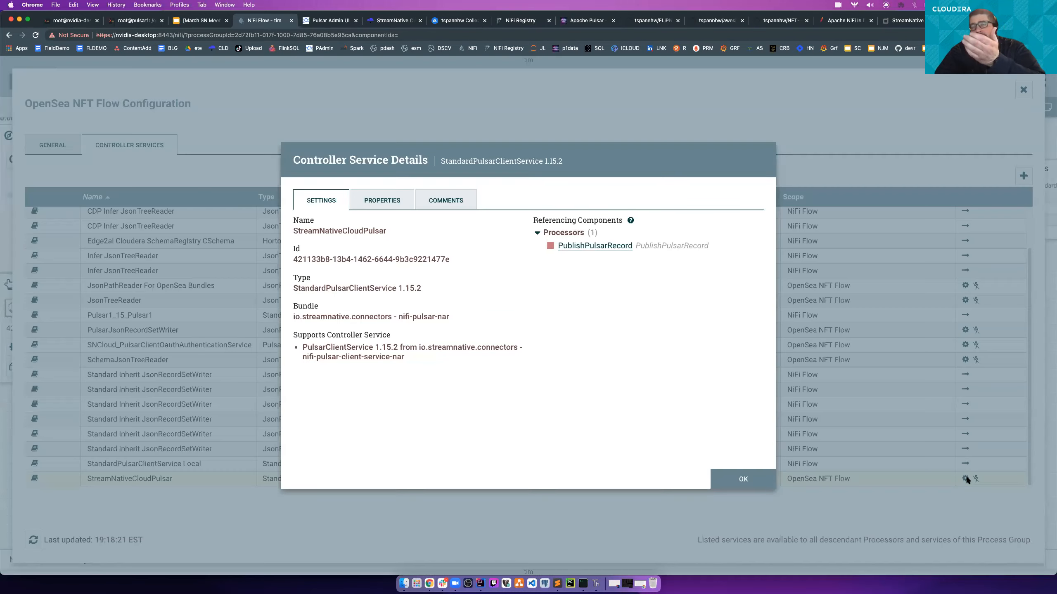
click(407, 201)
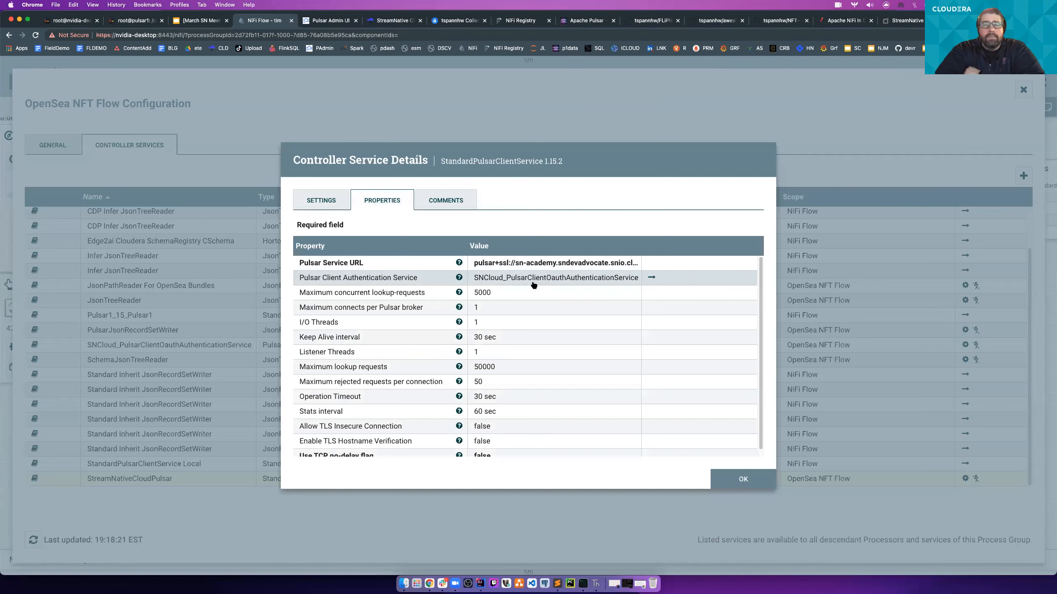
- Go to the linked SNCloud_PulsarClientOauthAuthenticationService, view its properties, and close the service details and the flow configuration
click(652, 278)
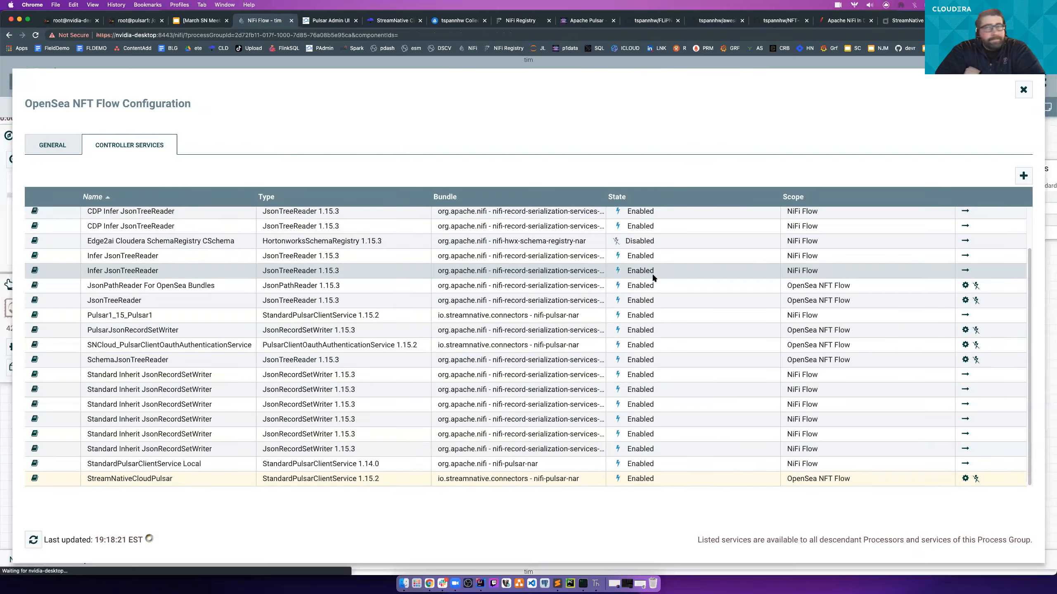
click(965, 345)
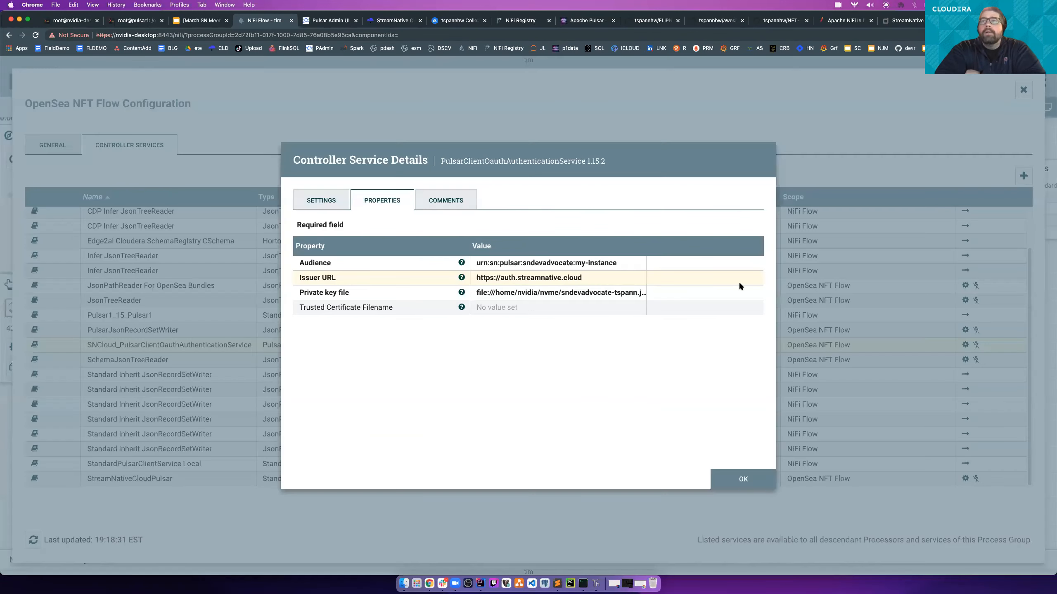
click(714, 472)
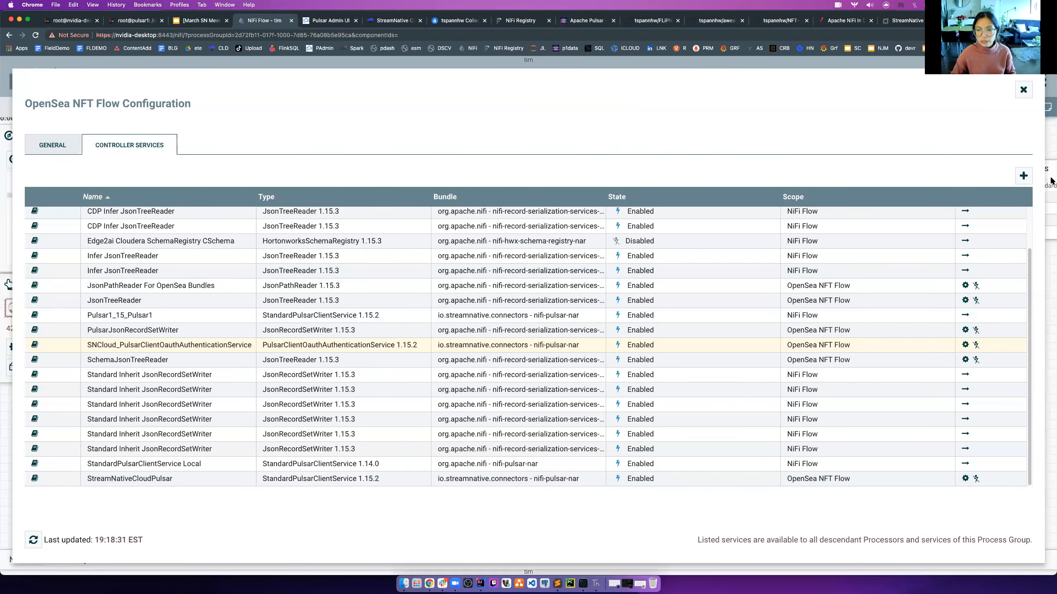
click(1023, 89)
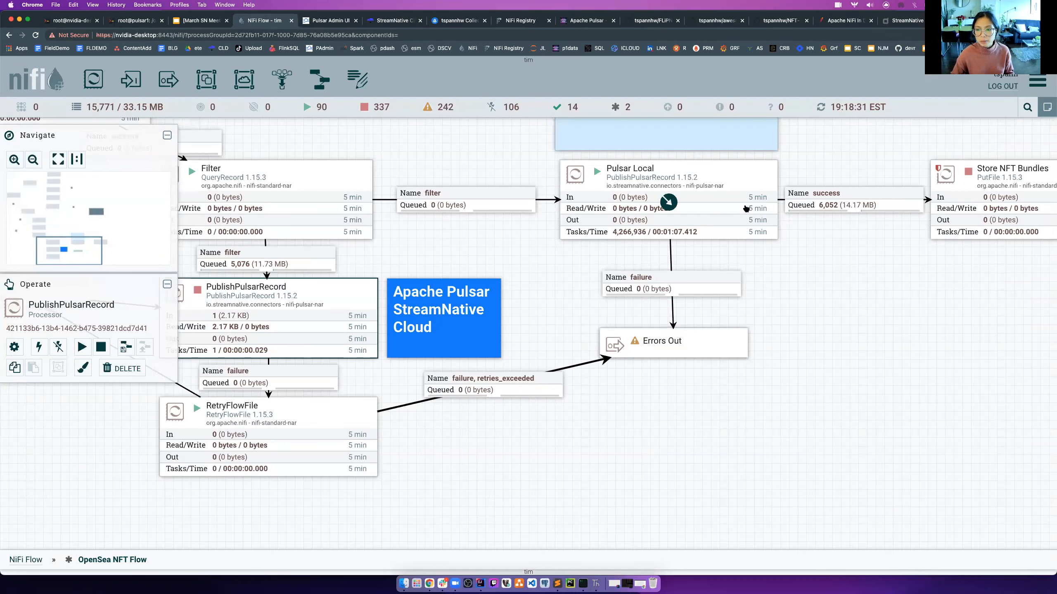
right_click(746, 208)
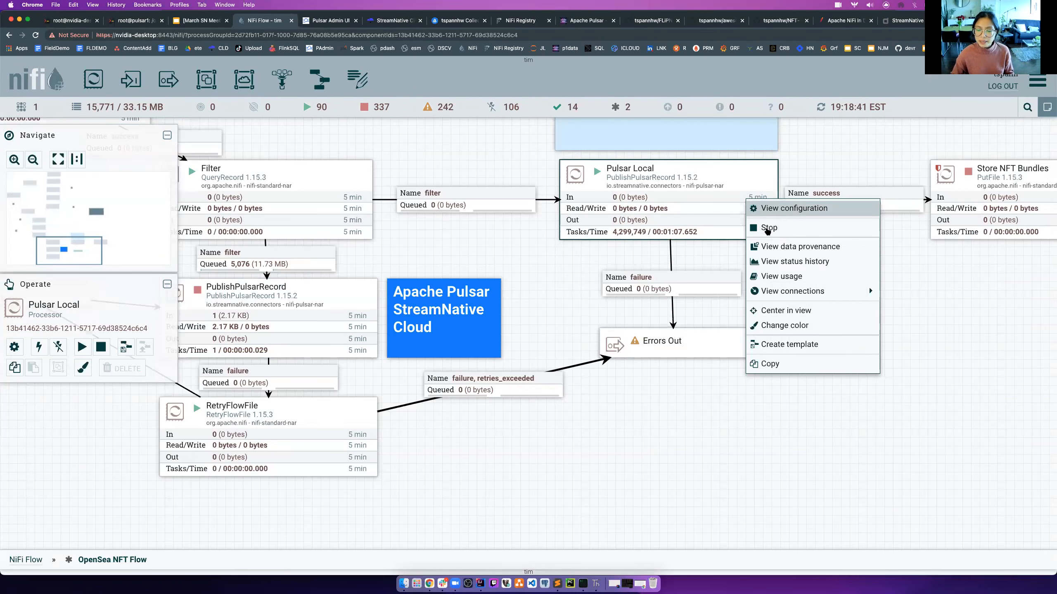
click(938, 374)
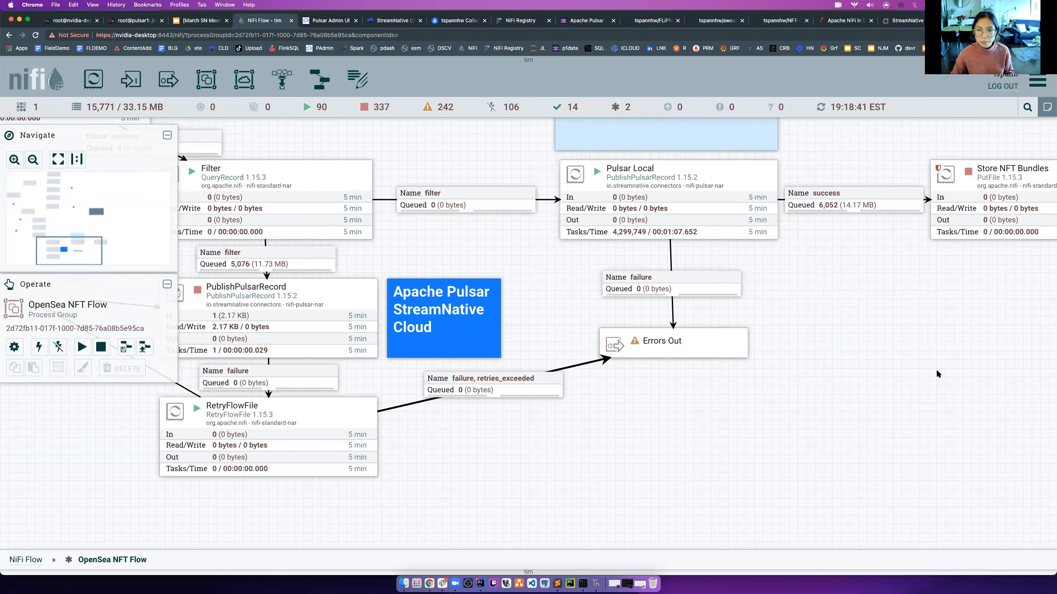
- Open nifi.apache.org in a new browser tab and look through the FDS (Flow Design System) subproject page
key(super+t)
text(nif)
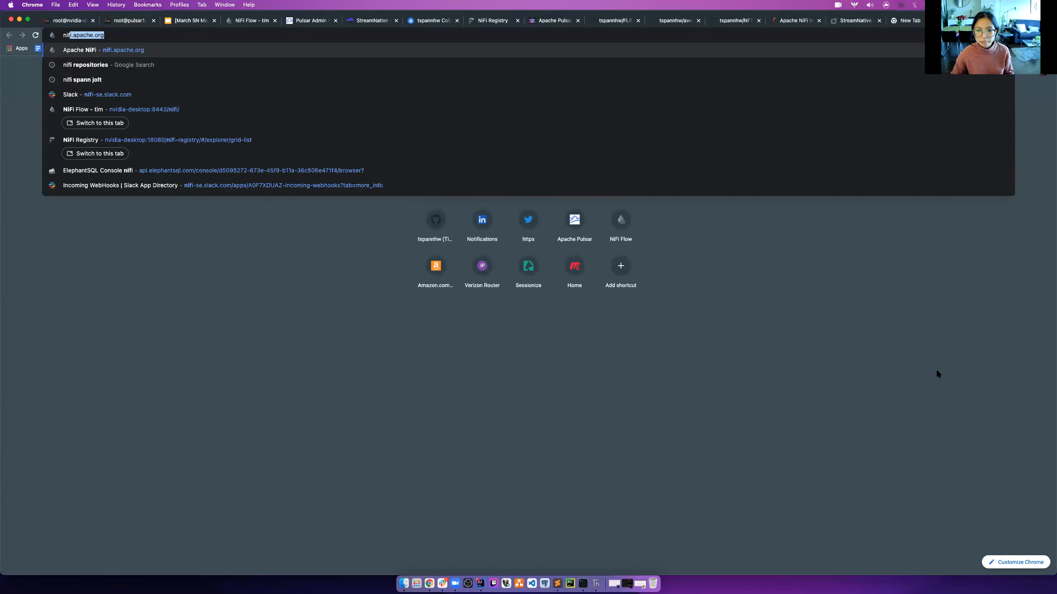
key(Return)
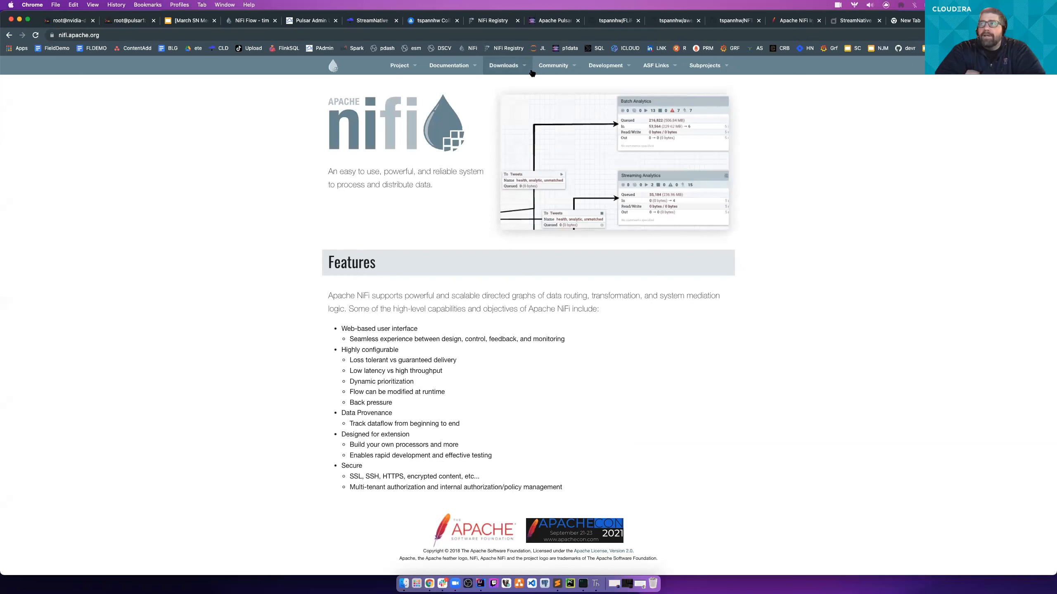
click(553, 65)
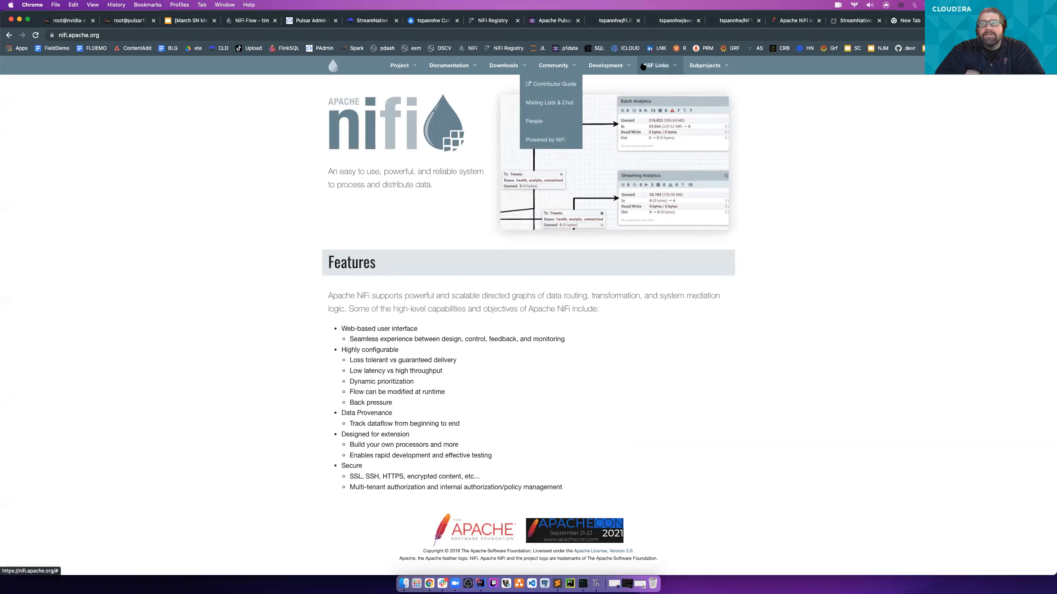
click(704, 65)
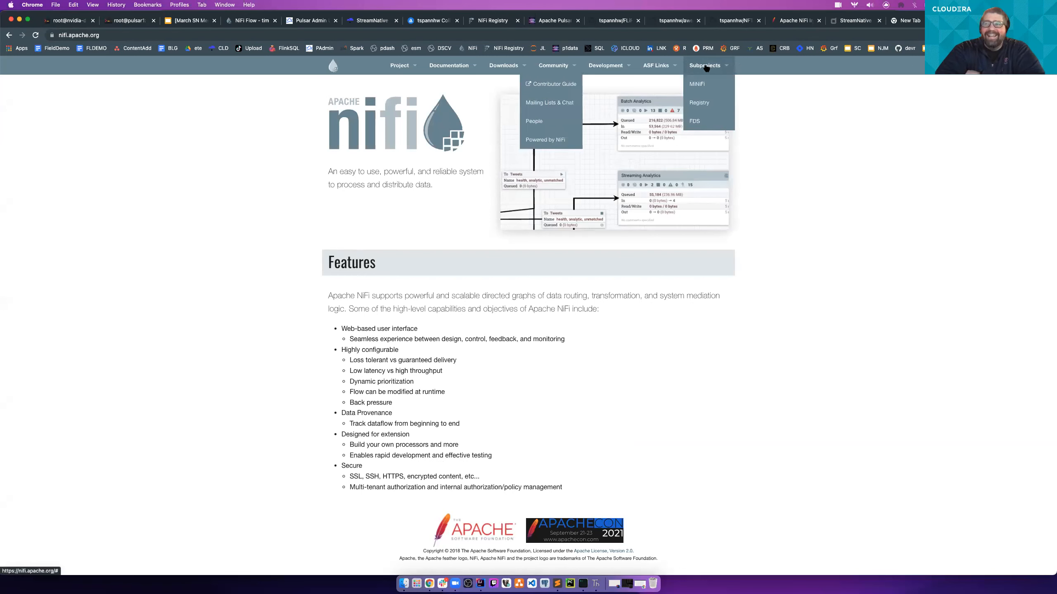
click(694, 121)
click(246, 35)
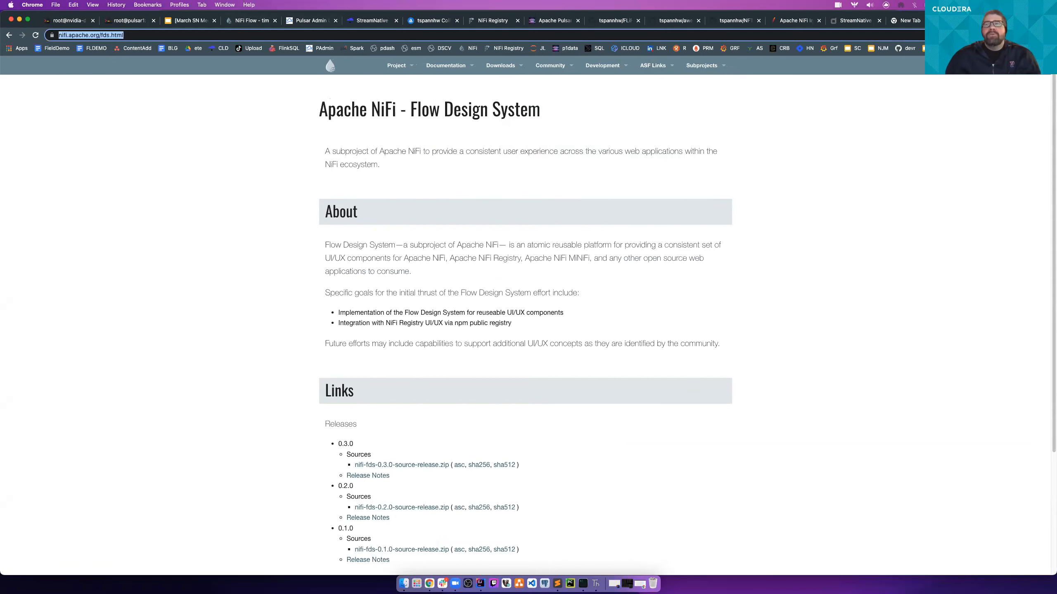
scroll(779, 220, down, 4)
scroll(554, 61, up, 4)
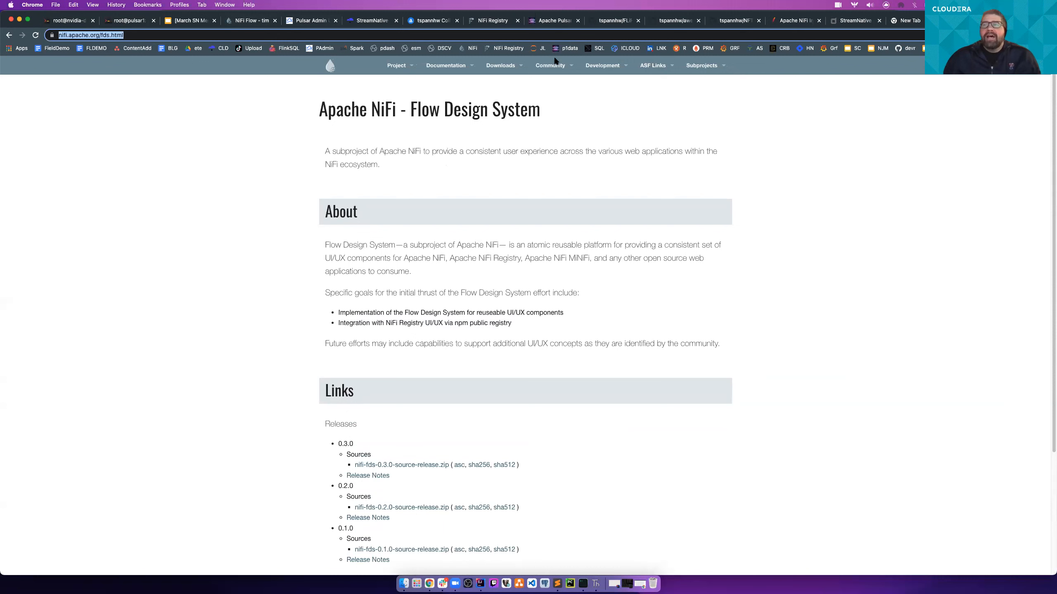
- Return to the NiFi flow, open the browser's Developer Tools on it, and examine the headers of the status network request
click(249, 21)
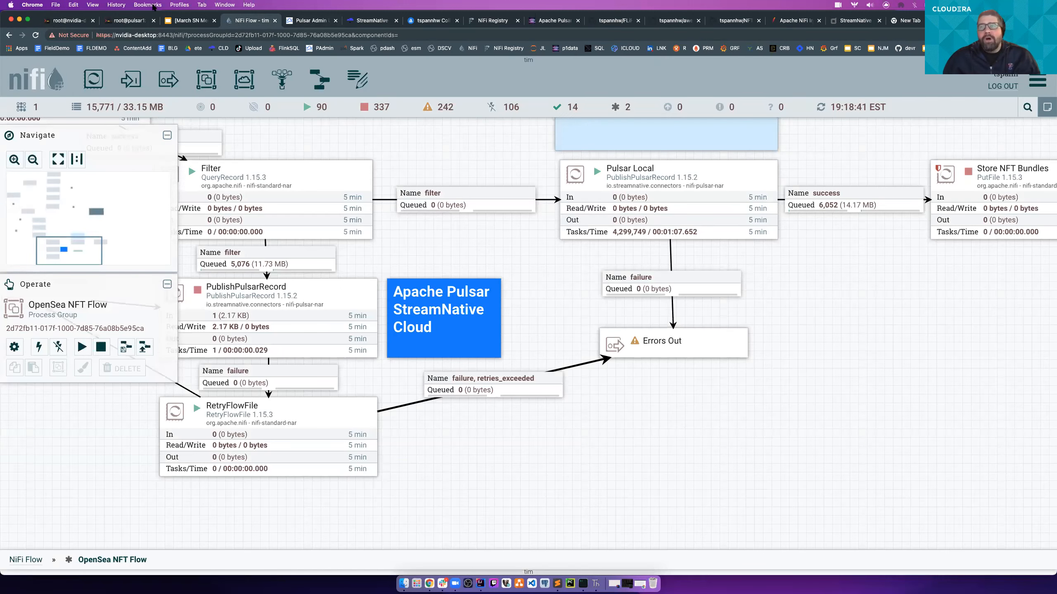
click(92, 5)
mouse_move(166, 135)
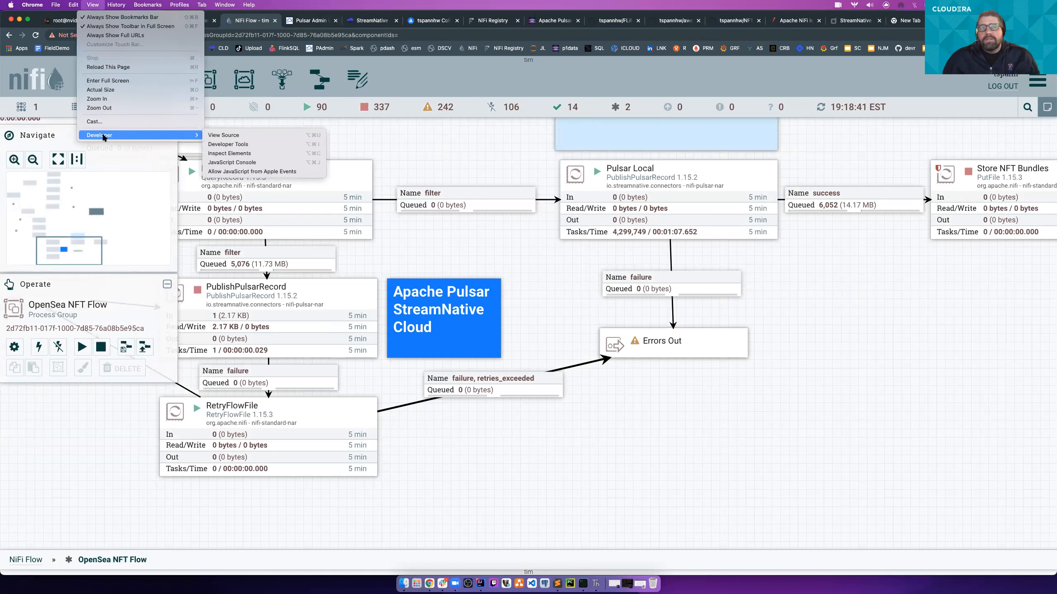
click(236, 145)
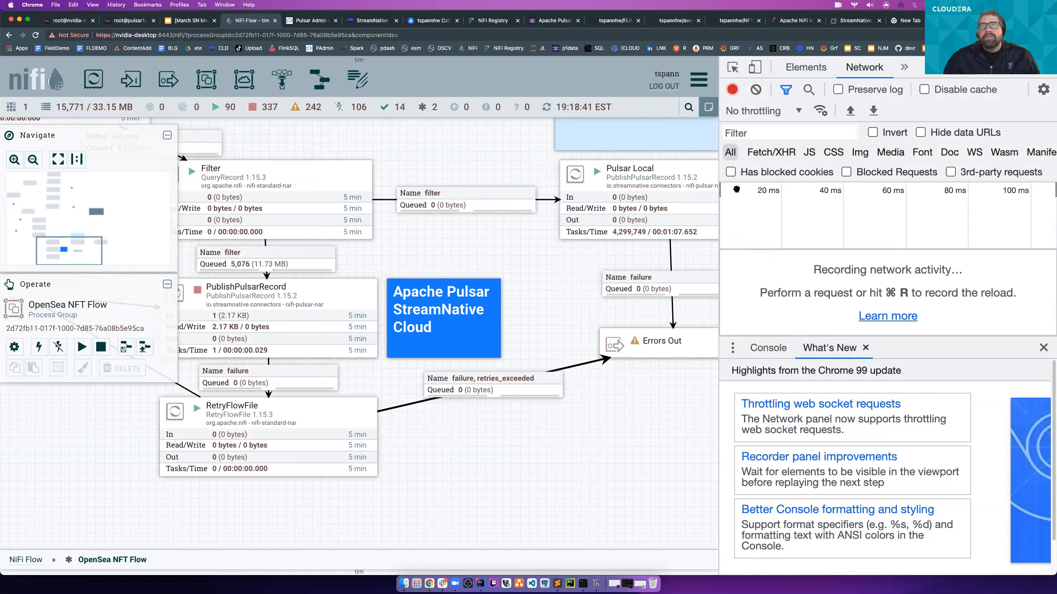
click(1042, 349)
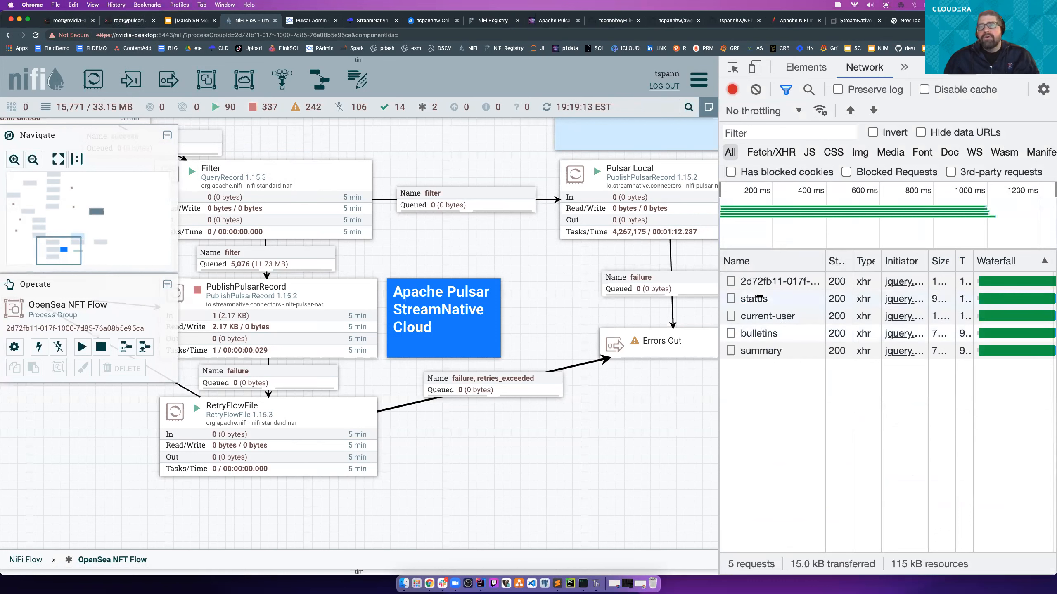
click(758, 297)
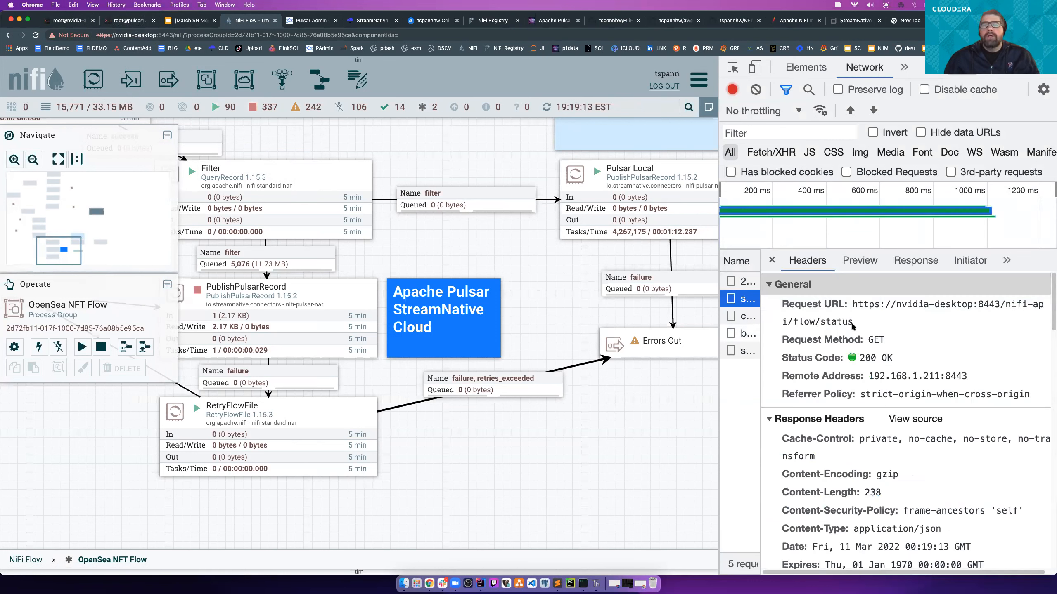
- Select the status request's URL, and open and close the PublishPulsarRecord configuration to trigger more API requests
drag(852, 325, 852, 311)
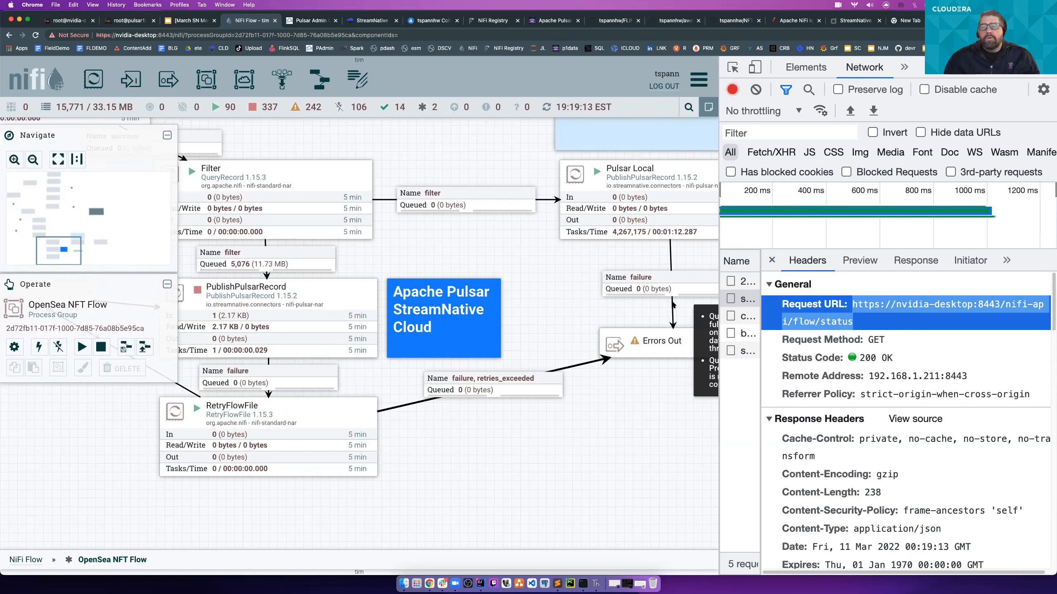
right_click(327, 318)
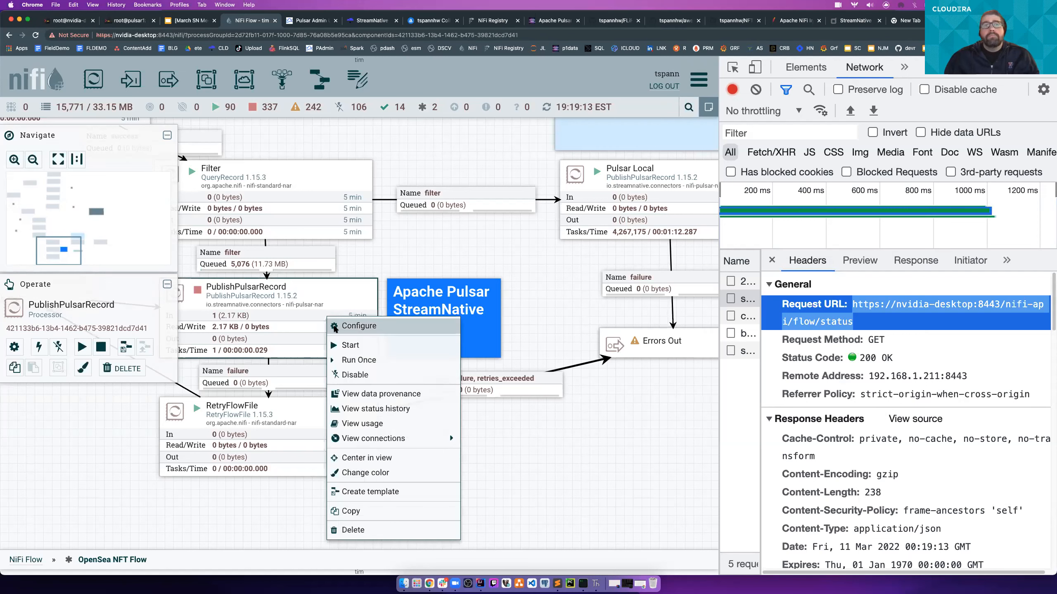
click(335, 326)
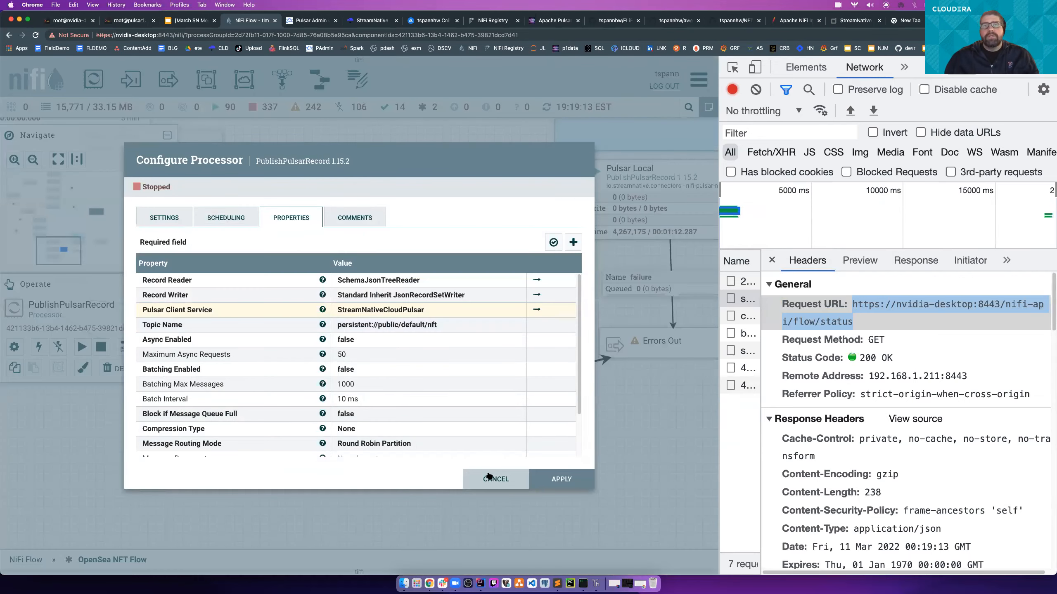
click(495, 479)
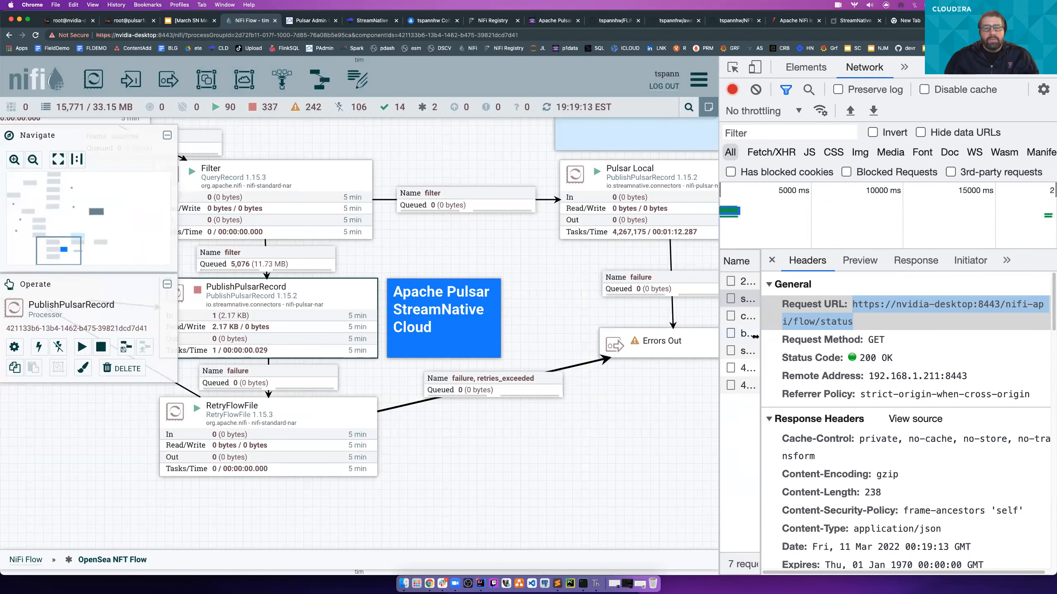
- Widen the Developer Tools and the request name column, and view the headers of the summary, bulletins, current-user and status requests
drag(760, 329, 881, 329)
click(759, 351)
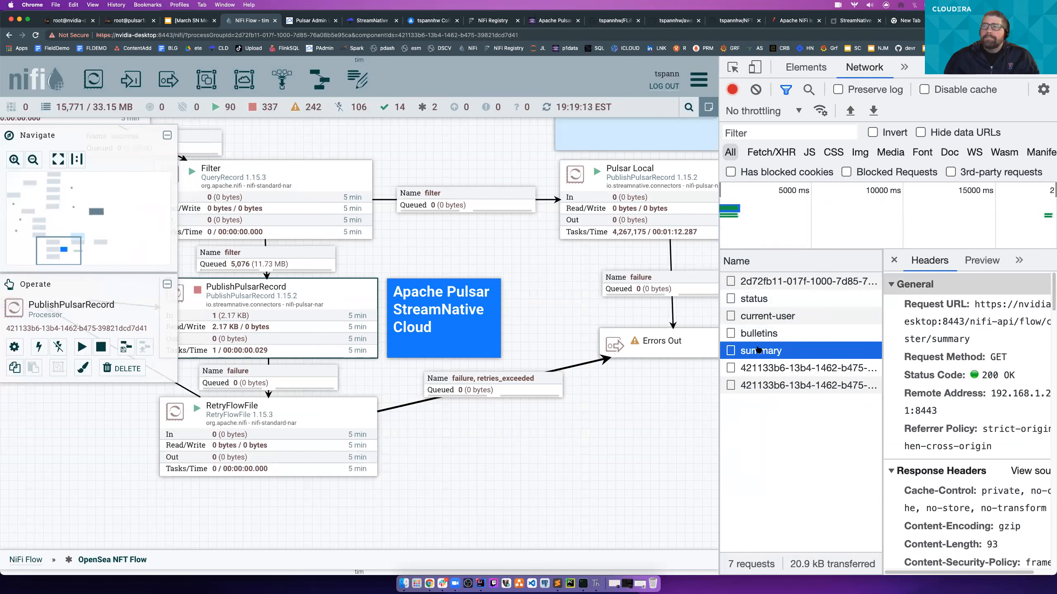
click(759, 333)
drag(719, 227, 505, 216)
click(547, 294)
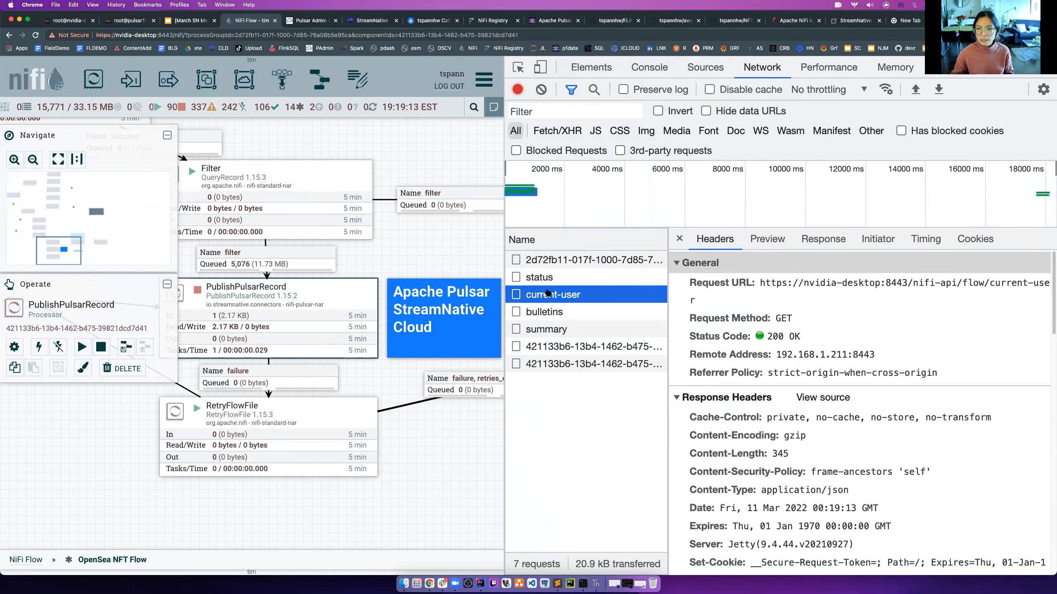
click(550, 278)
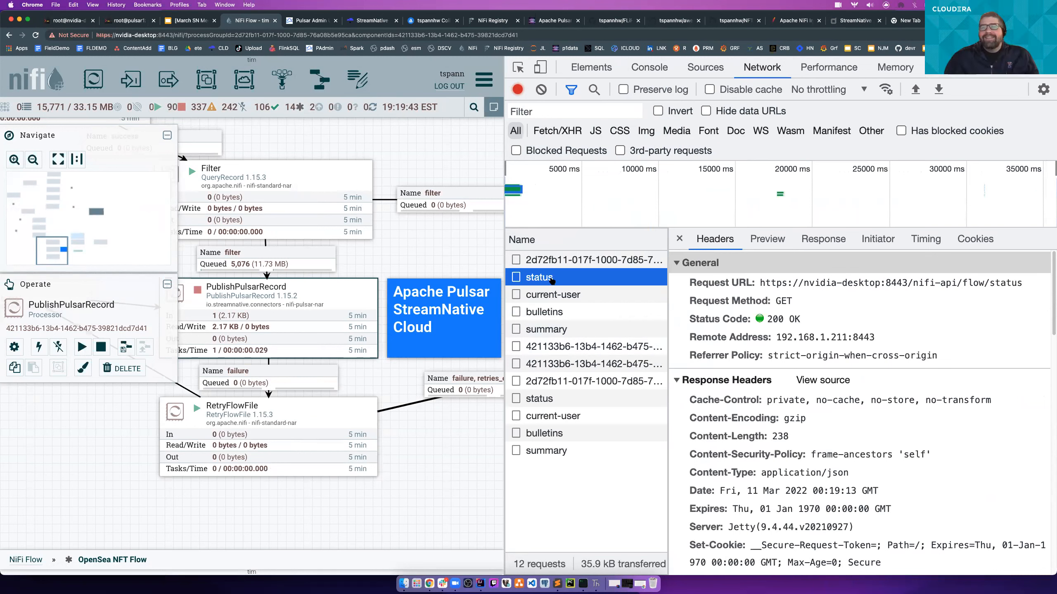
- Go through the remaining API calls down to the last summary request, comparing their request URLs
click(574, 292)
click(571, 312)
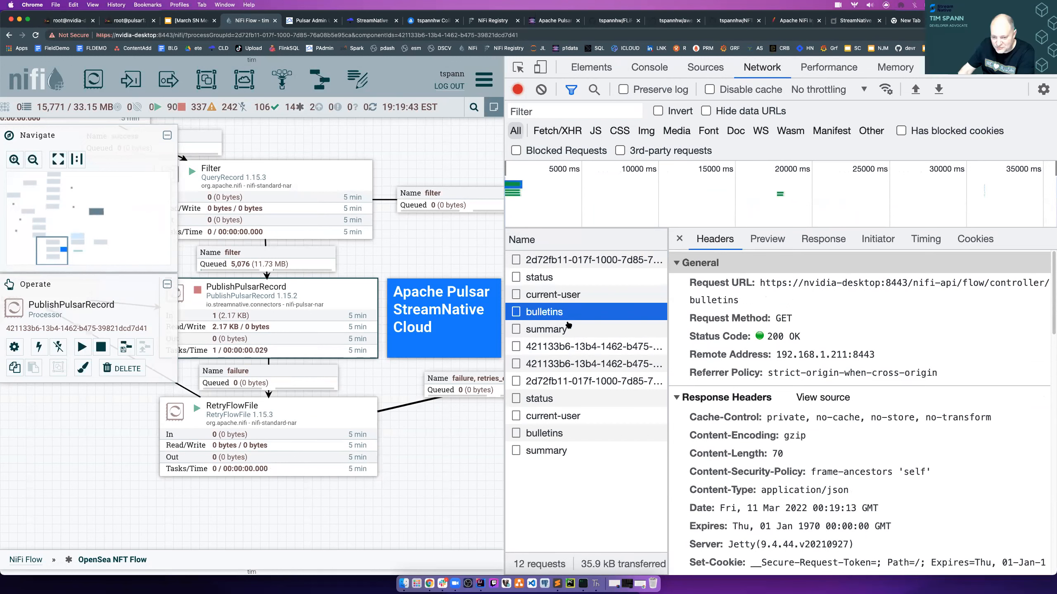
click(568, 327)
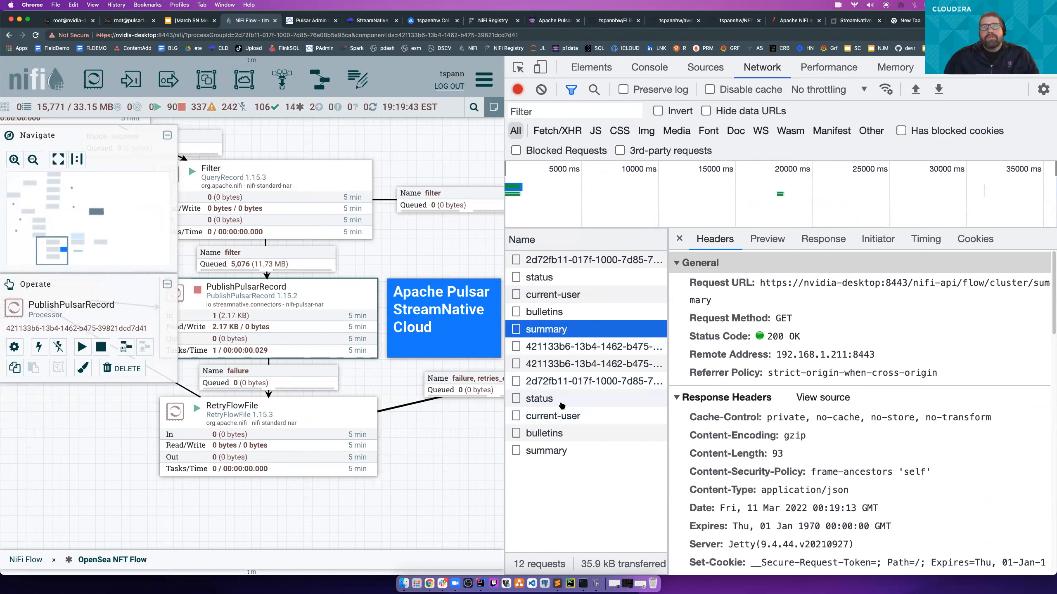
click(559, 401)
click(559, 415)
click(558, 432)
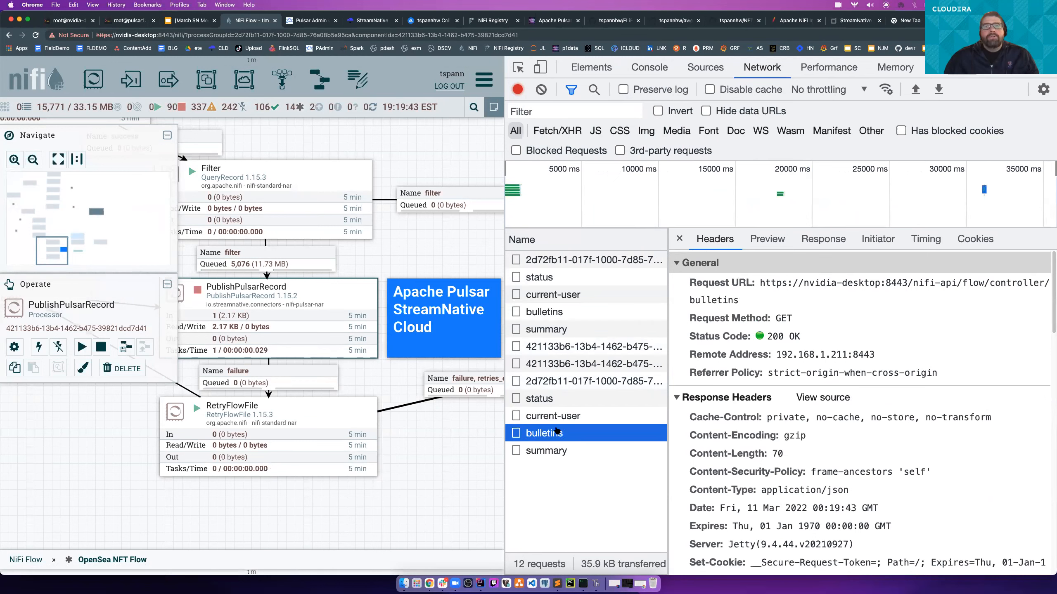
click(542, 450)
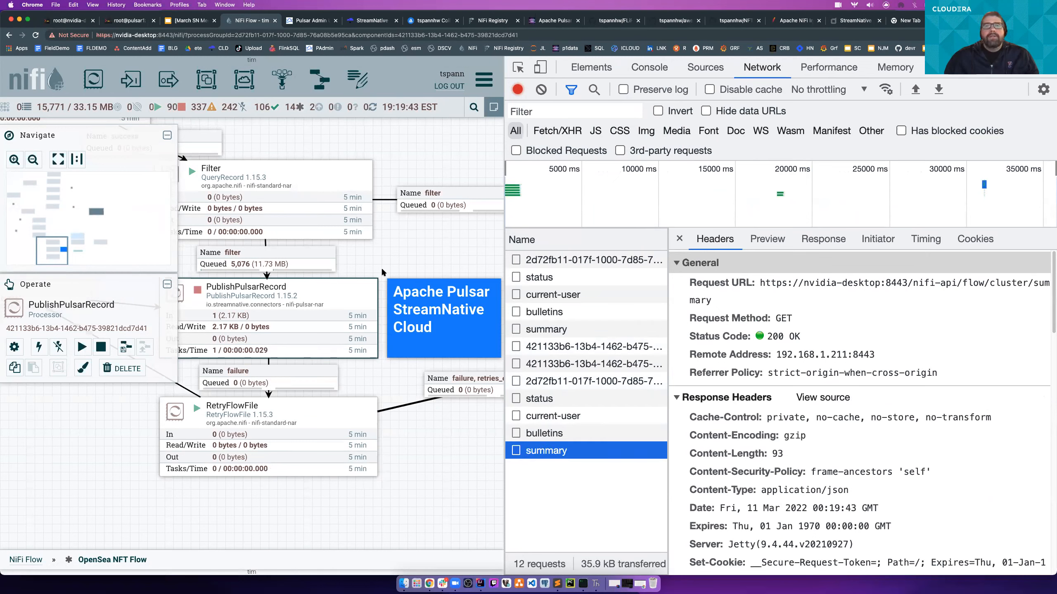
- Copy the second status request as a cURL command
click(559, 401)
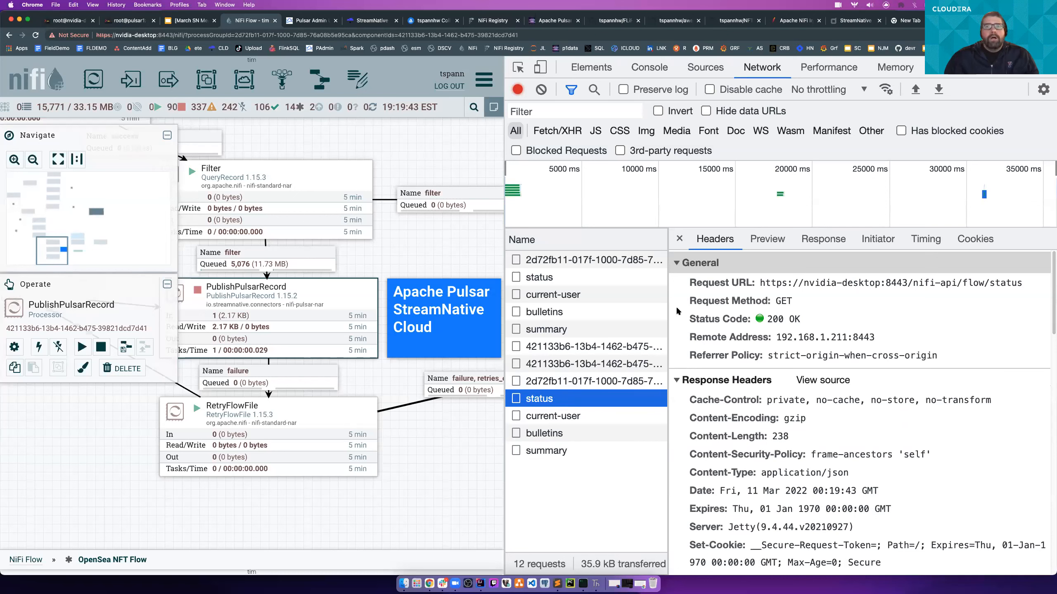
right_click(549, 398)
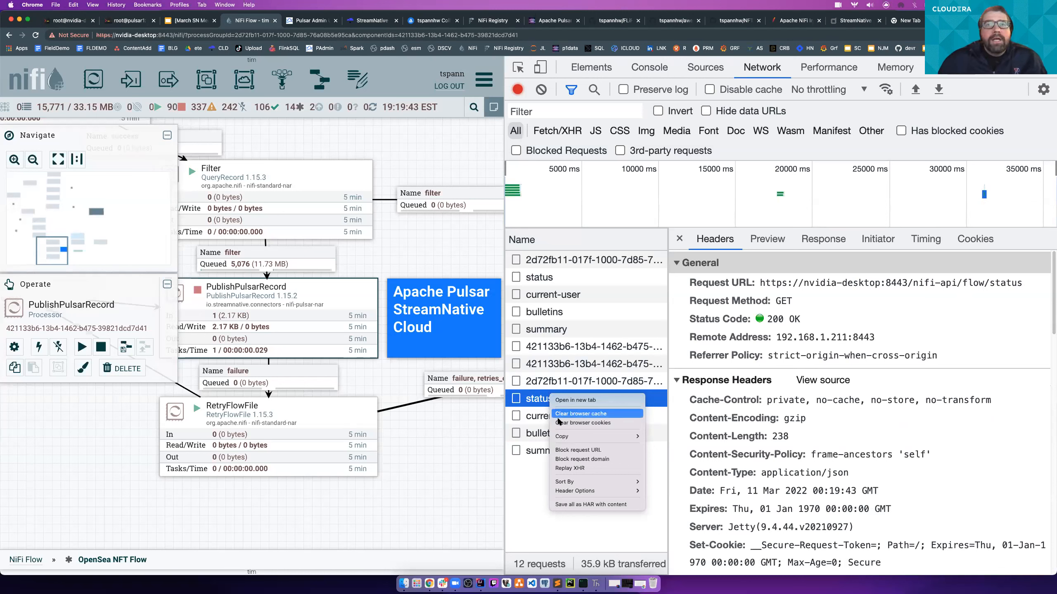
mouse_move(561, 439)
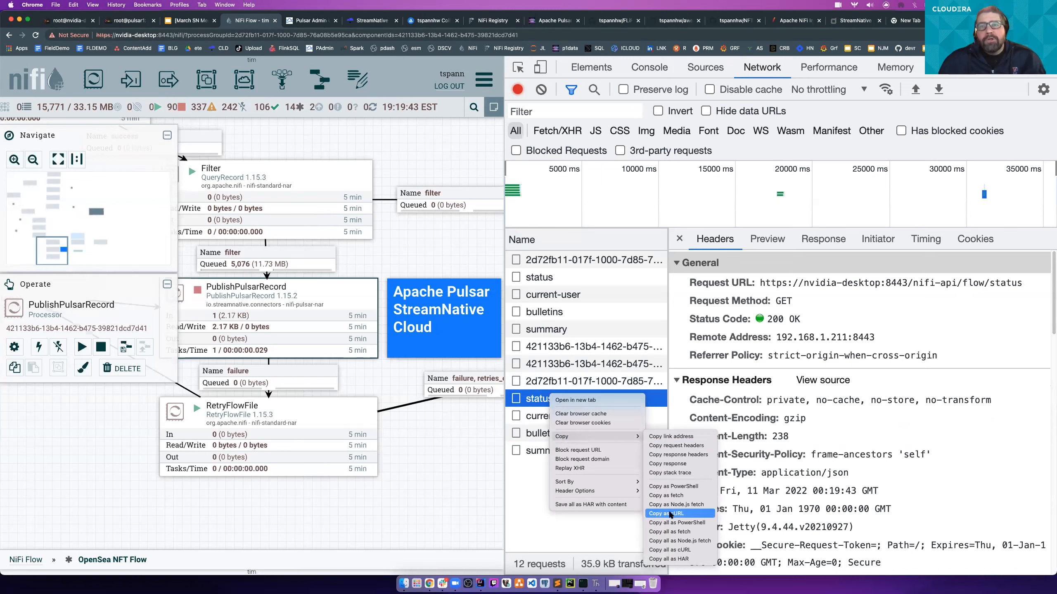
click(670, 514)
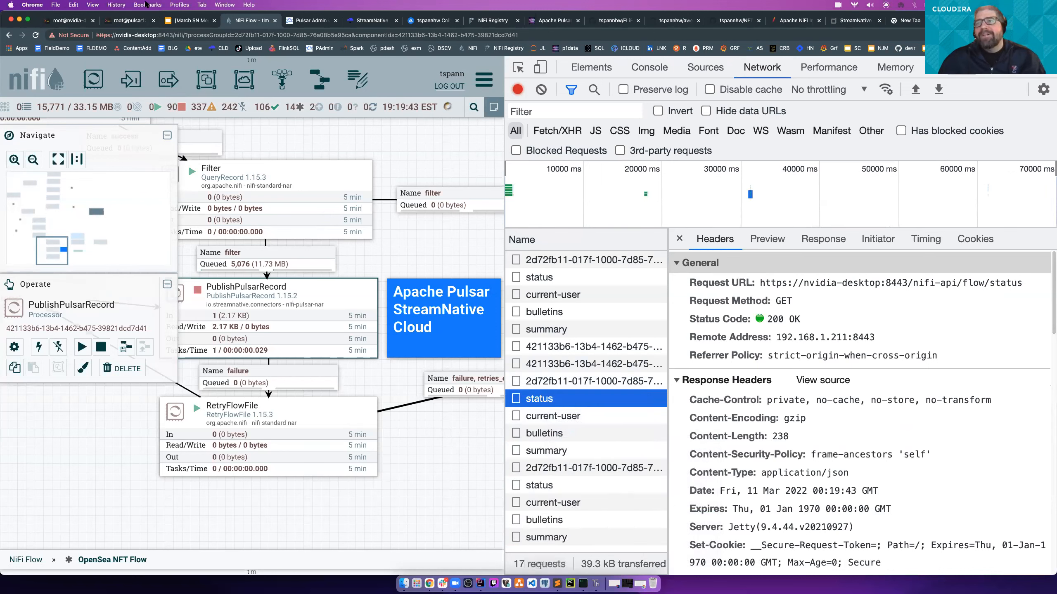
- Stop the consumer in the pulsar1 terminal and run the copied flow/status cURL command, including its request token and authorization cookies
click(142, 24)
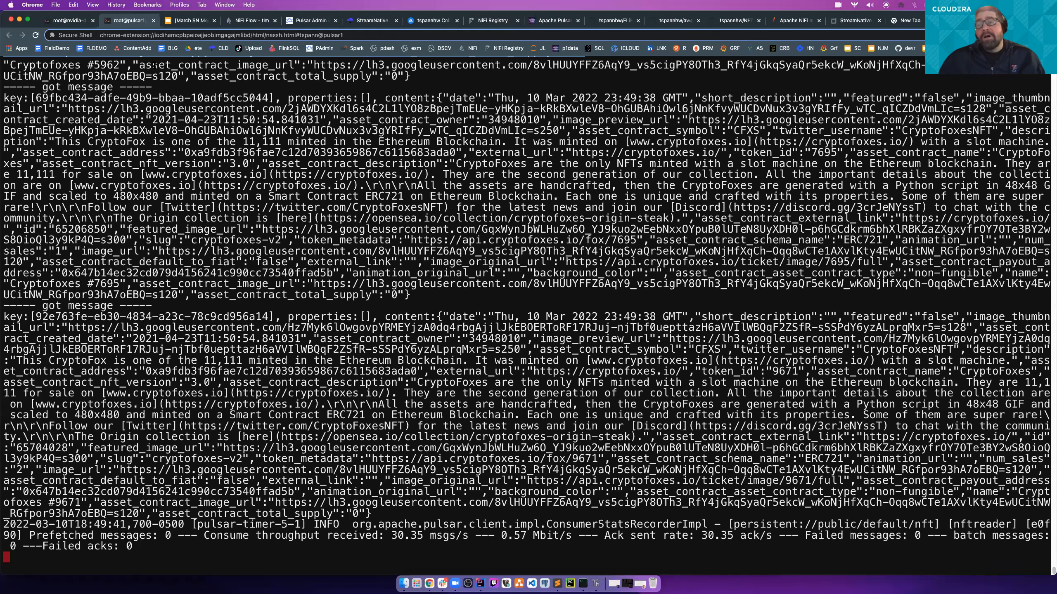
key(ctrl+c)
key(super+v)
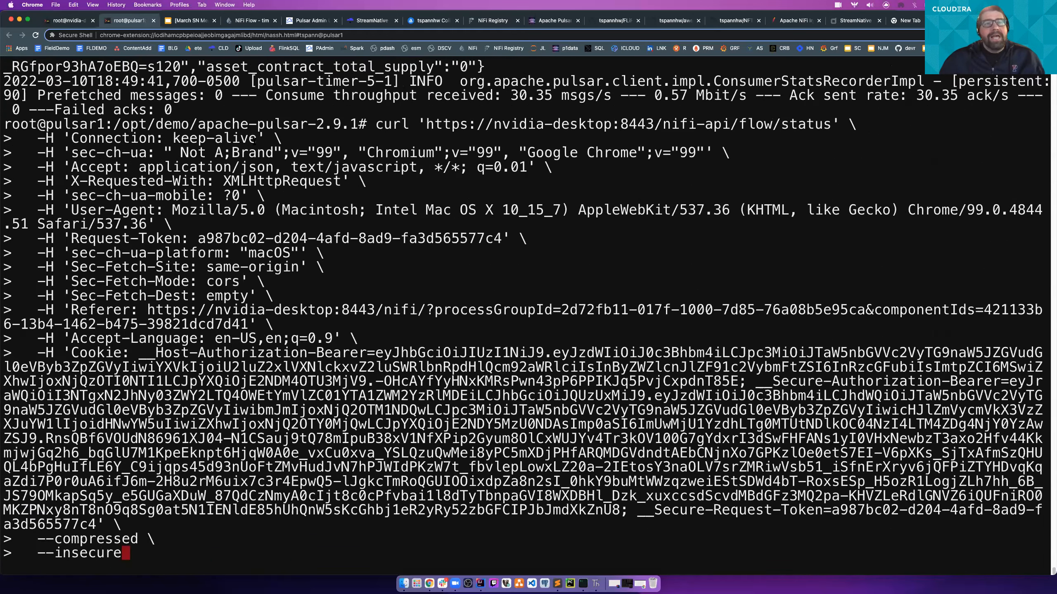
key(Return)
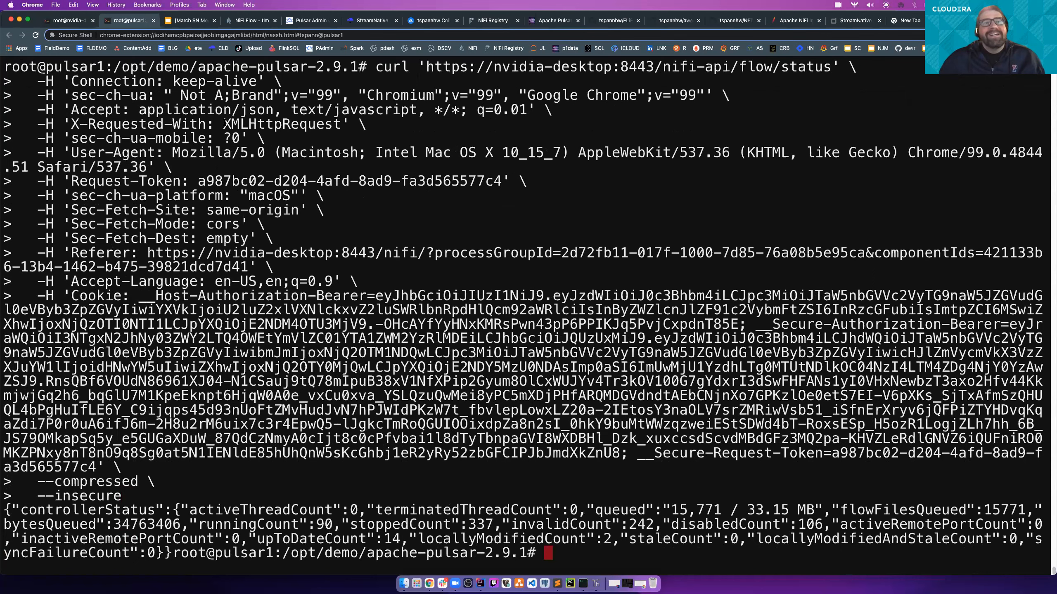
scroll(225, 124, up, 1)
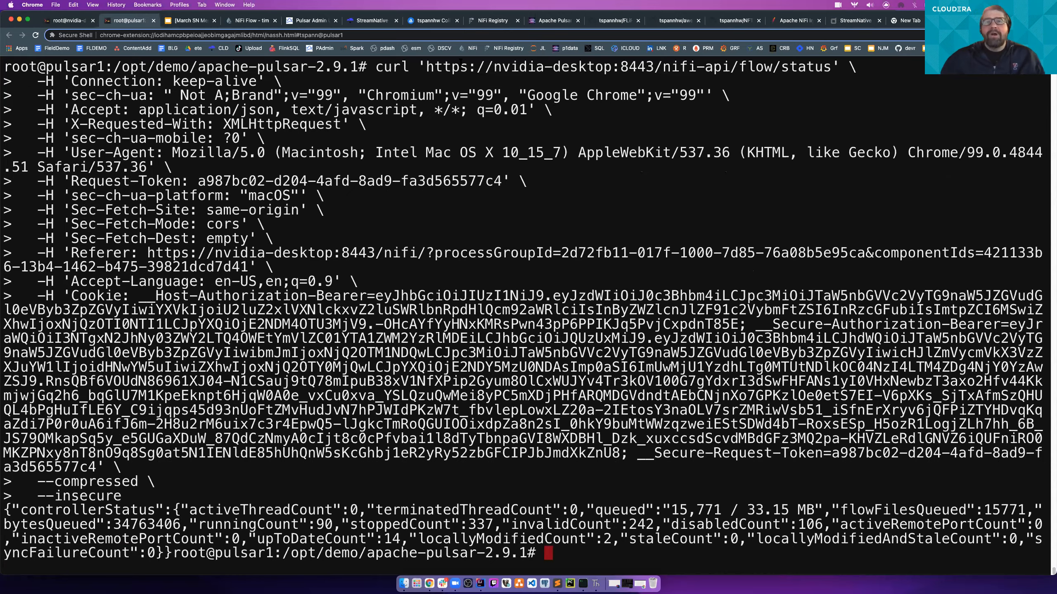
- Search the web for "nifi rest api" in a new tab, open the NiFi Rest API-1.15.3 documentation and expand the Access endpoints
key(super+t)
text(nifi rest api)
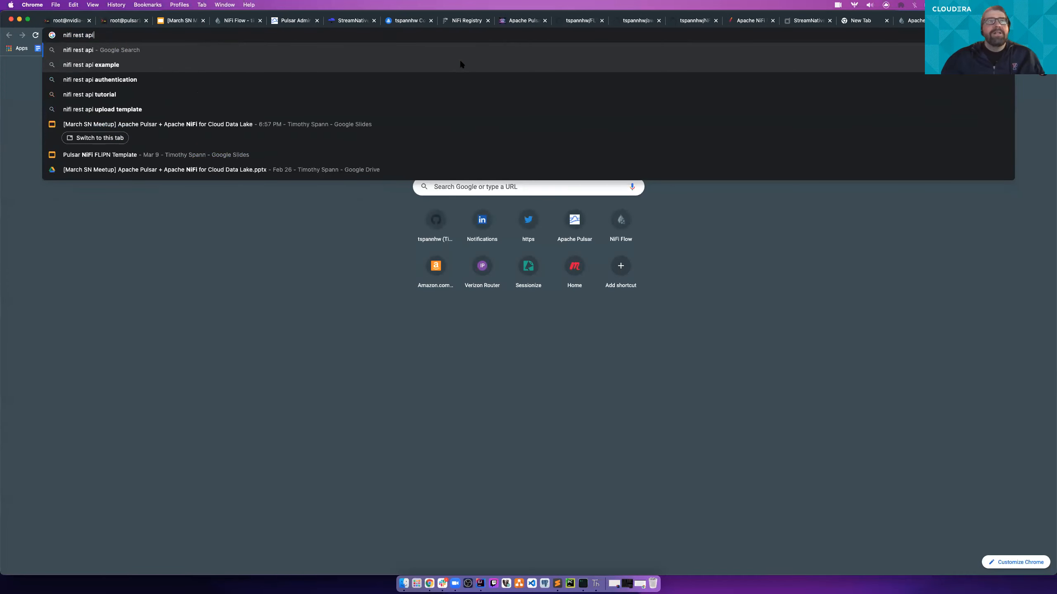
key(Return)
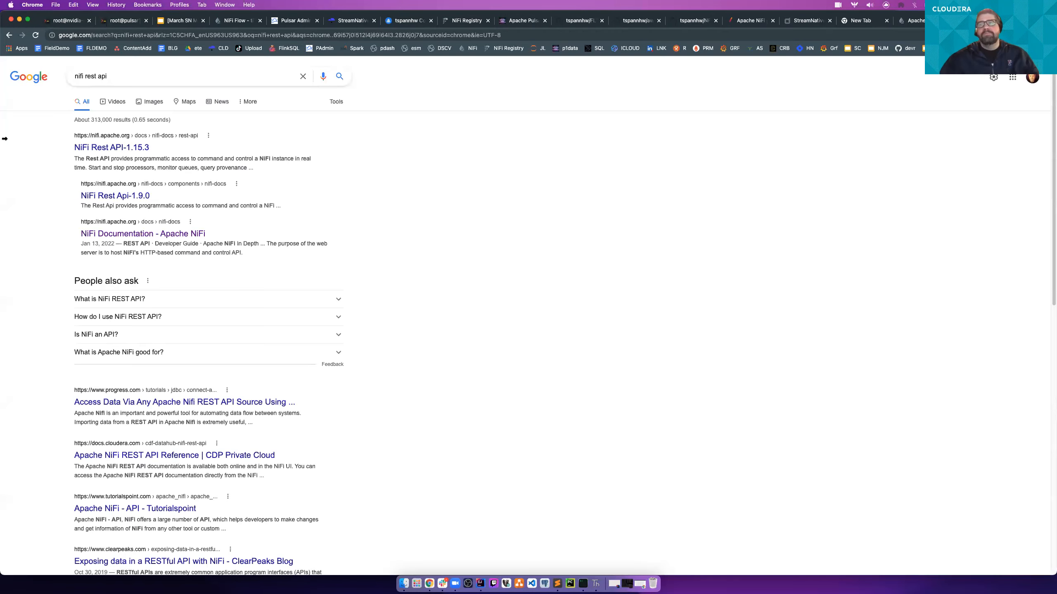
click(137, 148)
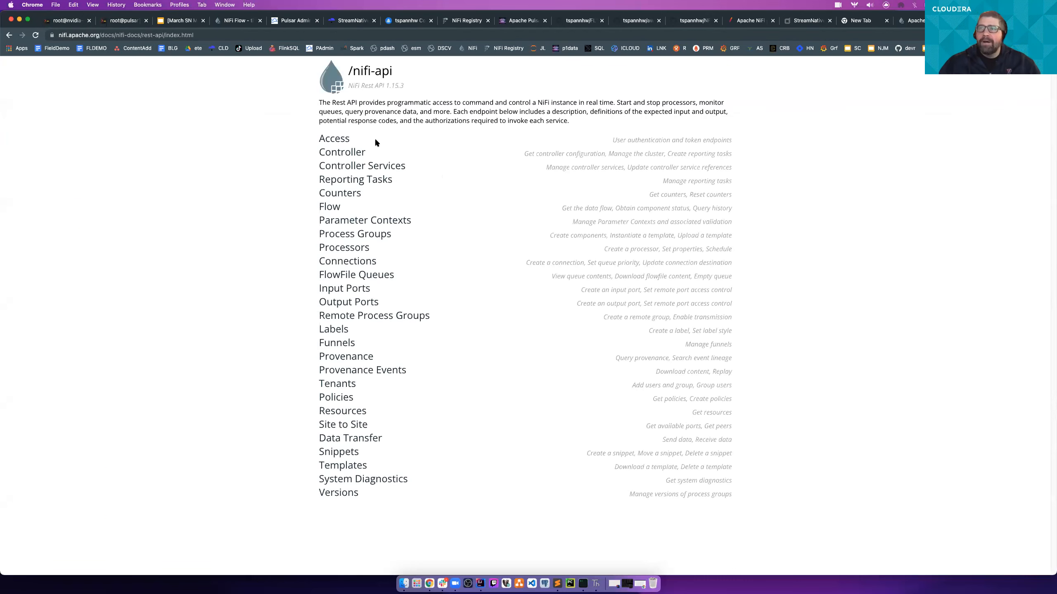
click(336, 139)
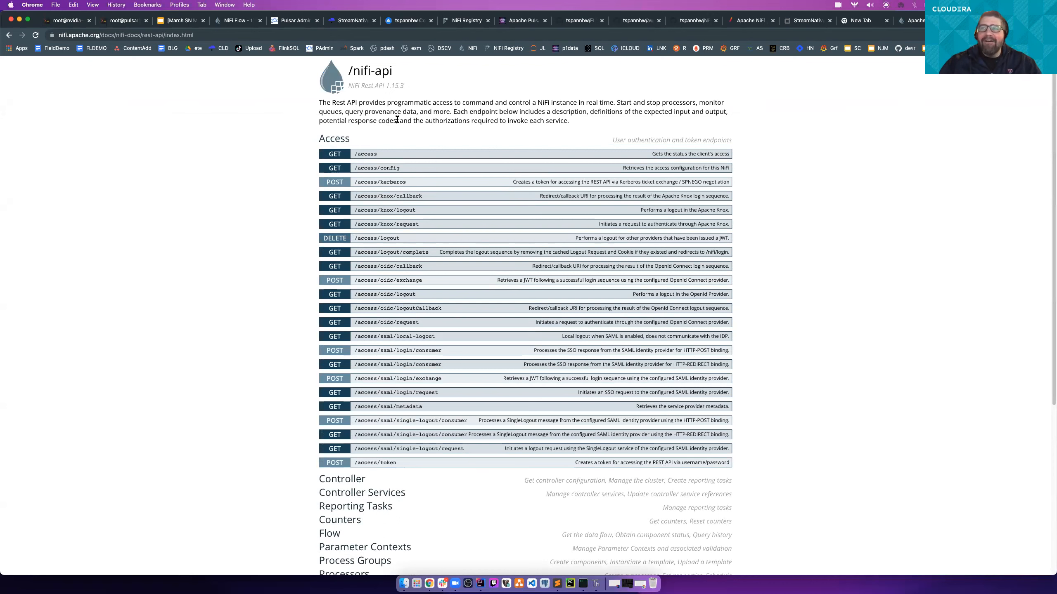
- Search the web for "nifi python api", view the NiPyApi documentation page, select its address and close the tab
click(368, 34)
text(nifi p)
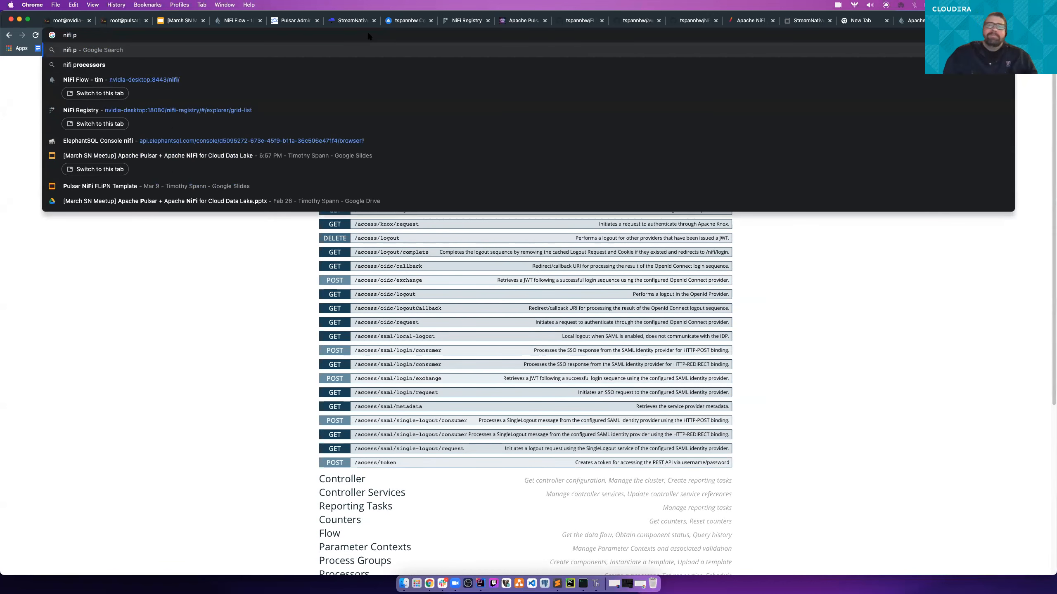
text(ython api)
key(Return)
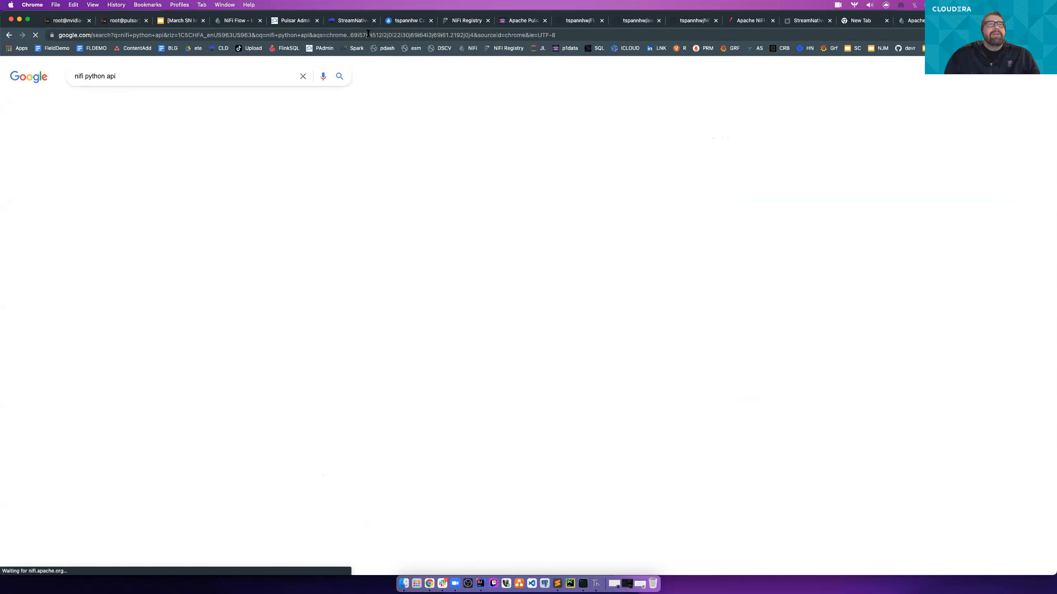
click(149, 151)
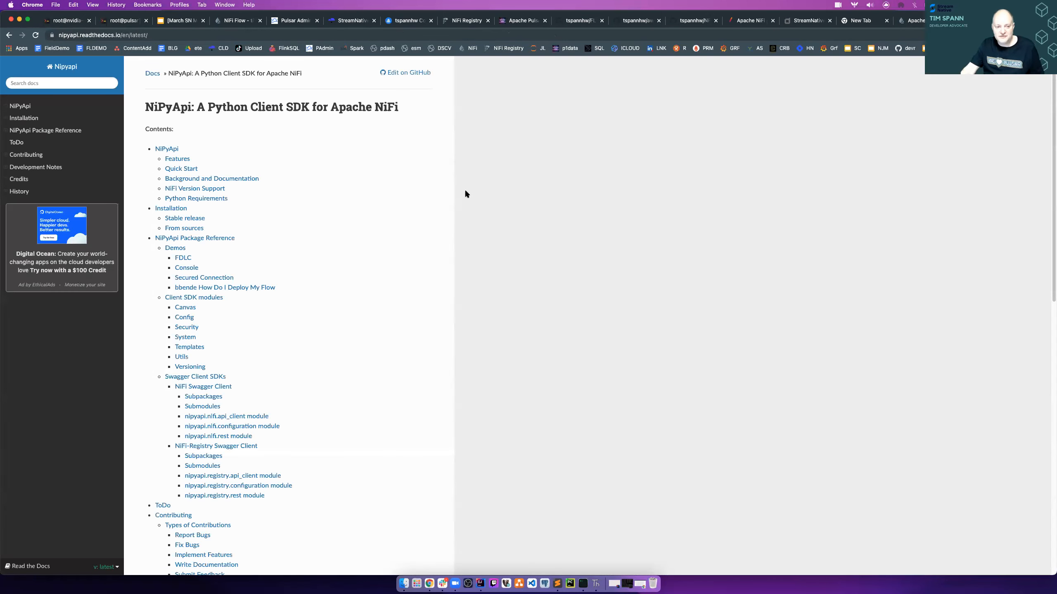
click(170, 37)
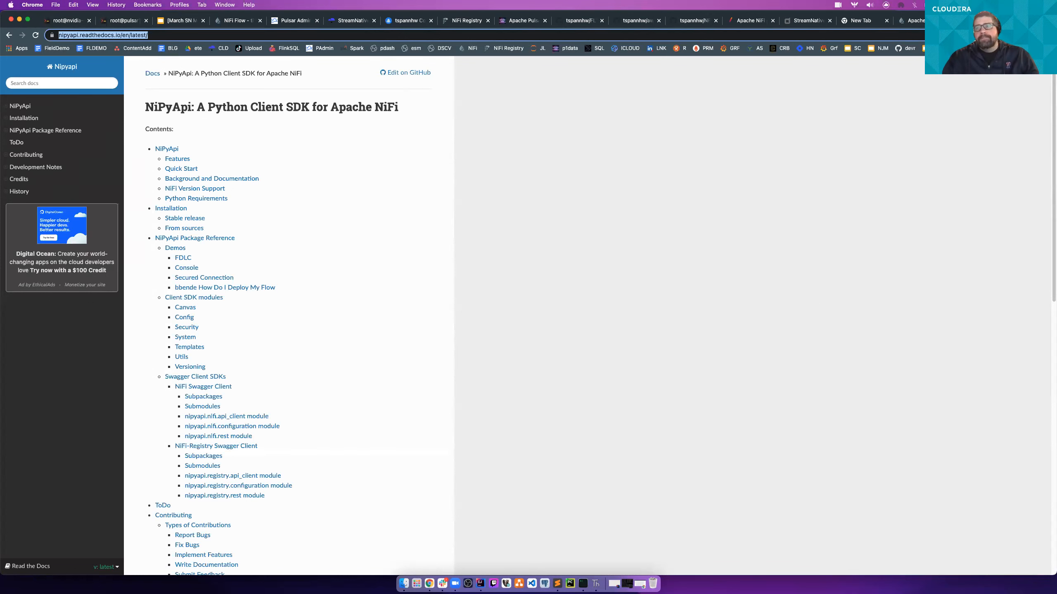
key(super+w)
- Select the Flow Design System page's address, close that page and the empty tab, and return to the "Let's Keep in Touch!" slide
click(143, 35)
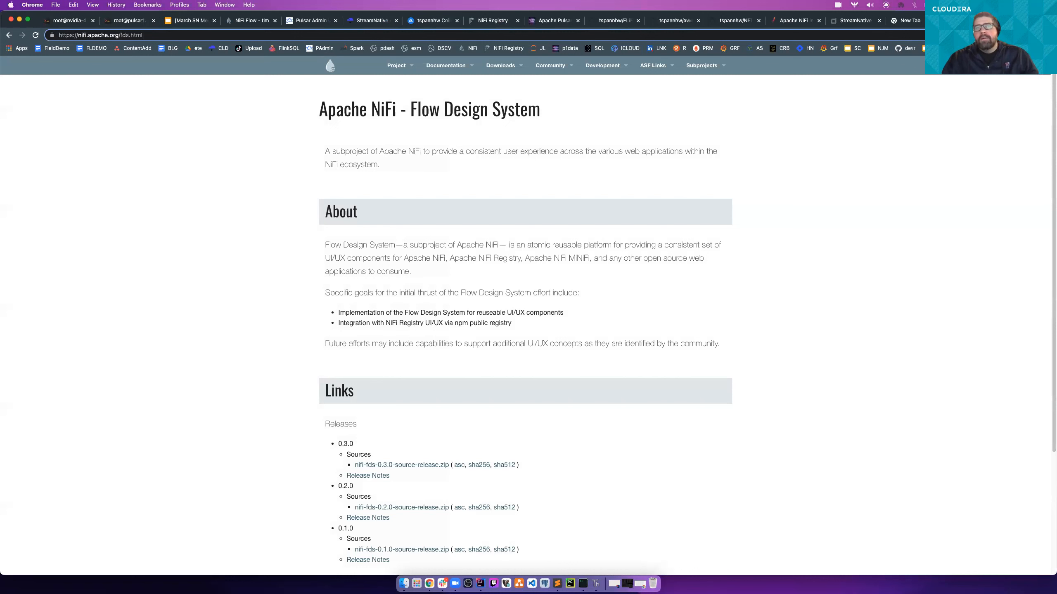
key(super+a)
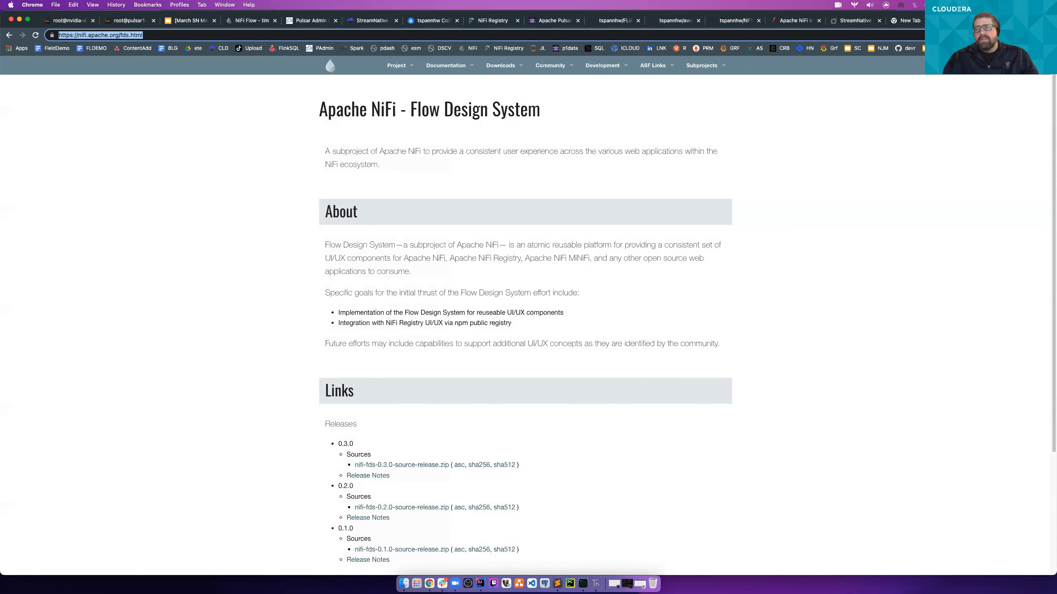
key(super+w)
key(super+w)
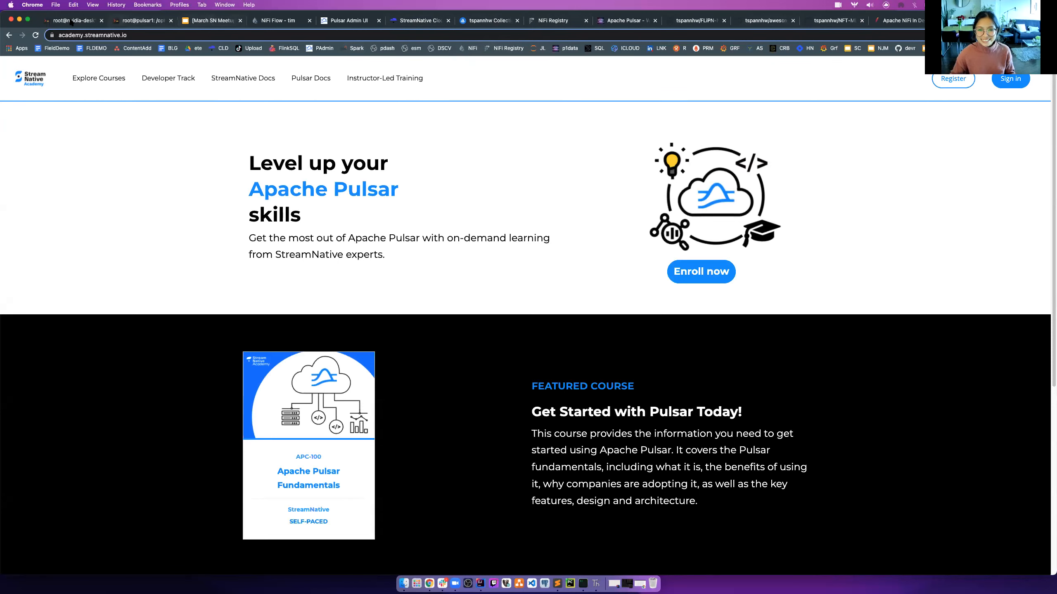
click(201, 21)
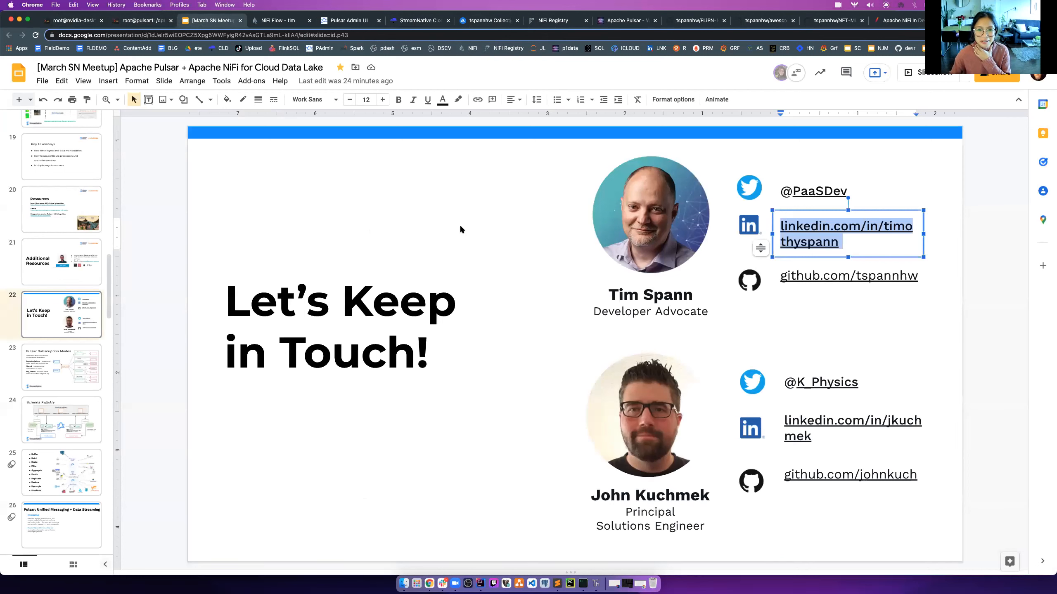
click(825, 320)
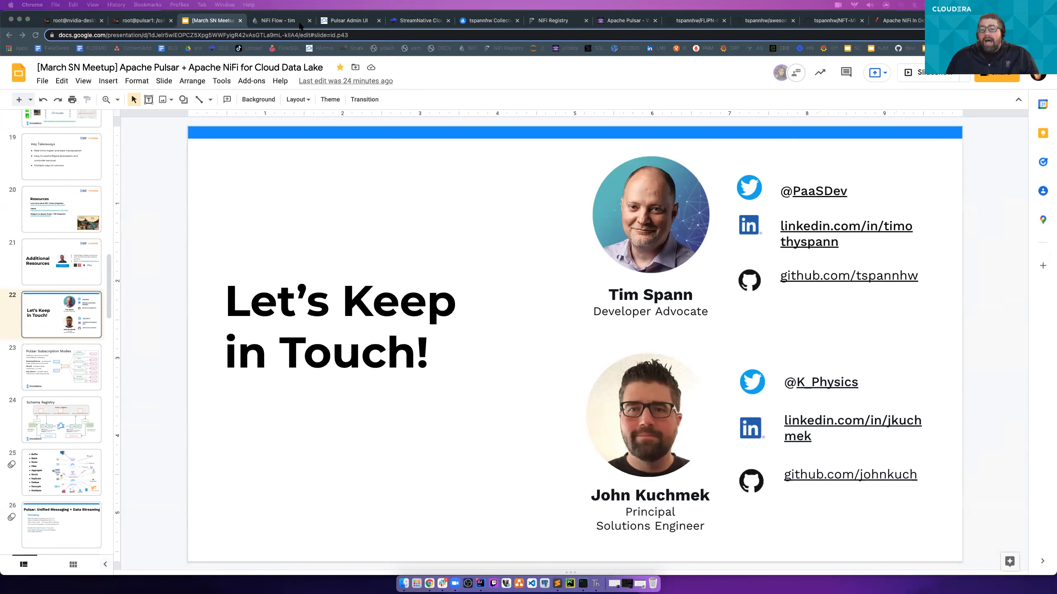
- Return to the NiFi flow, close the browser's developer tools and refresh the OpenSea NFT Flow canvas
click(287, 24)
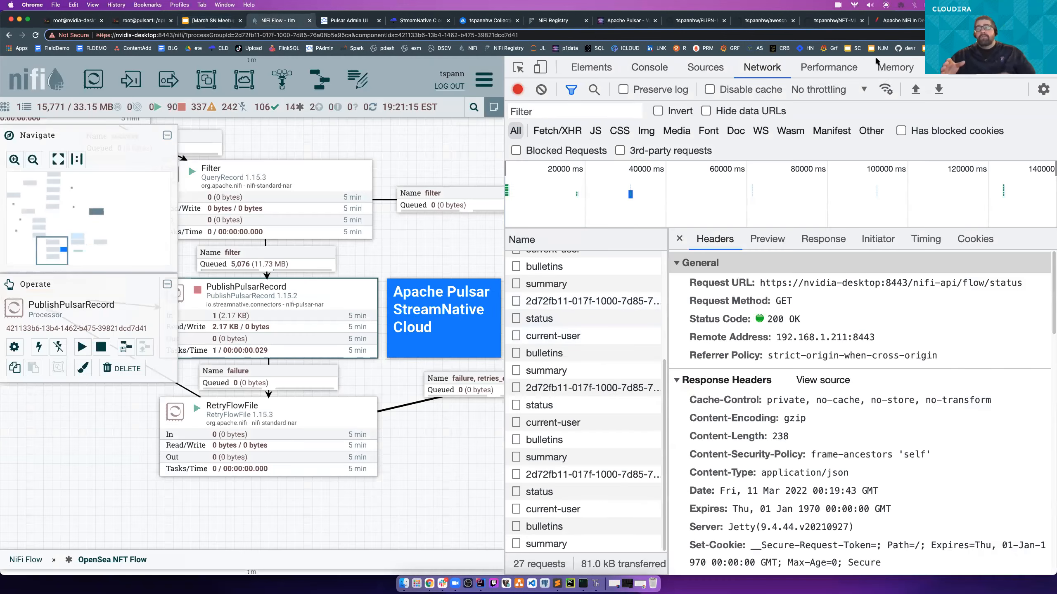
key(super+alt+i)
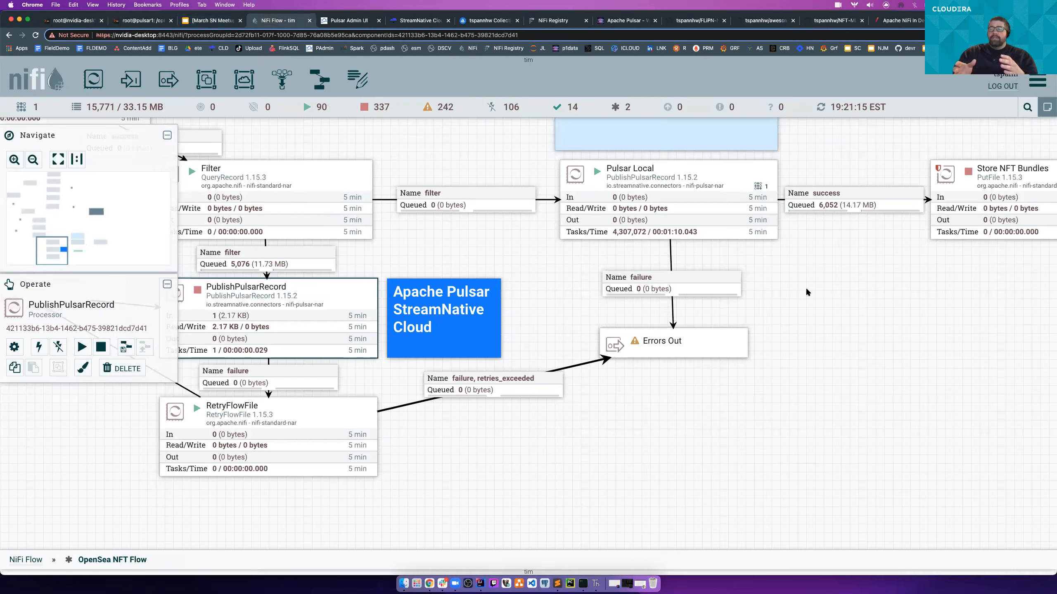
drag(762, 276, 649, 267)
right_click(649, 267)
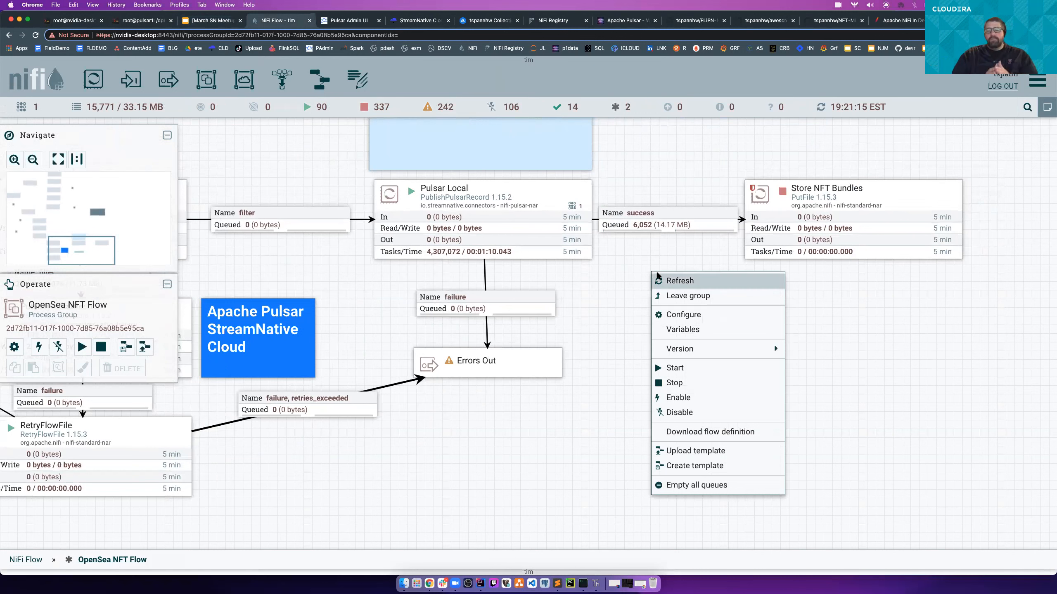
click(657, 277)
mouse_move(551, 355)
mouse_down()
mouse_move(587, 354)
mouse_move(560, 357)
mouse_up()
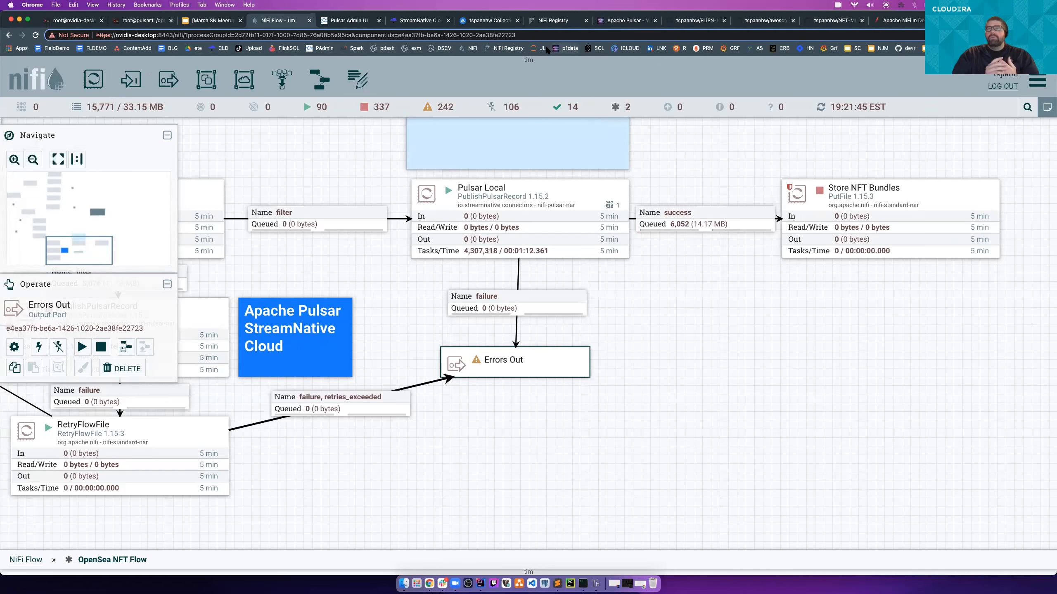
- Open the cluster overview on pulsar1:8081, log in as admin and include finished queries in the query details
click(586, 49)
click(522, 138)
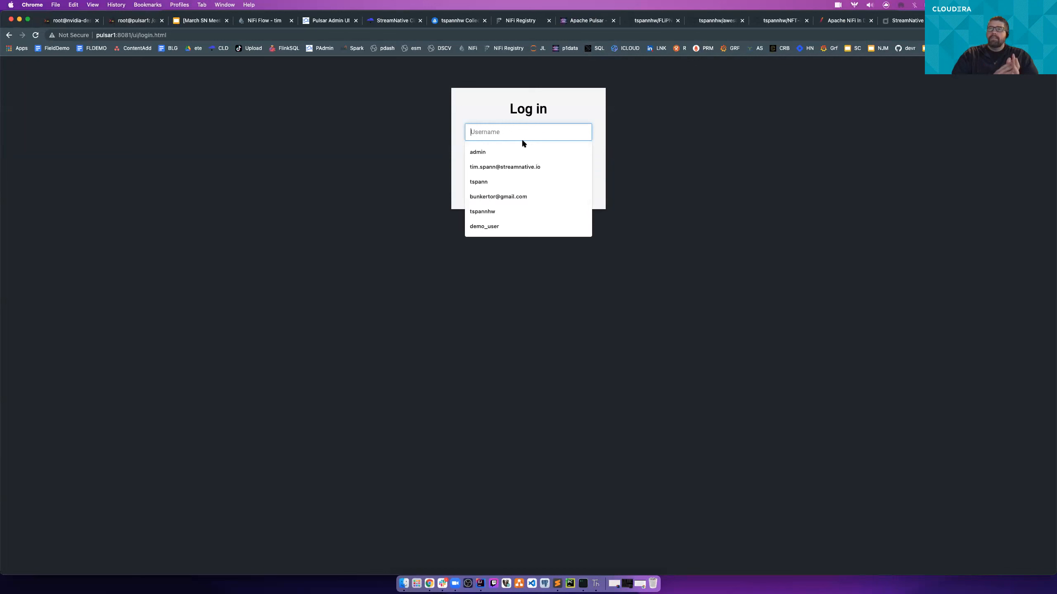
click(510, 151)
click(533, 180)
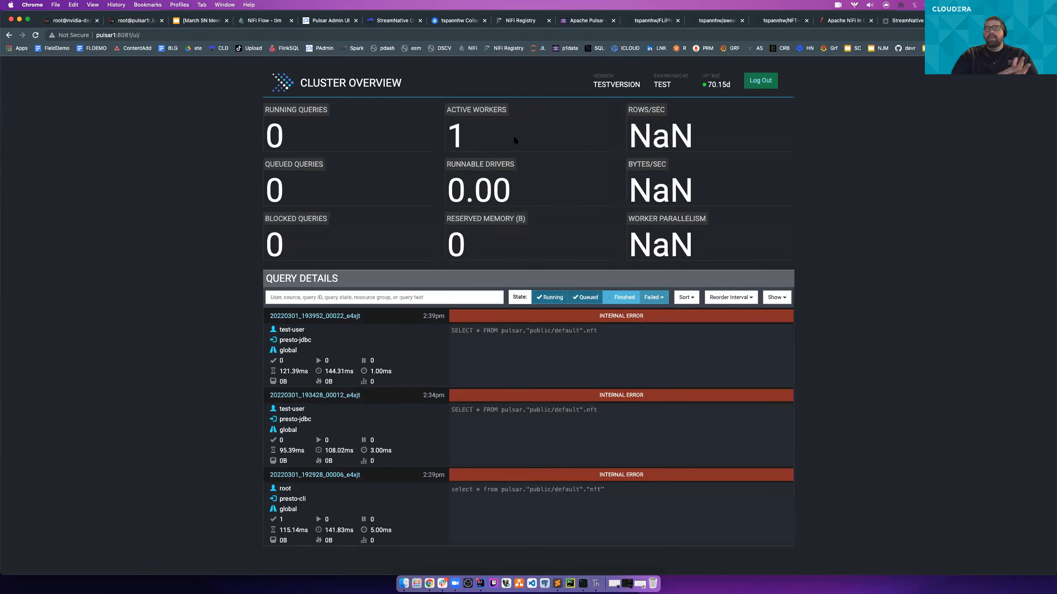
click(623, 298)
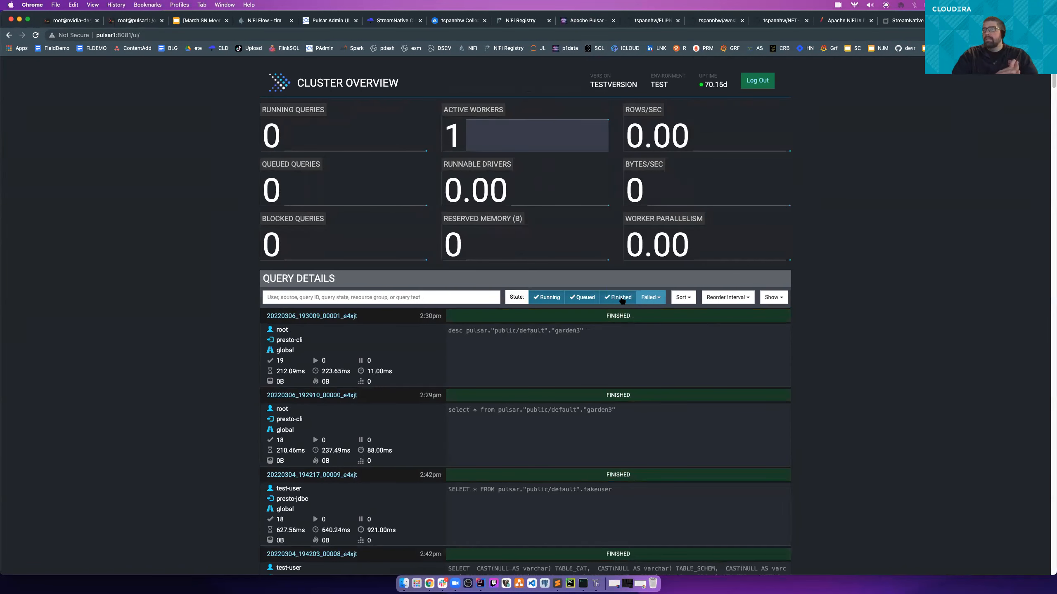
scroll(577, 334, down, 5)
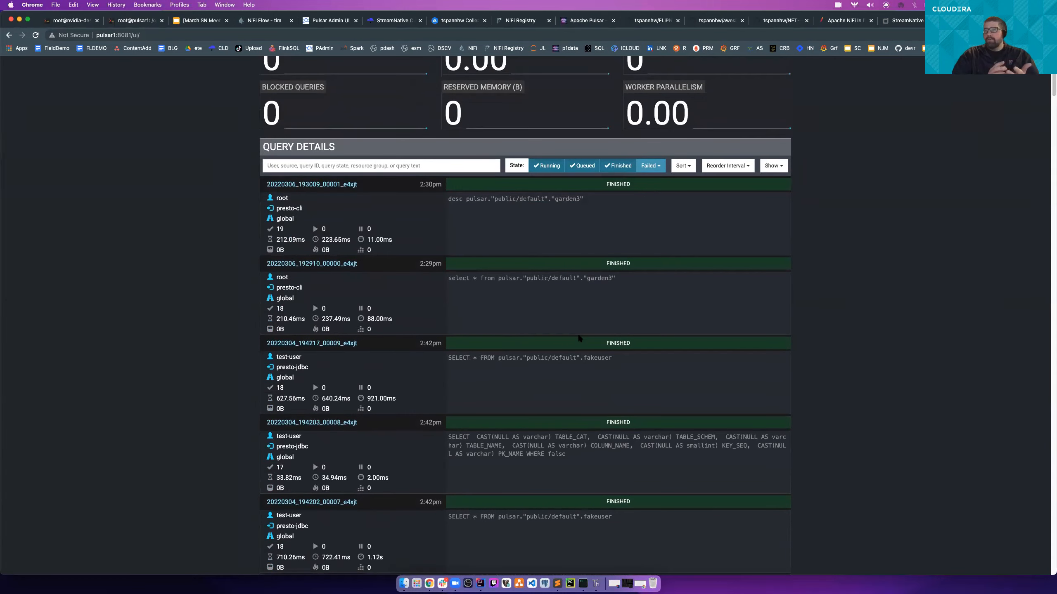
scroll(578, 333, up, 5)
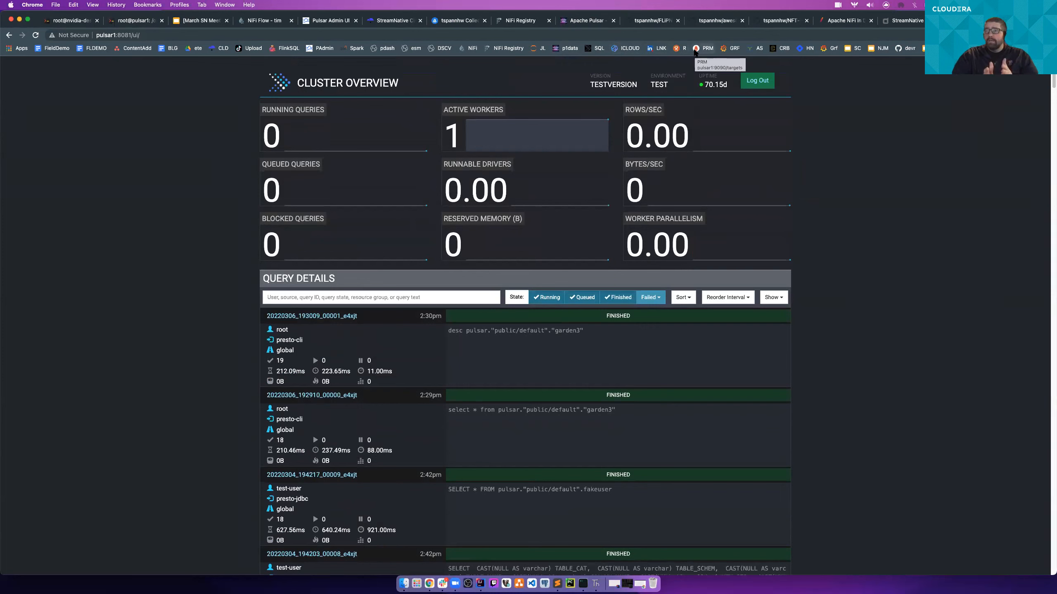
- Open Grafana on pulsar1:3000 and show the Broker Metrics dashboard
click(724, 50)
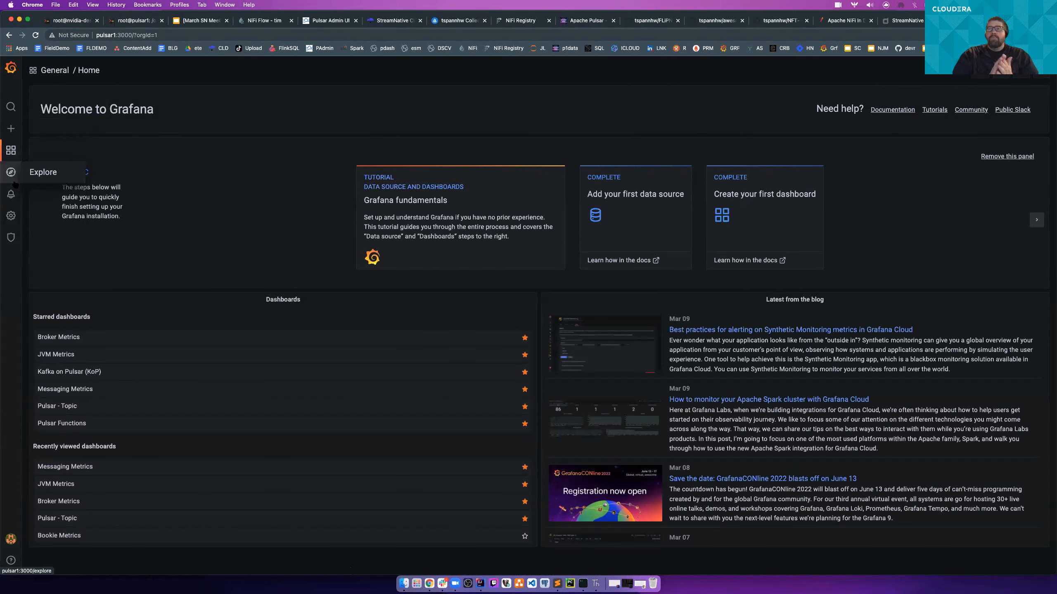
click(20, 154)
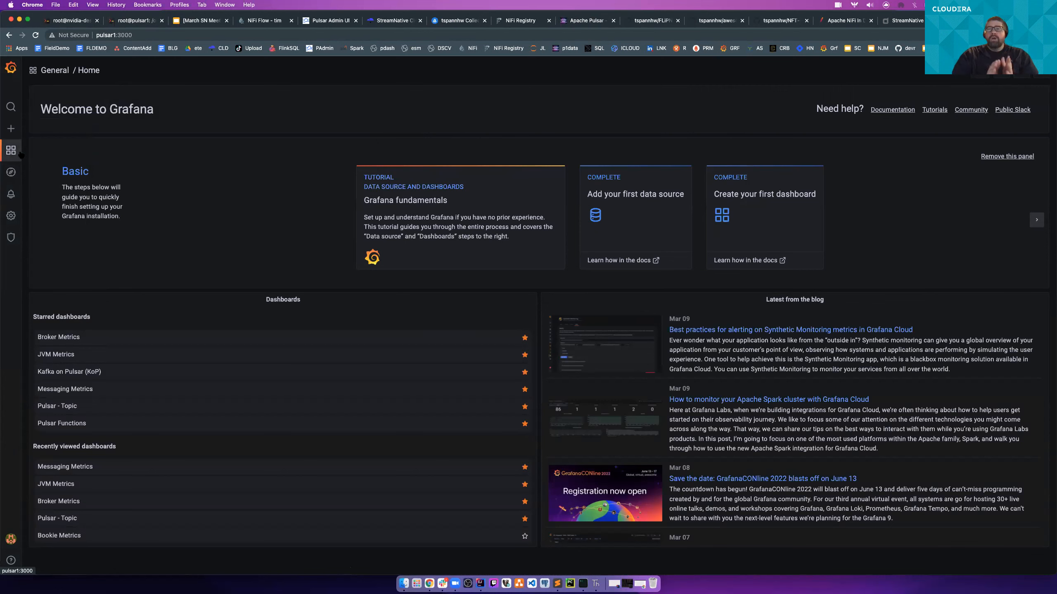
click(64, 338)
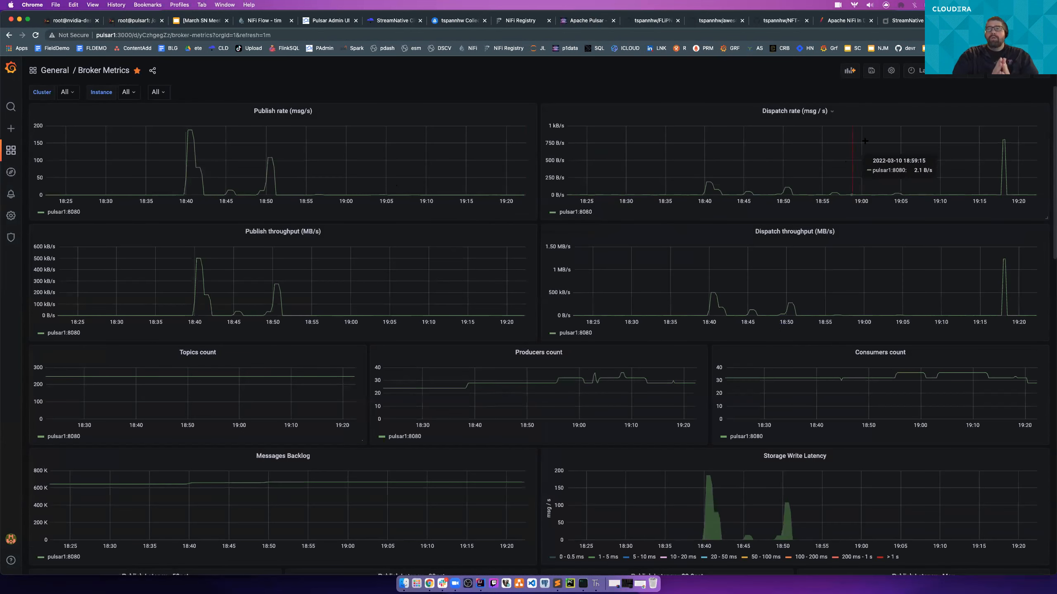
- View the broker metrics over the last 3 hours, 6 hours, 24 hours, 7 days and 30 minutes in turn
click(915, 71)
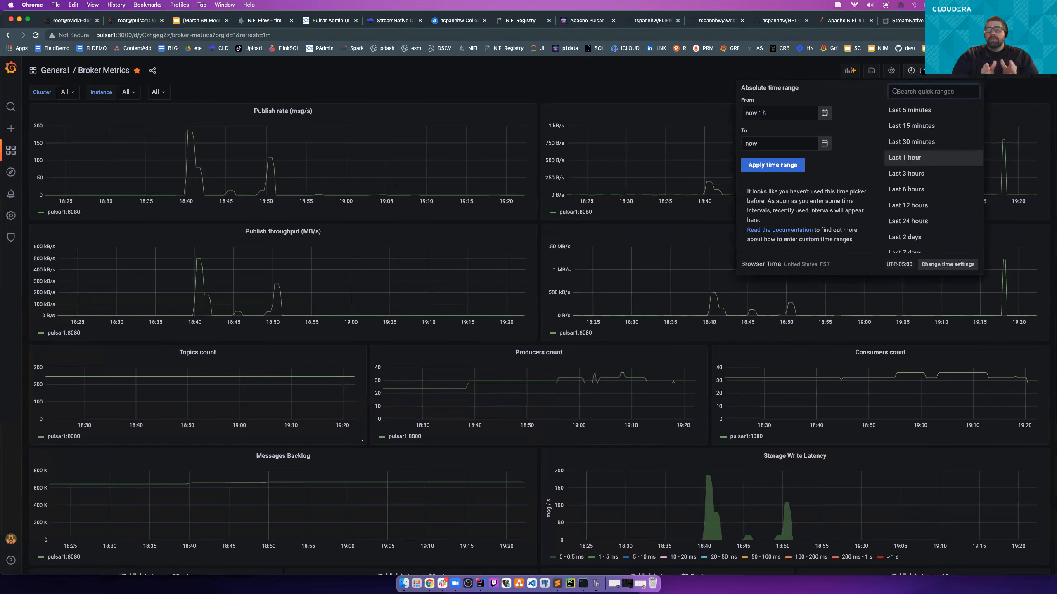
click(906, 174)
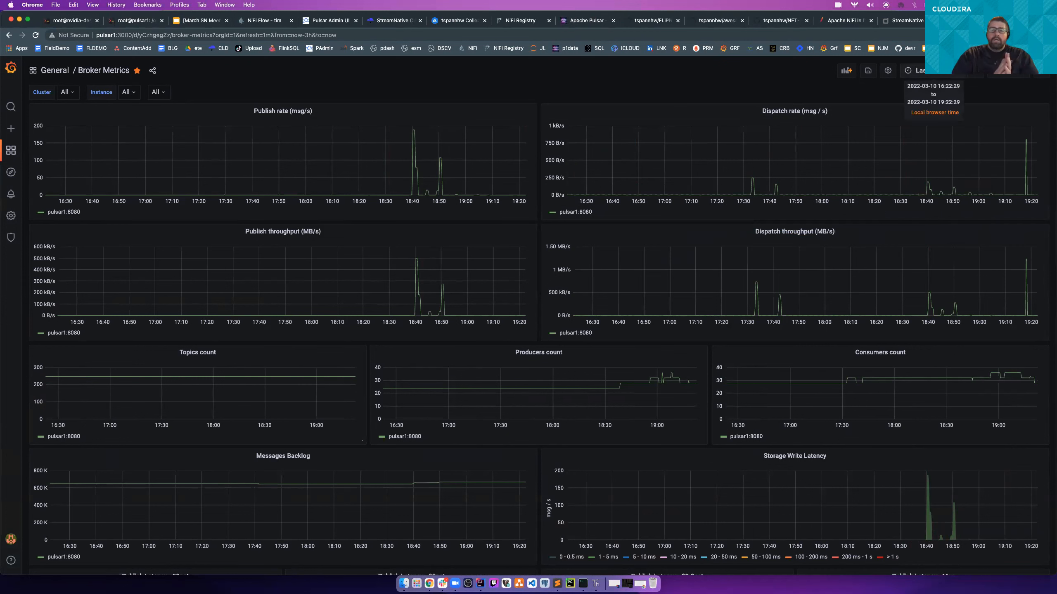
click(913, 70)
click(918, 189)
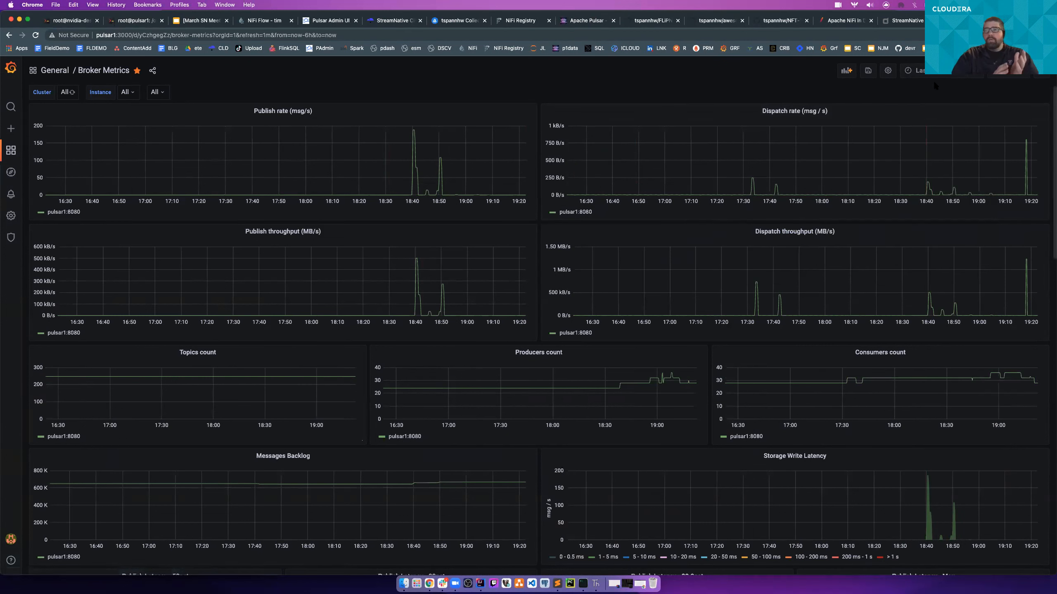
click(913, 70)
click(920, 225)
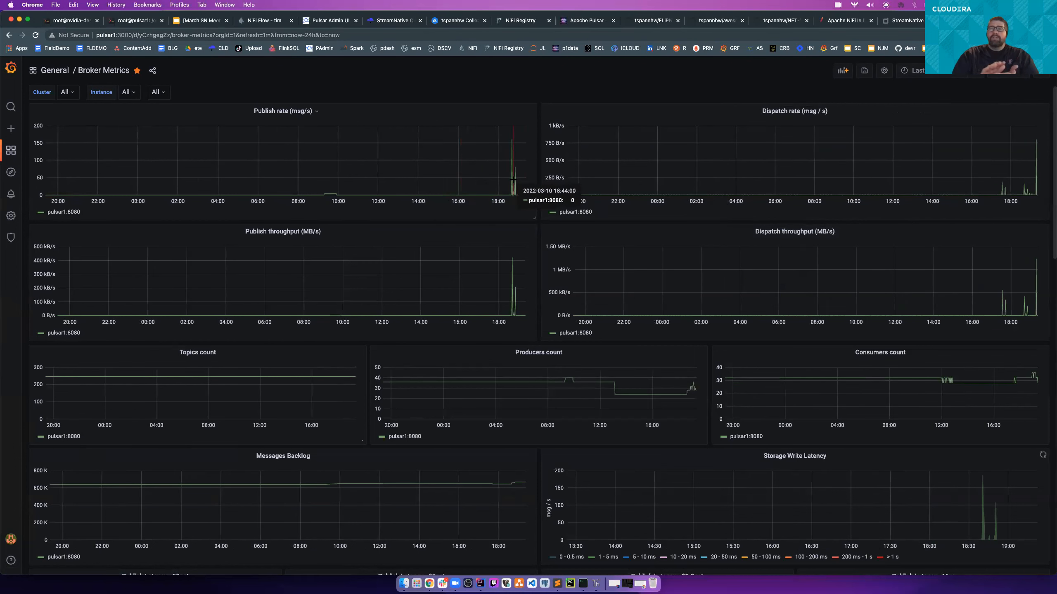
click(913, 70)
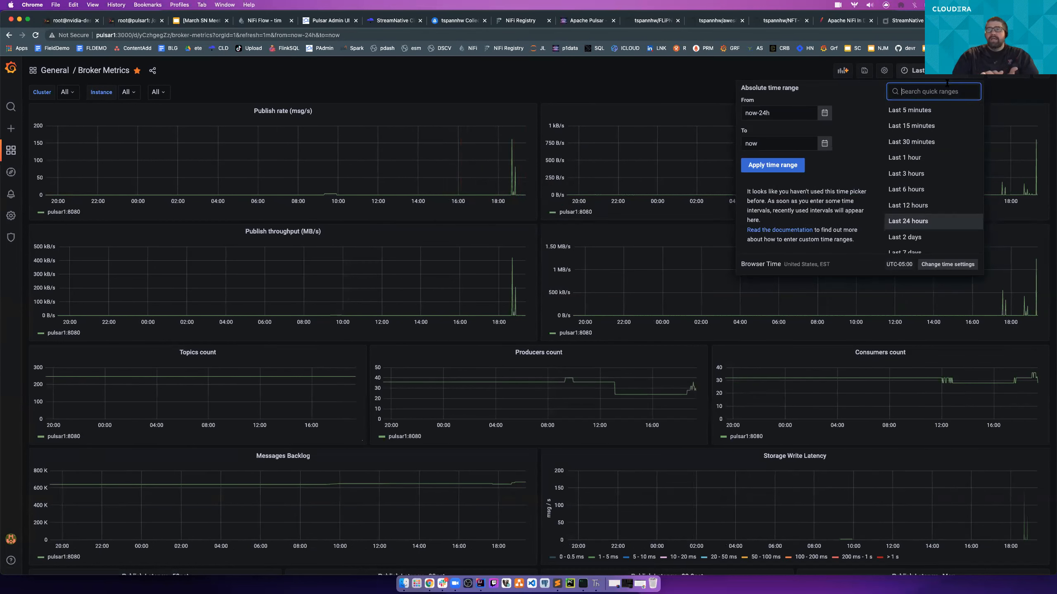
click(915, 251)
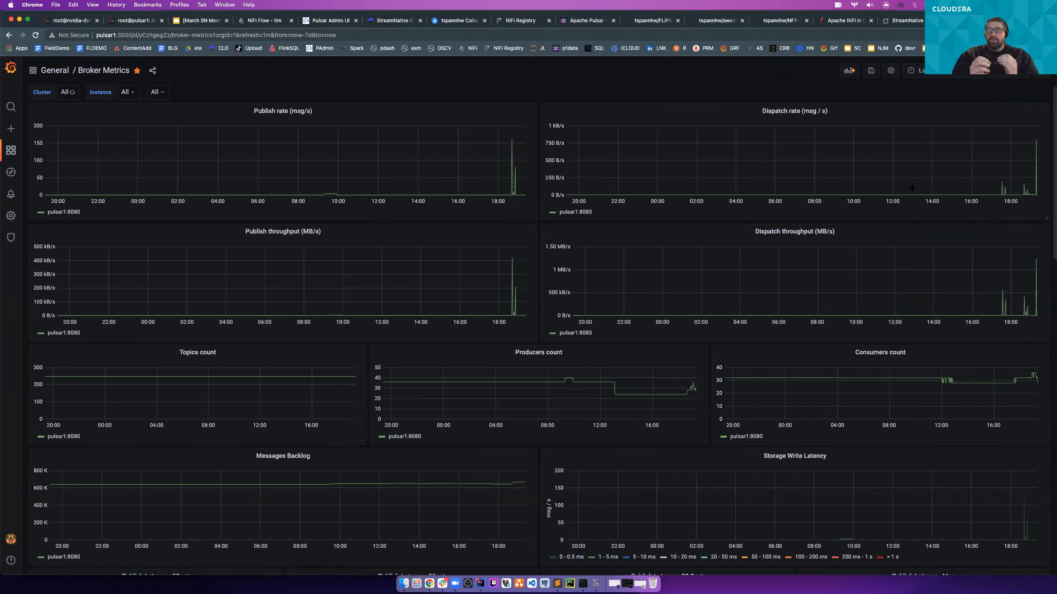
click(928, 70)
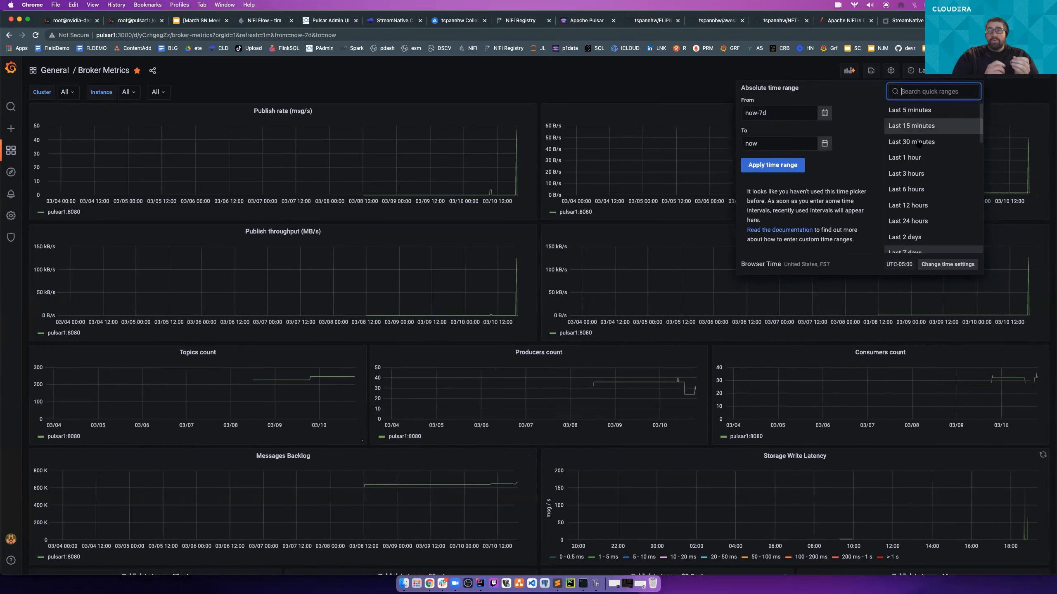
click(915, 125)
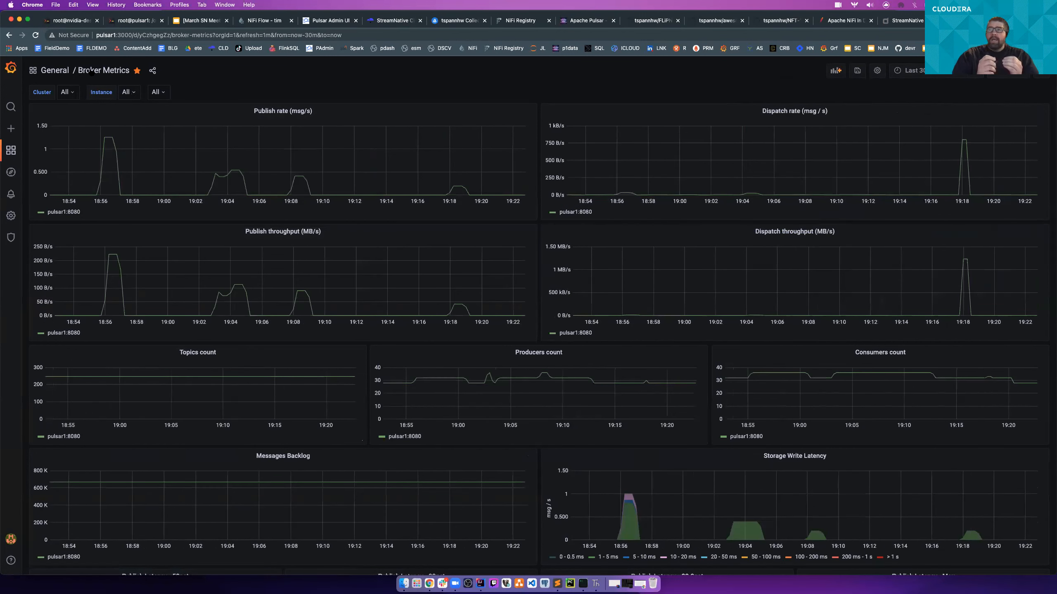
- Open the Pulsar - Topic dashboard from the Grafana home page and widen its time range to 15 minutes and finally the last 1 hour
mouse_move(11, 151)
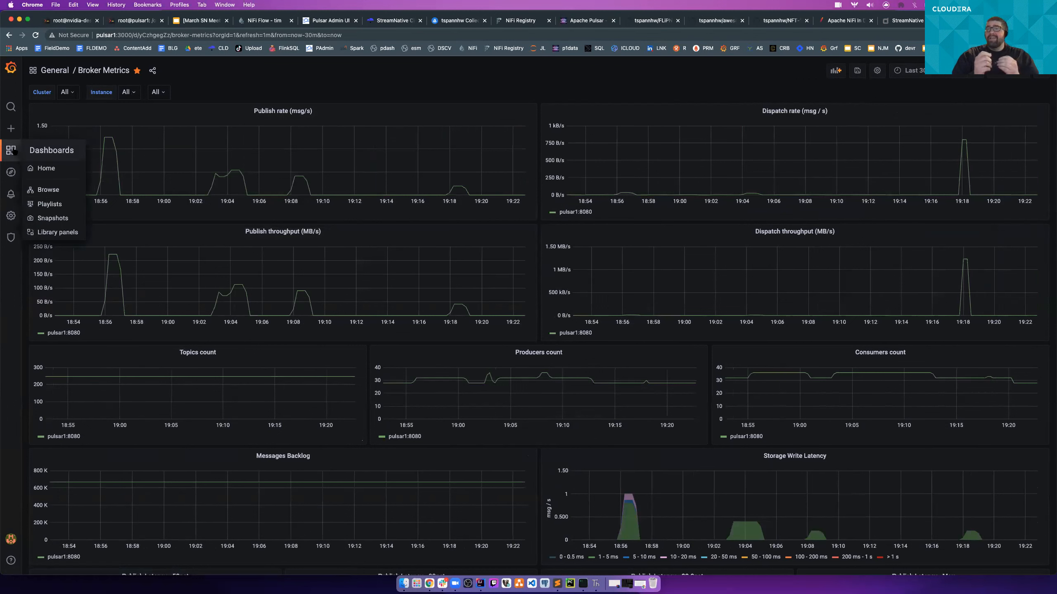
click(41, 166)
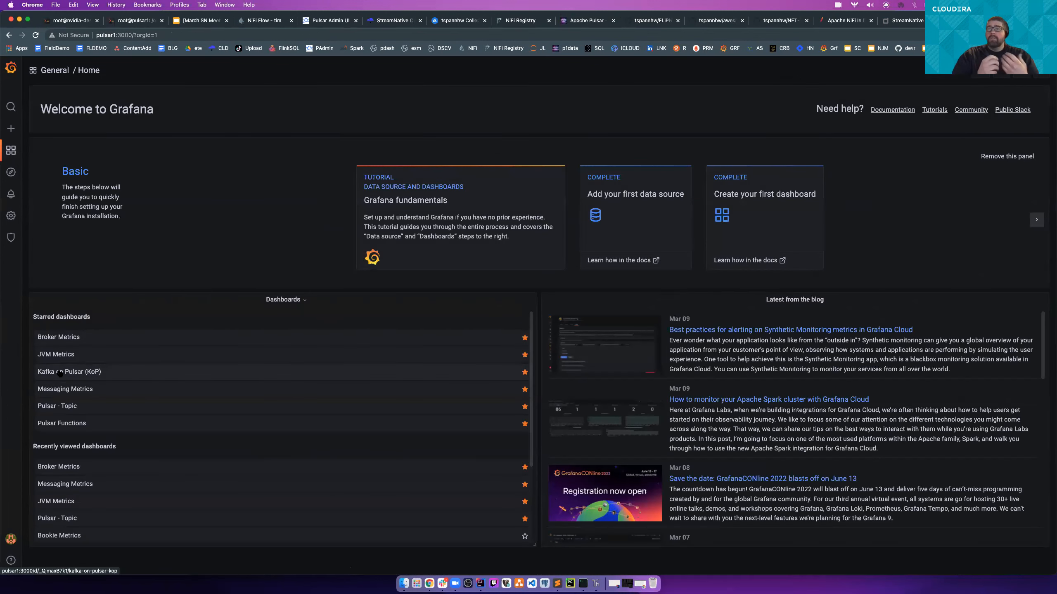
click(54, 406)
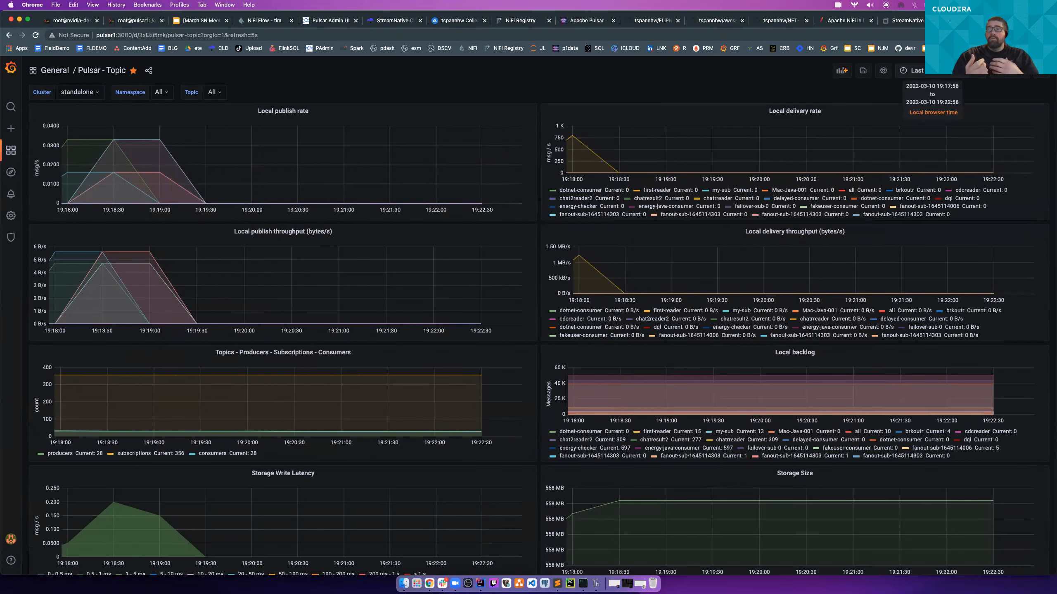
click(913, 71)
click(935, 125)
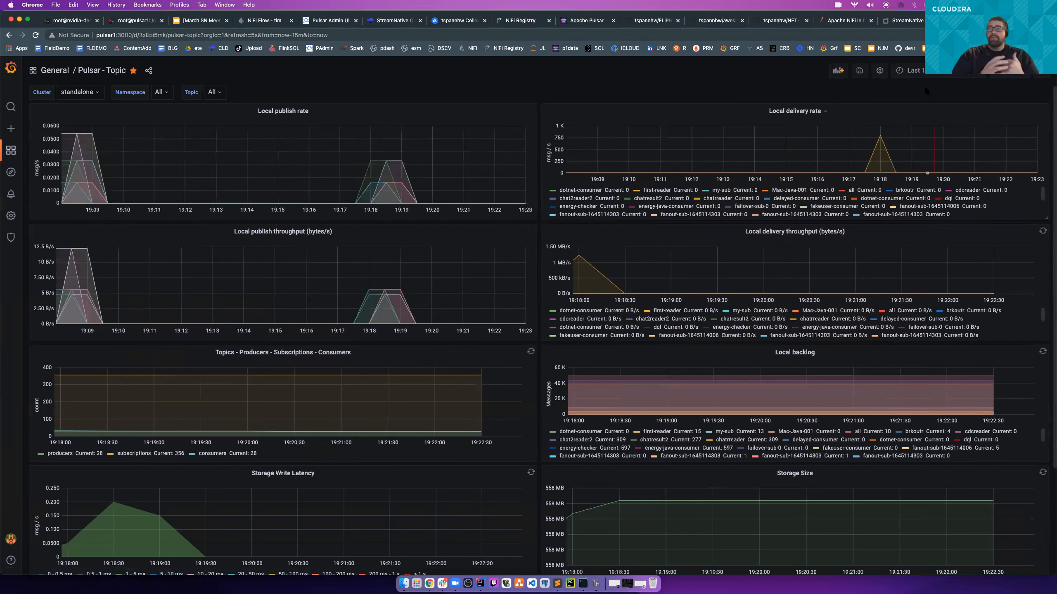
click(930, 75)
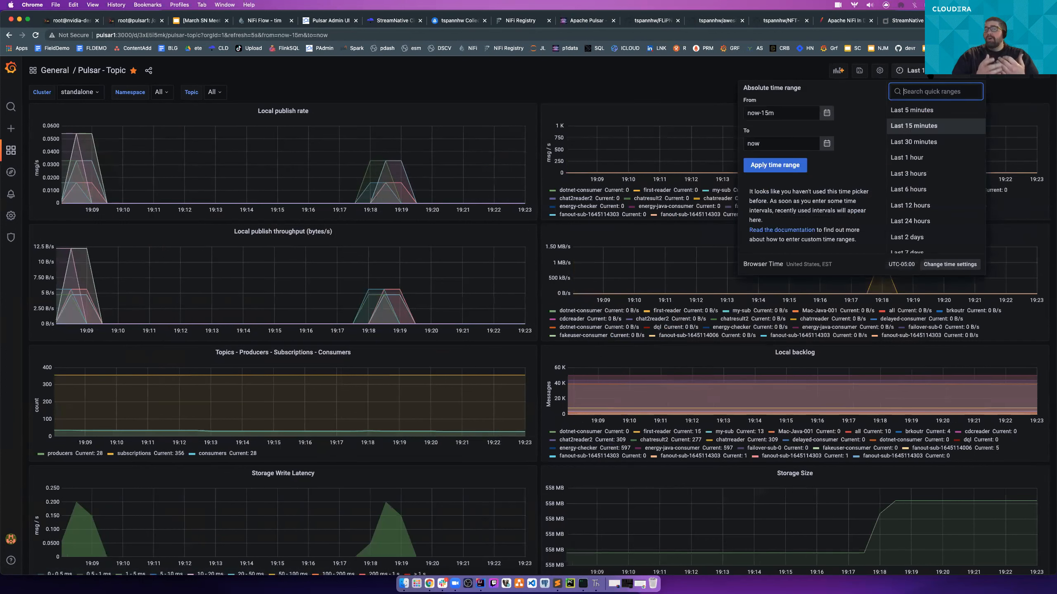
click(907, 158)
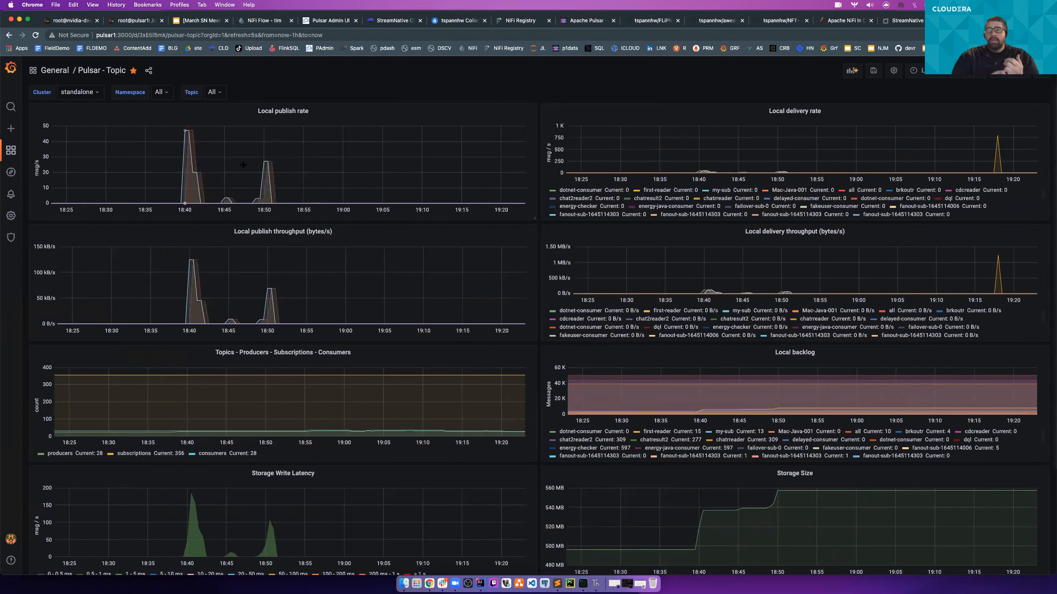
- Examine the topic dashboard's publish rate and throughput, subscription and consumer counts, storage write latency and storage entry size graphs
click(271, 173)
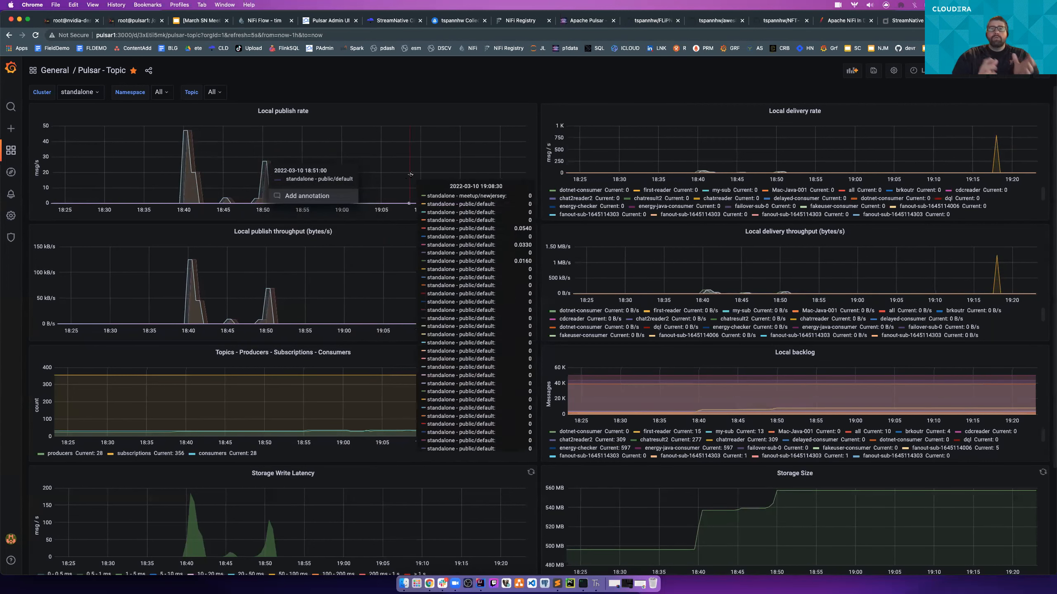
click(275, 302)
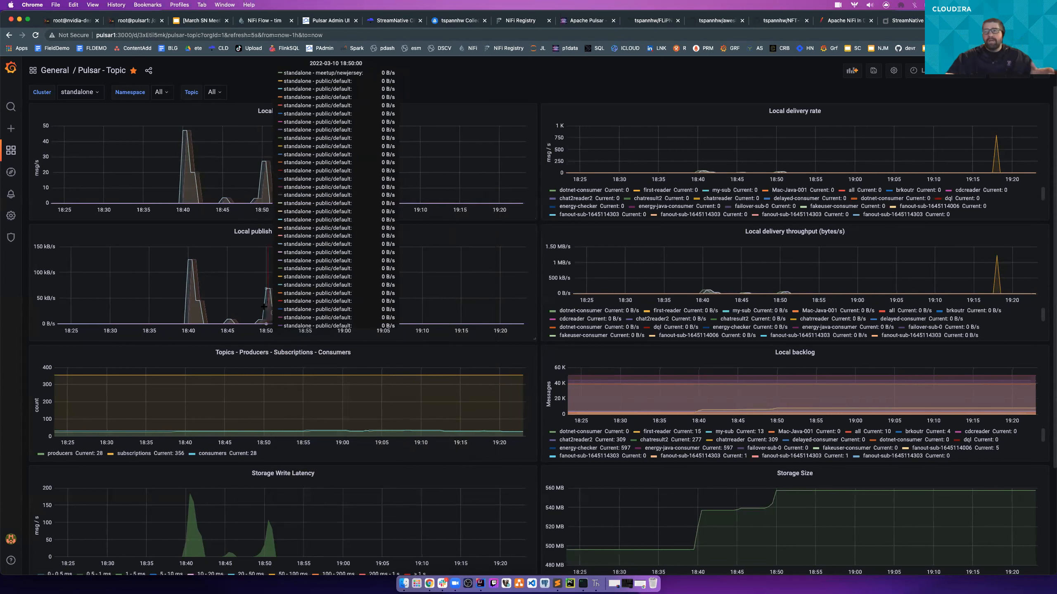
click(208, 376)
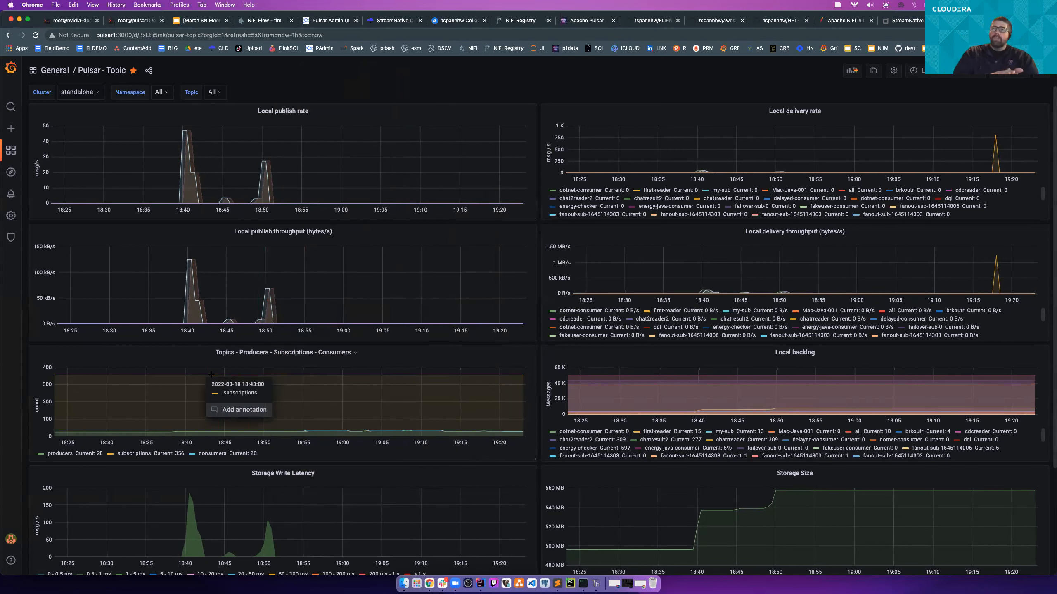
click(322, 429)
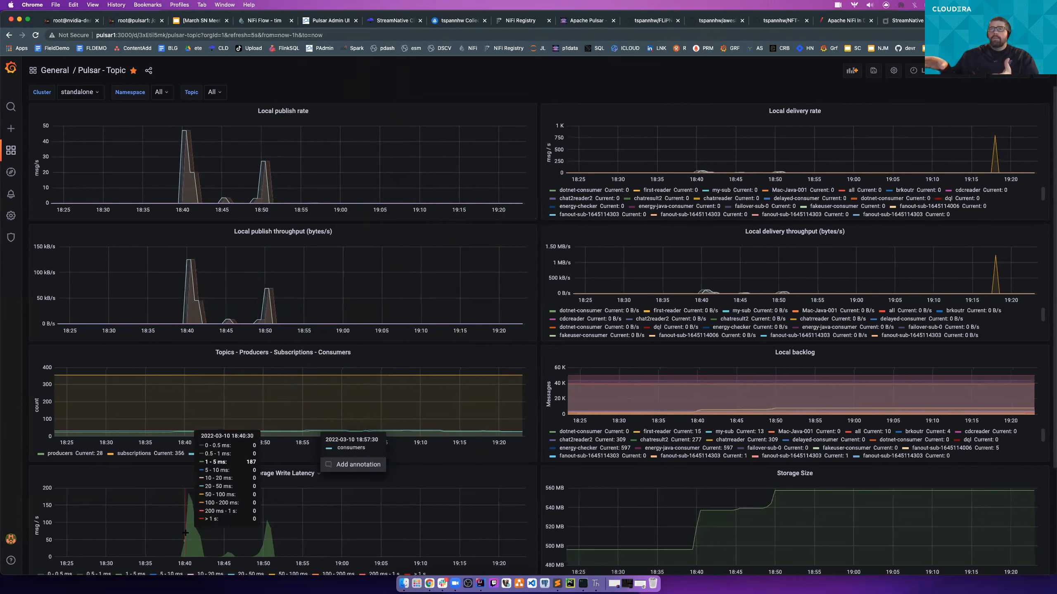
scroll(187, 435, down, 3)
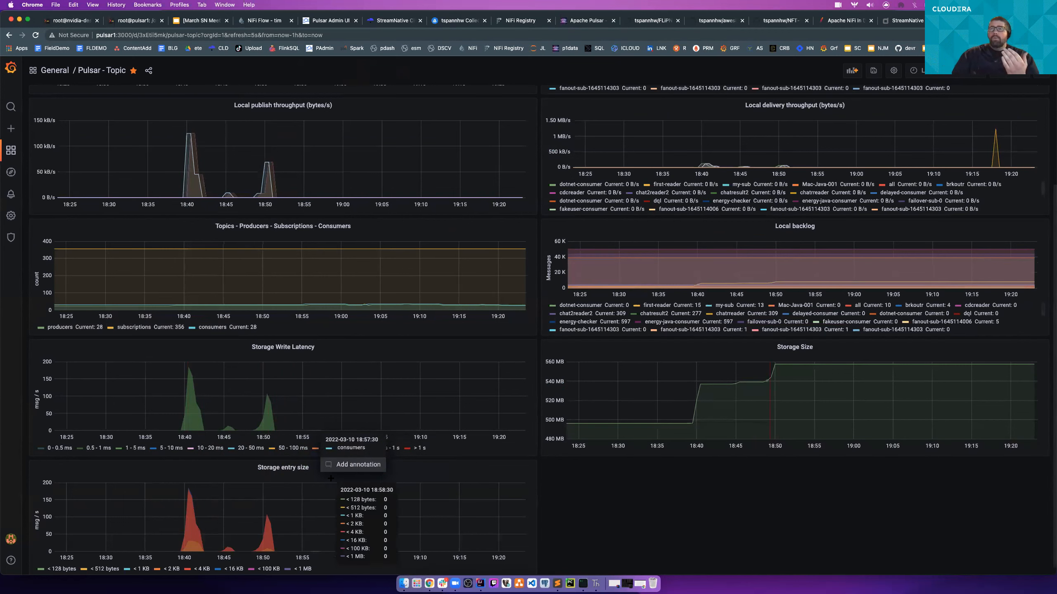
scroll(499, 479, down, 1)
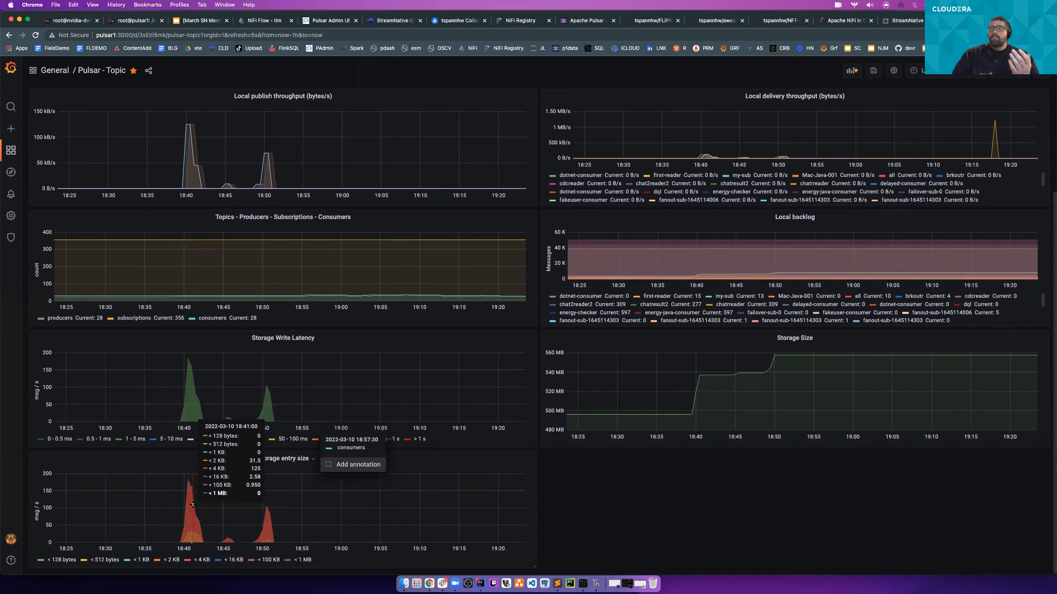
click(269, 521)
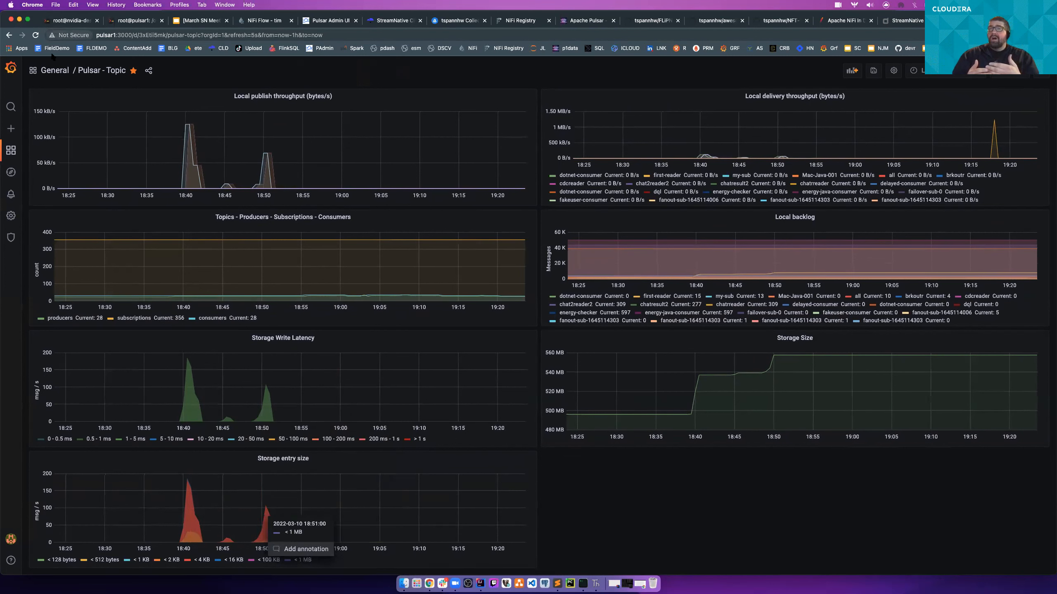
mouse_move(16, 122)
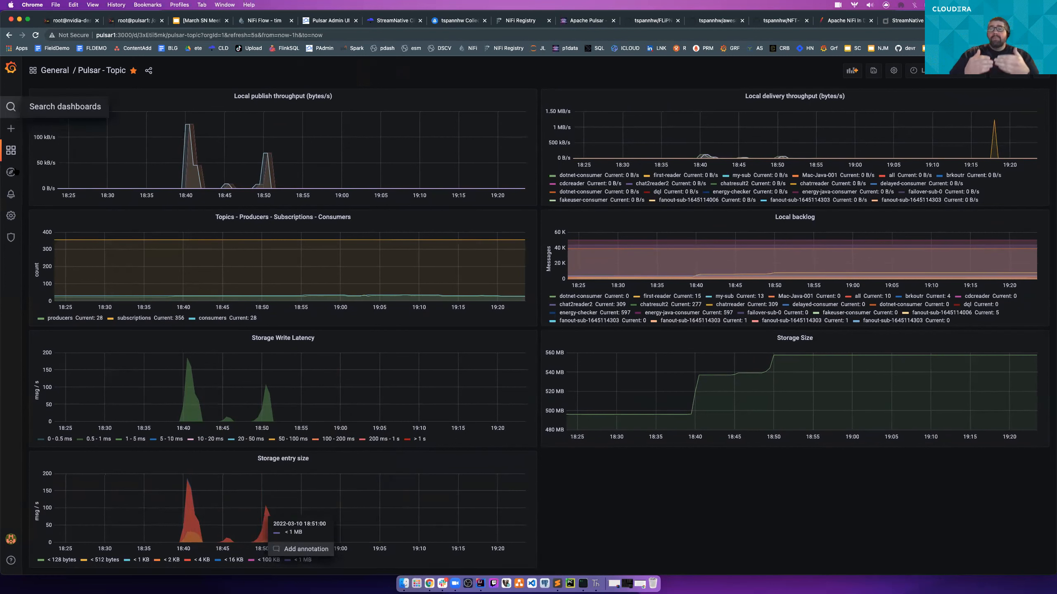
mouse_move(16, 157)
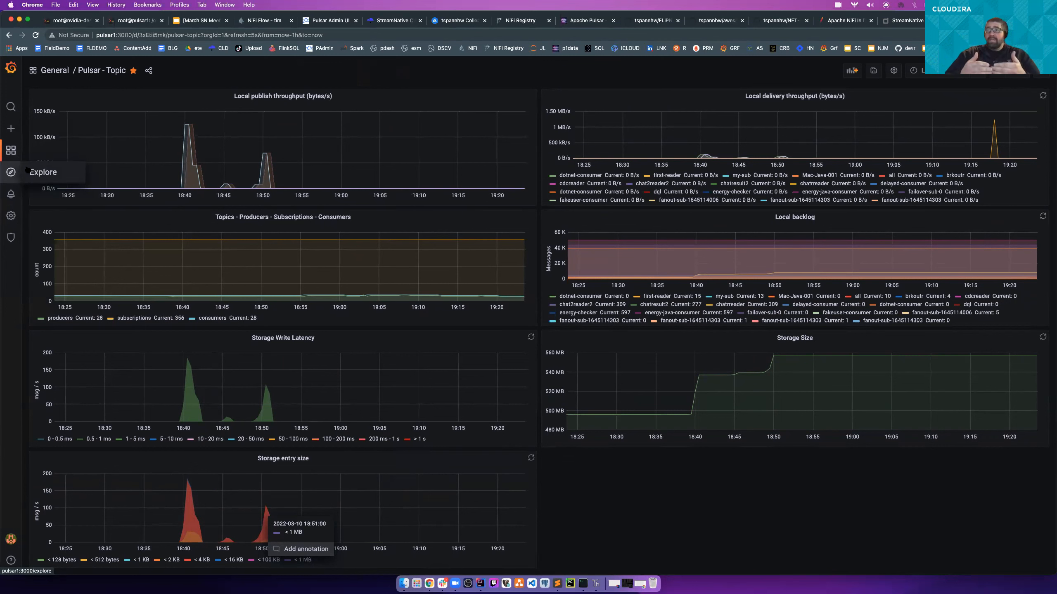
- Leave the topic dashboard without saving its changes, open the Pulsar Functions dashboard and dismiss the templating alert
click(44, 168)
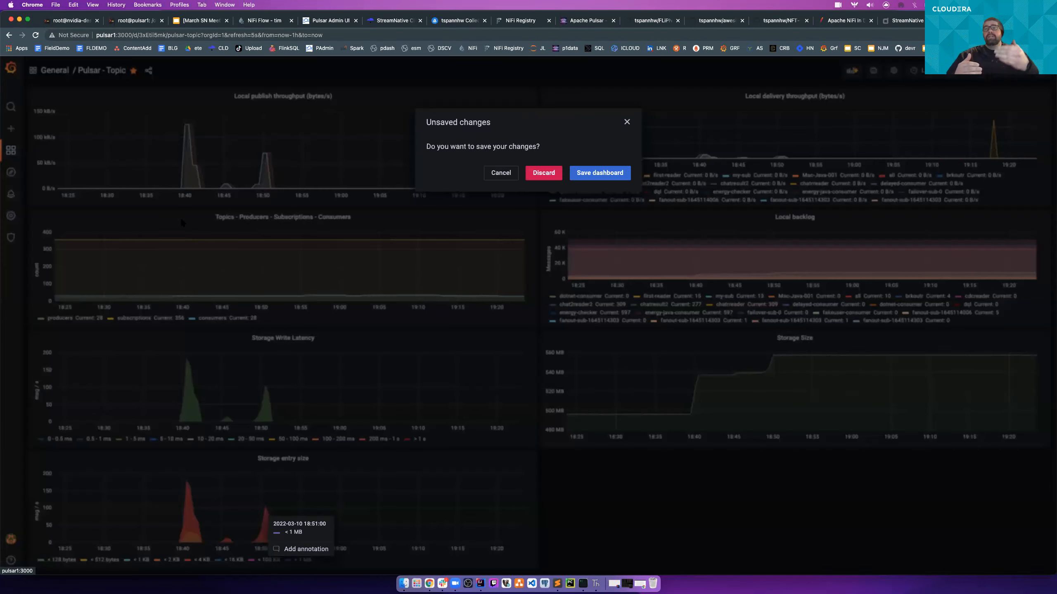
click(544, 173)
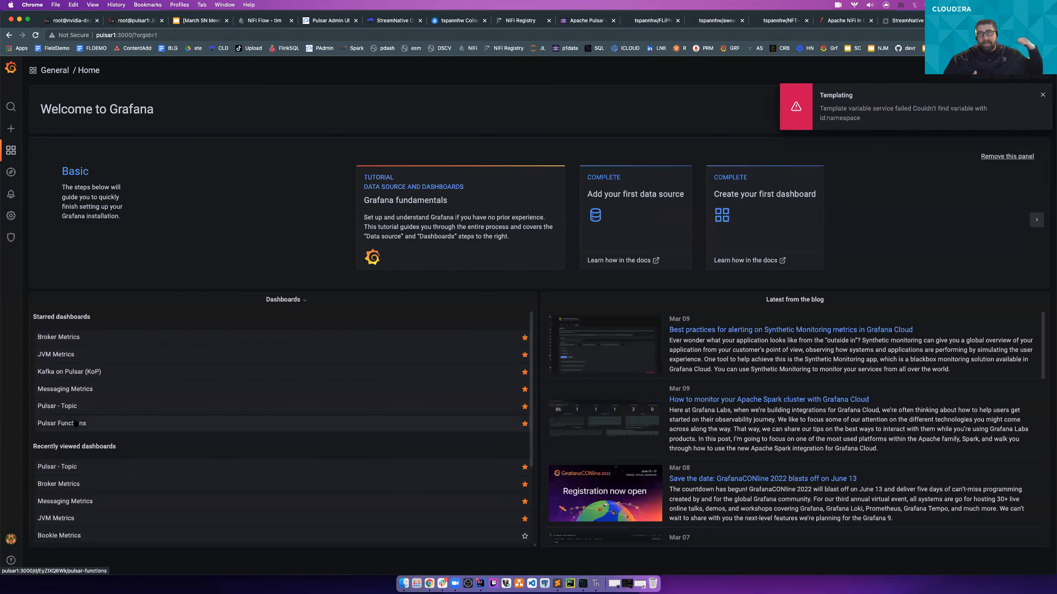
click(75, 424)
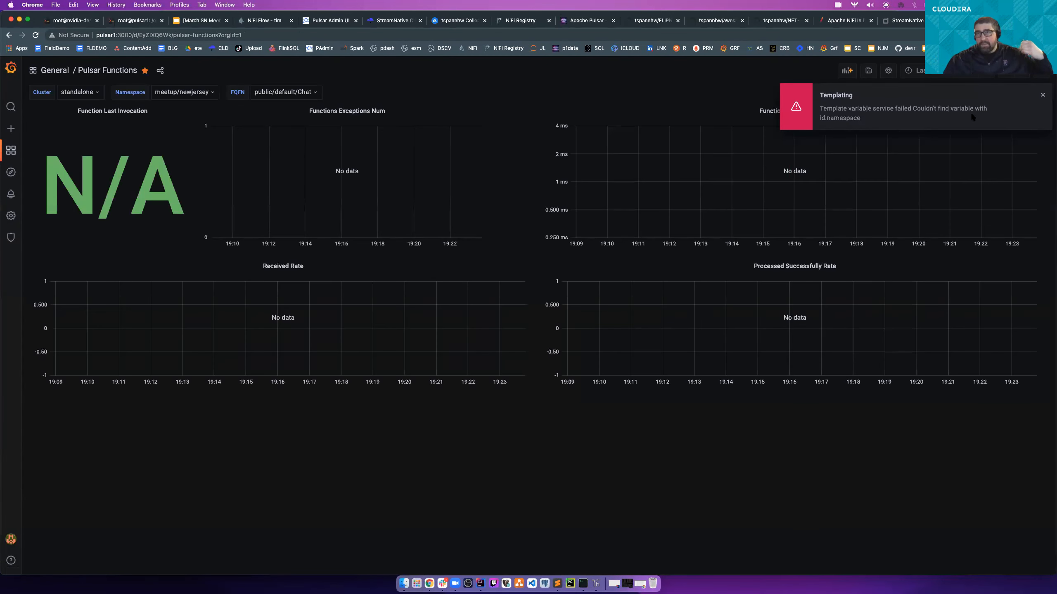
click(1042, 96)
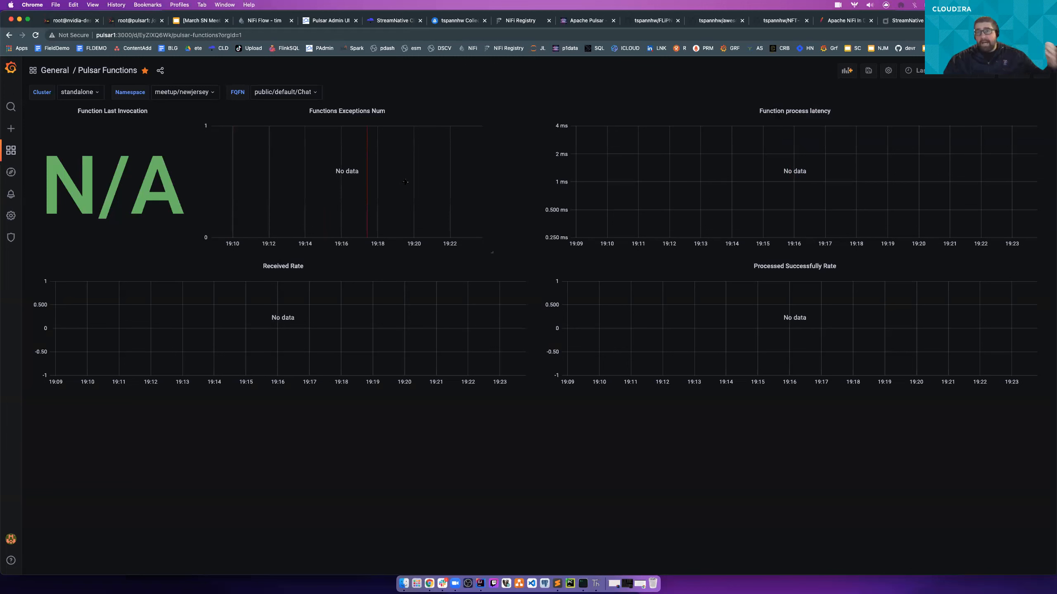
- Filter the Pulsar Functions dashboard to function public/default/Chat in the public/default namespace
click(281, 93)
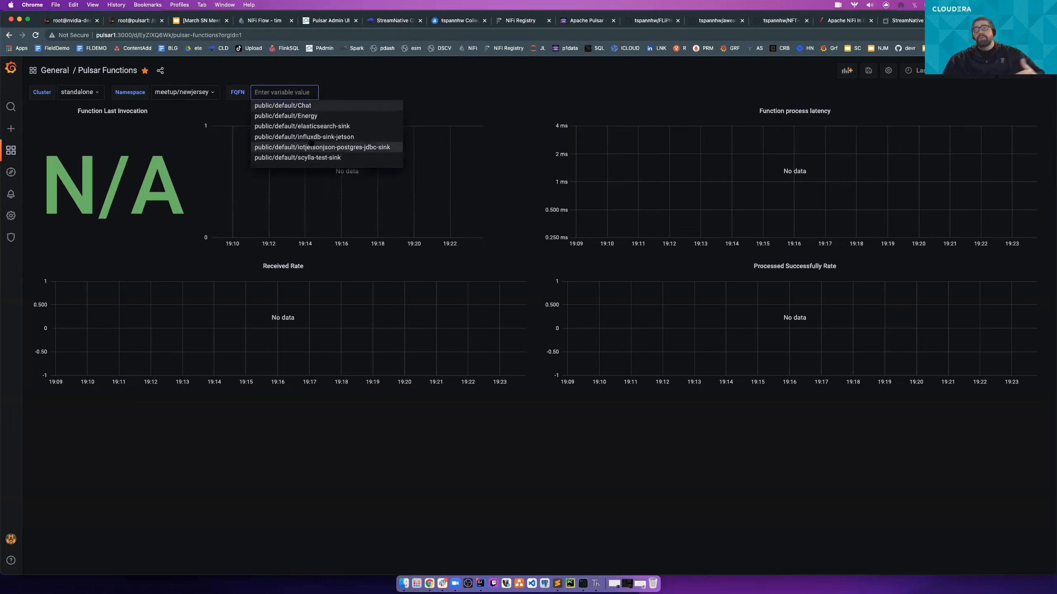
click(312, 107)
click(211, 94)
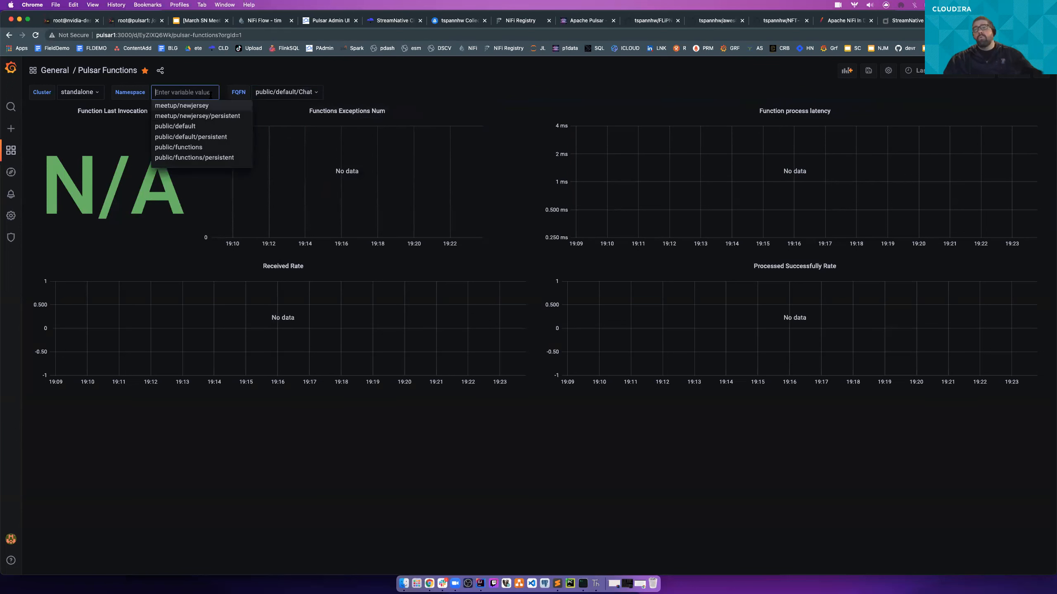
click(201, 126)
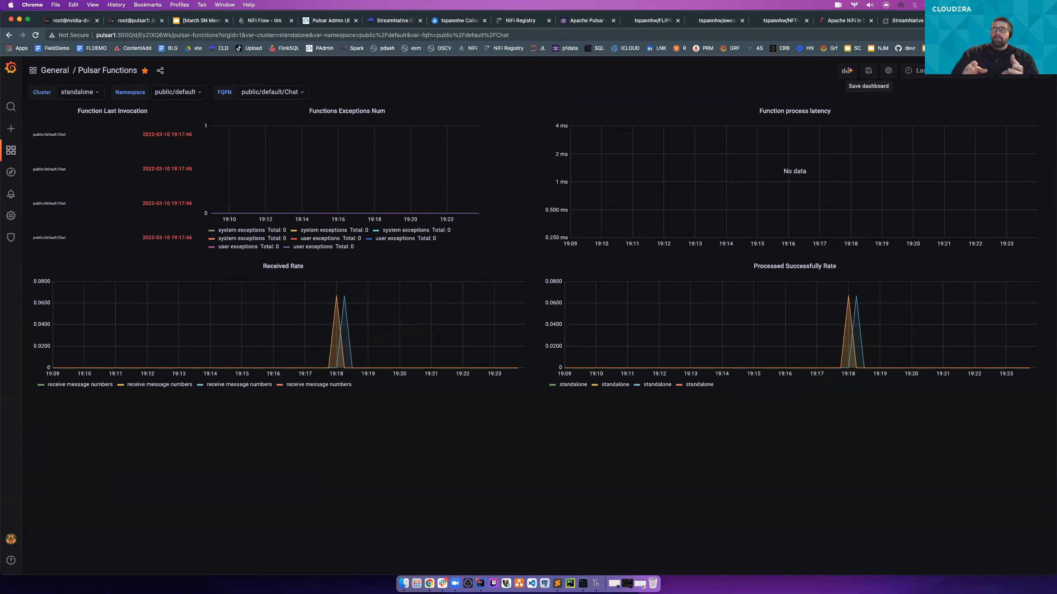
- View the Chat function's metrics over the last 90 days and over the last 30 minutes
click(913, 70)
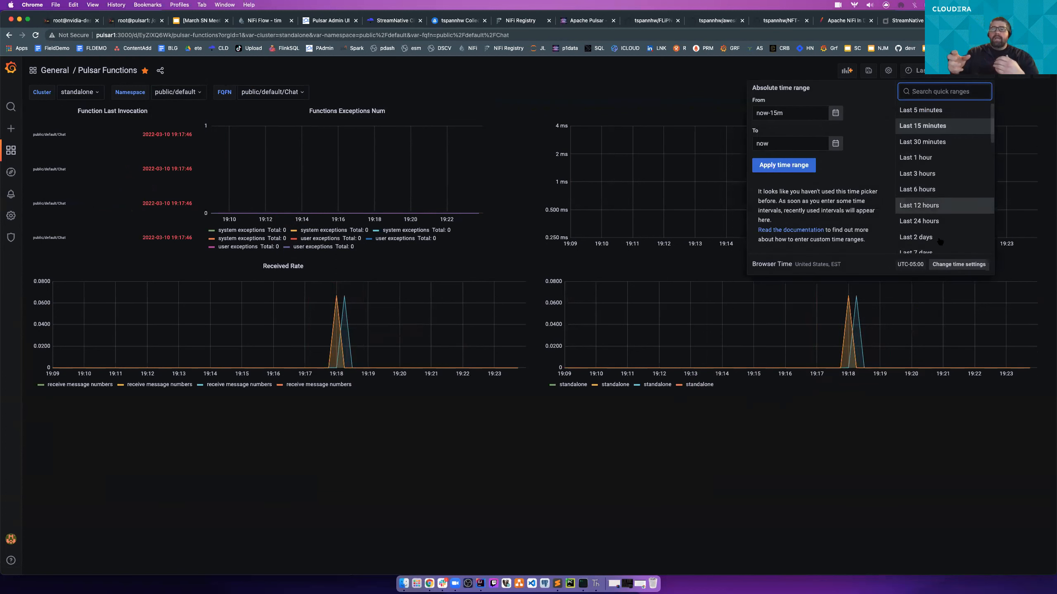
scroll(932, 233, down, 3)
click(917, 212)
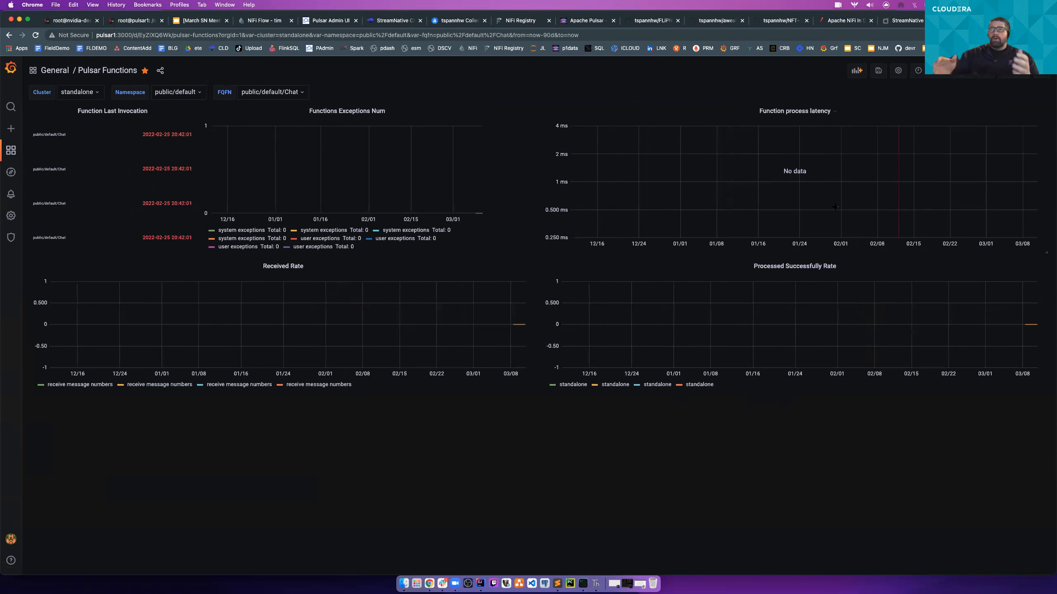
click(918, 71)
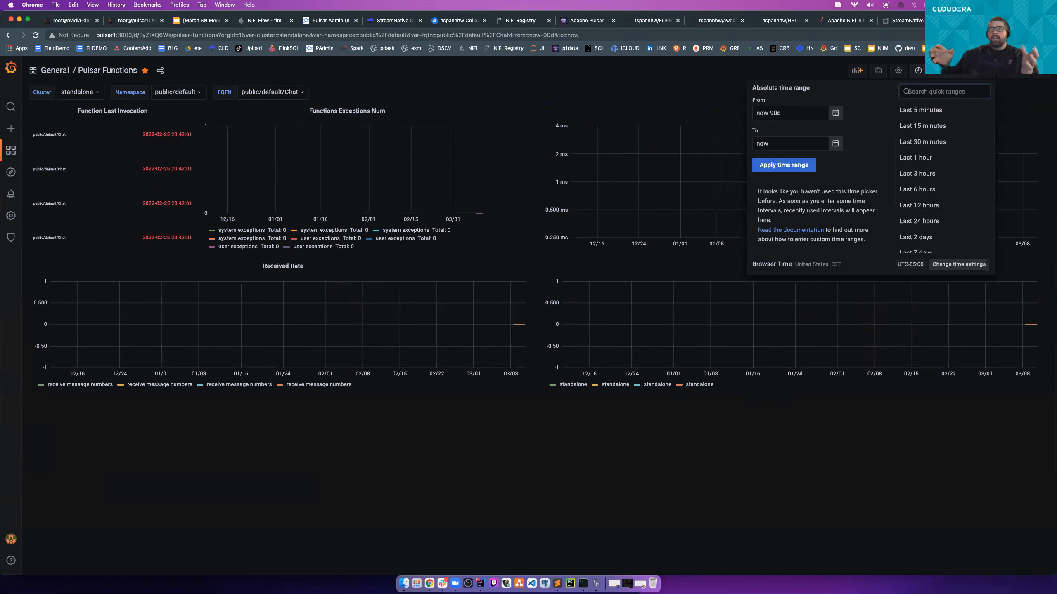
click(922, 142)
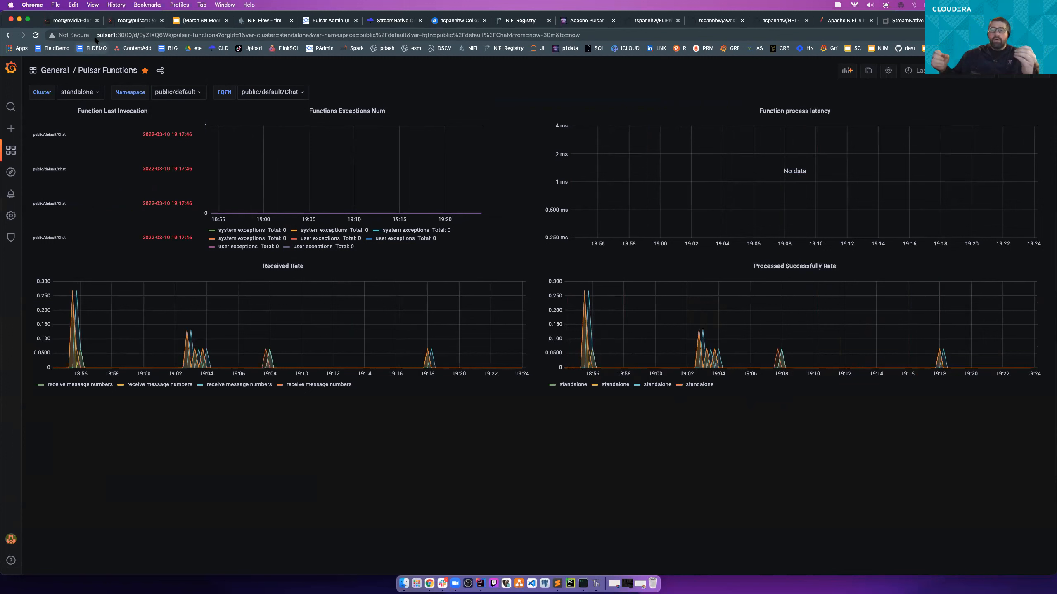
- Switch to the March SN Meetup presentation in Google Slides and show slide 25, the Buffer, Batch and Route overview of Pulsar integrations
click(261, 25)
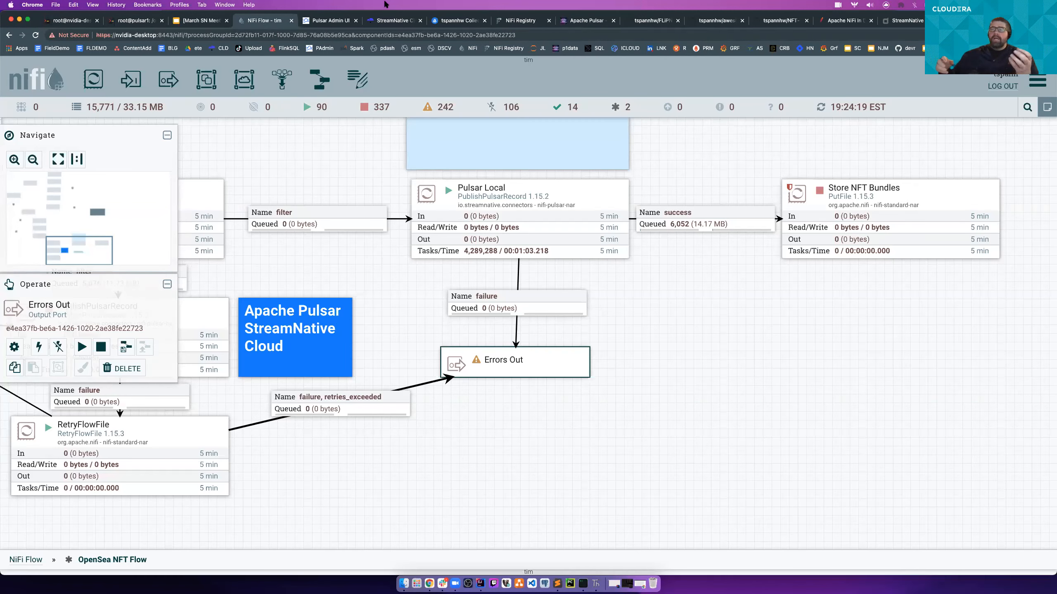
click(199, 21)
scroll(77, 426, down, 9)
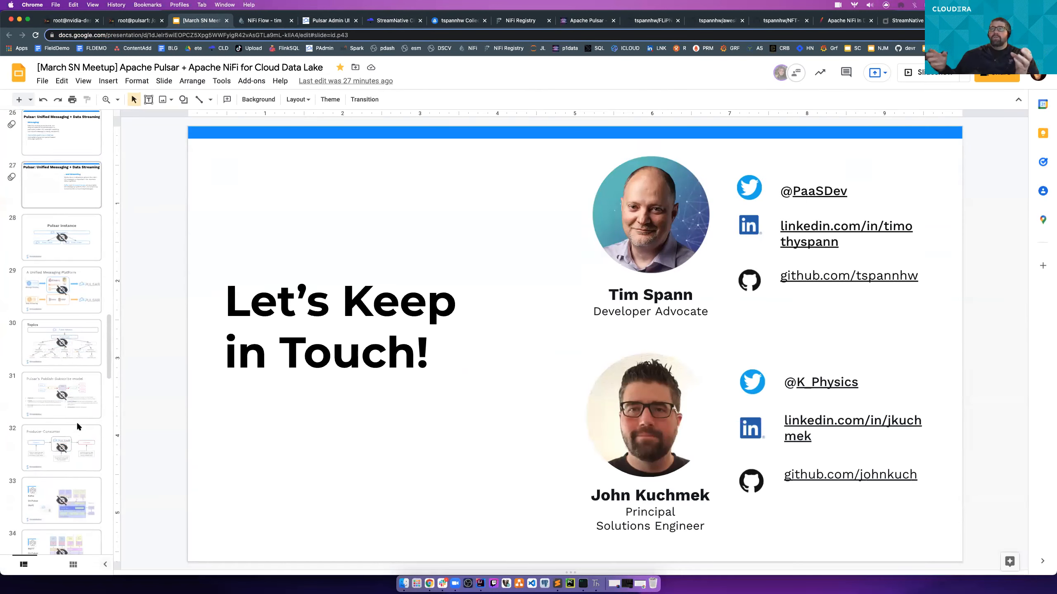
scroll(77, 425, up, 5)
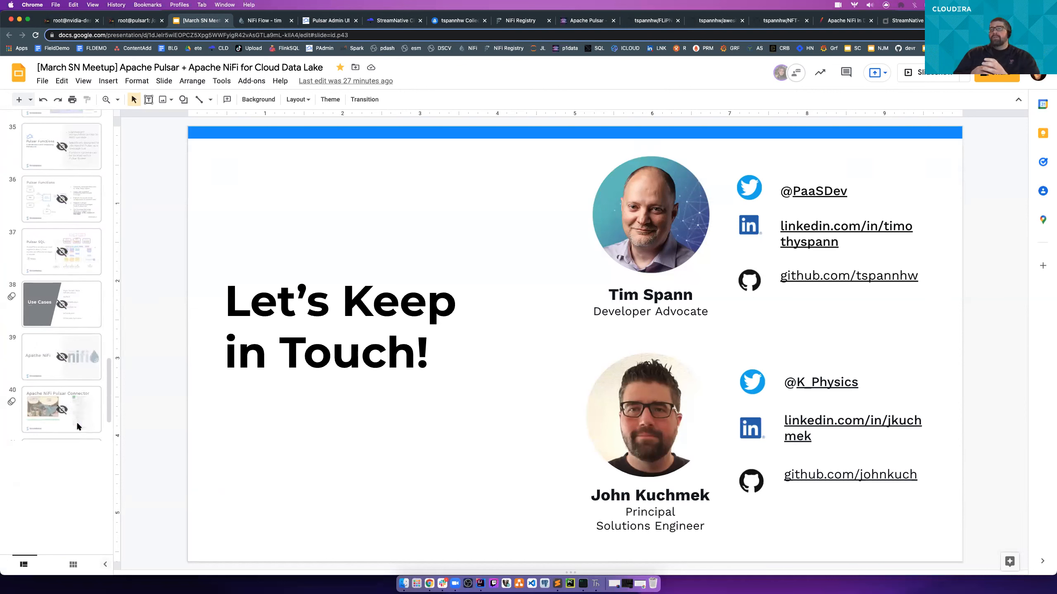
click(75, 296)
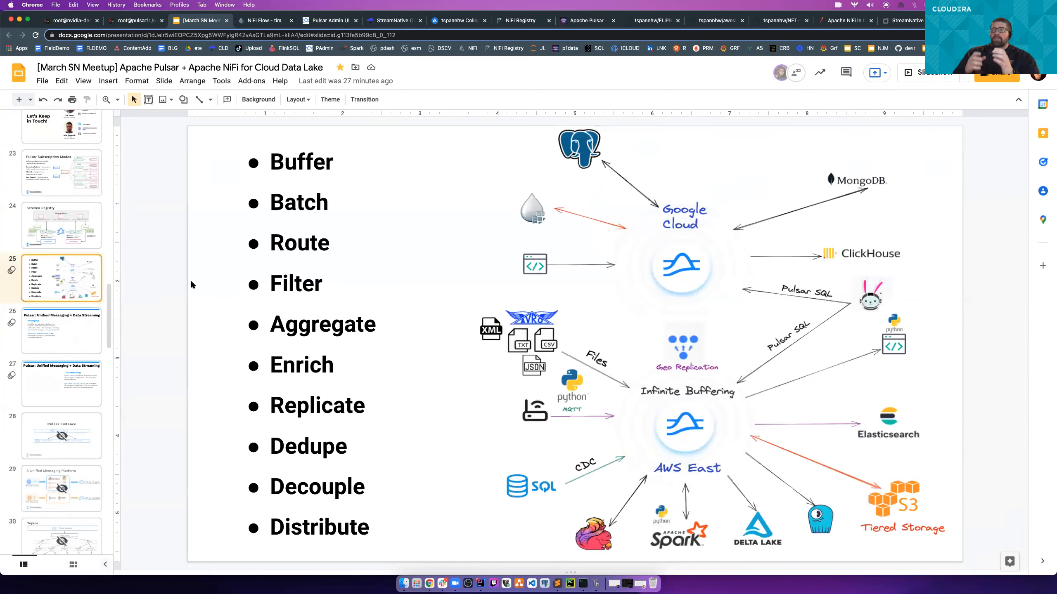
- Show slide 17, the Streaming NFTs diagram with NiFi, Pulsar, Kudu, Spark and Flink
scroll(83, 317, up, 7)
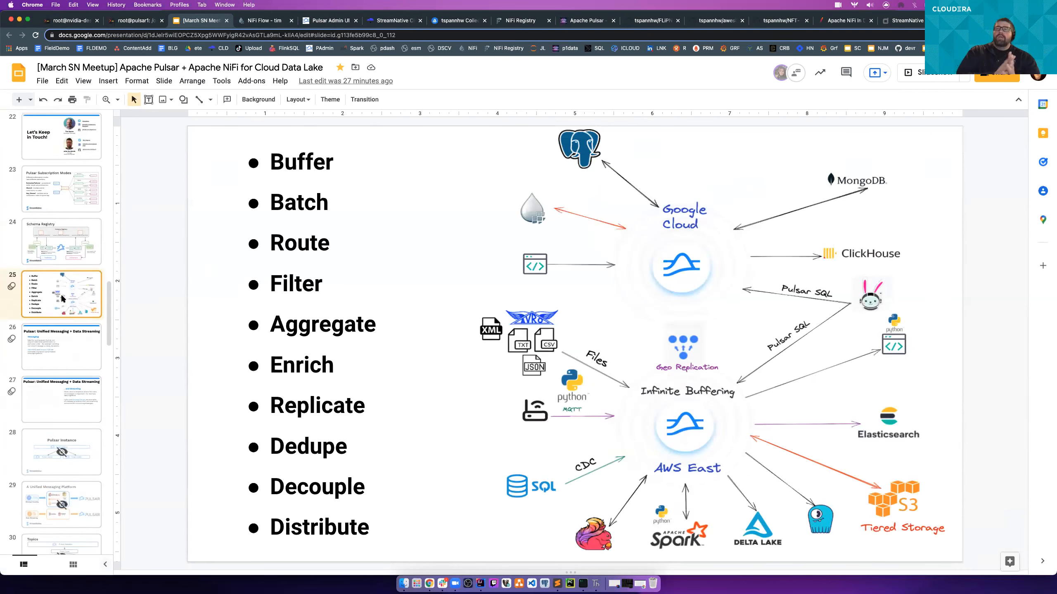
scroll(83, 317, up, 3)
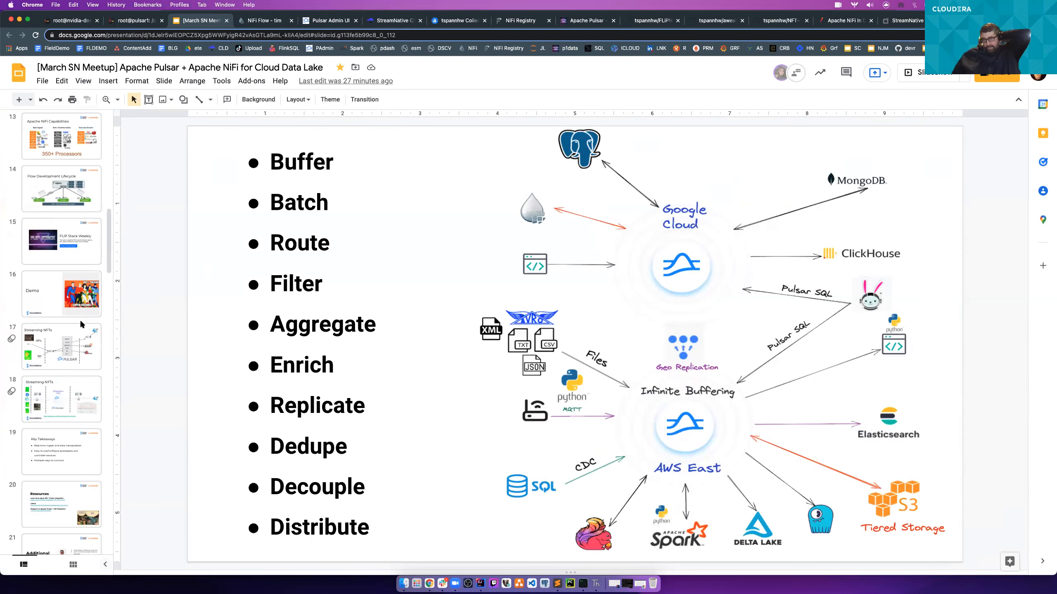
click(64, 392)
click(74, 354)
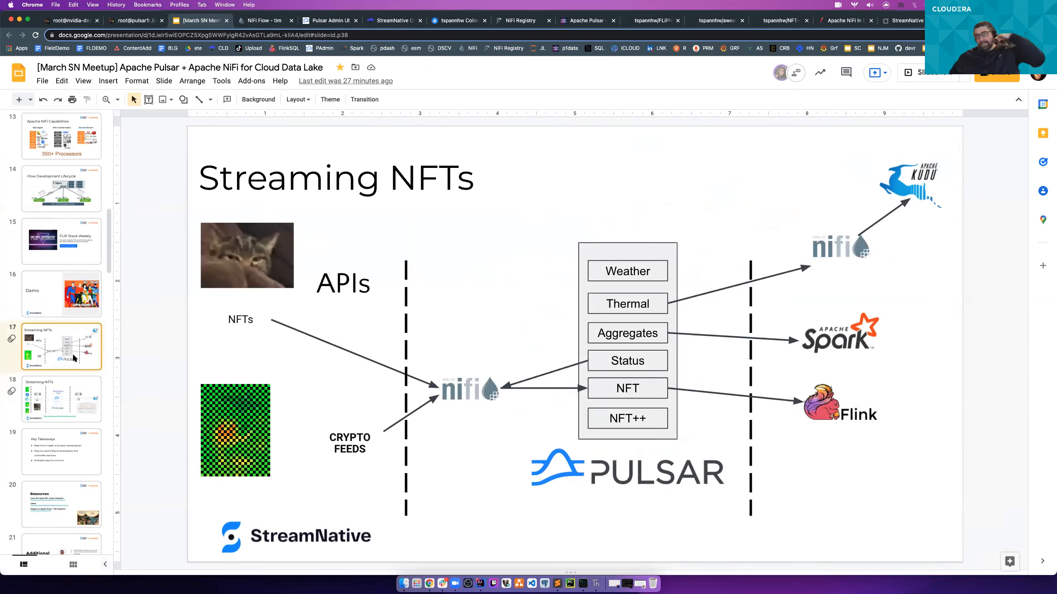